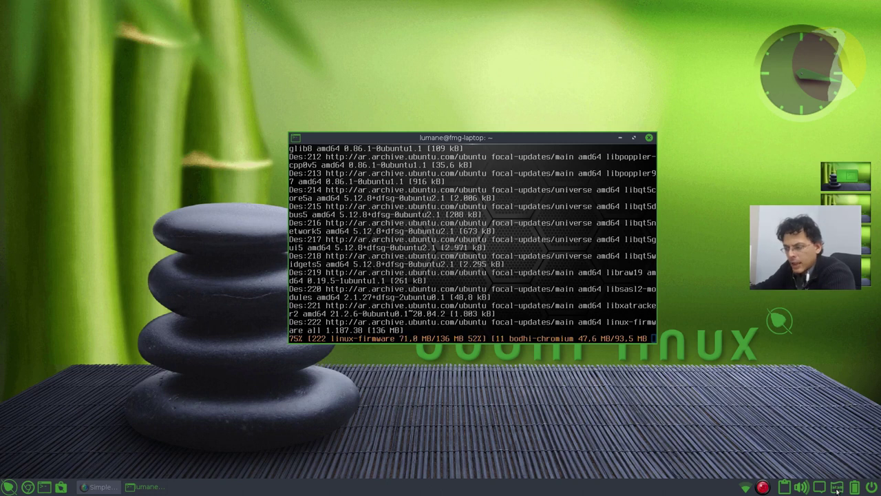
Check the notification menu and raise the internal analog stereo volume to about three quarters.
{"action": "left_click", "coordinate": [821, 487]}
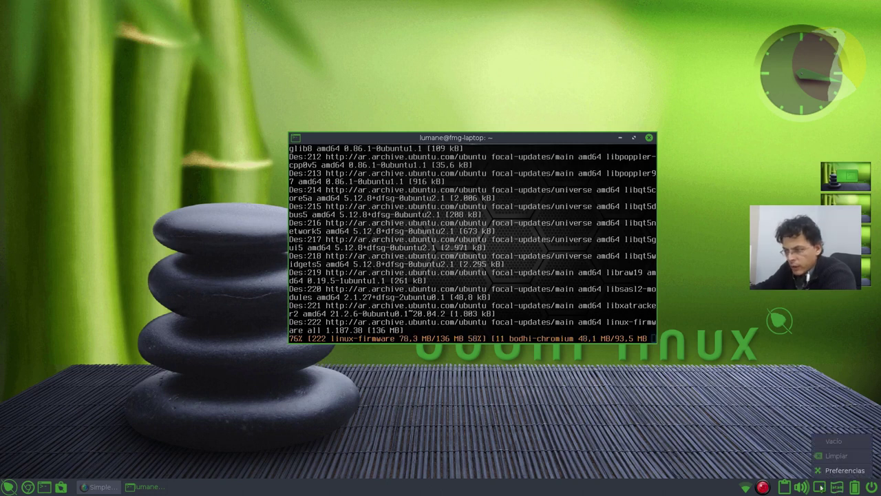
{"action": "left_click", "coordinate": [821, 487]}
{"action": "left_click", "coordinate": [802, 487]}
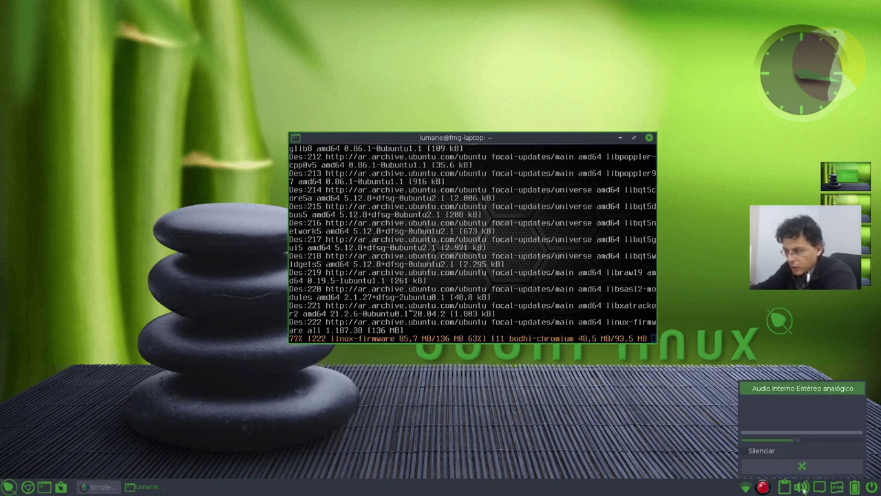
{"action": "left_click_drag", "start_coordinate": [793, 441], "coordinate": [833, 440]}
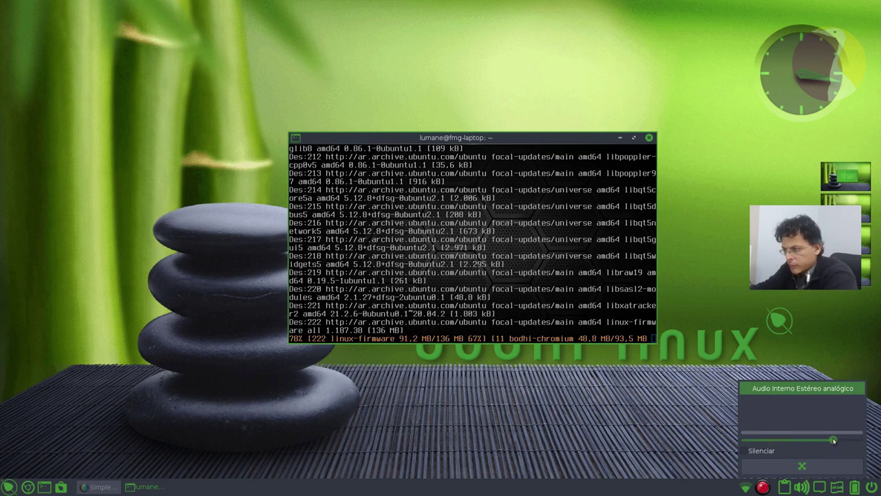
View the clipboard menu and the list of available Wi-Fi networks, and close both.
{"action": "left_click", "coordinate": [783, 486]}
{"action": "left_click", "coordinate": [783, 486]}
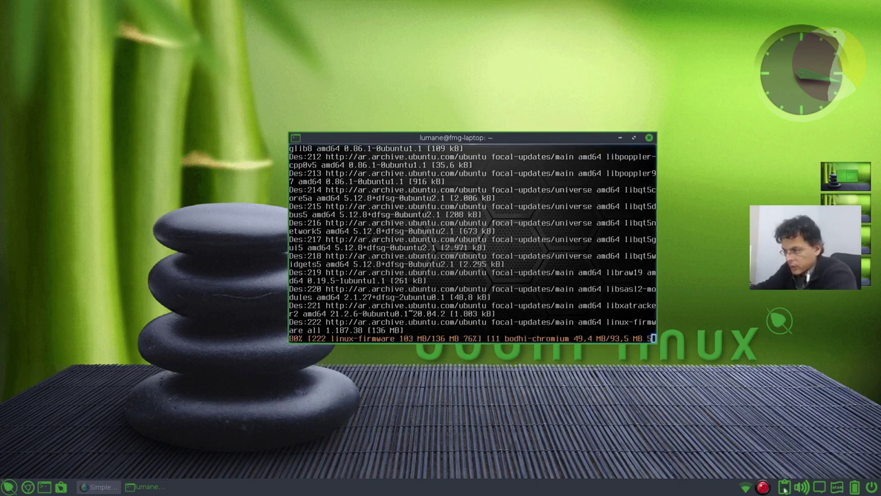
{"action": "left_click", "coordinate": [745, 488]}
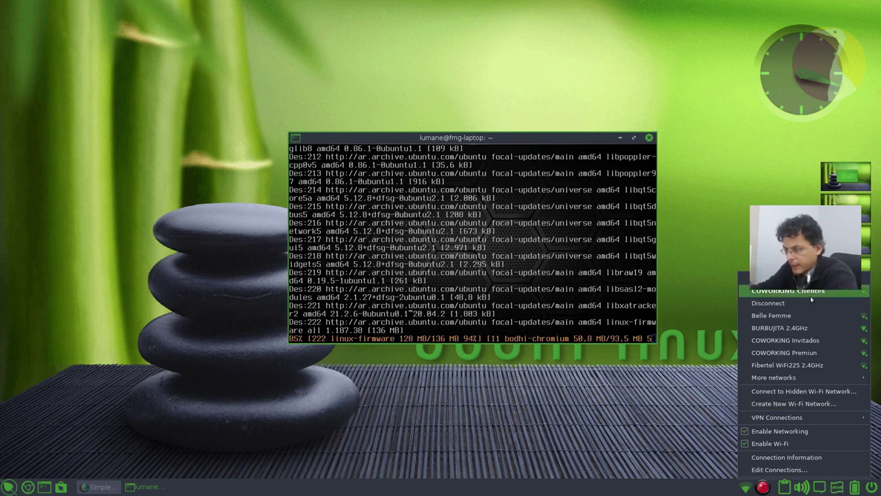
{"action": "left_click", "coordinate": [739, 488]}
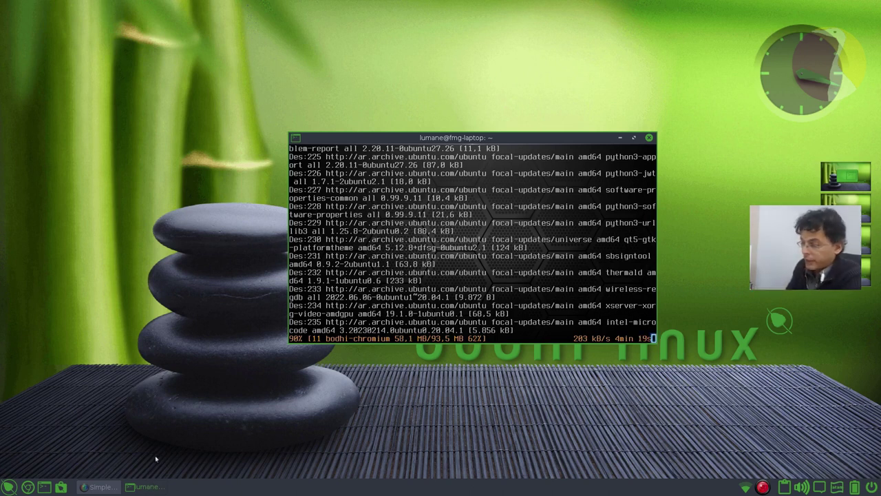
Switch between the SimpleScreenRecorder and terminal windows, and minimize the recorder window.
{"action": "left_click", "coordinate": [113, 487]}
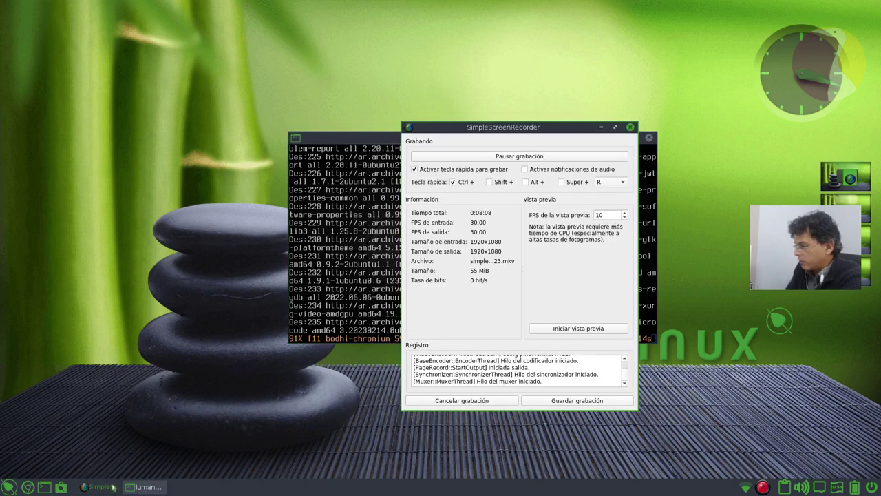
{"action": "left_click", "coordinate": [148, 488]}
{"action": "left_click", "coordinate": [108, 488]}
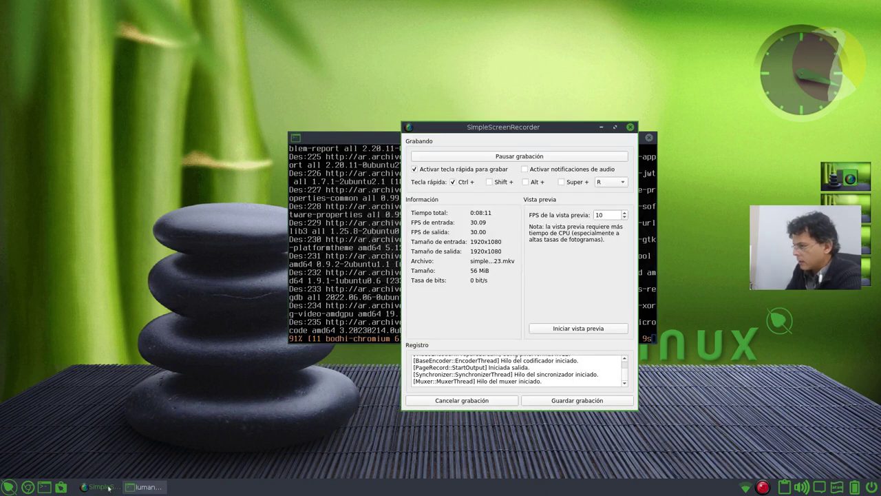
{"action": "left_click", "coordinate": [601, 128]}
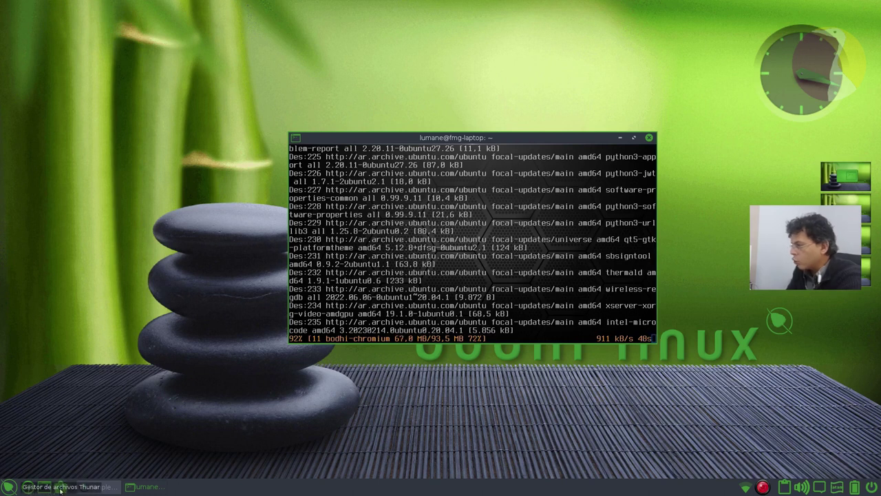
Open the Thunar file manager on the home folder, maximize and restore its window, and close it.
{"action": "left_click", "coordinate": [63, 486]}
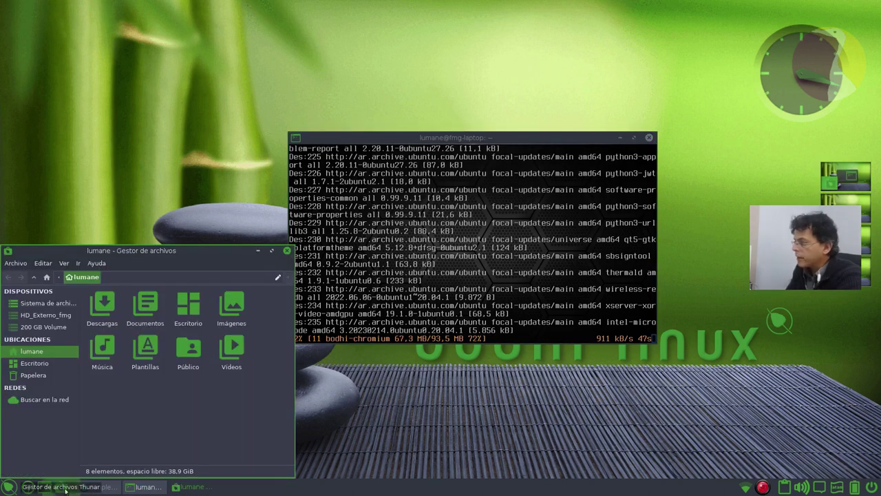
{"action": "left_click", "coordinate": [272, 251]}
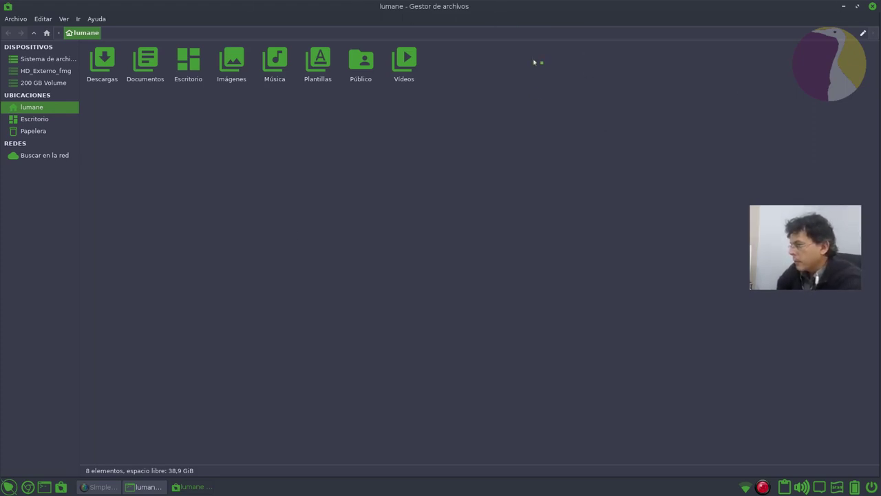
{"action": "left_click", "coordinate": [857, 7]}
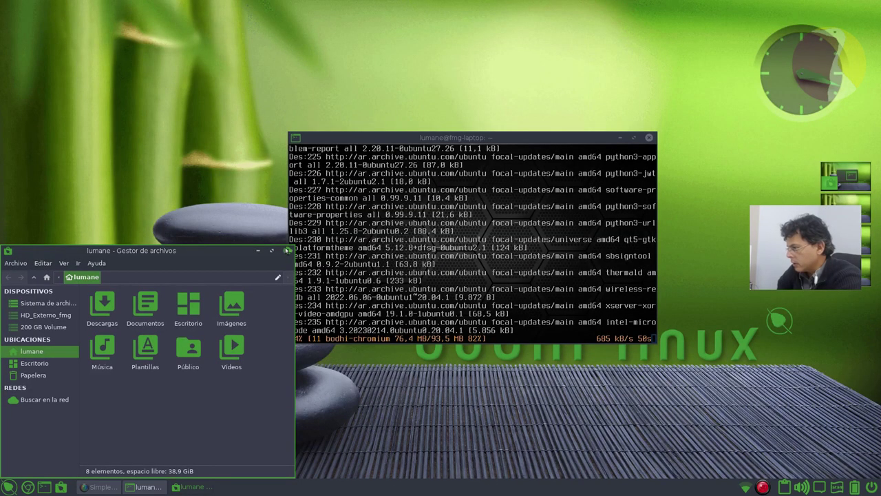
{"action": "left_click", "coordinate": [287, 250]}
Open a second terminal window, reposition it on the desktop, and open its preferences.
{"action": "left_click", "coordinate": [44, 487]}
{"action": "left_click_drag", "start_coordinate": [241, 271], "coordinate": [366, 250]}
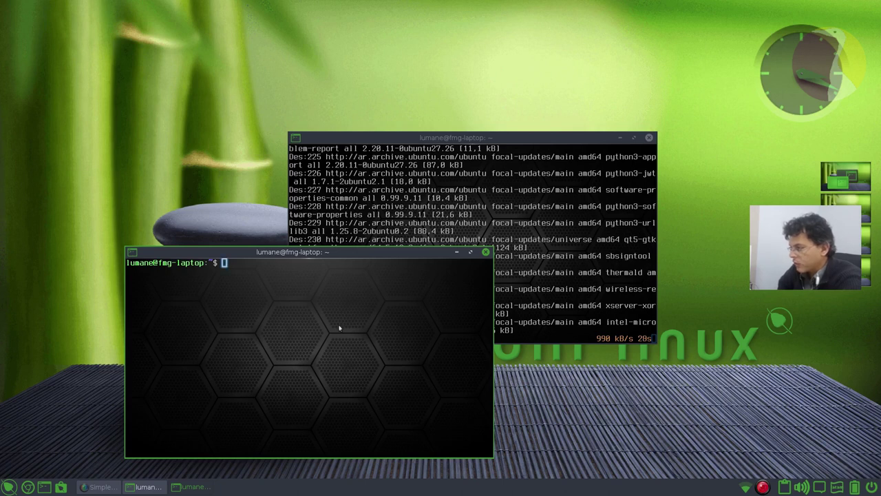
{"action": "right_click", "coordinate": [298, 314]}
{"action": "left_click", "coordinate": [298, 314]}
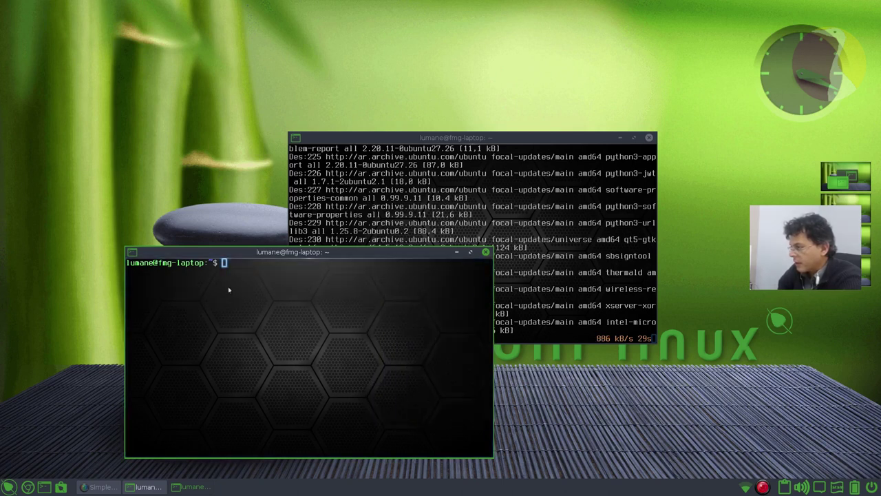
{"action": "right_click", "coordinate": [299, 295]}
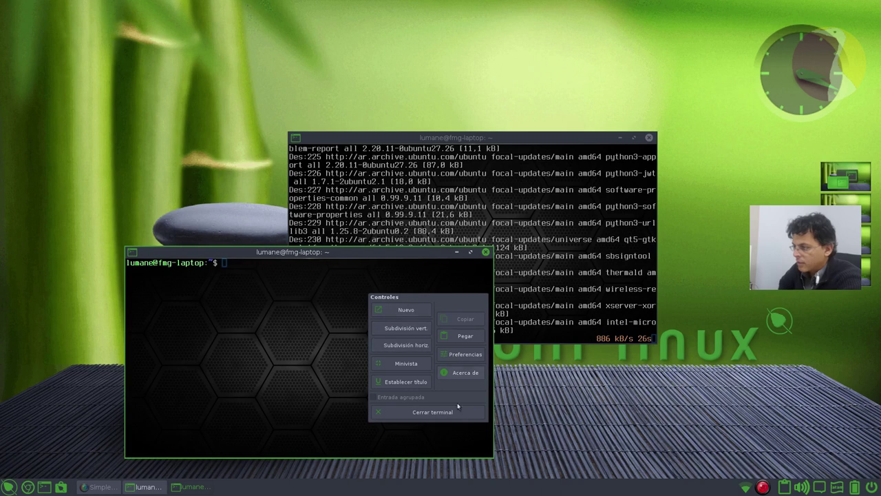
{"action": "left_click", "coordinate": [455, 355]}
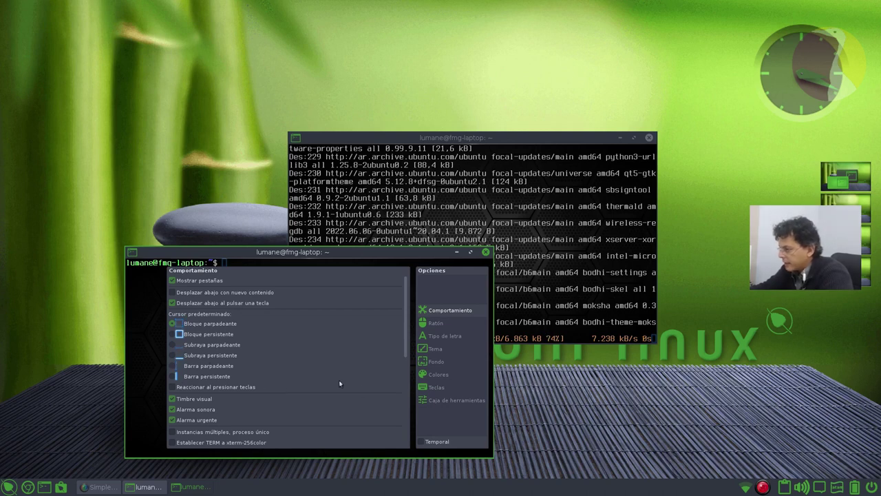
Examine the terminal's behaviour, mouse, font and theme settings.
{"action": "left_click_drag", "start_coordinate": [406, 331], "coordinate": [406, 416]}
{"action": "scroll", "coordinate": [406, 418], "scroll_direction": "up", "scroll_amount": 10}
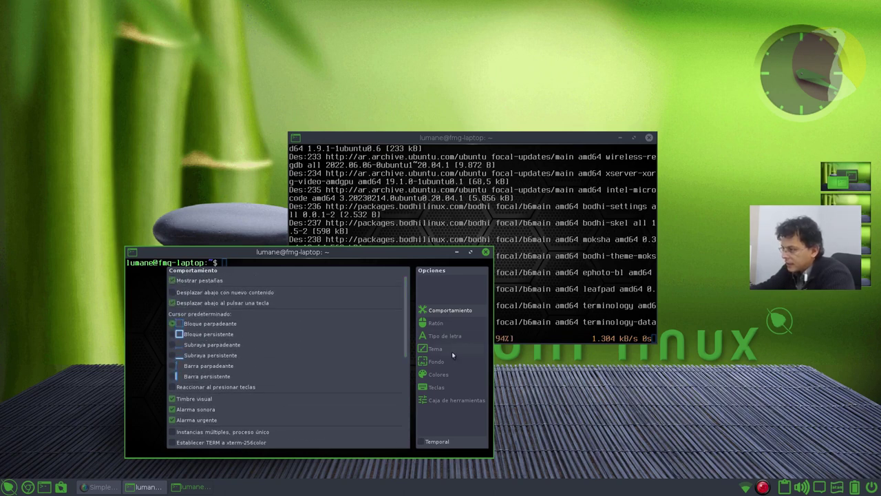
{"action": "left_click", "coordinate": [449, 322]}
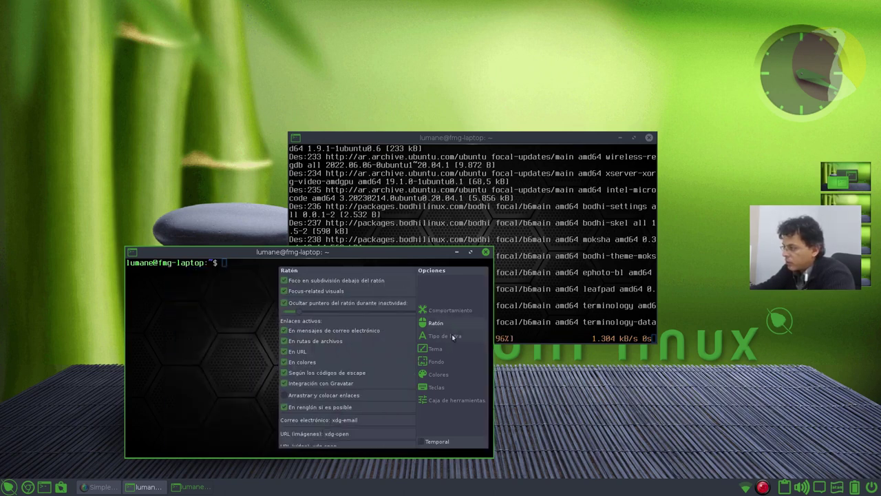
{"action": "left_click", "coordinate": [448, 335]}
{"action": "left_click", "coordinate": [447, 348]}
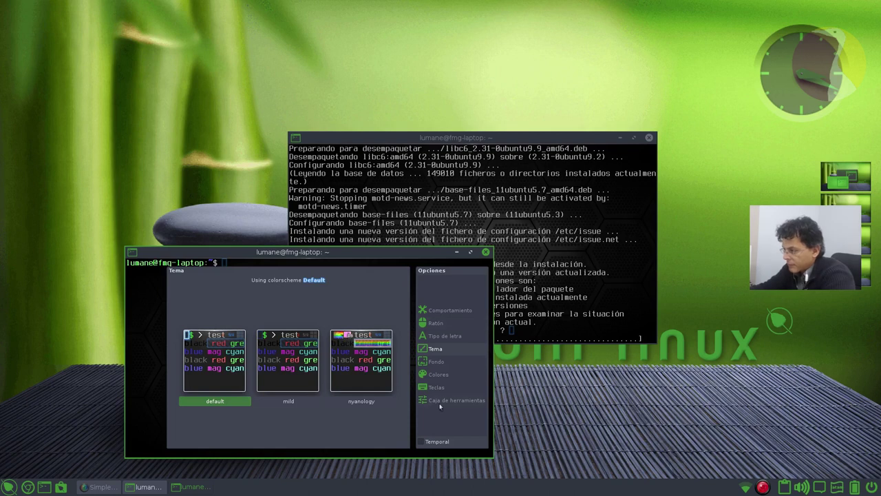
Try the terminal backgrounds Ninguno, texture and mystic.png, and return to bodhi.png.
{"action": "left_click", "coordinate": [451, 361]}
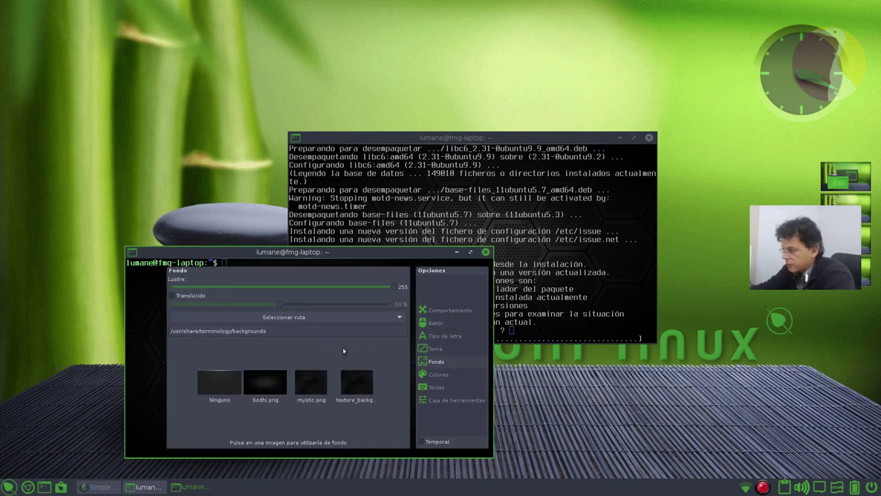
{"action": "left_click", "coordinate": [232, 388]}
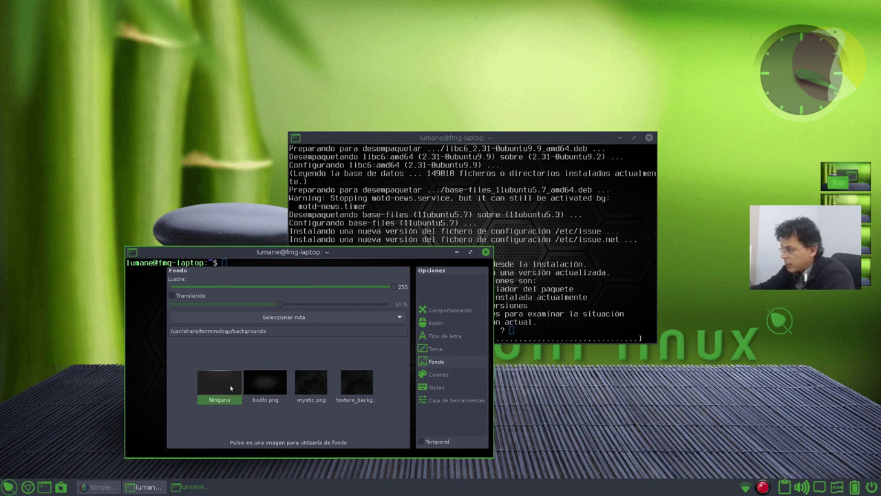
{"action": "left_click", "coordinate": [279, 385]}
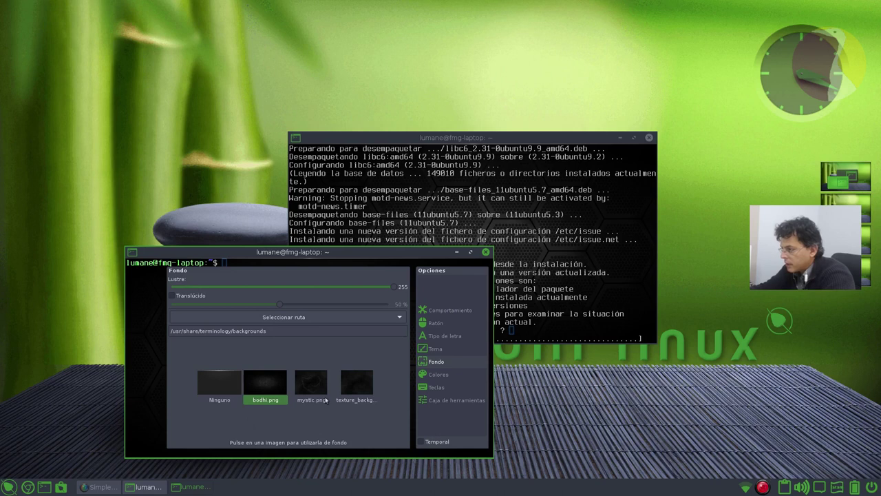
{"action": "left_click", "coordinate": [360, 389]}
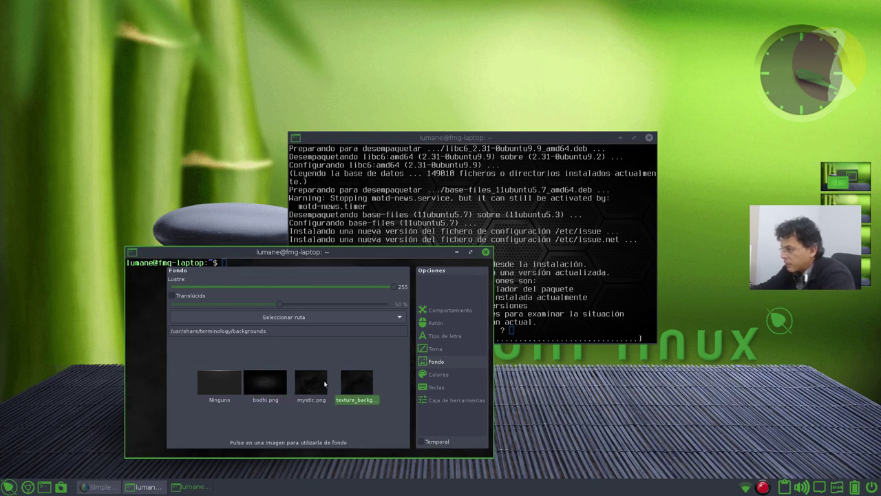
{"action": "left_click", "coordinate": [321, 384]}
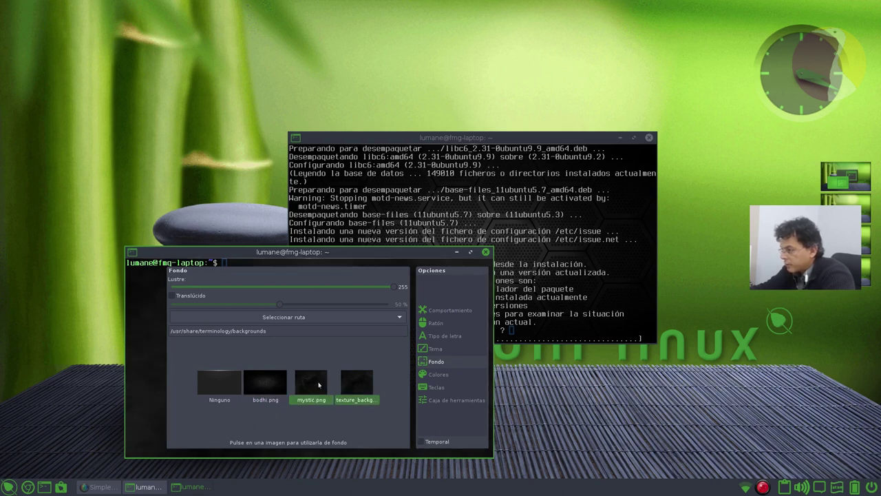
{"action": "left_click", "coordinate": [276, 389]}
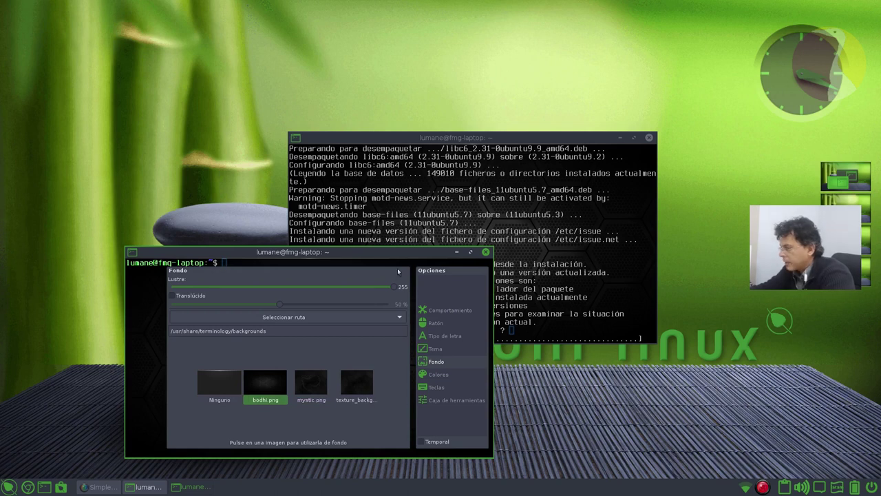
Examine the terminal's color schemes, keyboard shortcuts and toolkit settings, and close the second terminal window.
{"action": "left_click", "coordinate": [445, 372]}
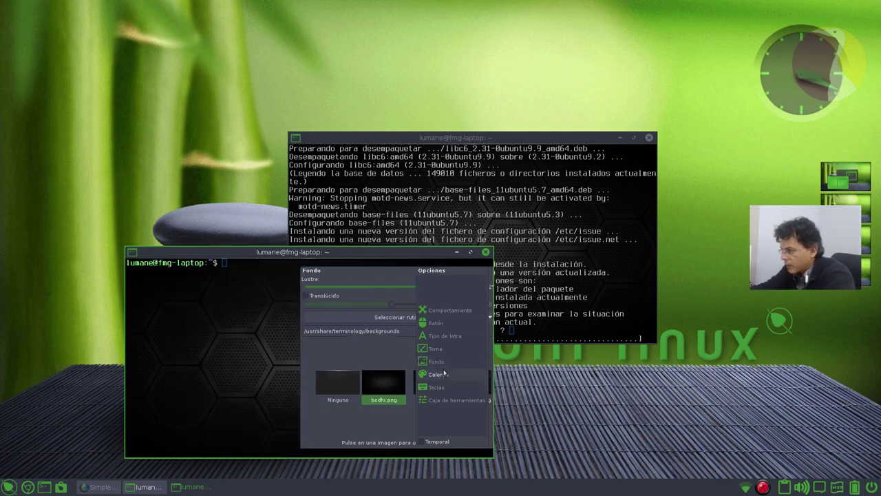
{"action": "scroll", "coordinate": [372, 362], "scroll_direction": "down", "scroll_amount": 2}
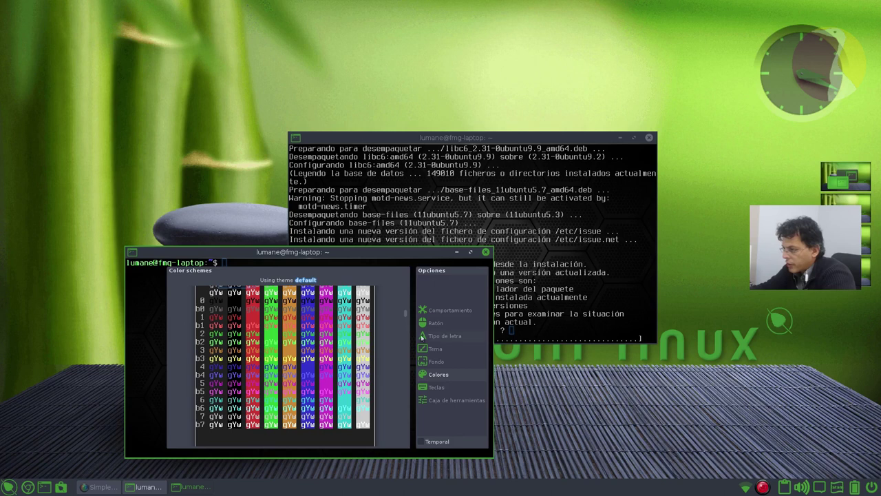
{"action": "left_click", "coordinate": [437, 387]}
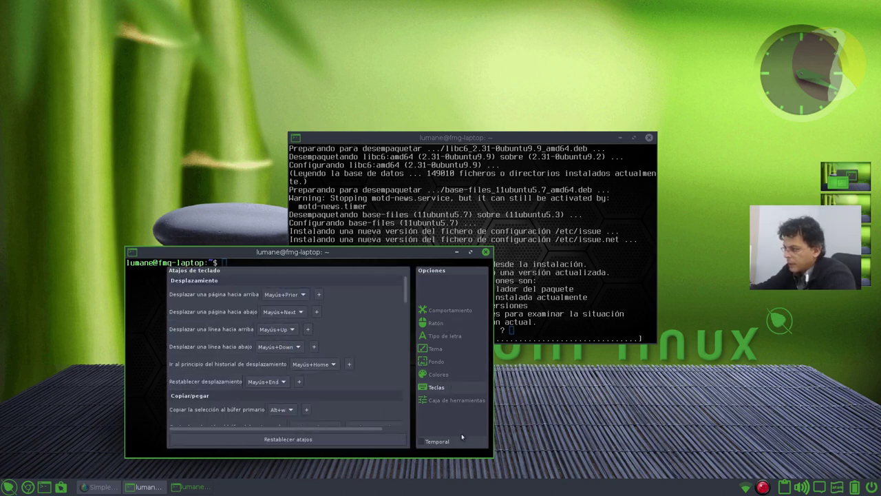
{"action": "left_click", "coordinate": [460, 398]}
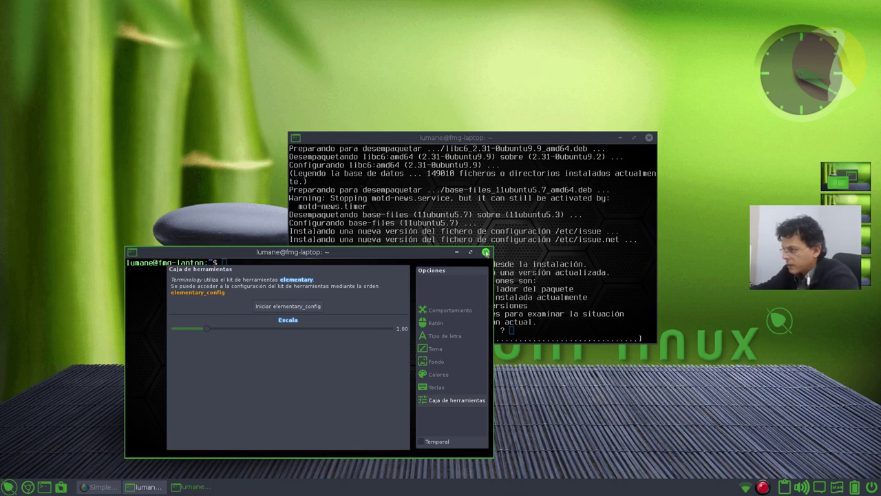
{"action": "left_click", "coordinate": [486, 252]}
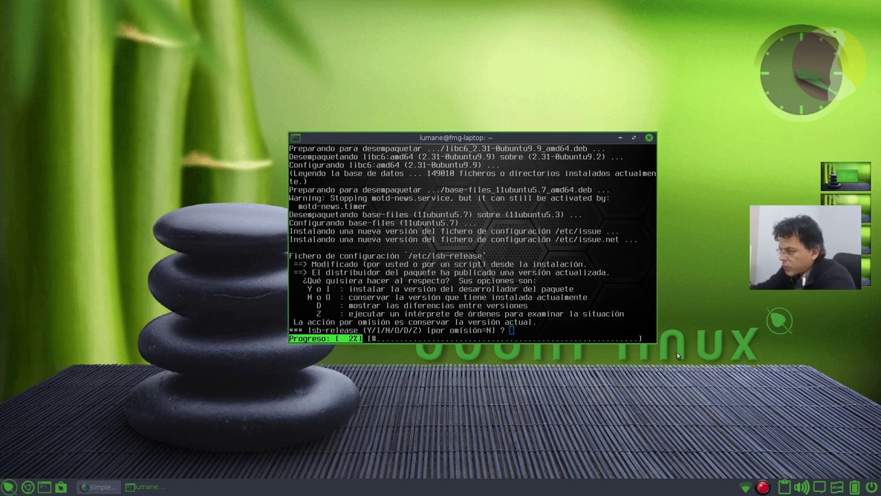
Accept the default of keeping the installed /etc/lsb-release file during the upgrade, and minimize the terminal.
{"action": "key", "text": "Return"}
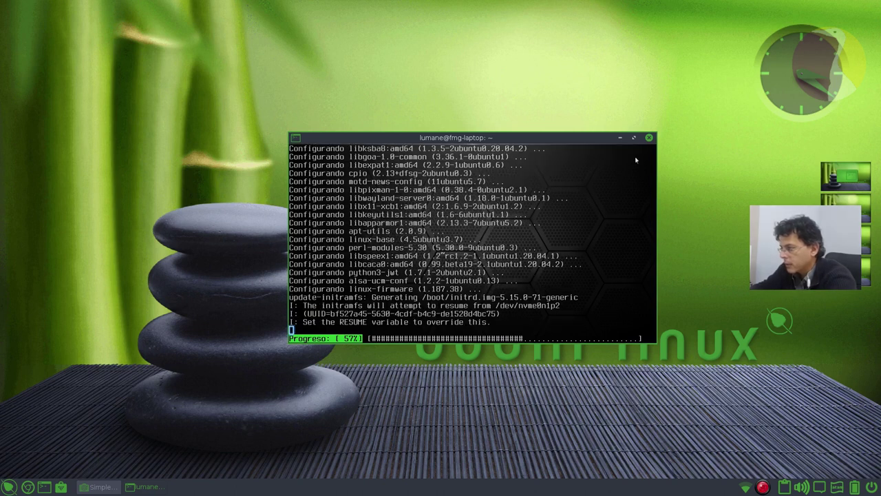
{"action": "left_click", "coordinate": [619, 138]}
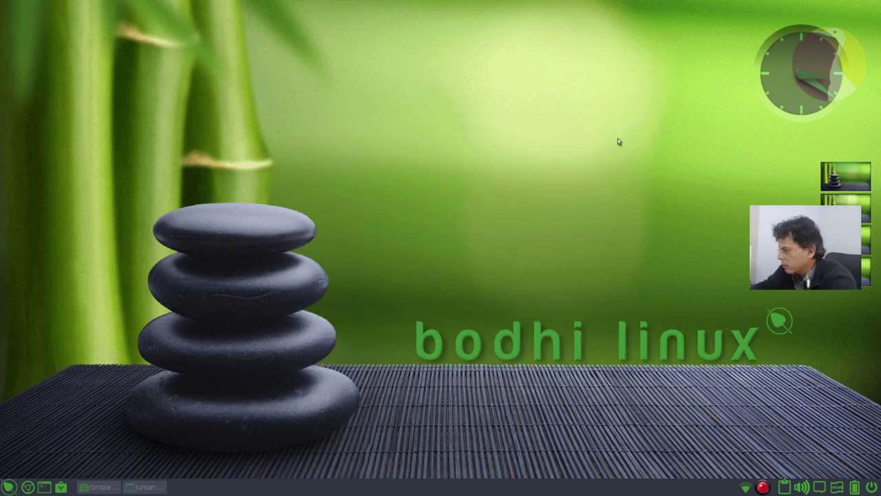
Open the Chromium browser, close and reopen it, and dismiss the default-browser notice.
{"action": "left_click", "coordinate": [27, 487]}
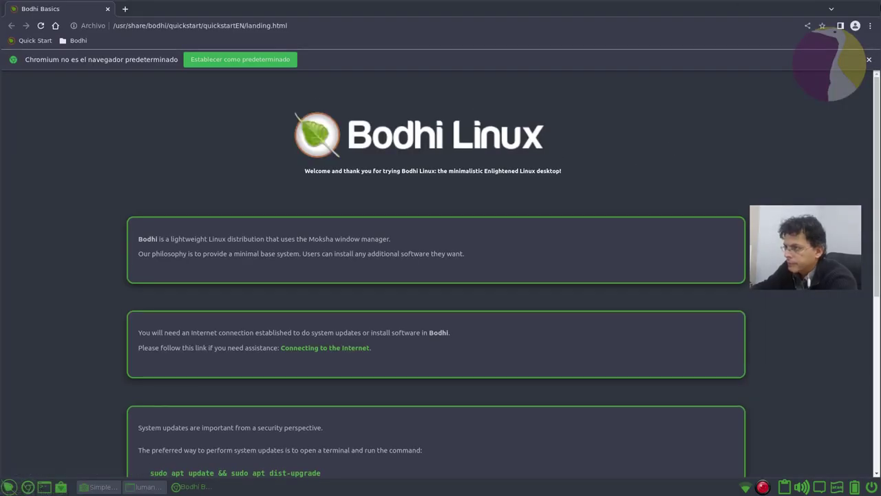
{"action": "left_click", "coordinate": [877, 11]}
{"action": "left_click", "coordinate": [27, 487]}
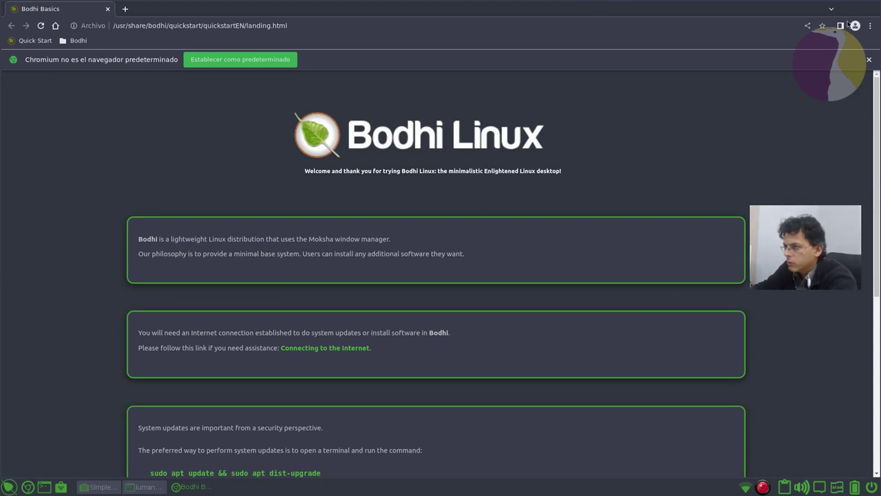
{"action": "left_click", "coordinate": [870, 60]}
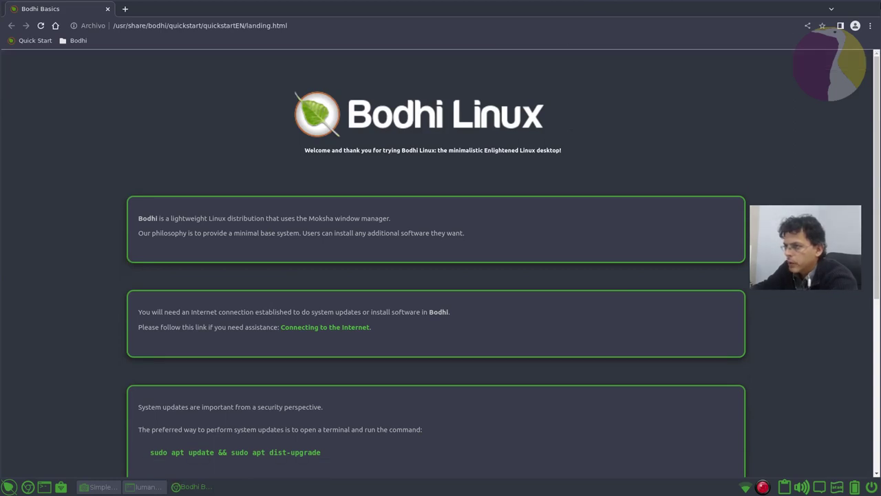
Close the browser window and view the desktop's main menu from both the taskbar and the empty desktop.
{"action": "left_click", "coordinate": [873, 10]}
{"action": "left_click", "coordinate": [7, 486]}
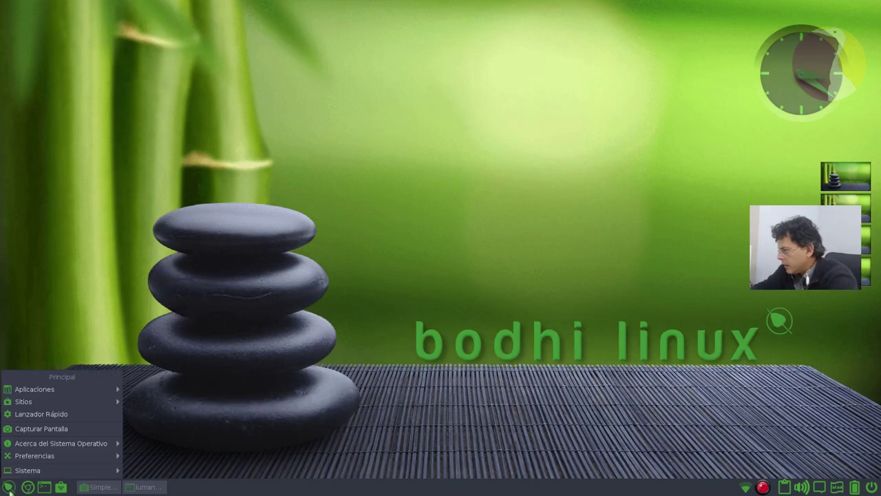
{"action": "mouse_move", "coordinate": [70, 393]}
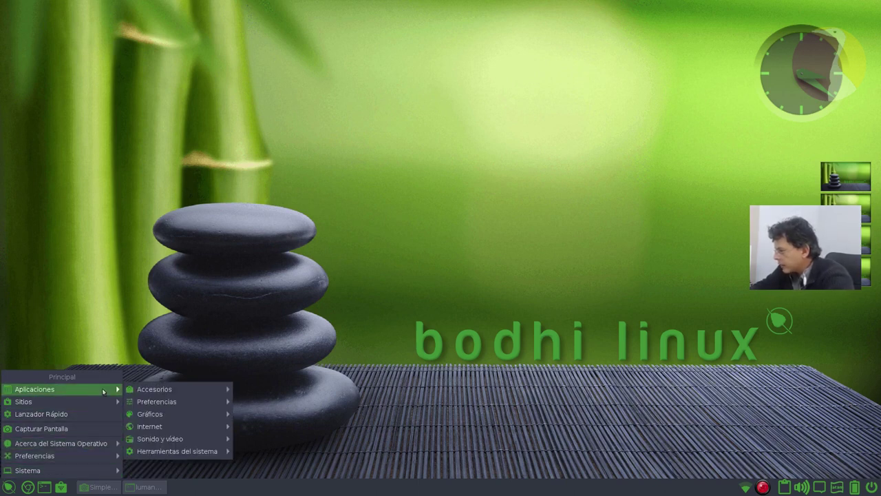
{"action": "left_click", "coordinate": [333, 278]}
{"action": "left_click", "coordinate": [145, 305]}
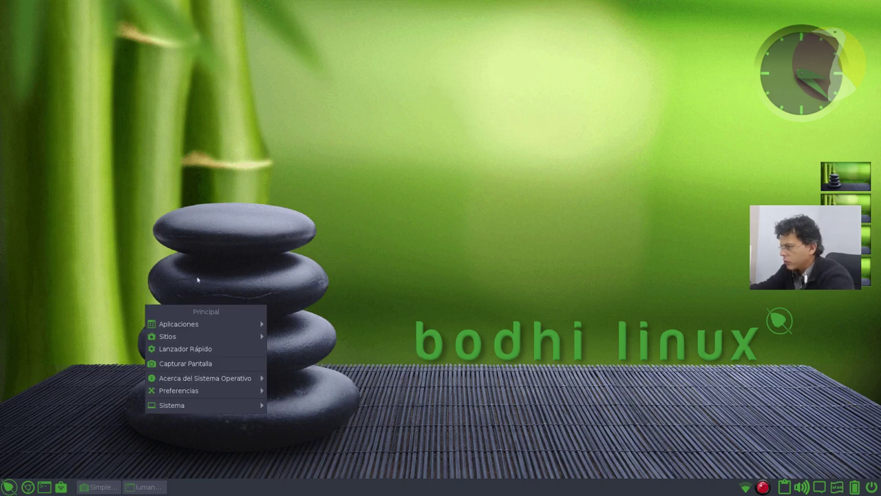
{"action": "left_click", "coordinate": [174, 178]}
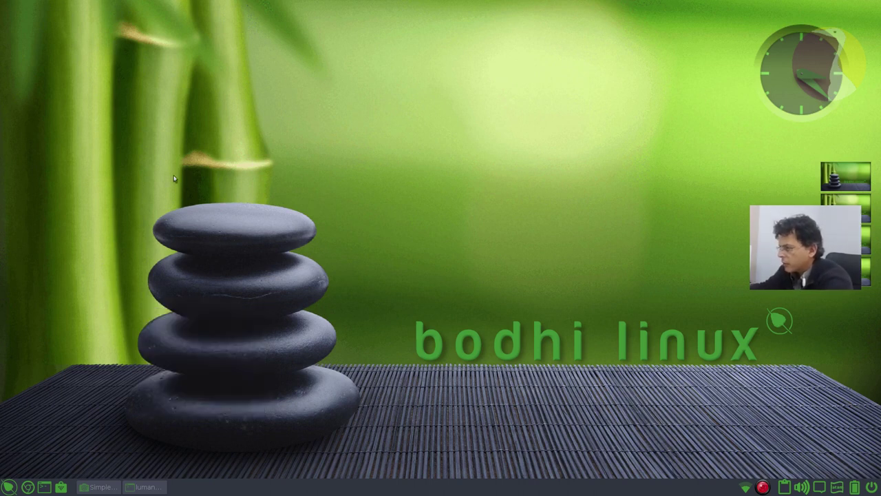
Open the quick launcher and look through the application categories in its Todo view.
{"action": "key", "text": "alt+Escape"}
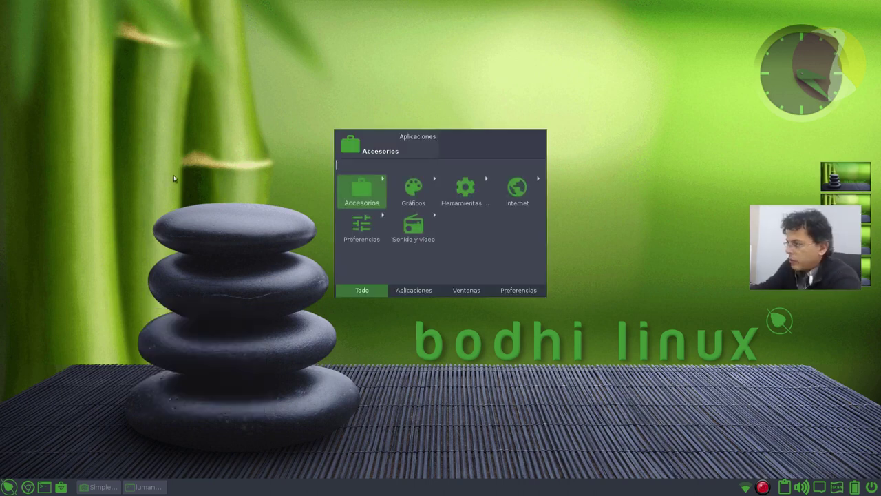
{"action": "key", "text": "Right"}
{"action": "key", "text": "Right"}
{"action": "key", "text": "Right"}
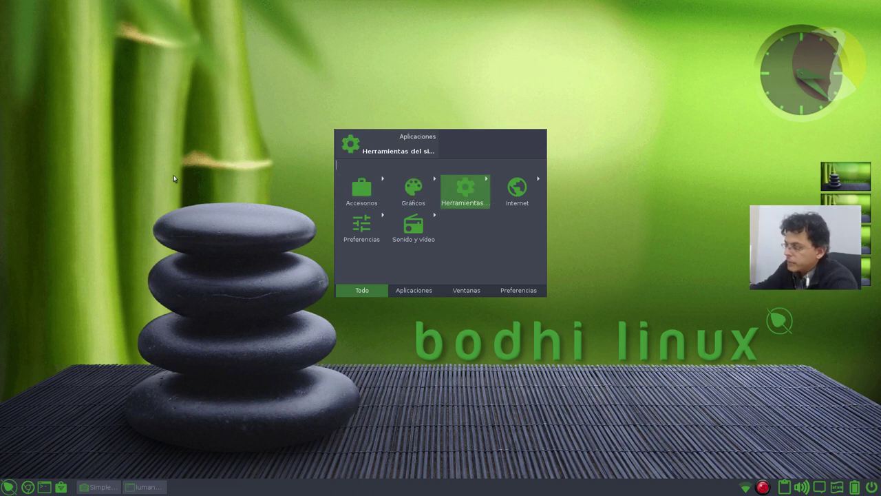
{"action": "key", "text": "Left"}
{"action": "key", "text": "Left"}
{"action": "key", "text": "Left"}
{"action": "key", "text": "Down"}
{"action": "key", "text": "Up"}
{"action": "key", "text": "Right"}
{"action": "key", "text": "Left"}
{"action": "key", "text": "Right"}
{"action": "key", "text": "Right"}
{"action": "key", "text": "Left"}
{"action": "key", "text": "Right"}
{"action": "key", "text": "Left"}
{"action": "key", "text": "Right"}
{"action": "key", "text": "Left"}
{"action": "key", "text": "Right"}
{"action": "key", "text": "Left"}
{"action": "key", "text": "Down"}
{"action": "key", "text": "Left"}
{"action": "key", "text": "Up"}
{"action": "key", "text": "Down"}
{"action": "key", "text": "Right"}
{"action": "key", "text": "Up"}
{"action": "key", "text": "Right"}
{"action": "key", "text": "Left"}
{"action": "key", "text": "Left"}
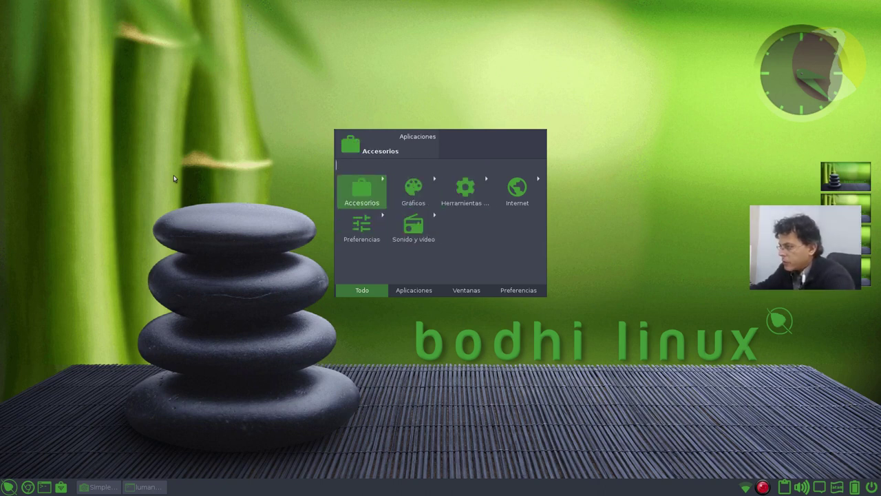
Examine the quick launcher's Aplicaciones, Ventanas, Preferencias and Plugins views, and close the launcher.
{"action": "left_click", "coordinate": [404, 291]}
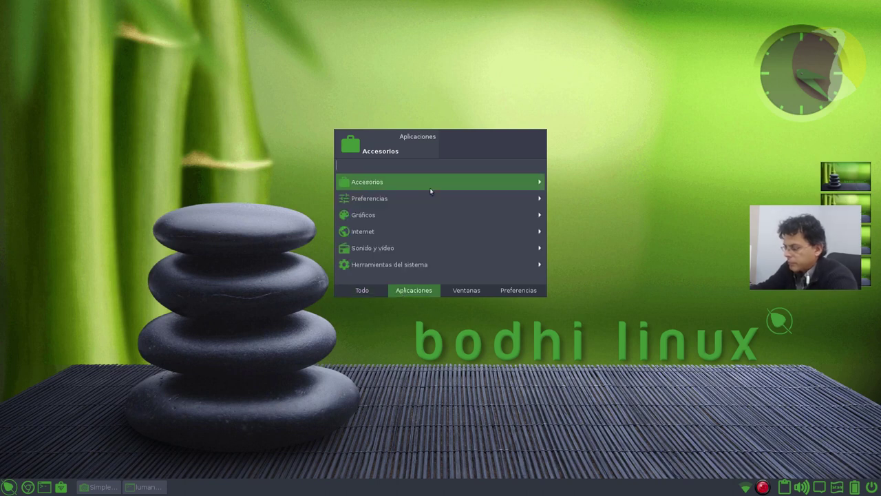
{"action": "key", "text": "Down"}
{"action": "key", "text": "Down"}
{"action": "key", "text": "Down"}
{"action": "key", "text": "Up"}
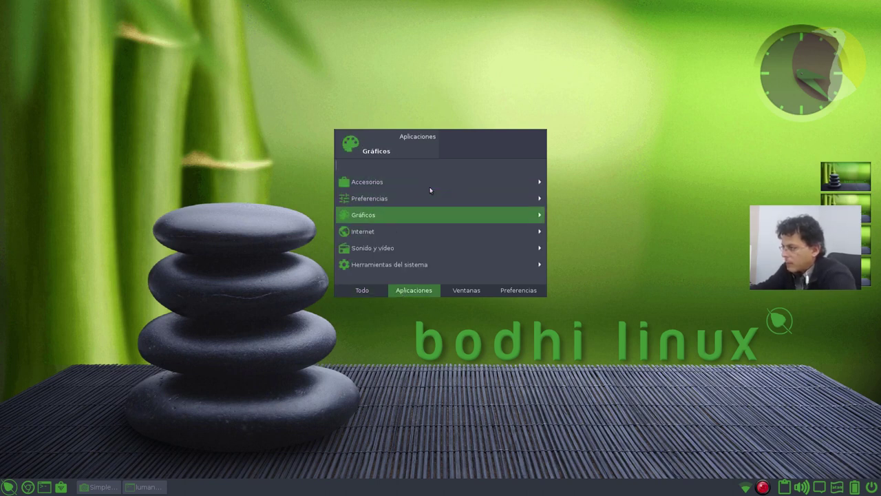
{"action": "left_click", "coordinate": [377, 293]}
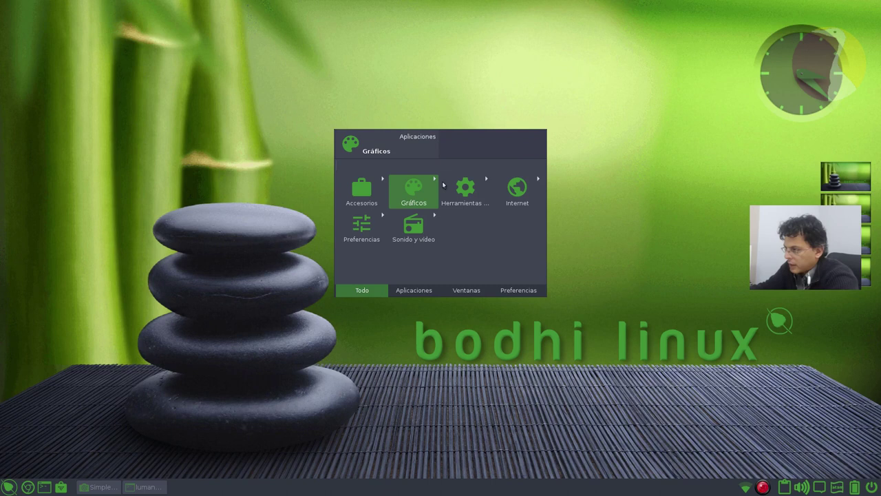
{"action": "left_click", "coordinate": [410, 291]}
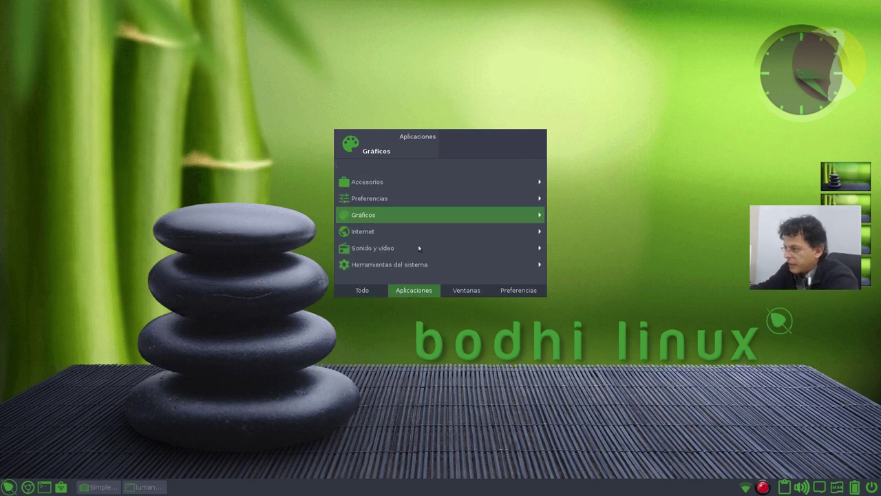
{"action": "left_click", "coordinate": [464, 293]}
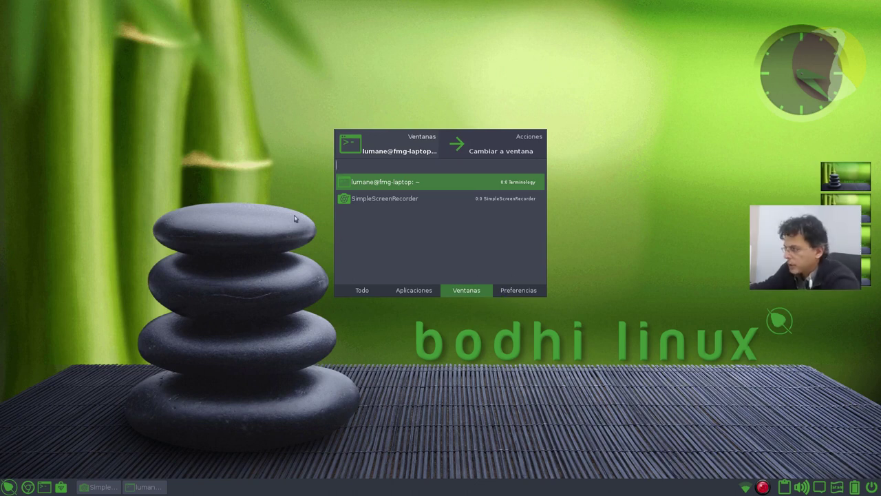
{"action": "left_click", "coordinate": [519, 292]}
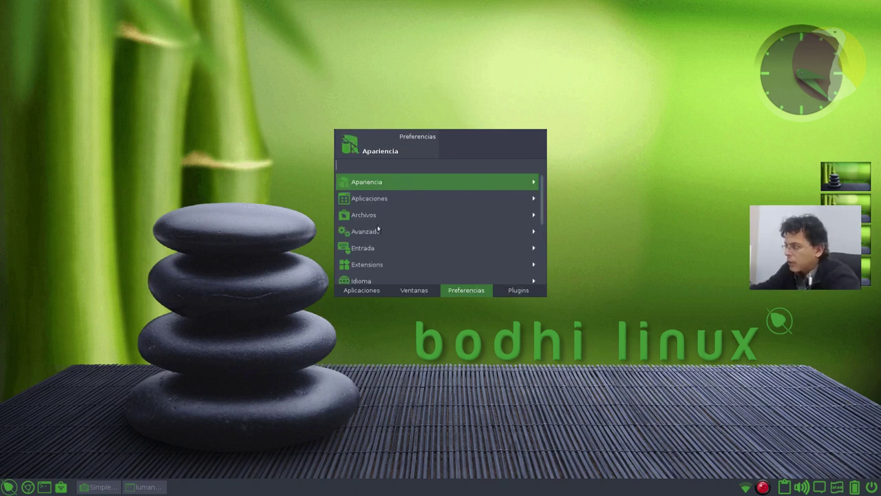
{"action": "scroll", "coordinate": [448, 240], "scroll_direction": "down", "scroll_amount": 4}
{"action": "scroll", "coordinate": [445, 238], "scroll_direction": "up", "scroll_amount": 4}
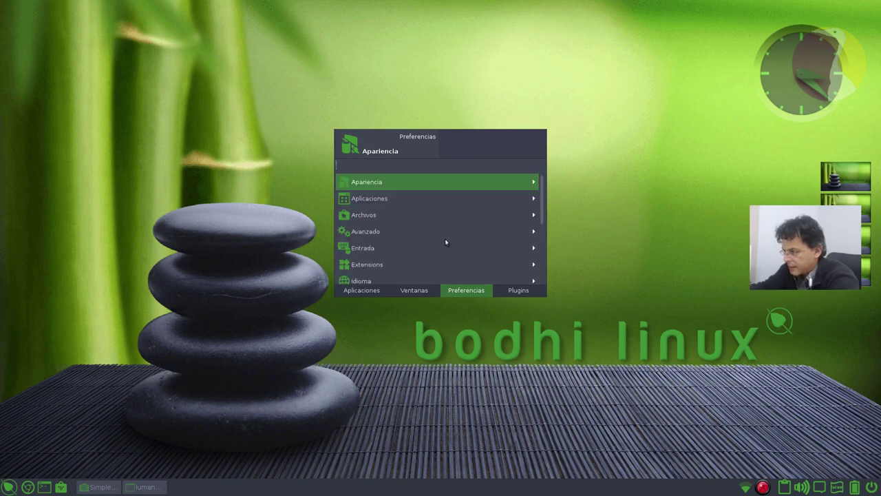
{"action": "left_click", "coordinate": [518, 291]}
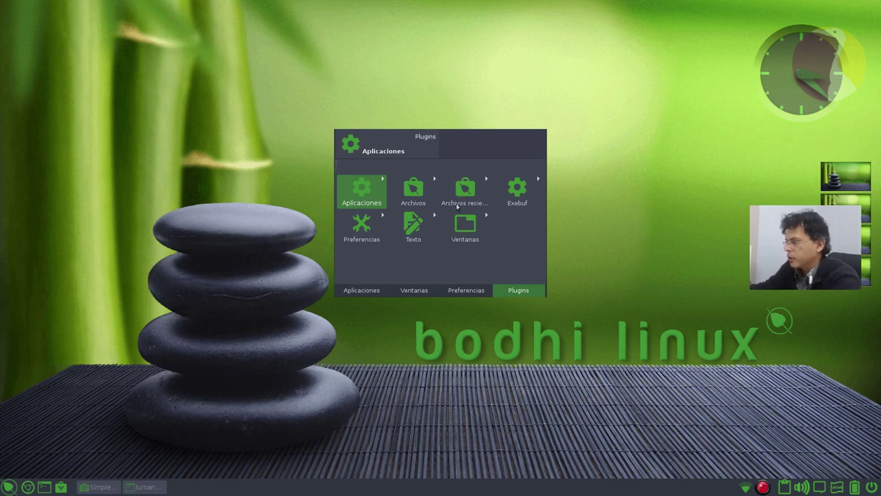
{"action": "left_click", "coordinate": [292, 167]}
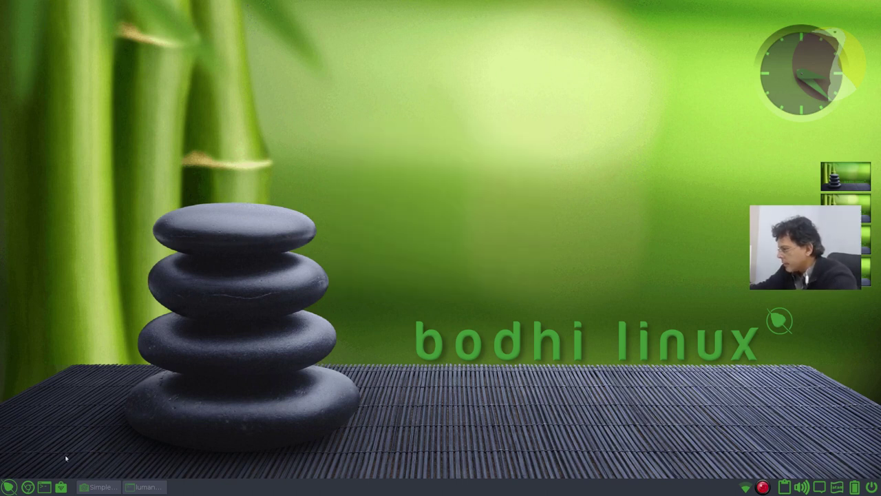
Examine the installed applications by category, from Accesorios and Preferencias through Internet to Herramientas del sistema.
{"action": "left_click", "coordinate": [20, 482]}
{"action": "left_click", "coordinate": [19, 479]}
{"action": "left_click", "coordinate": [18, 480]}
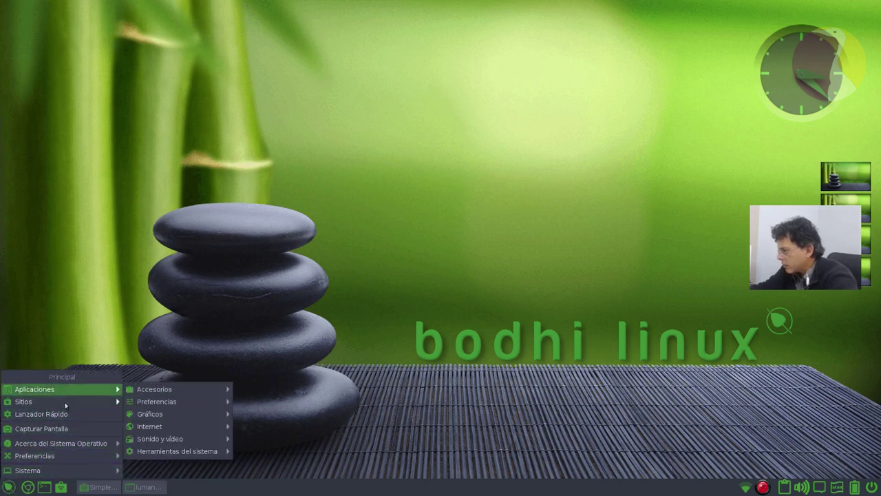
{"action": "mouse_move", "coordinate": [74, 403]}
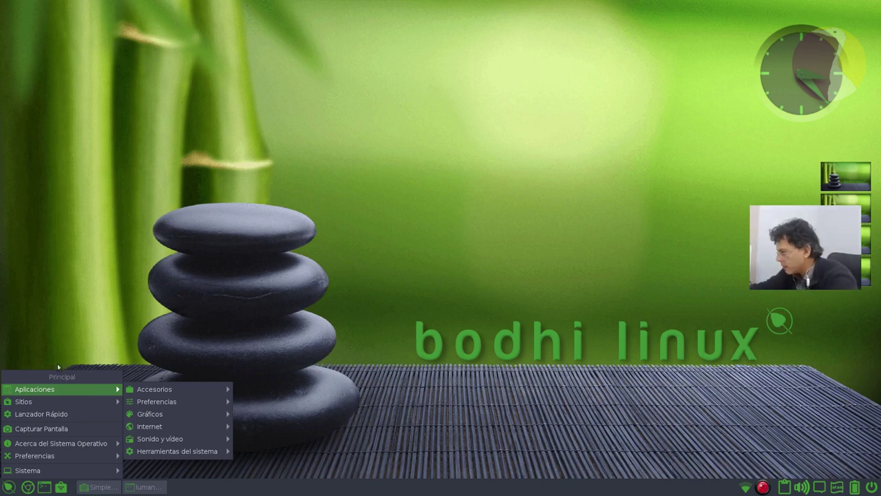
{"action": "mouse_move", "coordinate": [143, 390]}
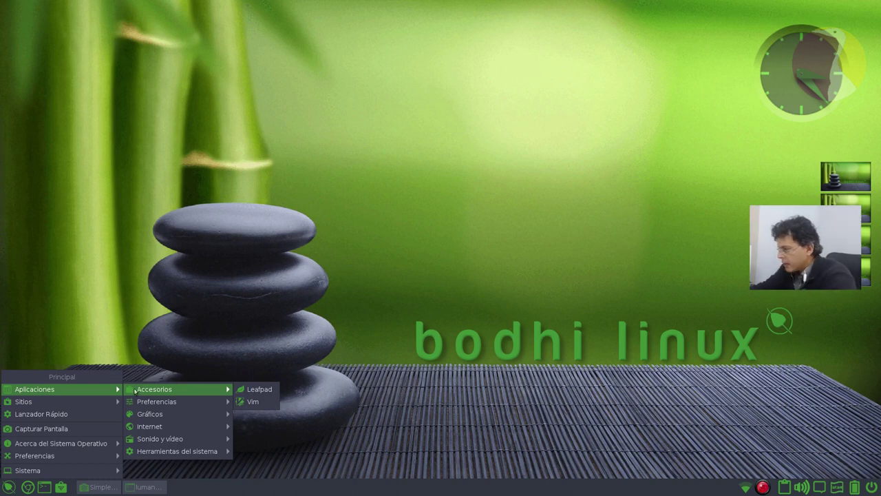
{"action": "mouse_move", "coordinate": [152, 405]}
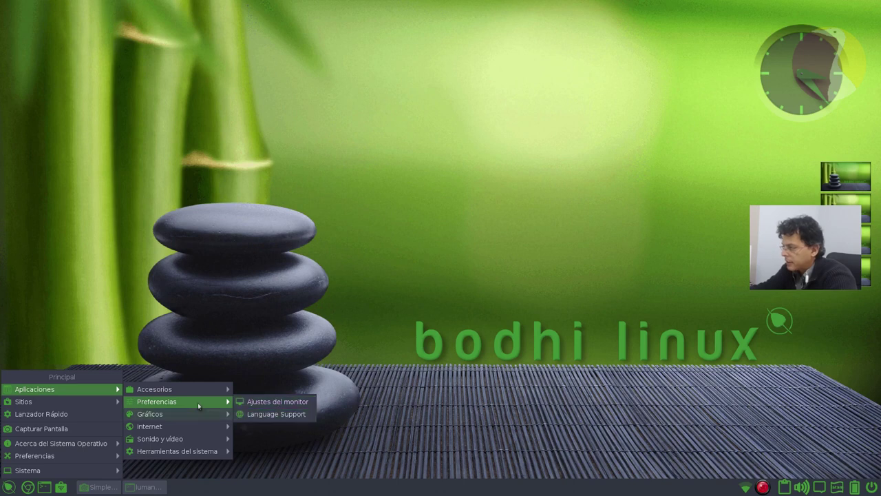
{"action": "mouse_move", "coordinate": [191, 416]}
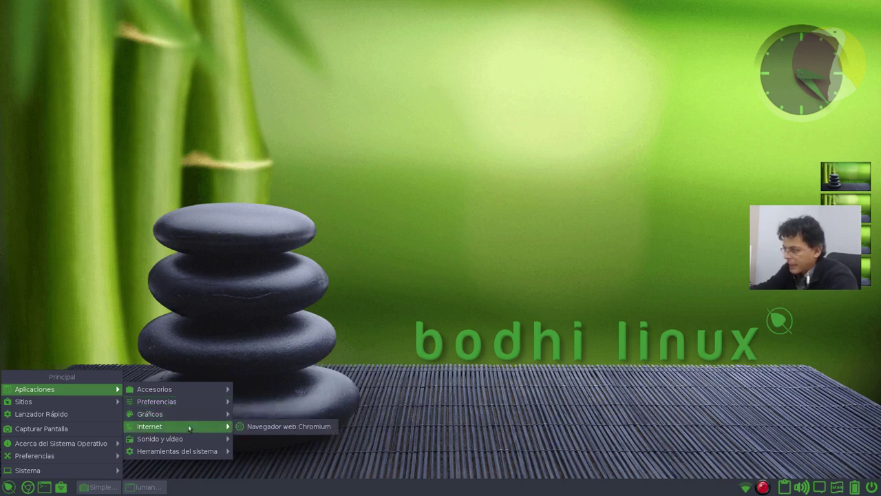
{"action": "mouse_move", "coordinate": [188, 438]}
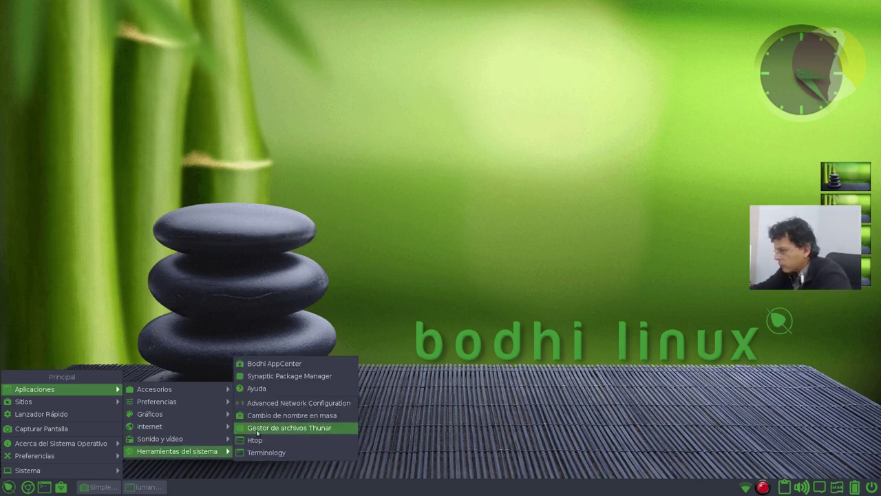
Restore the upgrade terminal, answer y to its prompt, and close the terminal when the upgrade finishes.
{"action": "left_click", "coordinate": [146, 487]}
{"action": "type", "text": "y"}
{"action": "key", "text": "Return"}
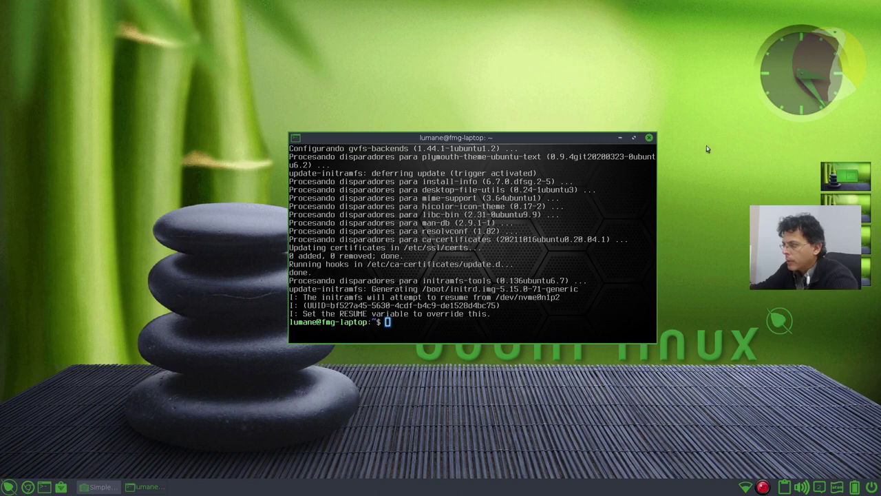
{"action": "left_click", "coordinate": [649, 138]}
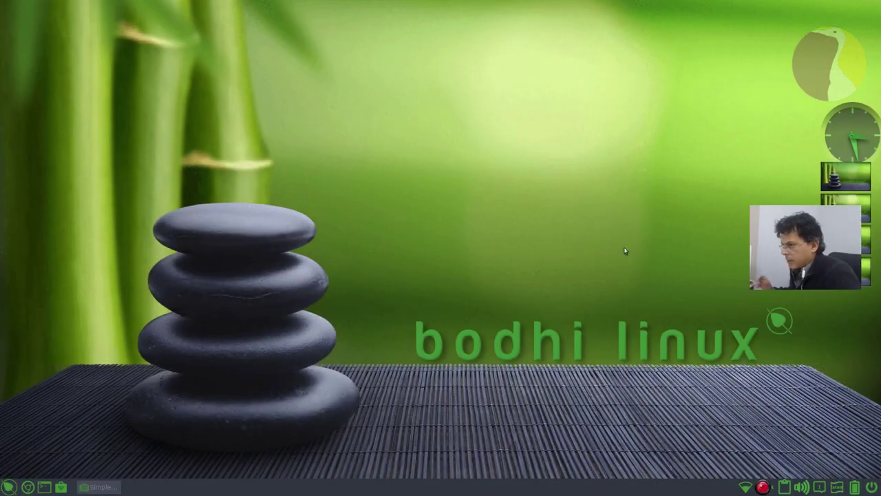
Check the system's resource usage with htop in a new terminal at mid-screen, and close the terminal.
{"action": "left_click", "coordinate": [44, 487]}
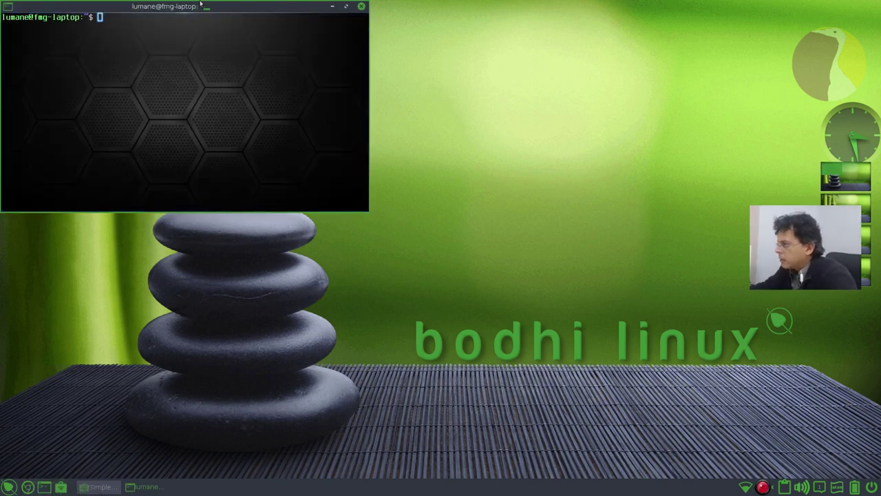
{"action": "left_click_drag", "start_coordinate": [200, 9], "coordinate": [422, 137]}
{"action": "type", "text": "htop"}
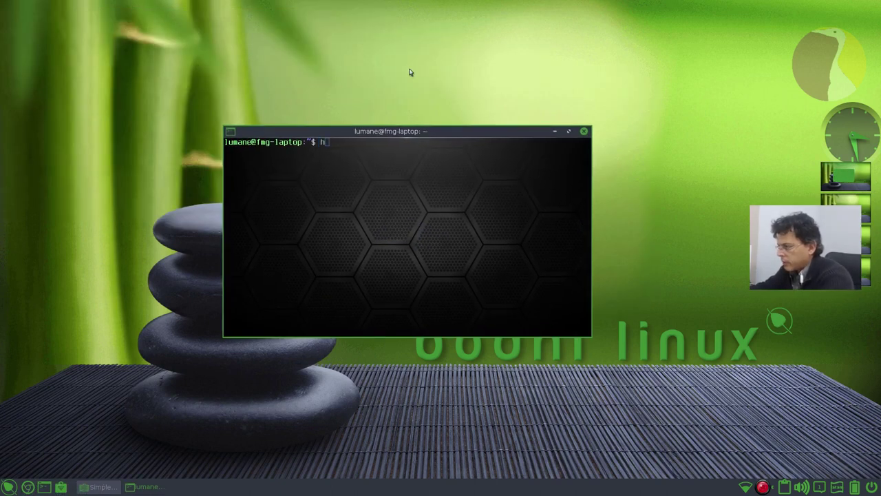
{"action": "key", "text": "Return"}
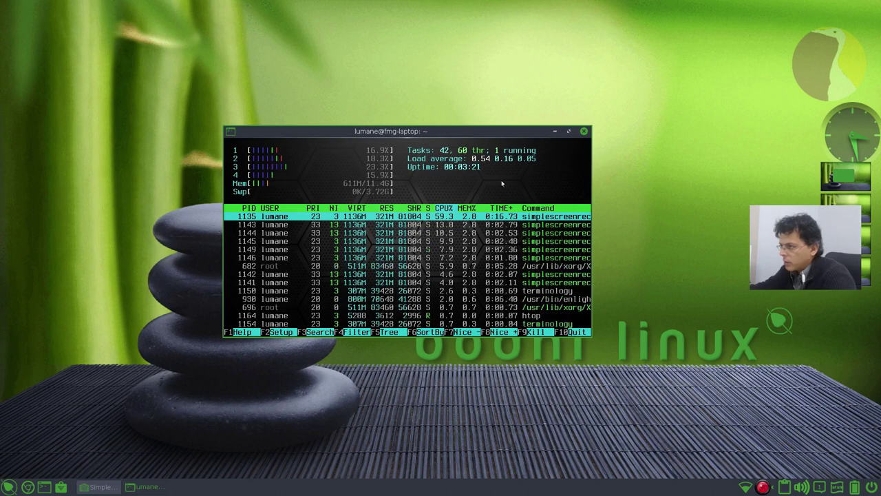
{"action": "left_click", "coordinate": [585, 132]}
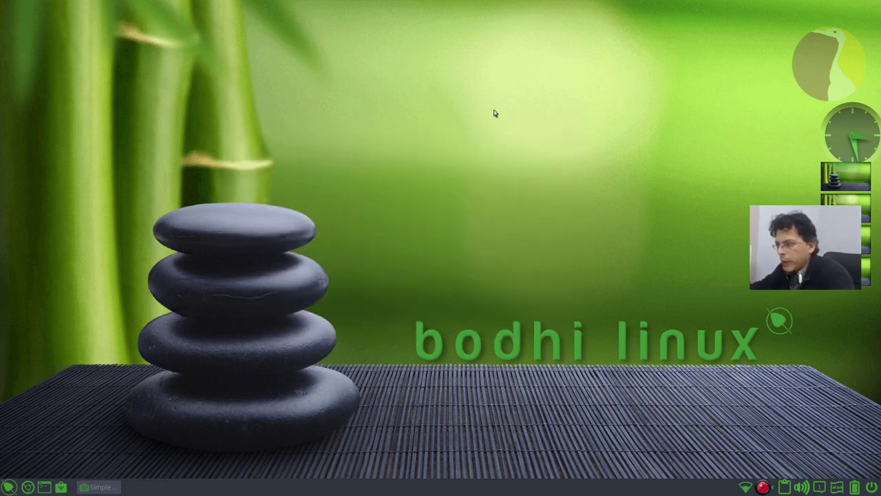
Move the desktop clock gadget upward, away from the virtual desktop thumbnails, and finish editing its placement.
{"action": "right_click", "coordinate": [860, 137]}
{"action": "mouse_move", "coordinate": [843, 145]}
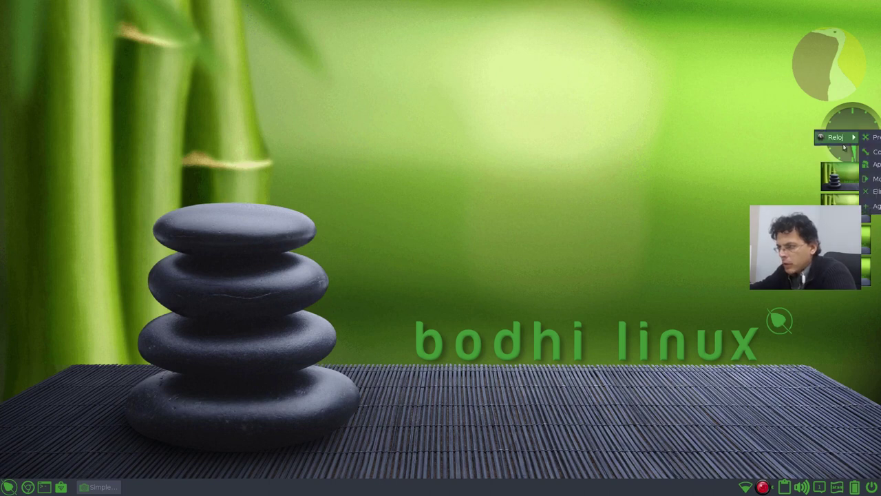
{"action": "left_click", "coordinate": [807, 77]}
{"action": "right_click", "coordinate": [794, 127]}
{"action": "mouse_move", "coordinate": [823, 133]}
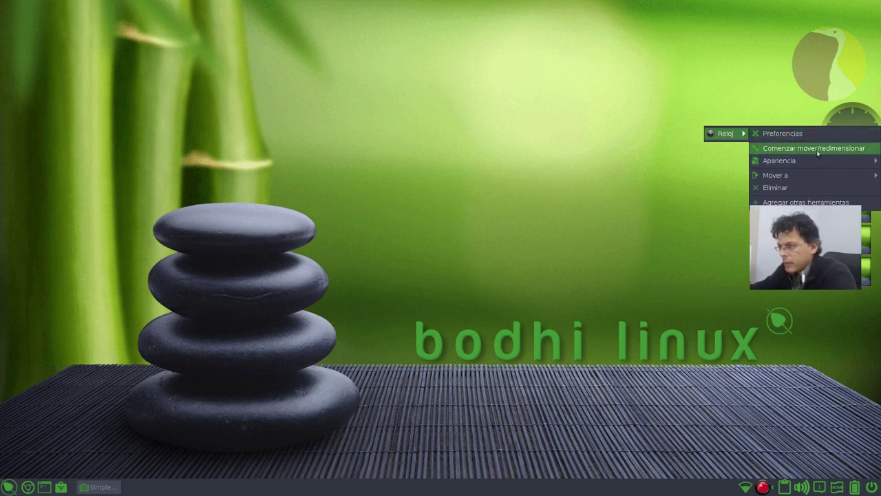
{"action": "left_click", "coordinate": [818, 153]}
{"action": "left_click_drag", "start_coordinate": [849, 134], "coordinate": [837, 61]}
{"action": "left_click", "coordinate": [712, 98]}
{"action": "key", "text": "Escape"}
{"action": "left_click", "coordinate": [519, 114]}
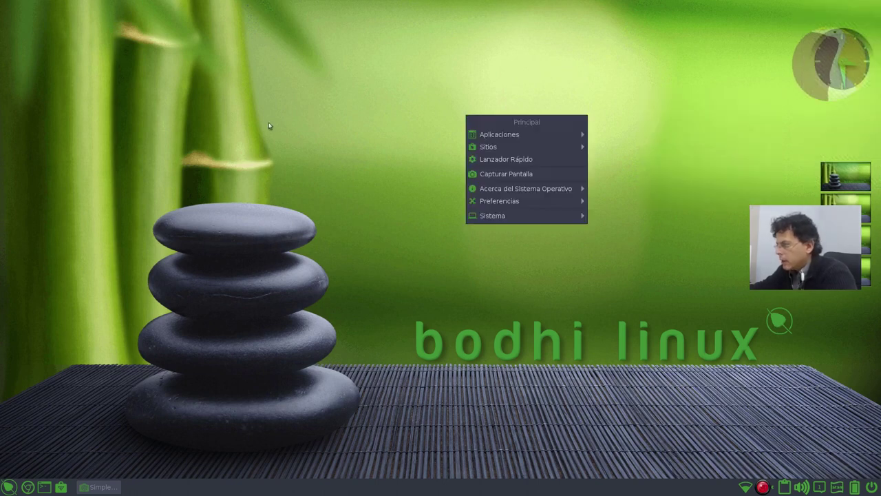
{"action": "key", "text": "Escape"}
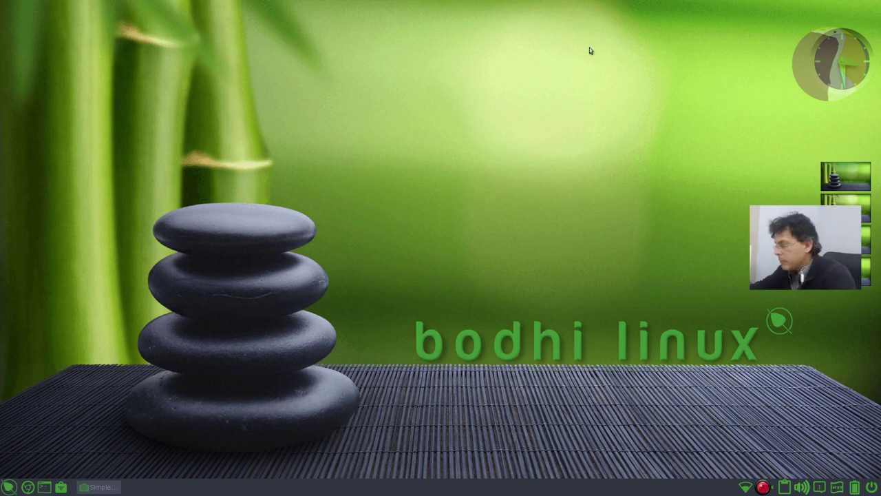
Open the Bodhi AppCenter from the system tools and look through its Email Clients category.
{"action": "left_click", "coordinate": [8, 487]}
{"action": "mouse_move", "coordinate": [51, 391]}
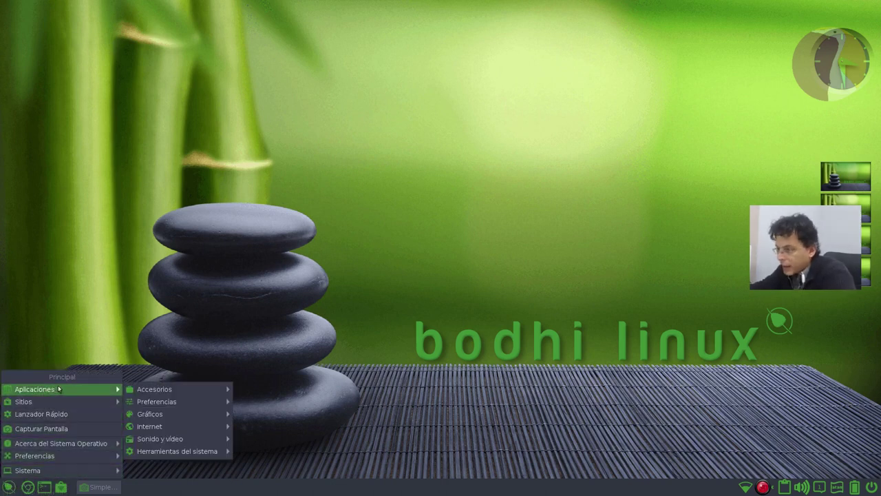
{"action": "key", "text": "Escape"}
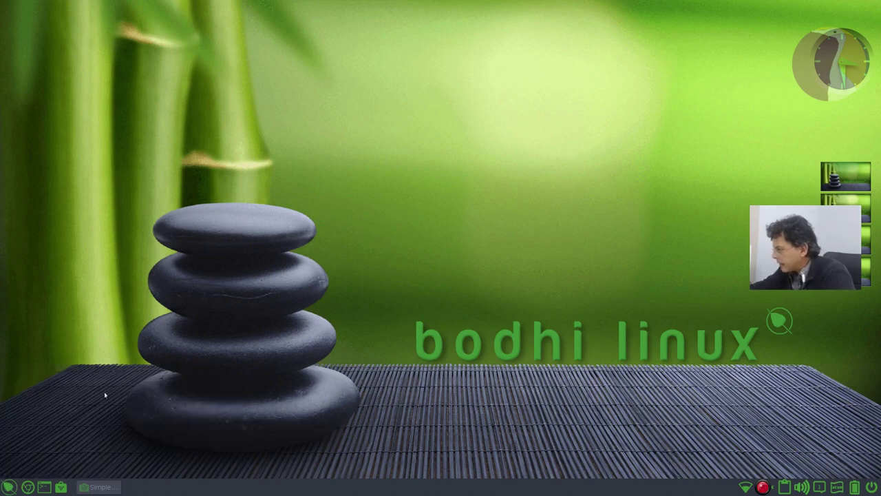
{"action": "left_click", "coordinate": [8, 487]}
{"action": "mouse_move", "coordinate": [173, 453]}
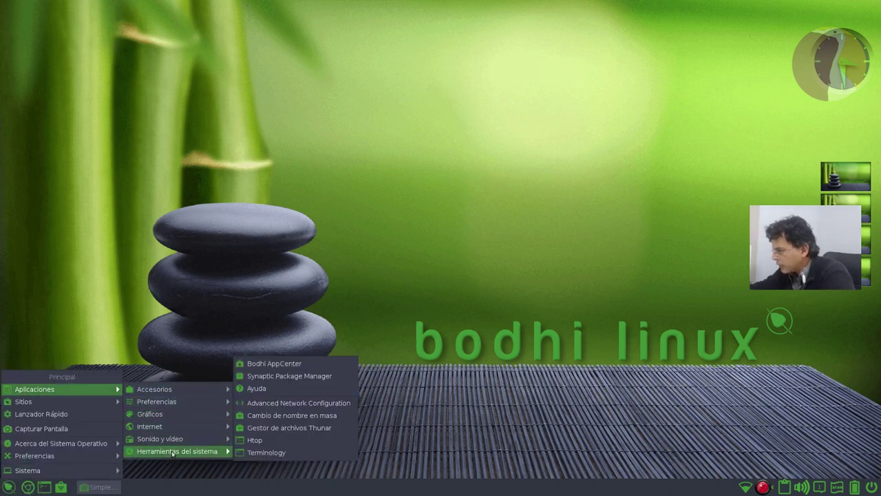
{"action": "left_click", "coordinate": [309, 366]}
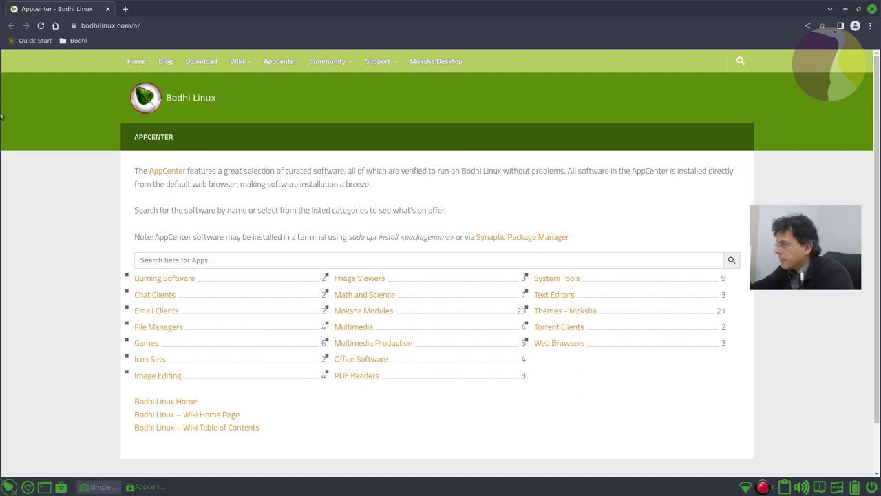
{"action": "scroll", "coordinate": [475, 325], "scroll_direction": "down", "scroll_amount": 2}
{"action": "scroll", "coordinate": [295, 271], "scroll_direction": "up", "scroll_amount": 2}
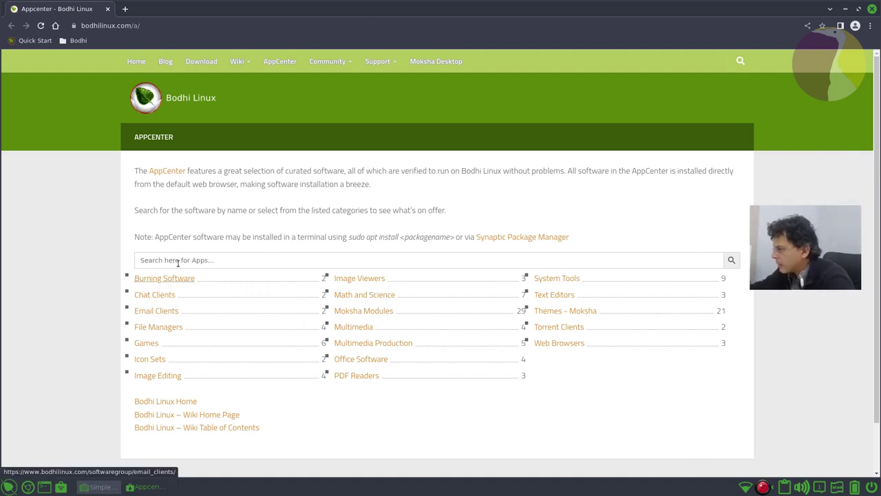
{"action": "left_click", "coordinate": [155, 311]}
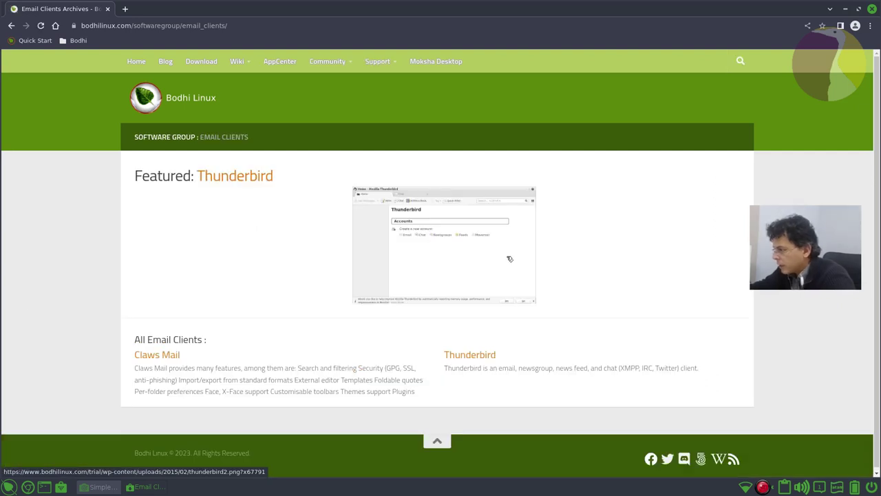
{"action": "scroll", "coordinate": [233, 271], "scroll_direction": "down", "scroll_amount": 1}
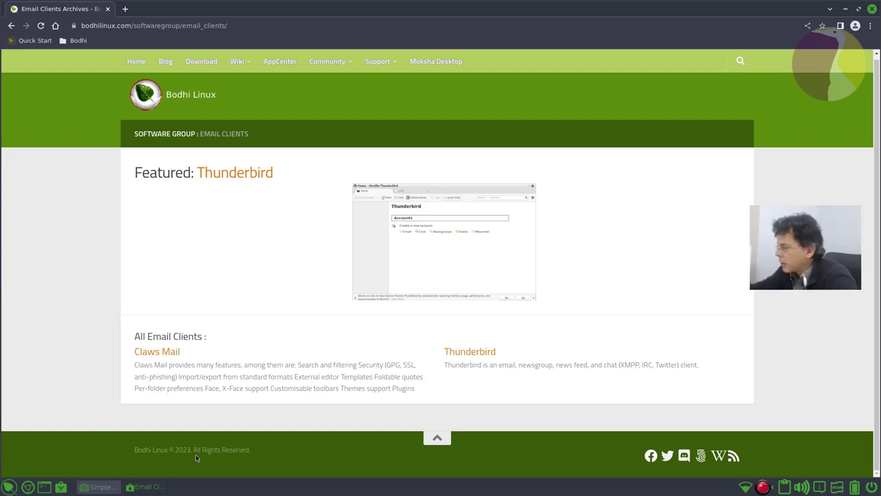
Switch between the screen recorder and browser windows, leaving both minimised to clear the desktop.
{"action": "left_click", "coordinate": [113, 488]}
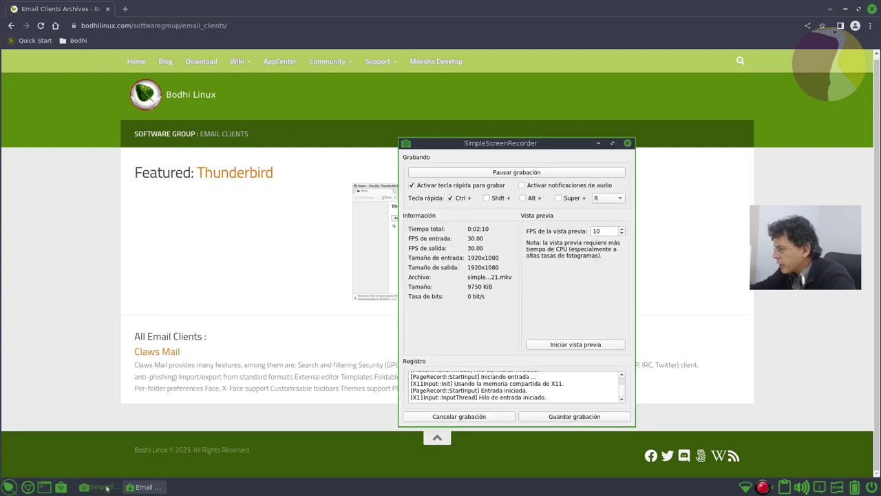
{"action": "left_click", "coordinate": [166, 488]}
{"action": "left_click", "coordinate": [118, 488]}
{"action": "left_click", "coordinate": [128, 487]}
{"action": "left_click", "coordinate": [114, 486]}
{"action": "left_click", "coordinate": [114, 486]}
{"action": "left_click", "coordinate": [135, 488]}
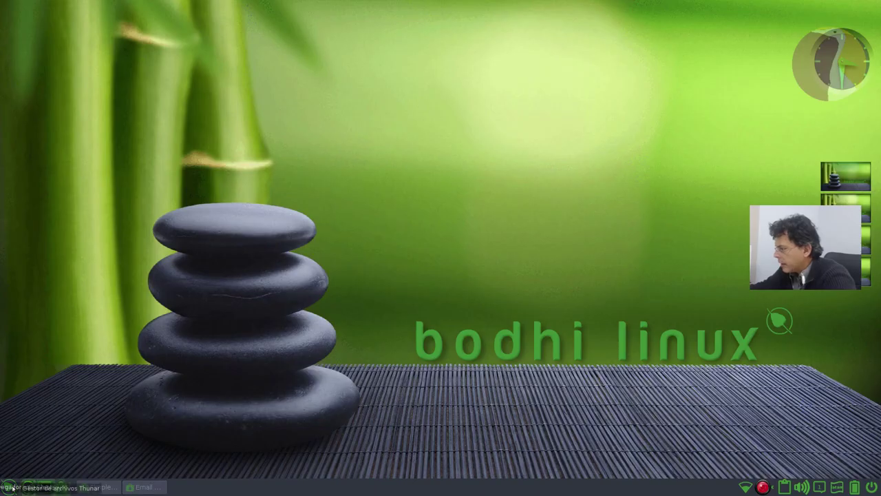
Launch Synaptic Package Manager from the system tools and authenticate with the account password.
{"action": "left_click", "coordinate": [8, 486]}
{"action": "mouse_move", "coordinate": [81, 389]}
{"action": "mouse_move", "coordinate": [188, 451]}
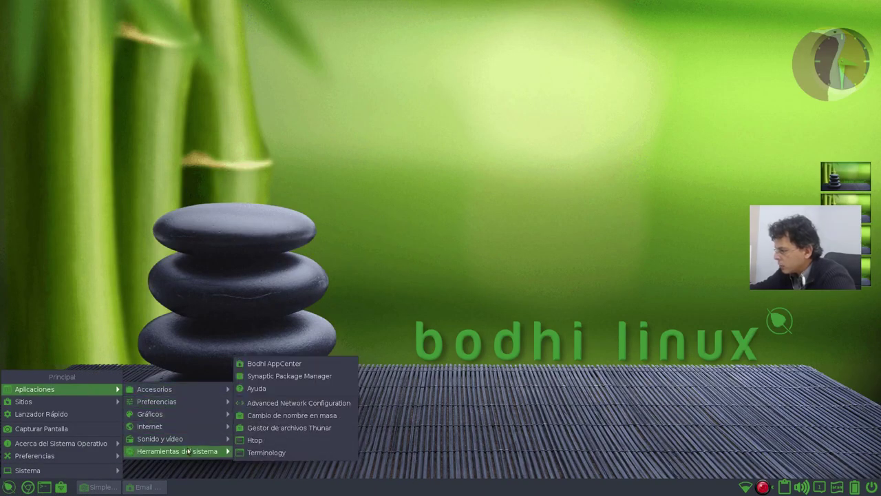
{"action": "left_click", "coordinate": [287, 377]}
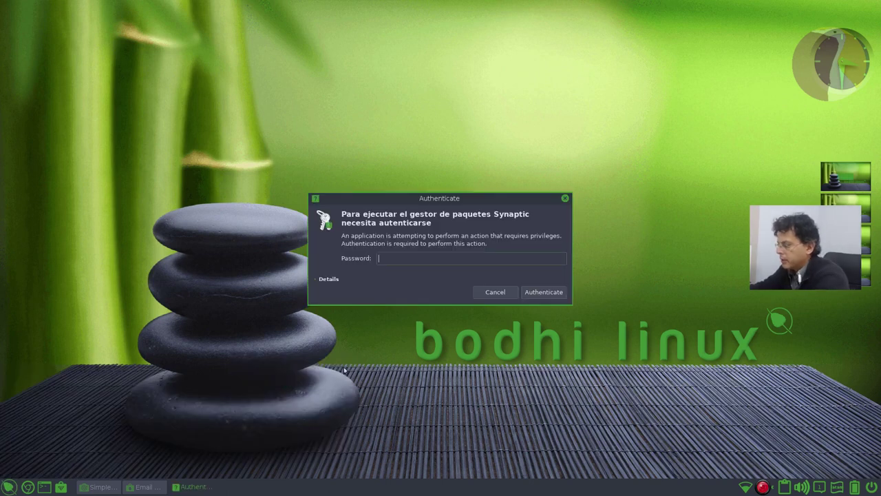
{"action": "key", "text": "Return"}
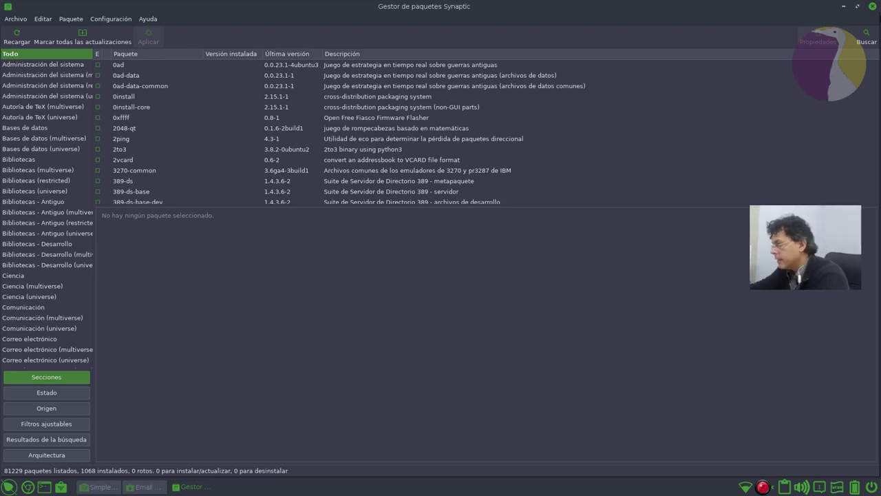
Search Synaptic for "geary", view the geary package's description, and close the package manager.
{"action": "left_click", "coordinate": [866, 37]}
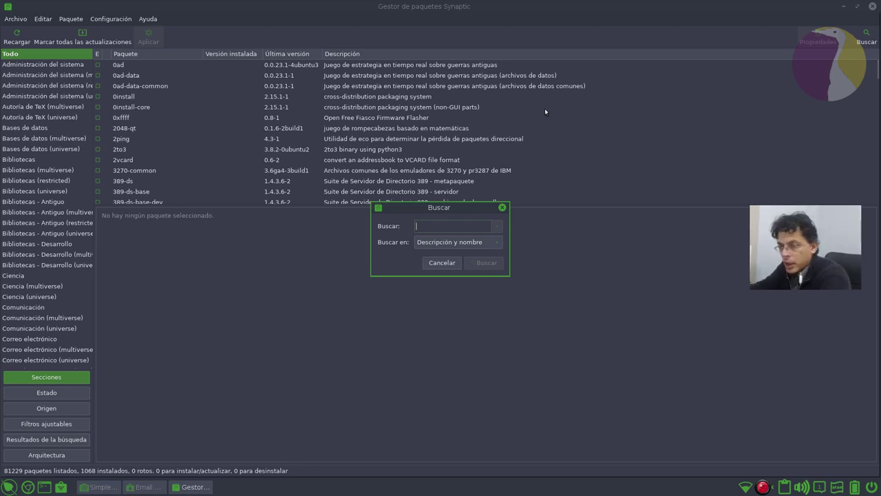
{"action": "type", "text": "geary"}
{"action": "key", "text": "Return"}
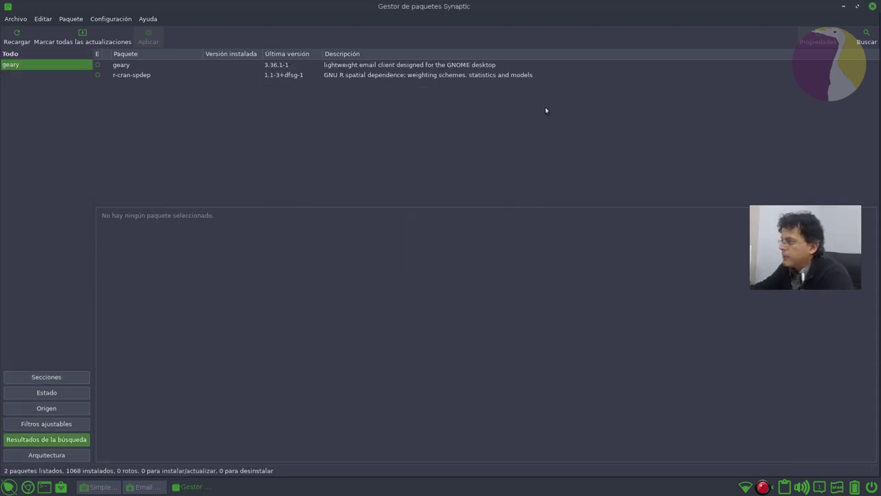
{"action": "left_click", "coordinate": [372, 69]}
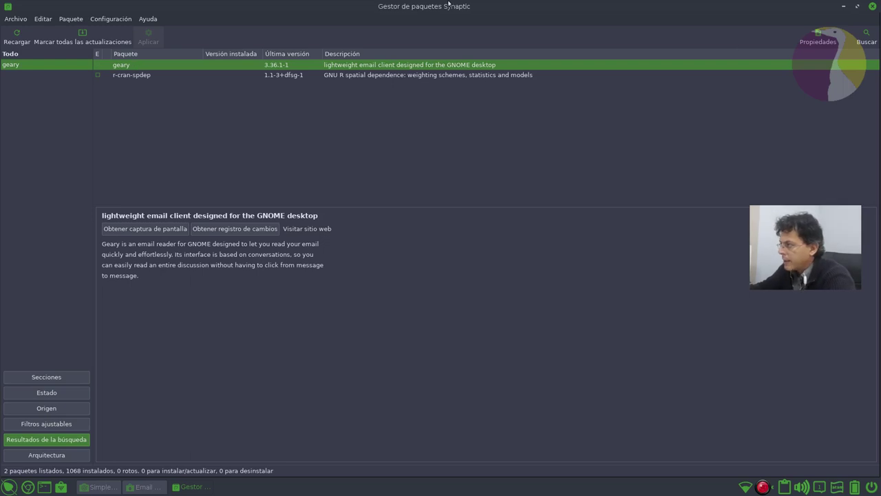
{"action": "left_click", "coordinate": [872, 6]}
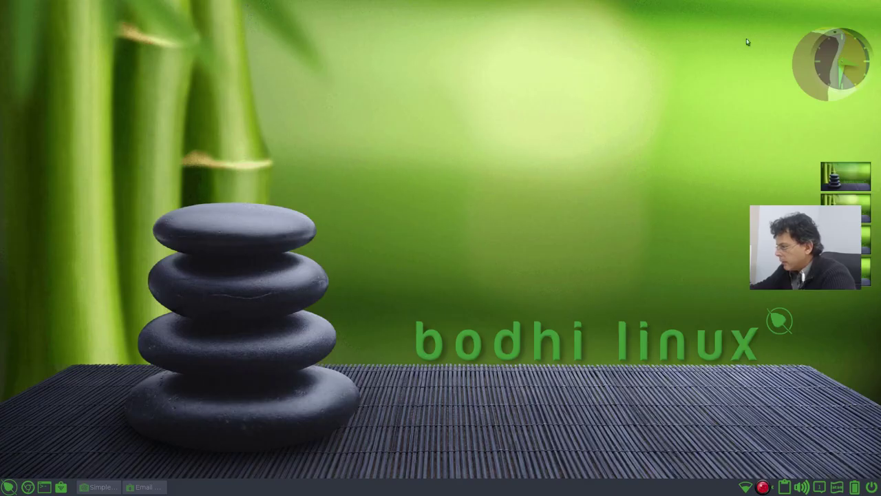
Return to the AppCenter in the browser and review the PCManFM page from the File Managers category.
{"action": "left_click", "coordinate": [143, 487]}
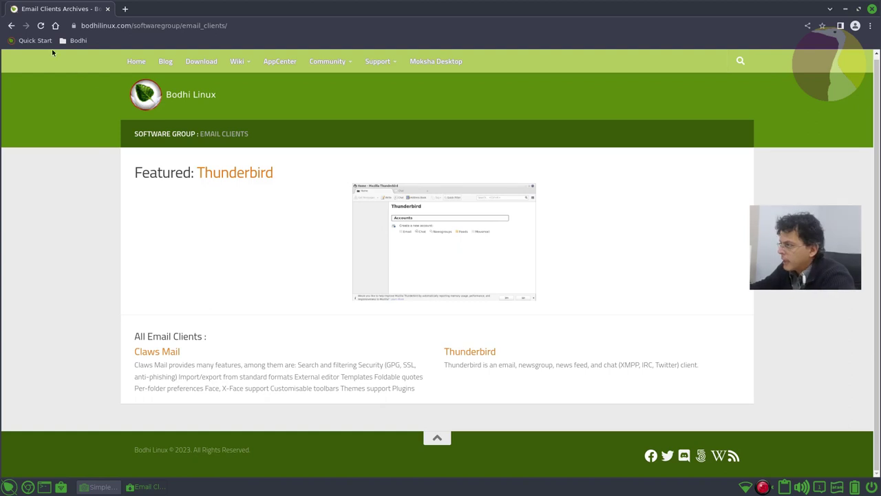
{"action": "left_click", "coordinate": [11, 26]}
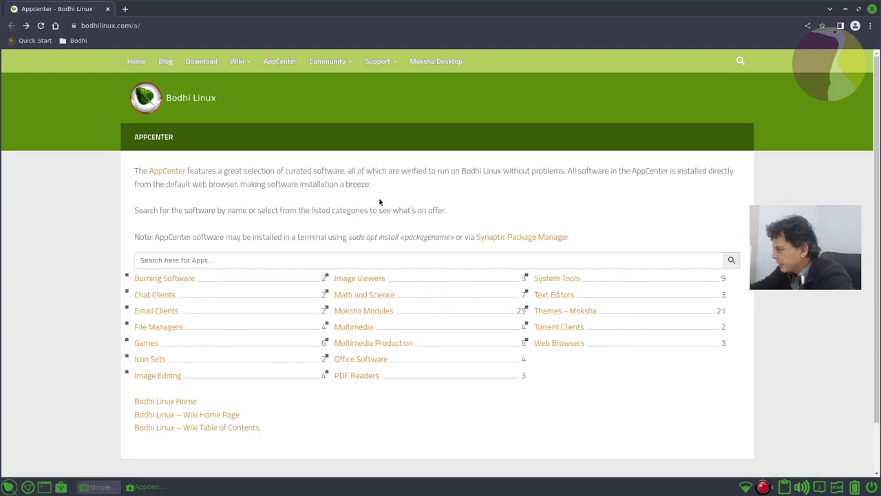
{"action": "left_click", "coordinate": [164, 332]}
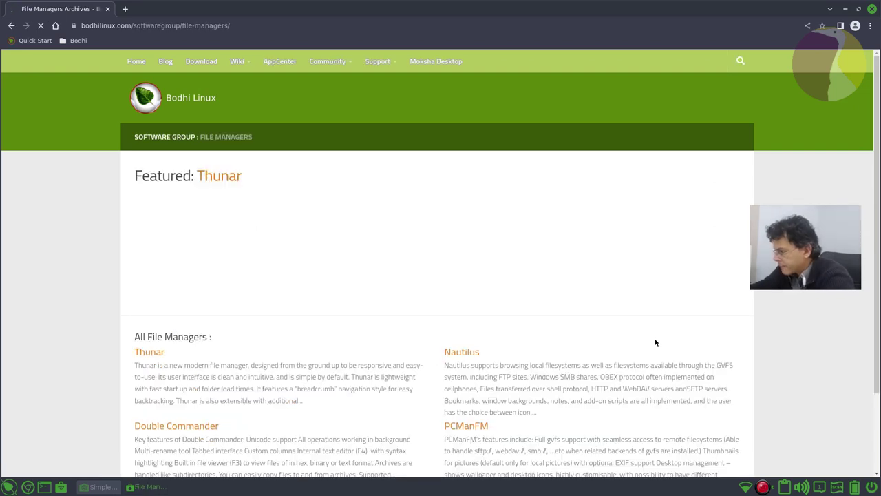
{"action": "scroll", "coordinate": [530, 342], "scroll_direction": "down", "scroll_amount": 1}
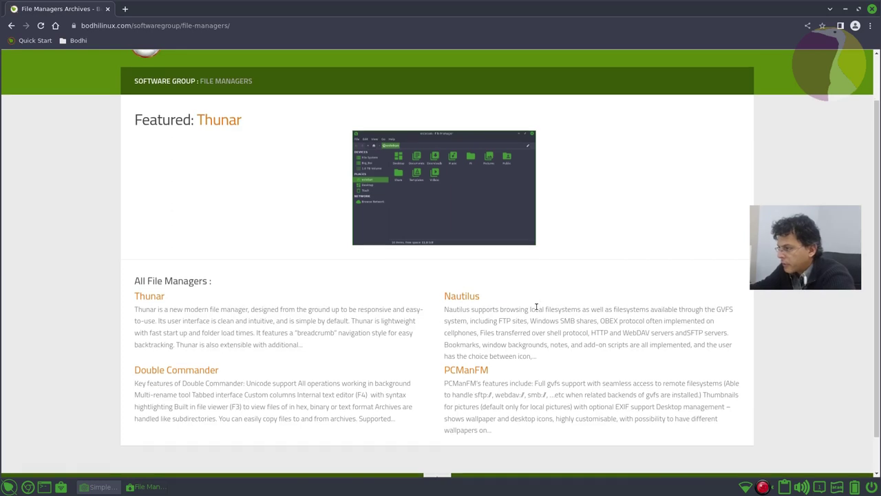
{"action": "scroll", "coordinate": [535, 307], "scroll_direction": "down", "scroll_amount": 1}
{"action": "left_click", "coordinate": [469, 329]}
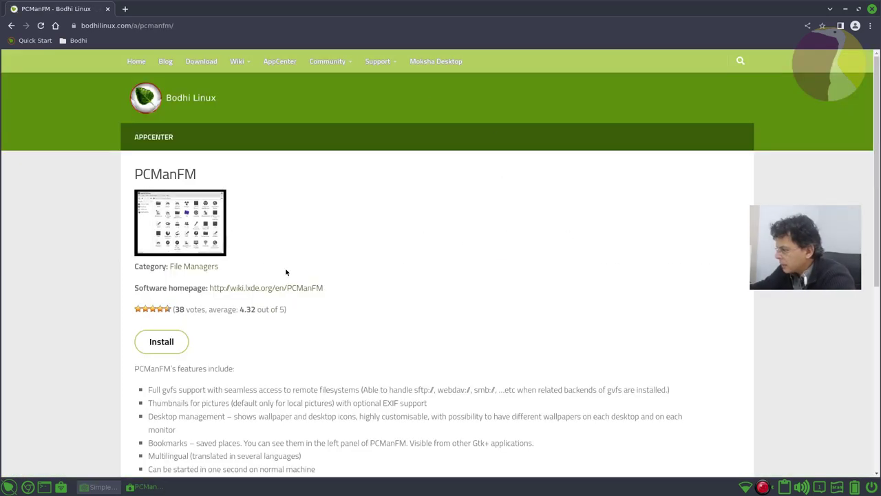
{"action": "scroll", "coordinate": [419, 362], "scroll_direction": "down", "scroll_amount": 2}
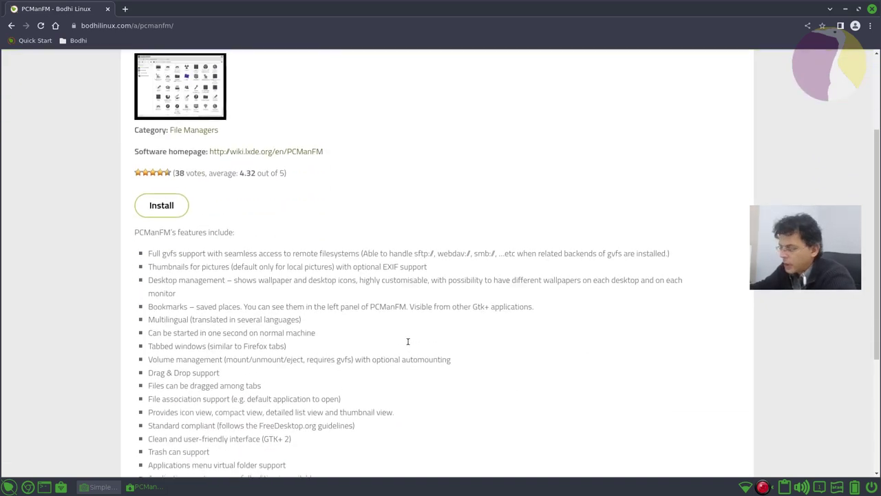
{"action": "scroll", "coordinate": [407, 340], "scroll_direction": "up", "scroll_amount": 3}
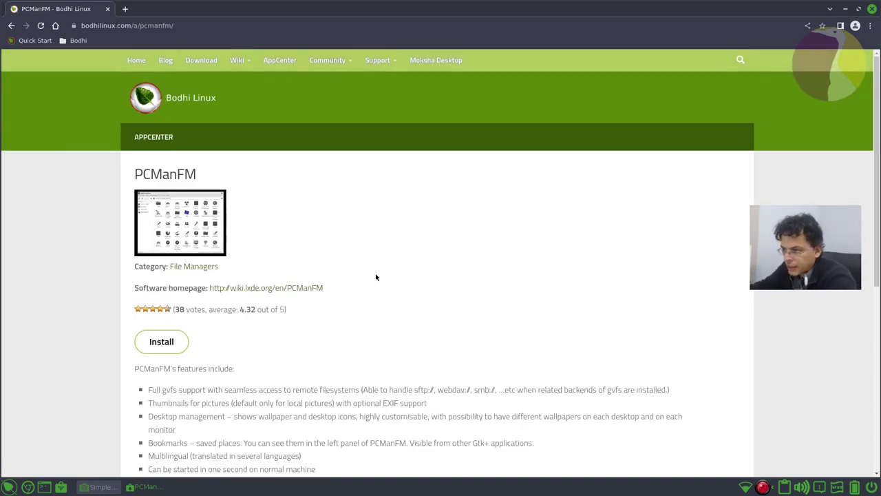
Install PCManFM through AptURL, confirming the pcmanfm installation and authenticating with the account password.
{"action": "left_click", "coordinate": [173, 345]}
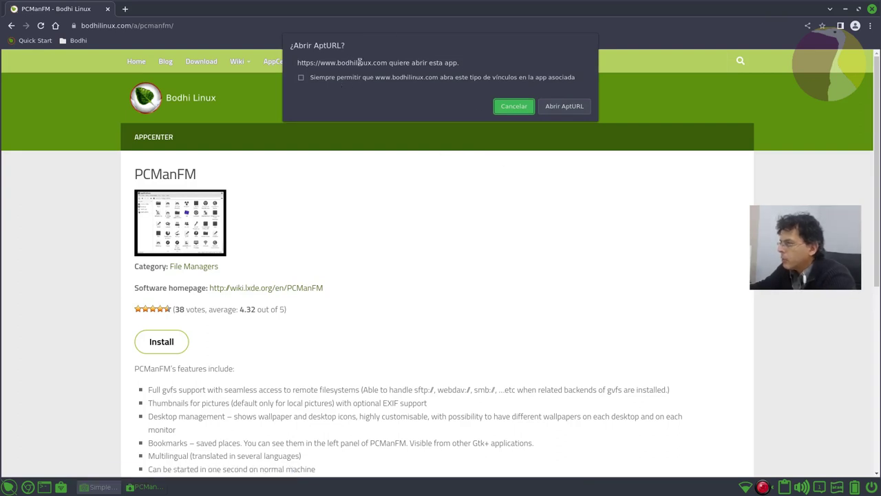
{"action": "left_click", "coordinate": [555, 105]}
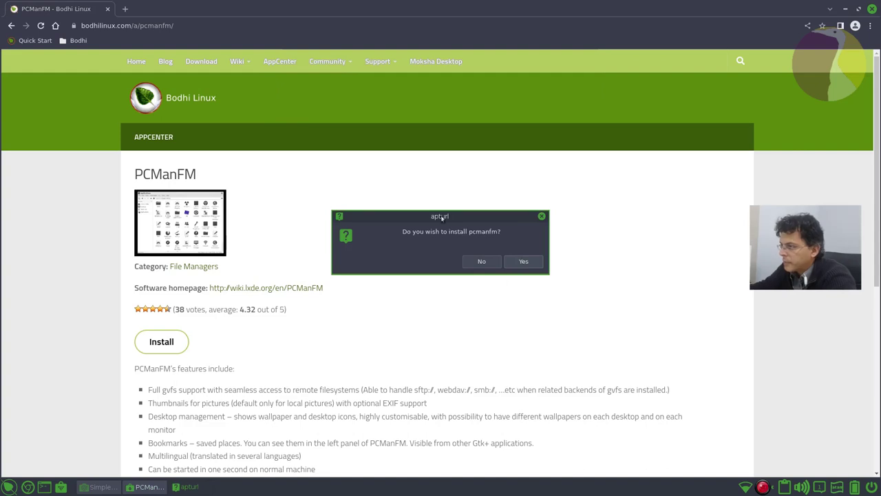
{"action": "left_click", "coordinate": [515, 262]}
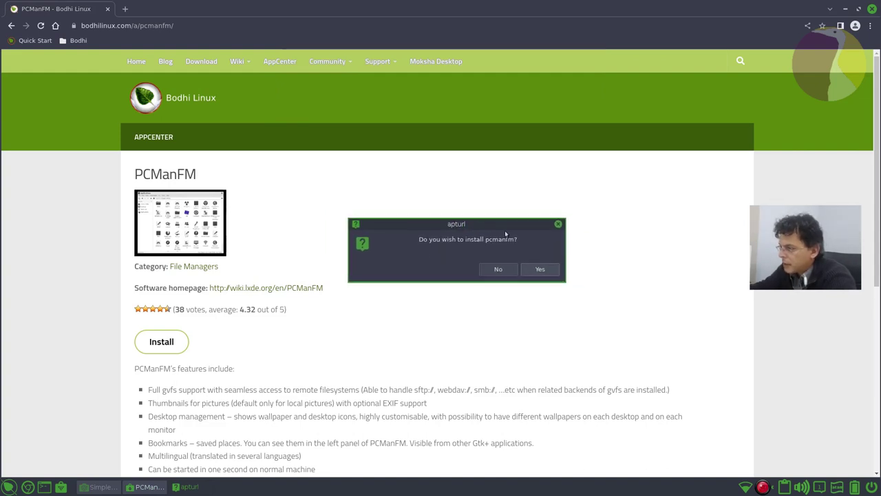
{"action": "left_click", "coordinate": [544, 270]}
{"action": "type", "text": "••••••••"}
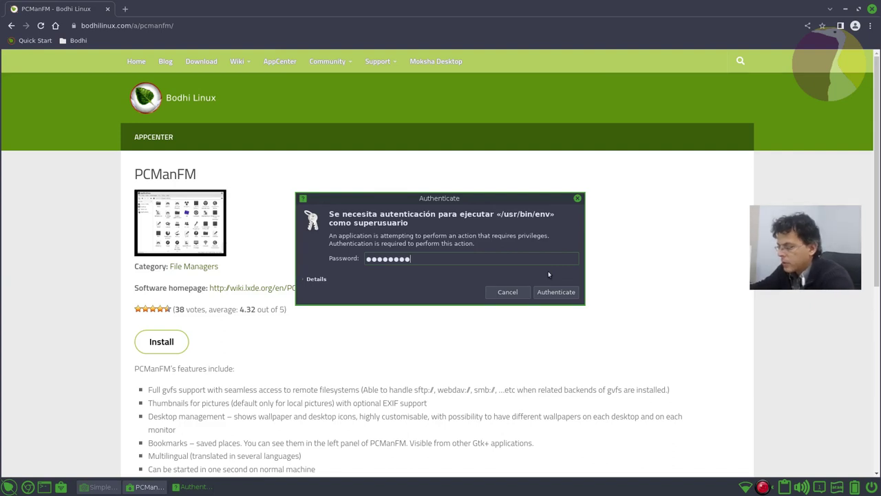
{"action": "key", "text": "Return"}
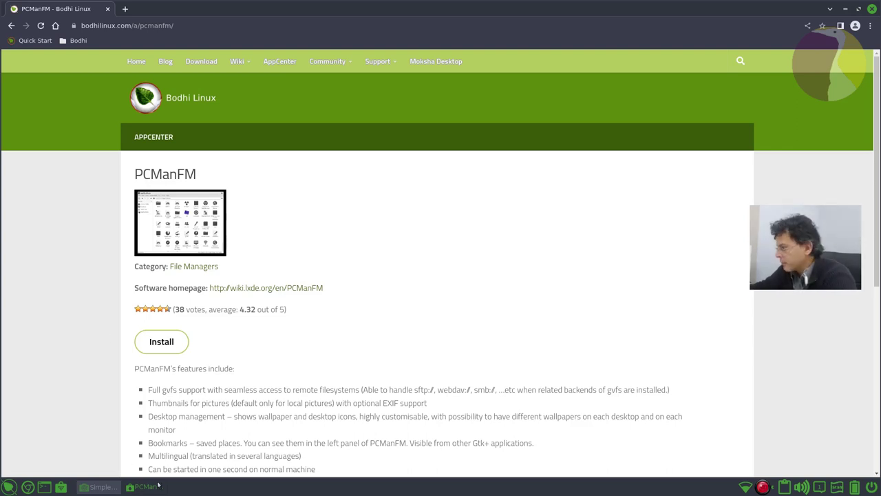
Minimise the browser and launch the PCManFM file manager from the system tools category.
{"action": "left_click", "coordinate": [148, 487]}
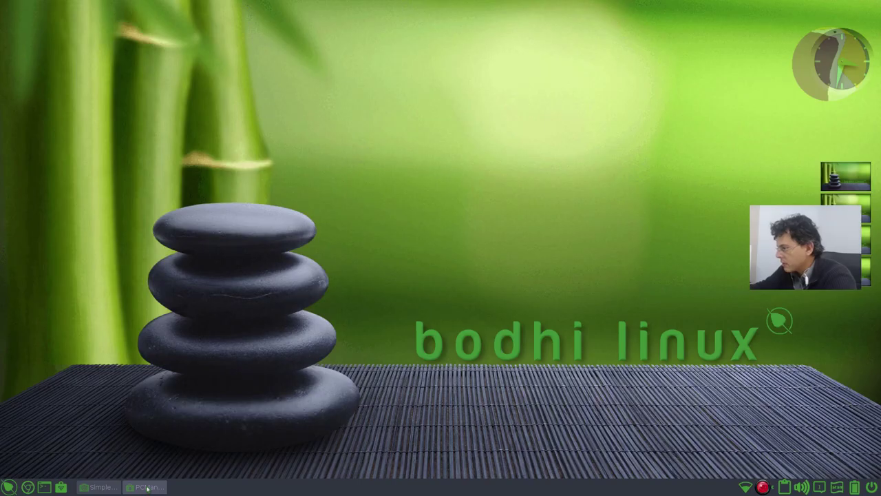
{"action": "left_click", "coordinate": [10, 488]}
{"action": "mouse_move", "coordinate": [88, 390]}
{"action": "mouse_move", "coordinate": [196, 393]}
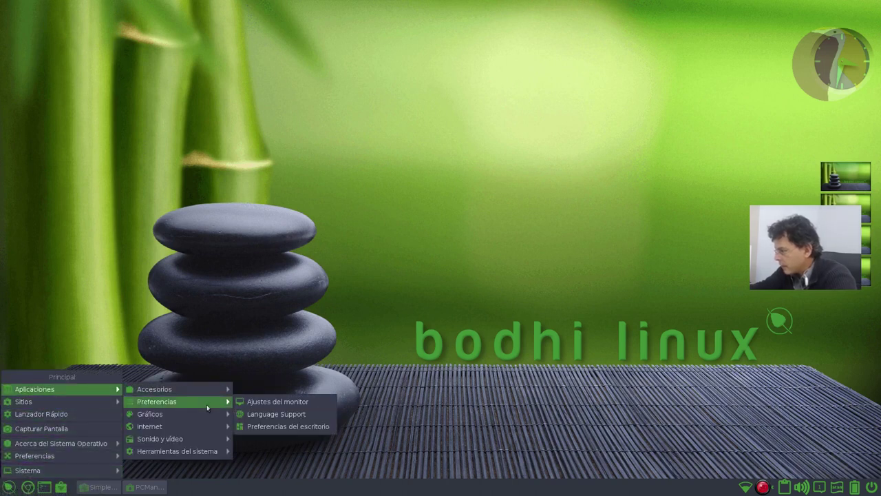
{"action": "mouse_move", "coordinate": [198, 452]}
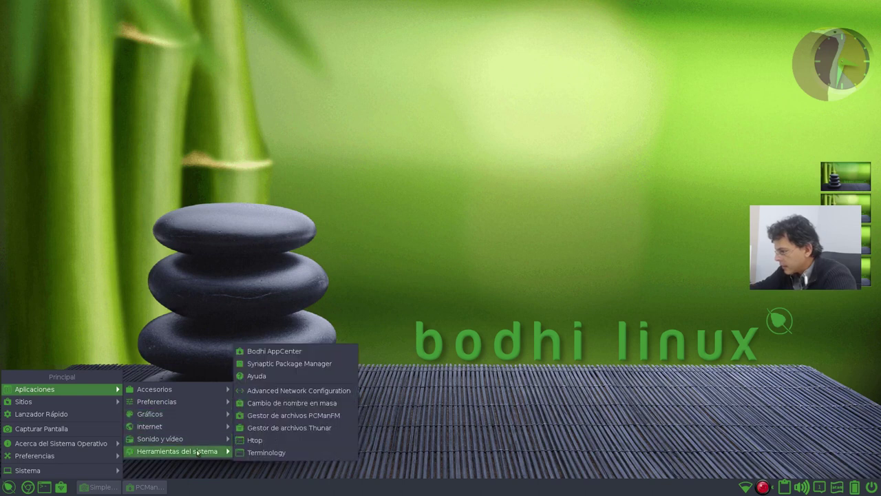
{"action": "left_click", "coordinate": [326, 416]}
Maximise the PCManFM window, with a wider places sidebar and larger folder icons.
{"action": "left_click_drag", "start_coordinate": [198, 7], "coordinate": [554, 114]}
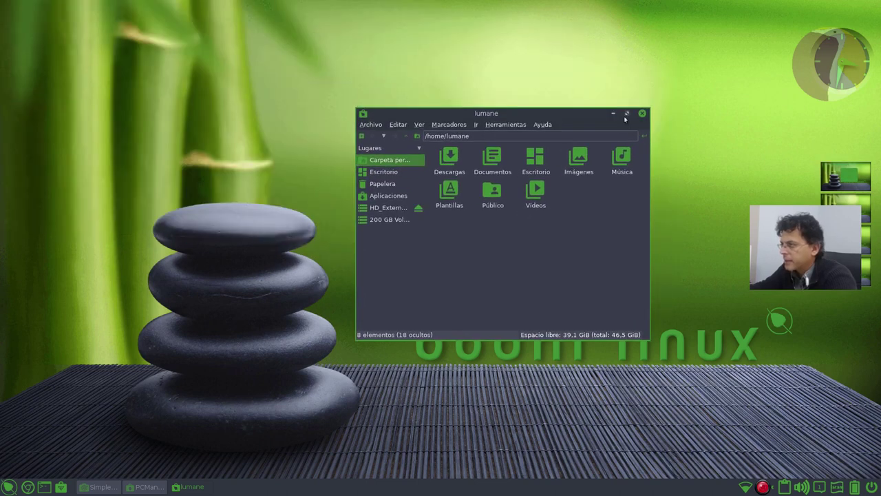
{"action": "left_click", "coordinate": [626, 113]}
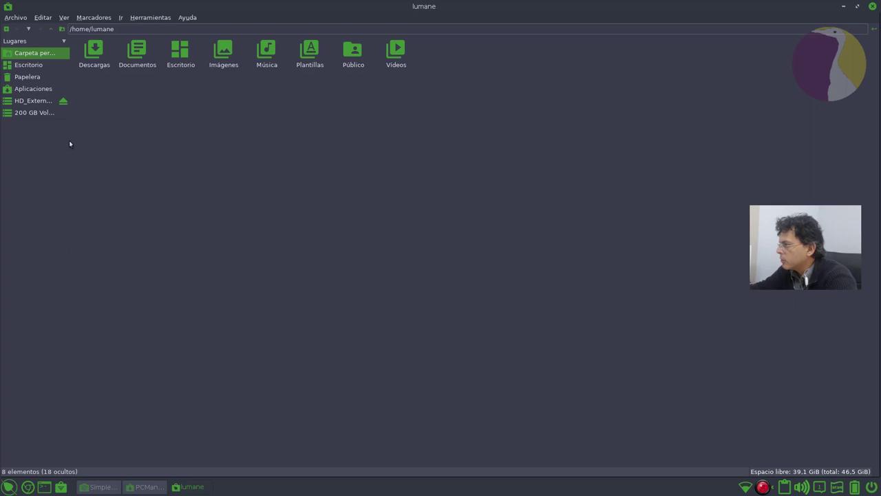
{"action": "left_click_drag", "start_coordinate": [71, 143], "coordinate": [131, 140]}
{"action": "scroll", "coordinate": [396, 141], "scroll_direction": "up", "scroll_amount": 3}
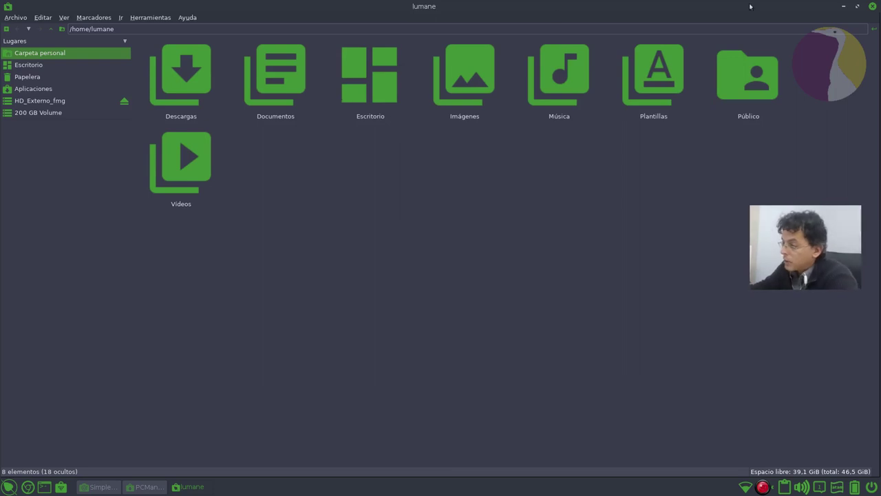
Open the version information for PCManFM.
{"action": "left_click", "coordinate": [191, 18]}
{"action": "left_click", "coordinate": [194, 28]}
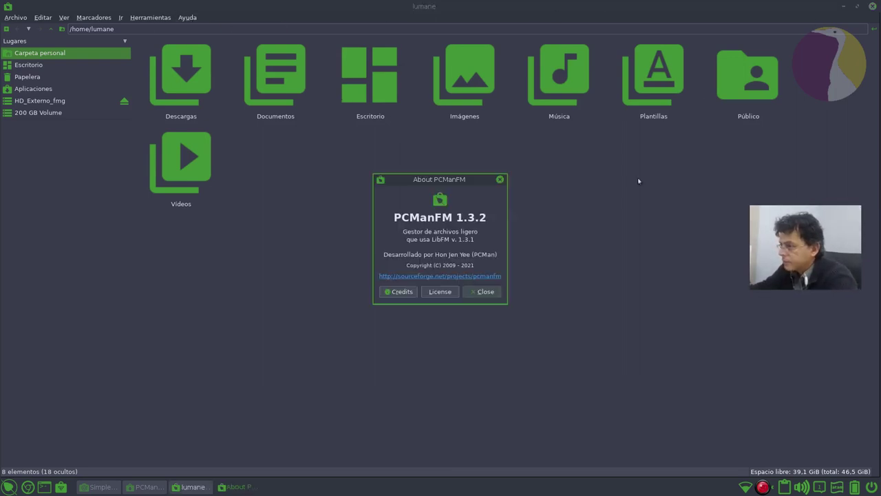
Close PCManFM with its version information, and return to the AppCenter category list in the browser.
{"action": "left_click", "coordinate": [500, 180]}
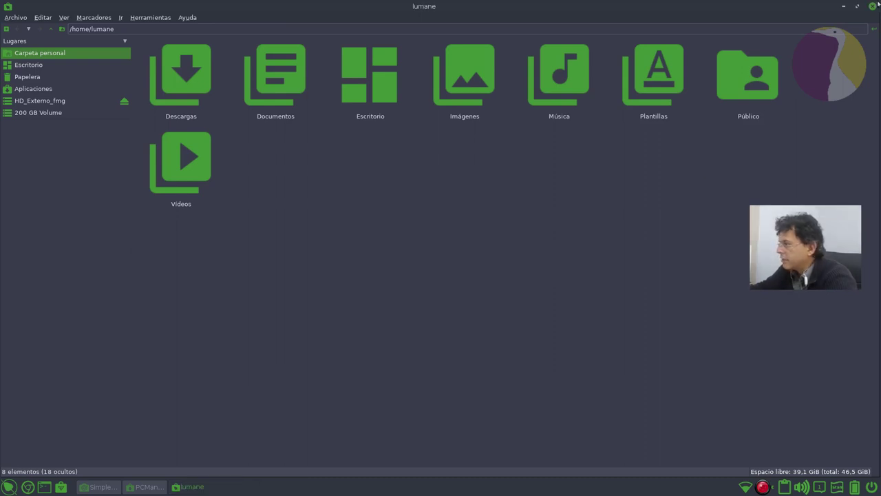
{"action": "left_click", "coordinate": [872, 6]}
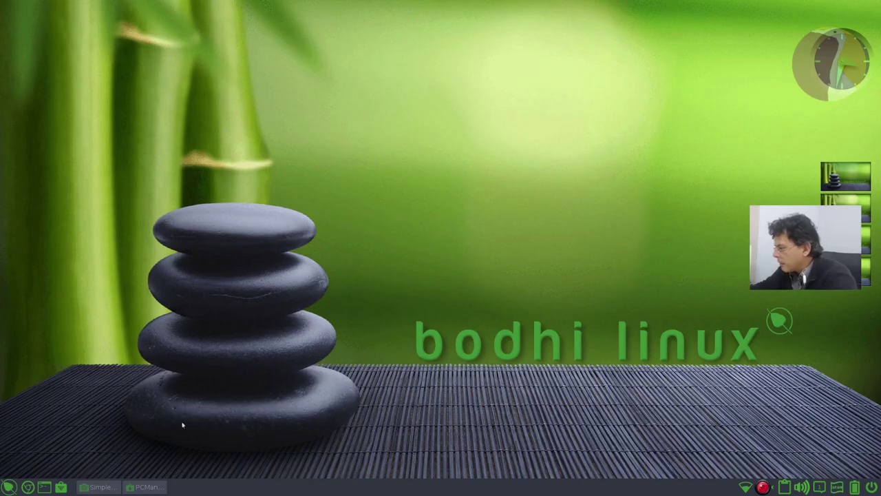
{"action": "left_click", "coordinate": [145, 487]}
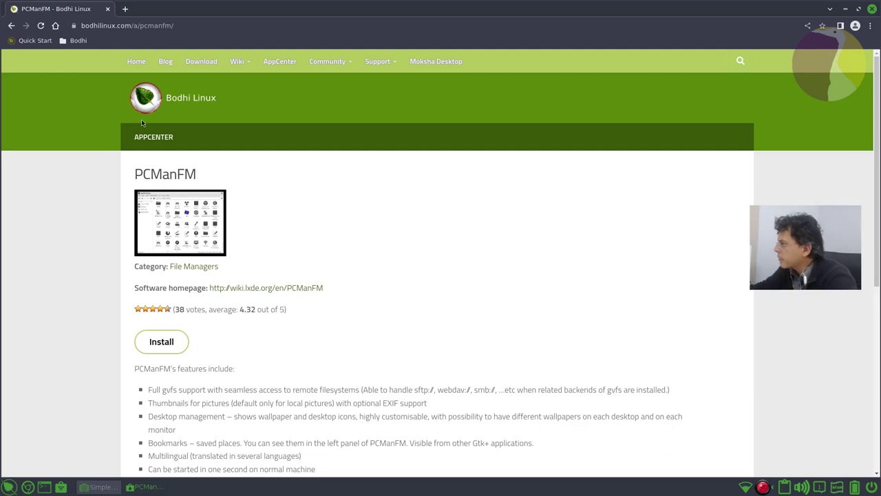
{"action": "left_click", "coordinate": [11, 26]}
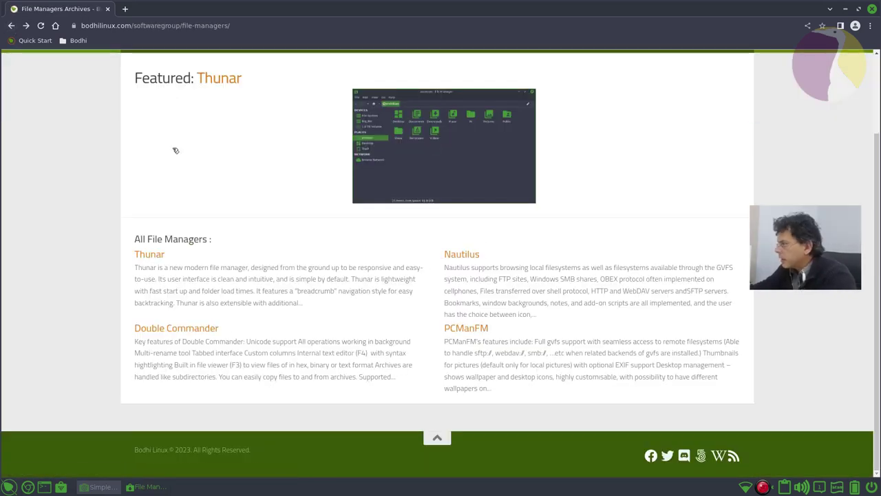
{"action": "left_click", "coordinate": [11, 27]}
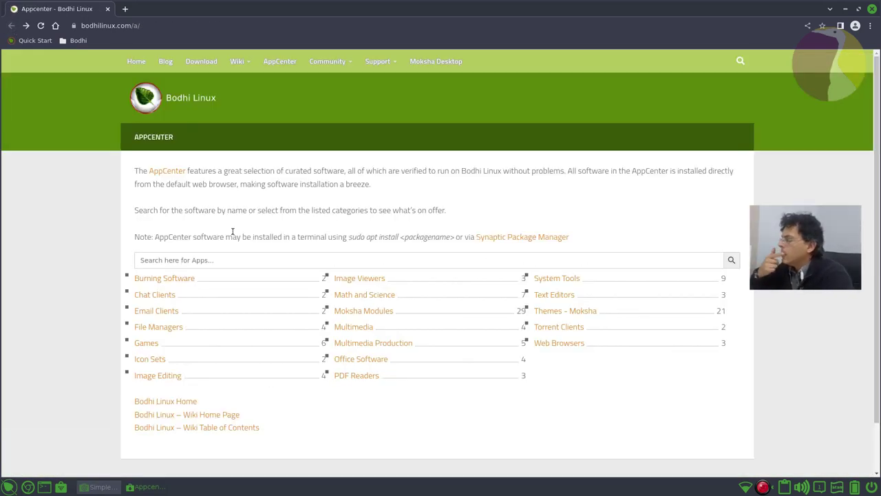
Open the Icon Sets category and look over the featured Faenza preview and the available icon sets.
{"action": "left_click", "coordinate": [159, 362]}
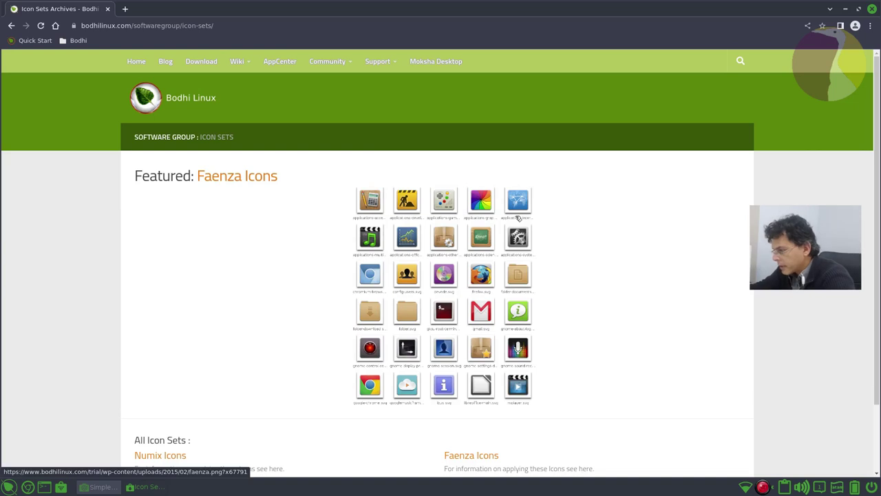
{"action": "scroll", "coordinate": [720, 280], "scroll_direction": "down", "scroll_amount": 3}
{"action": "scroll", "coordinate": [720, 279], "scroll_direction": "up", "scroll_amount": 3}
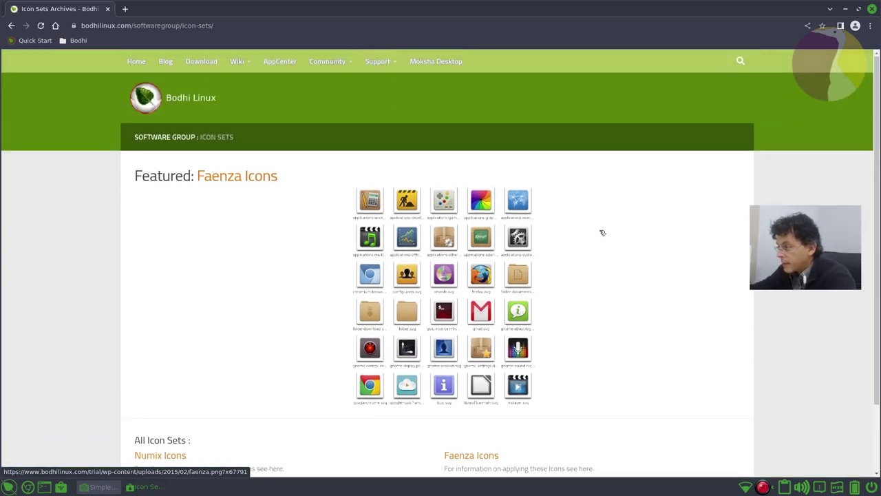
{"action": "scroll", "coordinate": [601, 232], "scroll_direction": "down", "scroll_amount": 3}
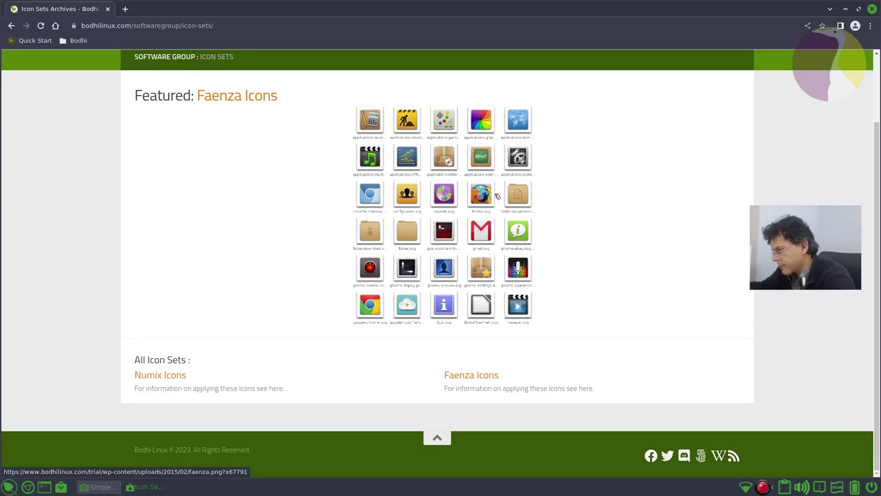
{"action": "scroll", "coordinate": [573, 183], "scroll_direction": "up", "scroll_amount": 2}
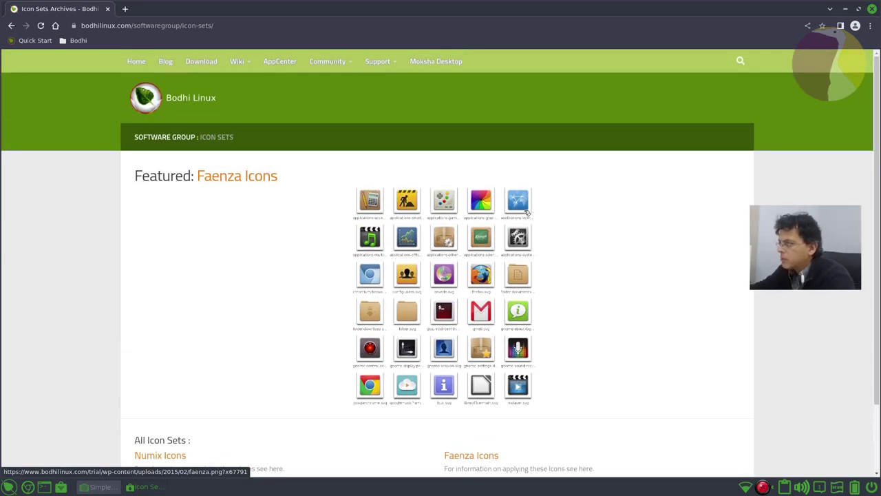
{"action": "scroll", "coordinate": [530, 215], "scroll_direction": "down", "scroll_amount": 2}
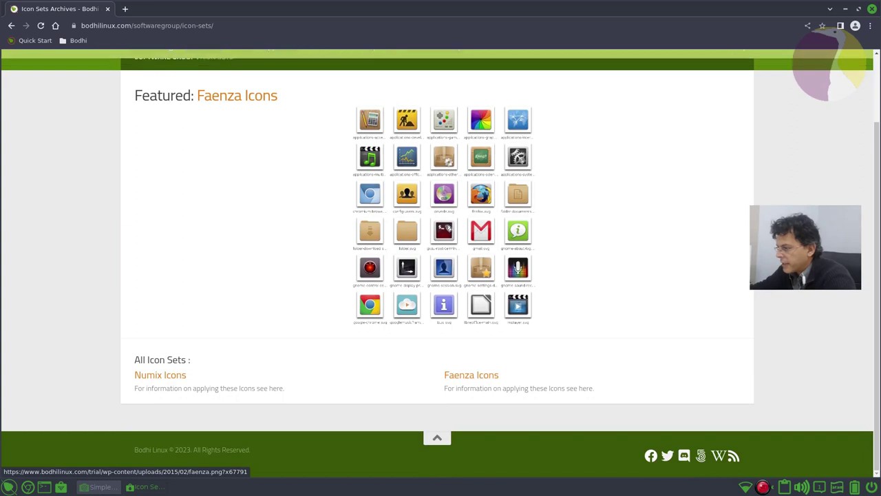
Install Numix Icons through AptURL, confirming numix-icon-theme-bevel and authenticating with the account password.
{"action": "left_click", "coordinate": [172, 375]}
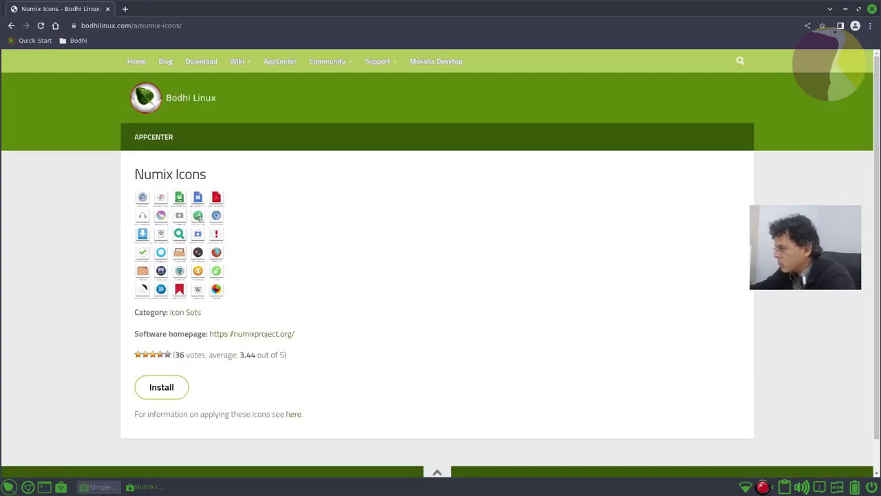
{"action": "left_click", "coordinate": [172, 394]}
{"action": "left_click", "coordinate": [543, 106]}
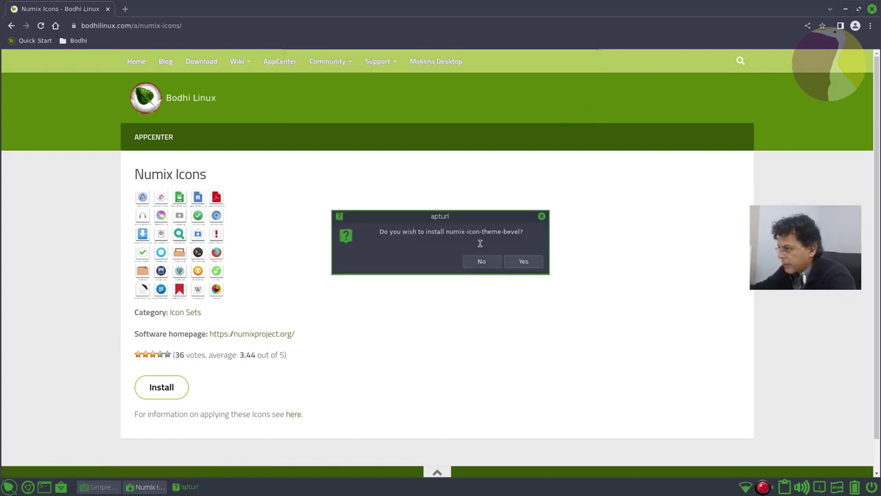
{"action": "left_click", "coordinate": [539, 260]}
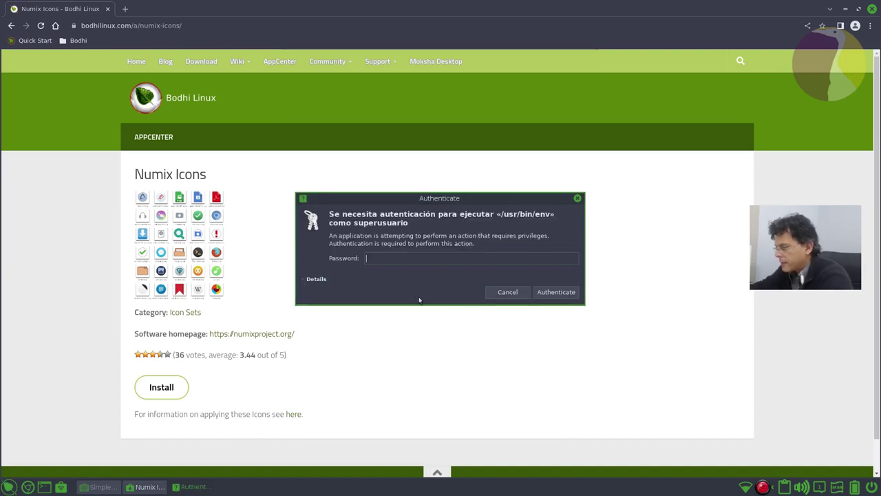
{"action": "type", "text": "••••••••"}
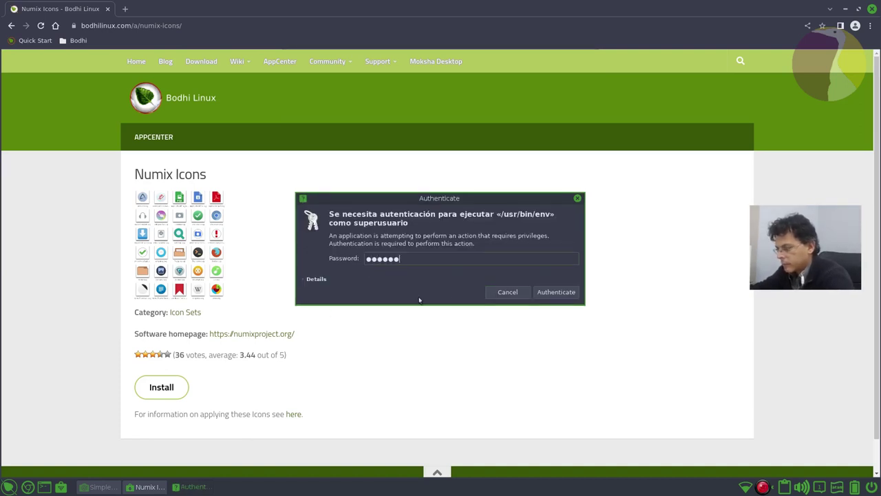
{"action": "key", "text": "Return"}
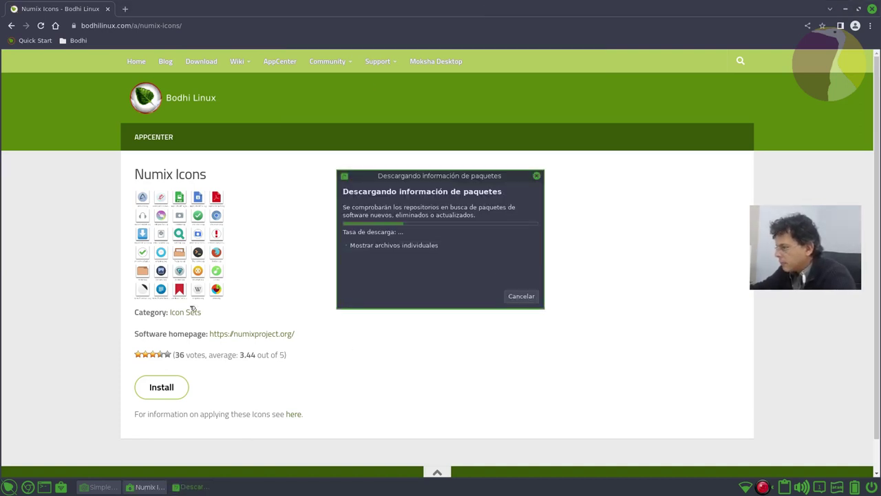
Go back to the icon sets and open the Faenza Icons page, shifting the package download window slightly.
{"action": "left_click", "coordinate": [11, 26]}
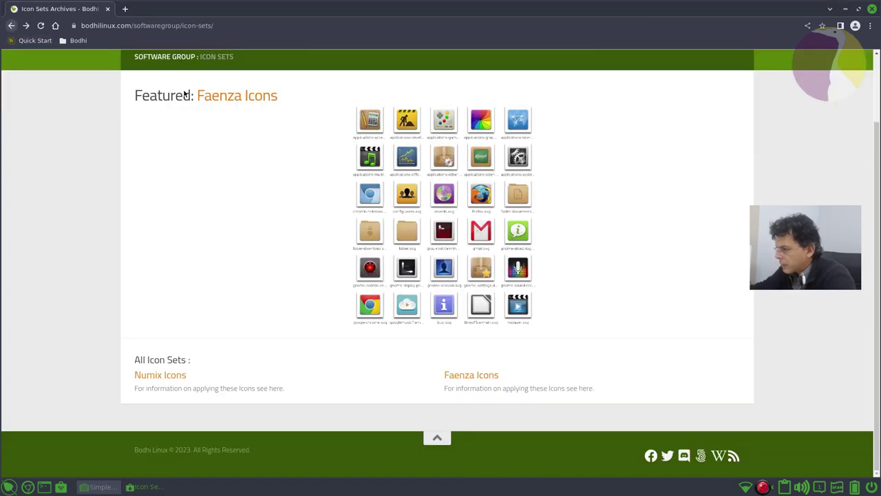
{"action": "left_click", "coordinate": [493, 374]}
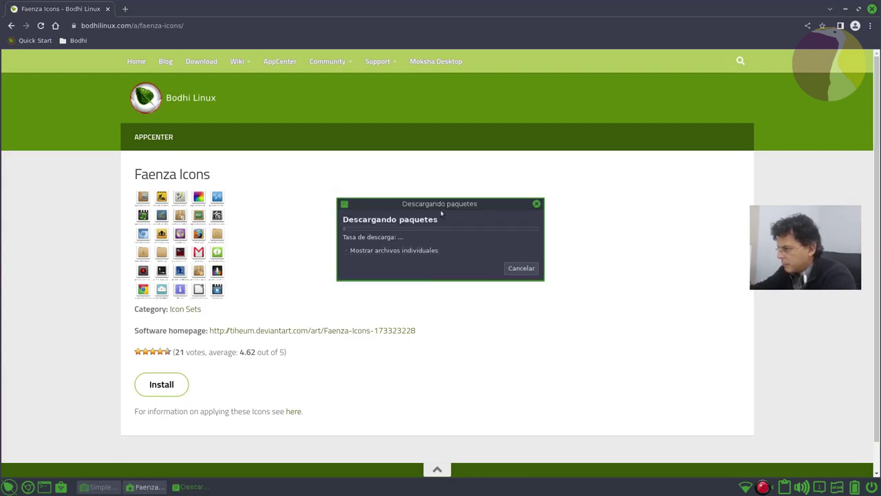
{"action": "mouse_move", "coordinate": [415, 203]}
{"action": "left_mouse_down"}
{"action": "mouse_move", "coordinate": [690, 198]}
{"action": "mouse_move", "coordinate": [362, 219]}
{"action": "mouse_move", "coordinate": [424, 221]}
{"action": "mouse_move", "coordinate": [421, 208]}
{"action": "left_mouse_up"}
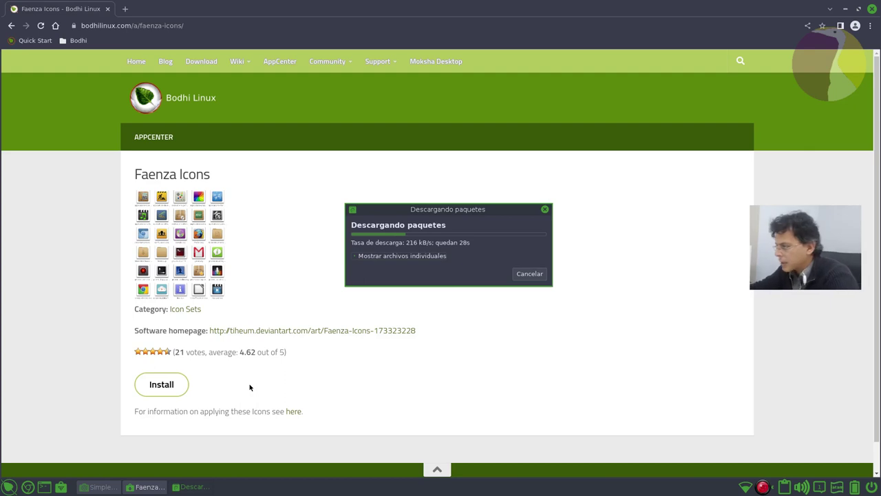
Try to install faenza-icon-theme through AptURL with the account password during the Numix download, and dismiss the resulting message.
{"action": "left_click", "coordinate": [169, 387]}
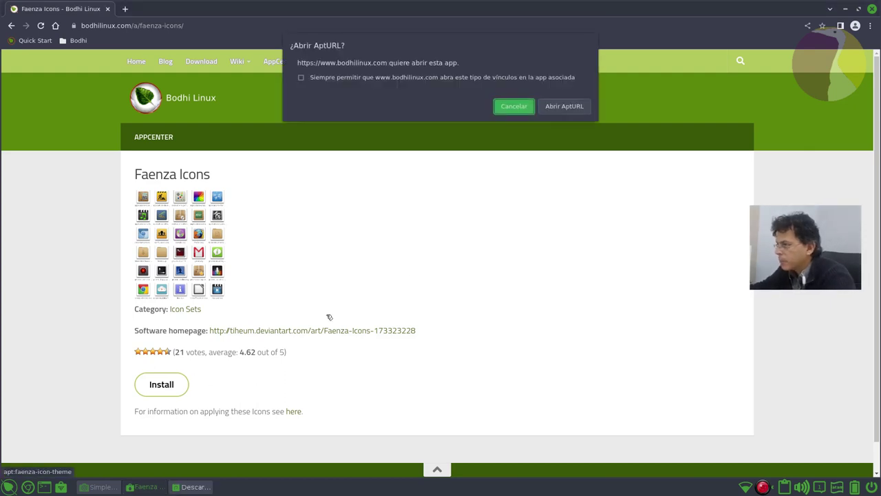
{"action": "left_click", "coordinate": [566, 109]}
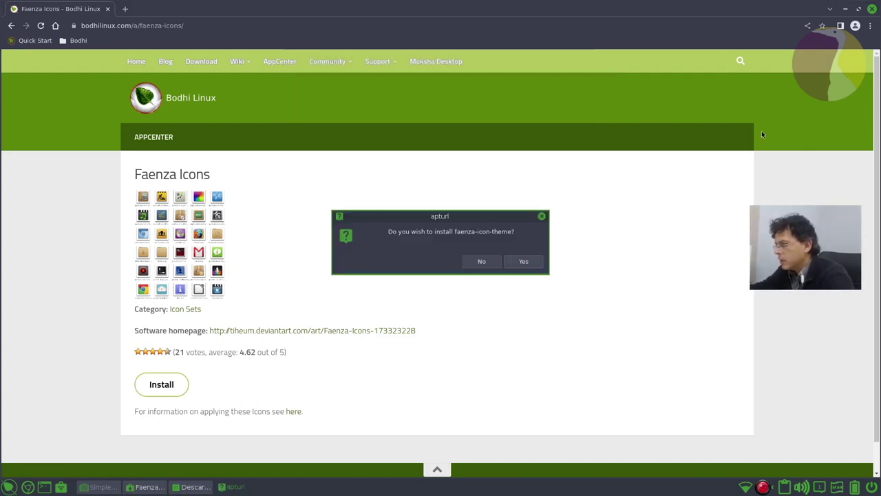
{"action": "left_click", "coordinate": [527, 266]}
{"action": "type", "text": "********"}
{"action": "key", "text": "Return"}
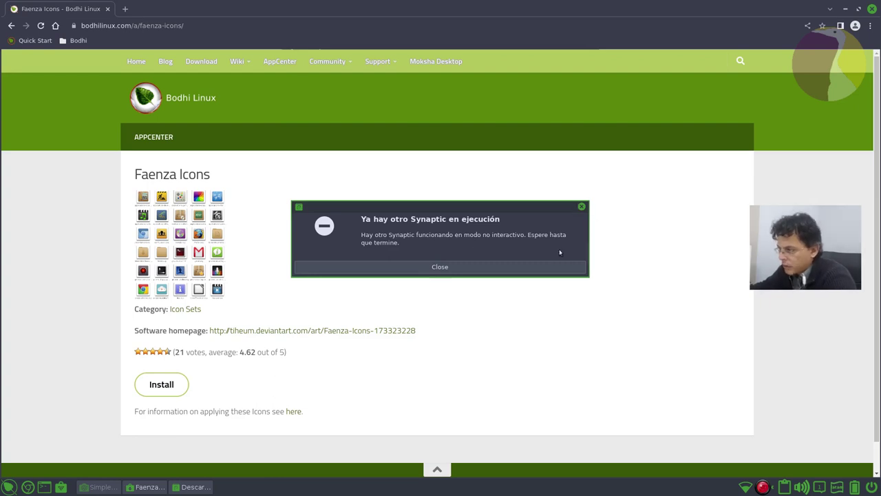
{"action": "left_click", "coordinate": [481, 265]}
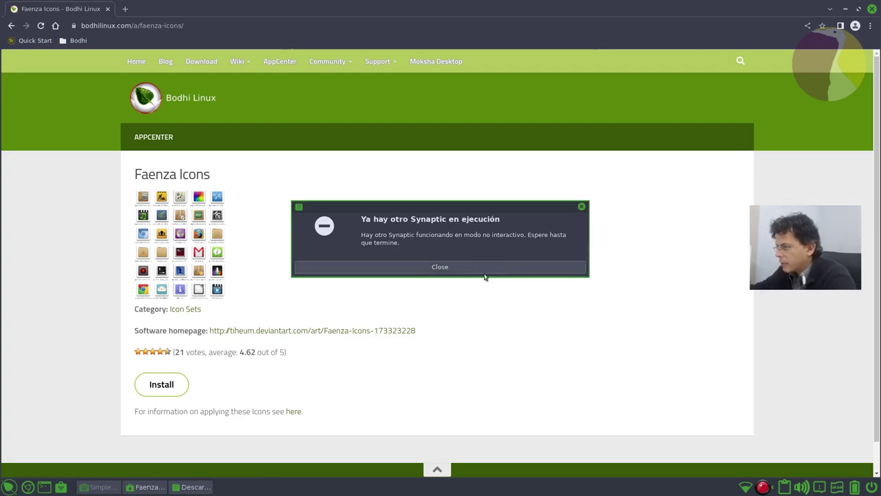
{"action": "left_click", "coordinate": [474, 268]}
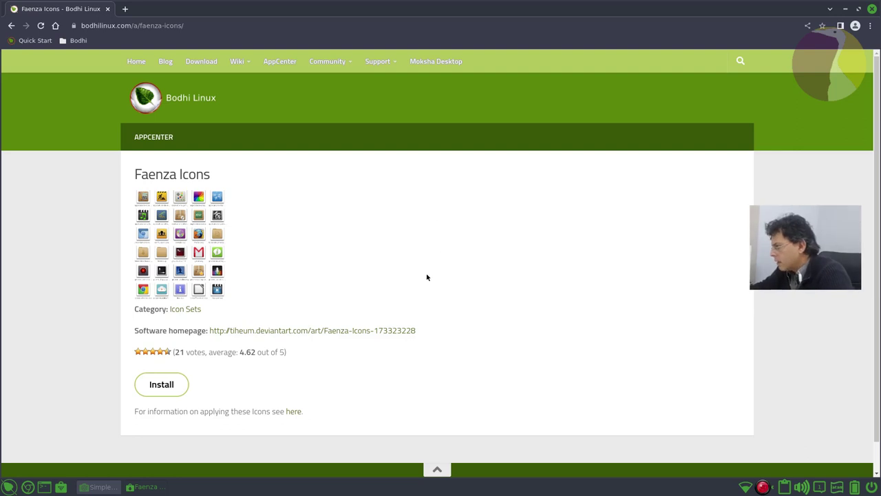
Install Faenza Icons through AptURL, confirming the installation and authenticating with the account password.
{"action": "left_click", "coordinate": [184, 392]}
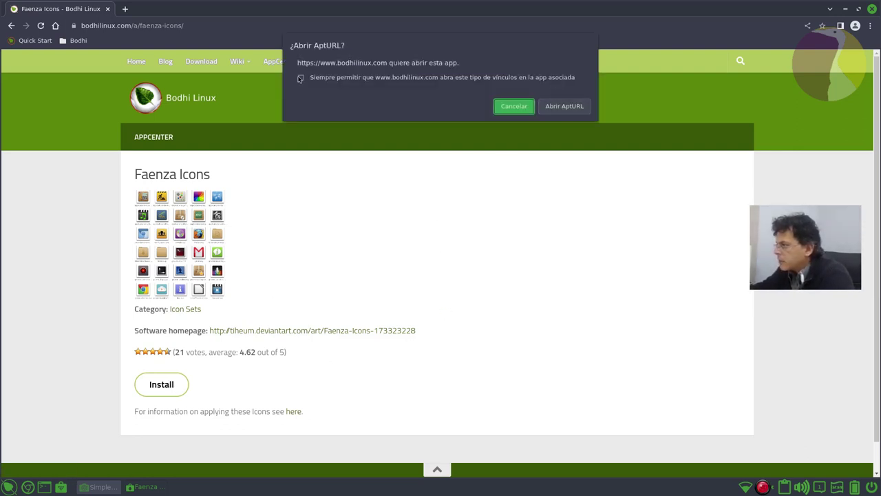
{"action": "left_click", "coordinate": [561, 106]}
{"action": "left_click", "coordinate": [524, 264]}
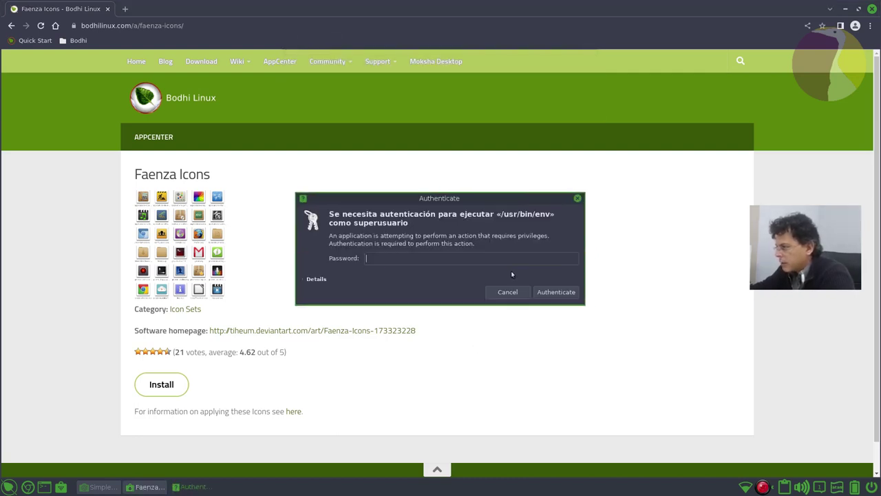
{"action": "type", "text": "●●●●●●●"}
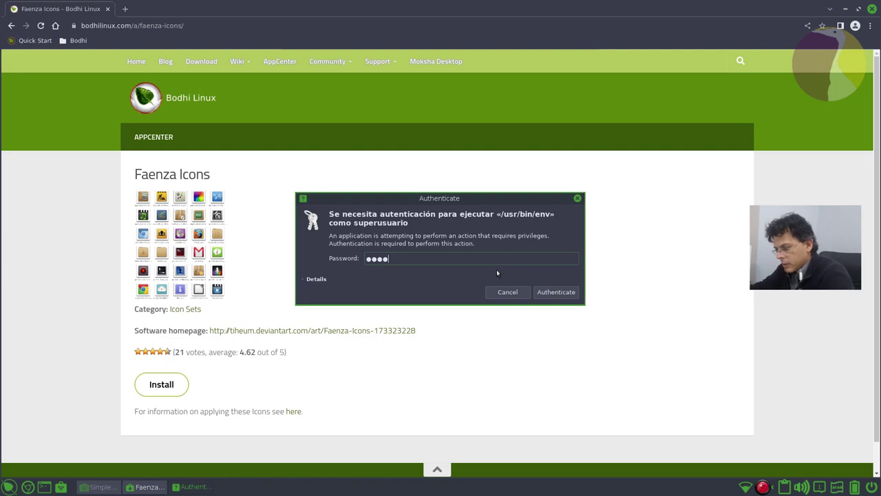
{"action": "key", "text": "Return"}
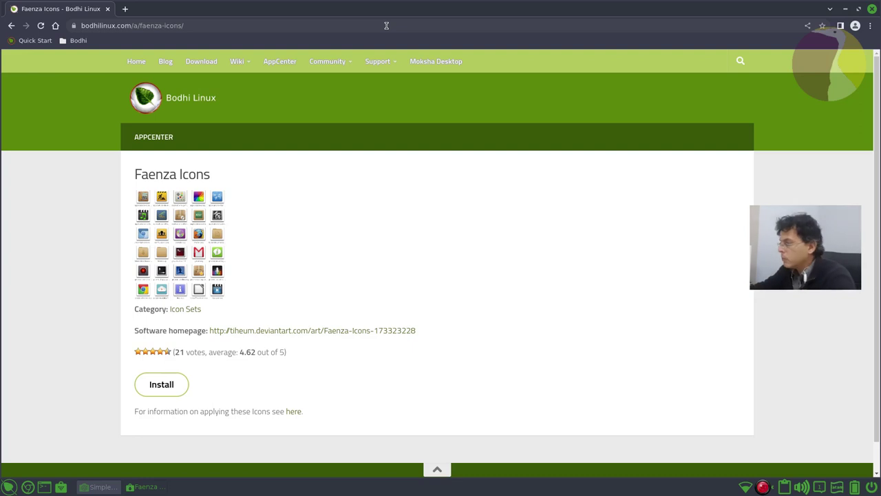
Minimise the browser, check for snap packages by running "snap list" in a terminal, and close the terminal.
{"action": "left_click", "coordinate": [846, 10]}
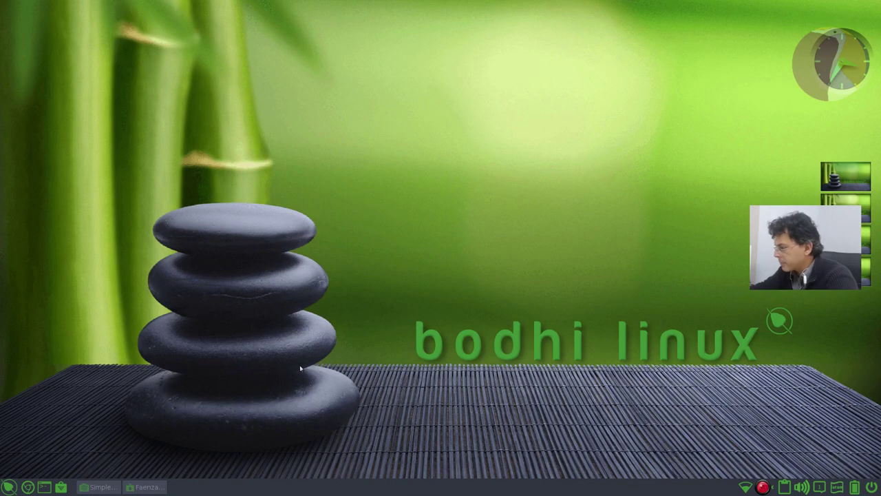
{"action": "left_click", "coordinate": [45, 486]}
{"action": "left_click_drag", "start_coordinate": [219, 4], "coordinate": [482, 158]}
{"action": "type", "text": "sn"}
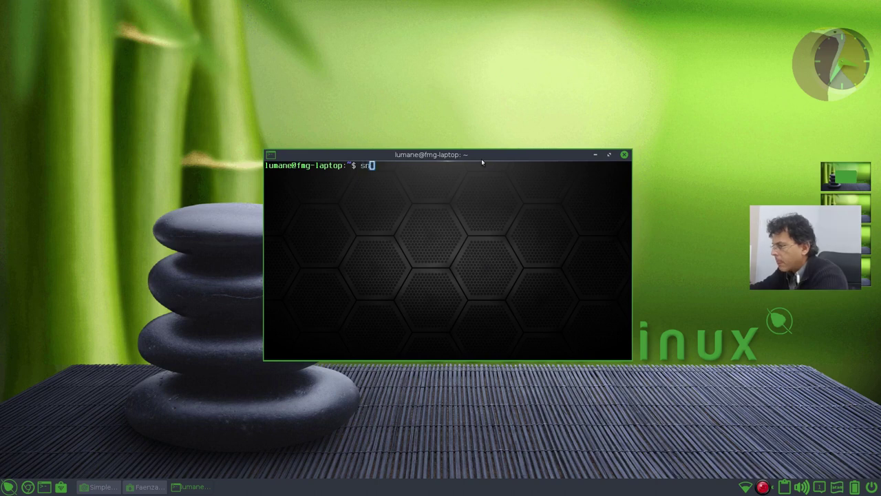
{"action": "type", "text": "ap list"}
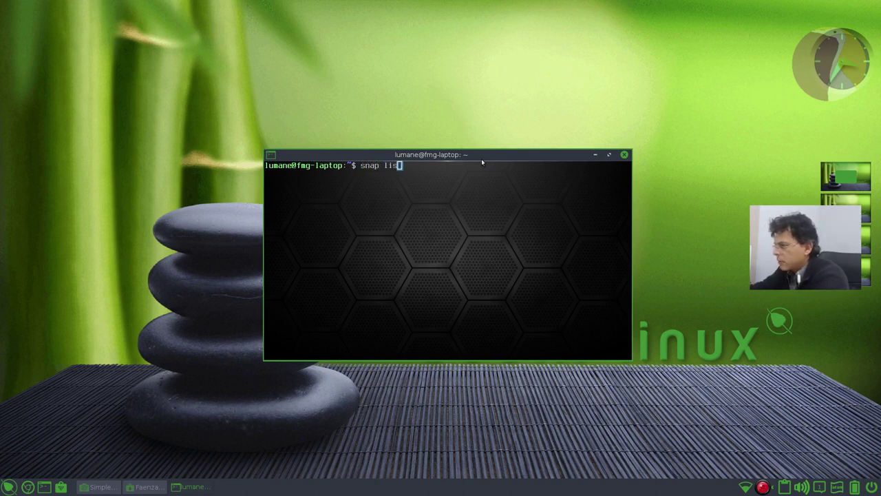
{"action": "key", "text": "Return"}
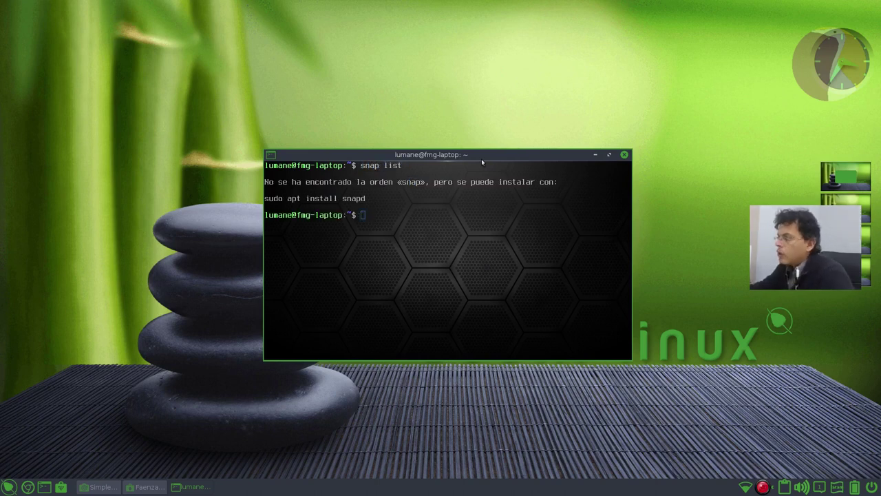
{"action": "left_click", "coordinate": [624, 155]}
Restore the browser window and go back from Faenza Icons to the AppCenter category list.
{"action": "left_click", "coordinate": [135, 487]}
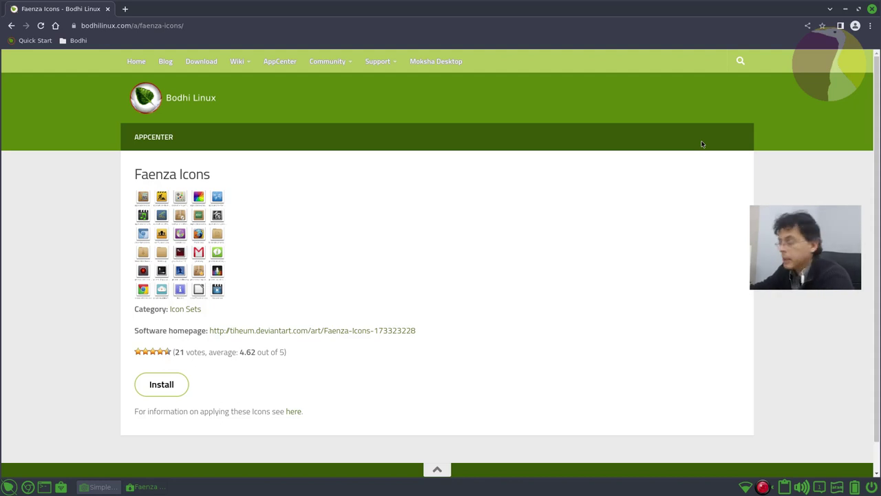
{"action": "left_click", "coordinate": [11, 25]}
{"action": "left_click", "coordinate": [11, 26]}
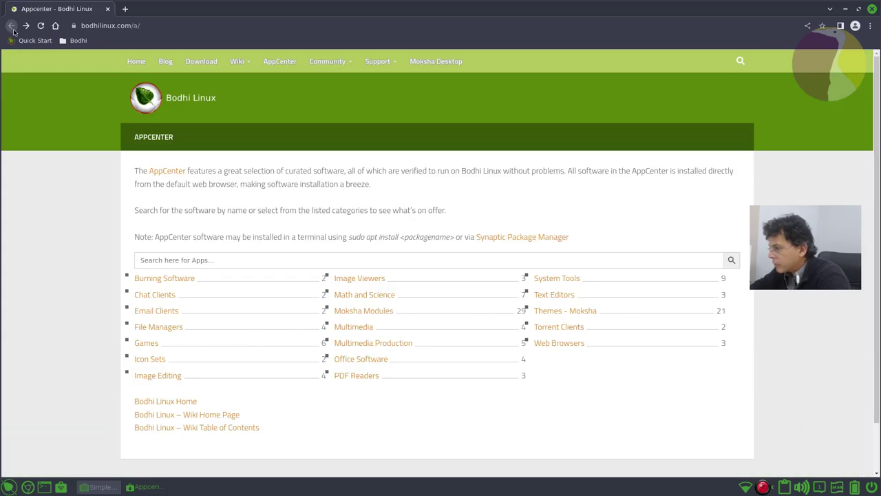
Look through the programs in the Image Editing category and return to the AppCenter category list.
{"action": "left_click", "coordinate": [177, 376]}
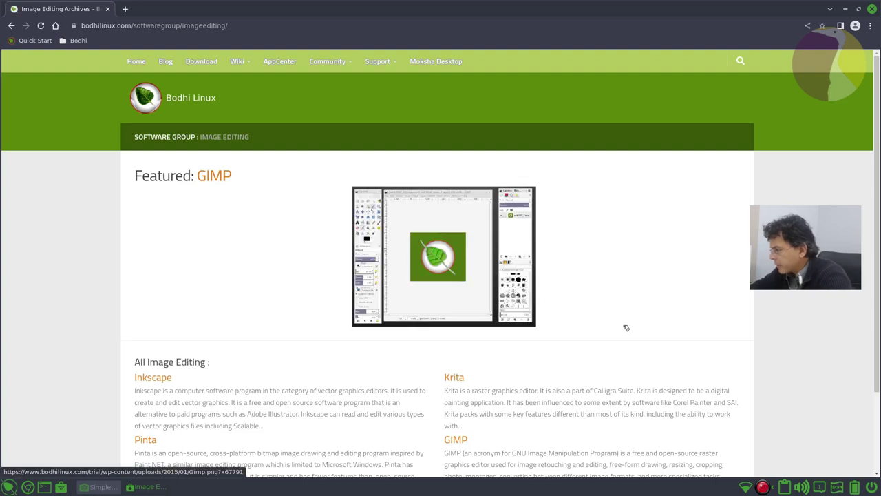
{"action": "scroll", "coordinate": [295, 338], "scroll_direction": "down", "scroll_amount": 3}
{"action": "scroll", "coordinate": [321, 299], "scroll_direction": "up", "scroll_amount": 3}
{"action": "key", "text": "alt+Left"}
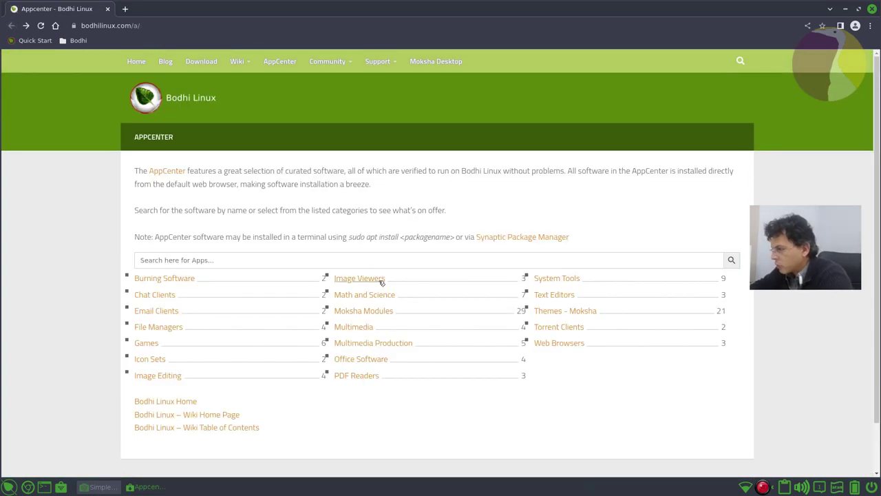
Try to install Mirage from the Image Viewers category, confirming the installation and authenticating with the account password.
{"action": "left_click", "coordinate": [381, 279]}
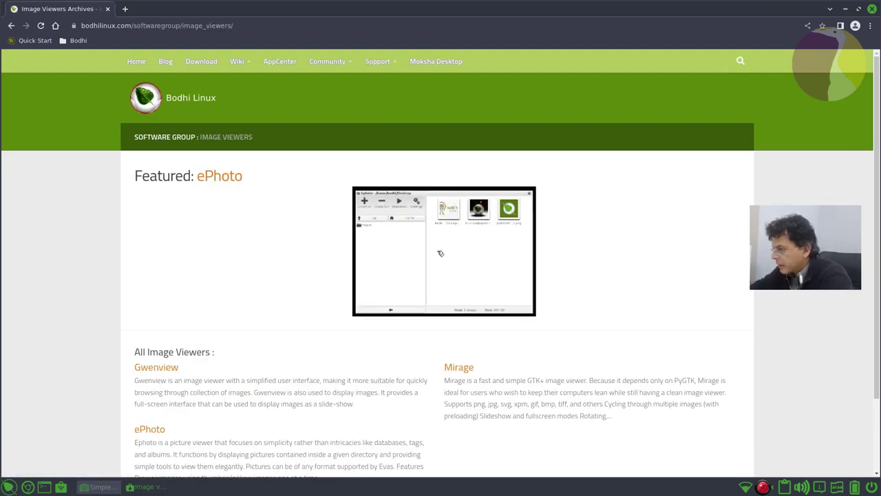
{"action": "scroll", "coordinate": [256, 333], "scroll_direction": "down", "scroll_amount": 1}
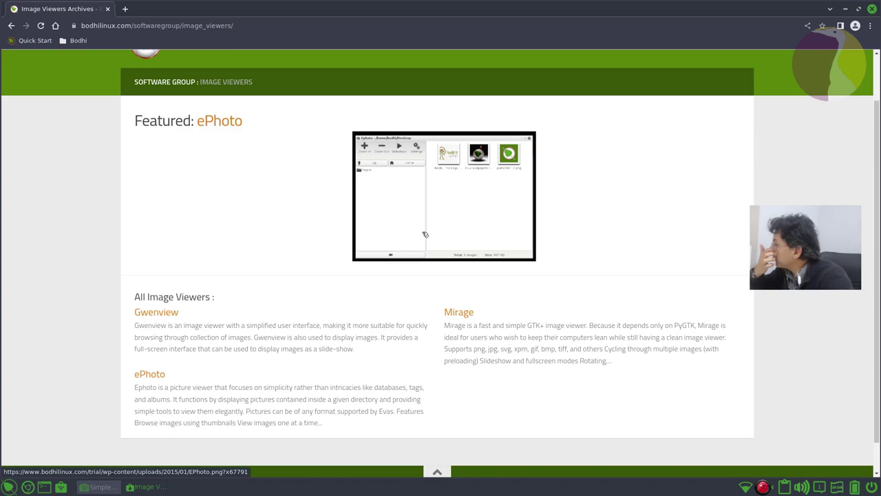
{"action": "left_click", "coordinate": [461, 316]}
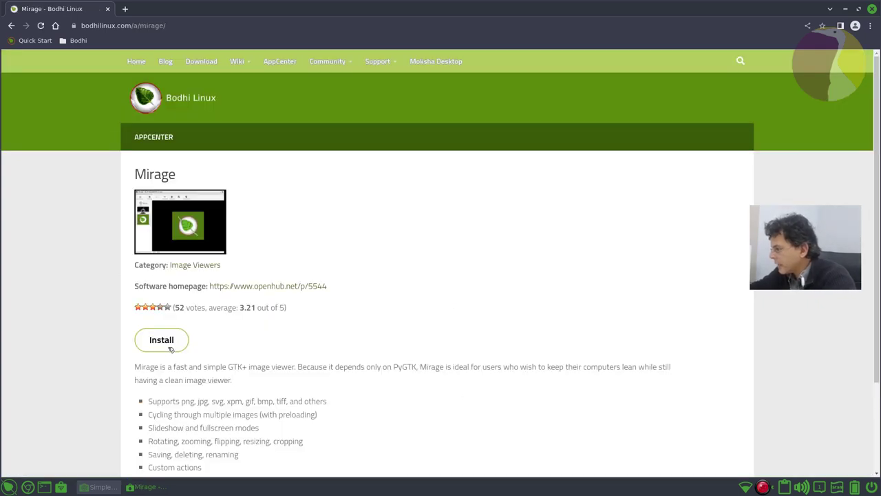
{"action": "left_click", "coordinate": [170, 349]}
{"action": "left_click", "coordinate": [525, 265]}
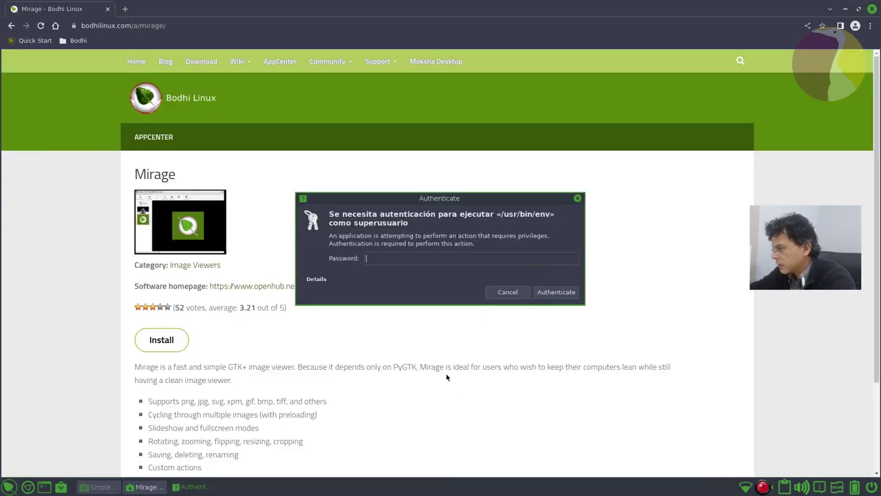
{"action": "type", "text": "*********"}
{"action": "key", "text": "Return"}
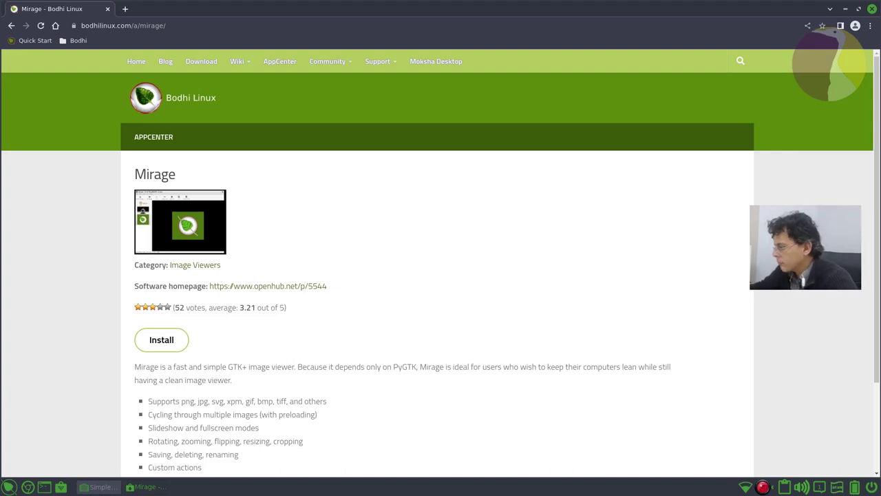
Check the installed Gráficos applications, open Ephoto, move its window towards the middle of the desktop, and close it.
{"action": "left_click", "coordinate": [131, 489]}
{"action": "left_click", "coordinate": [131, 489]}
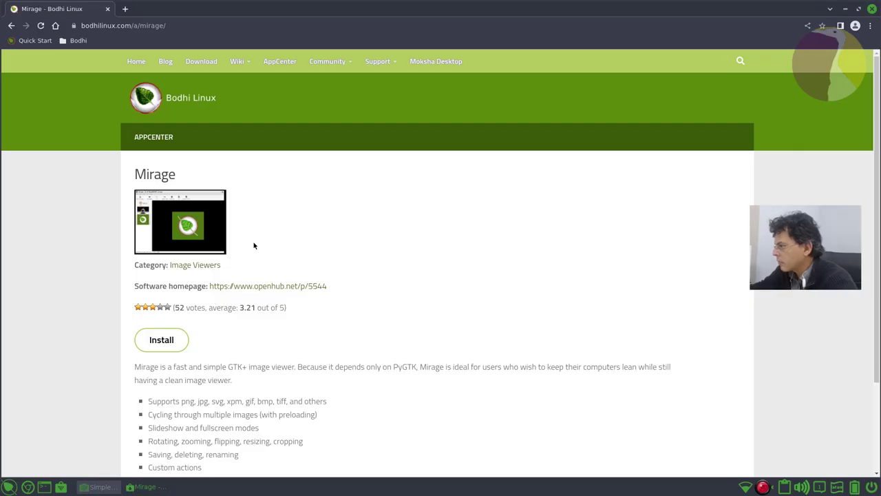
{"action": "left_click", "coordinate": [8, 486]}
{"action": "mouse_move", "coordinate": [62, 390]}
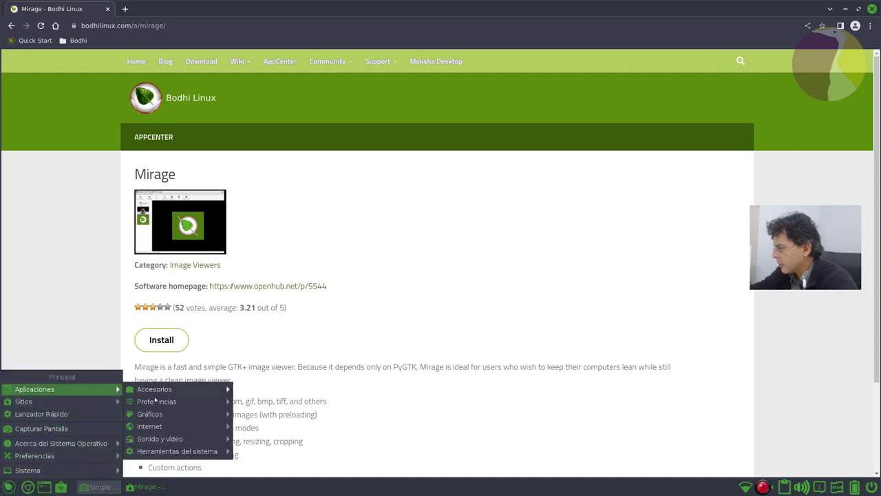
{"action": "mouse_move", "coordinate": [171, 415]}
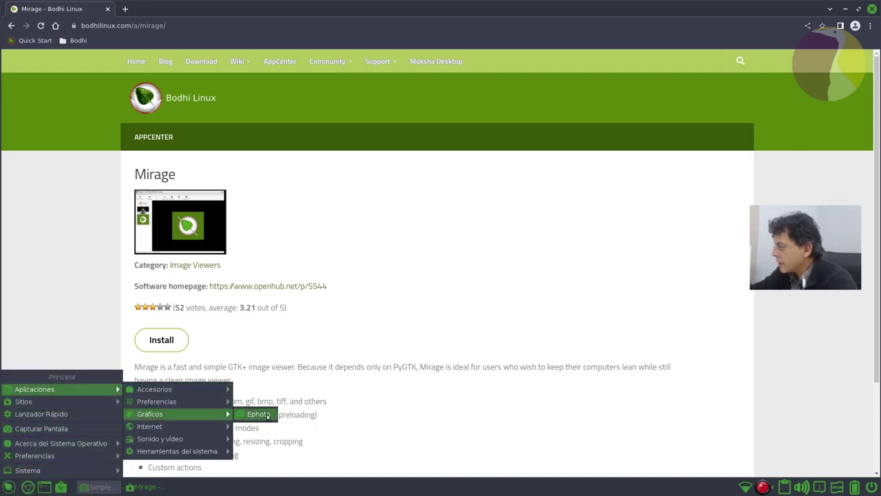
{"action": "left_click", "coordinate": [257, 413]}
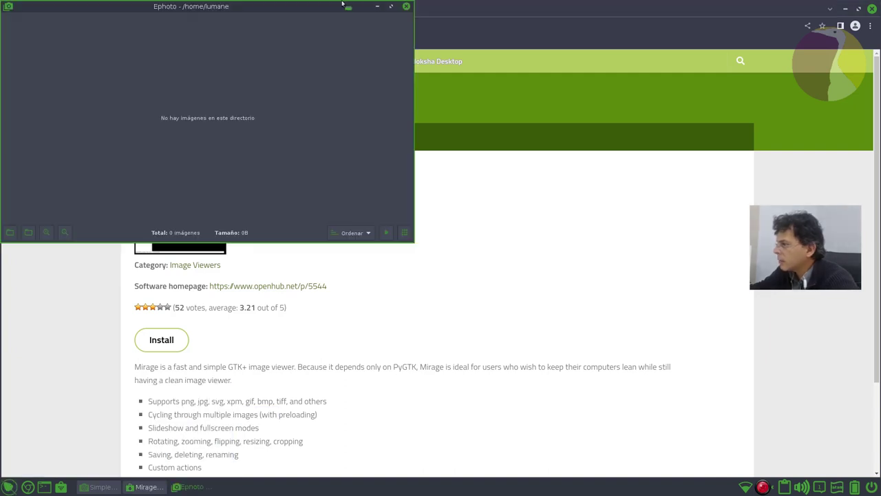
{"action": "left_click_drag", "start_coordinate": [334, 6], "coordinate": [635, 115]}
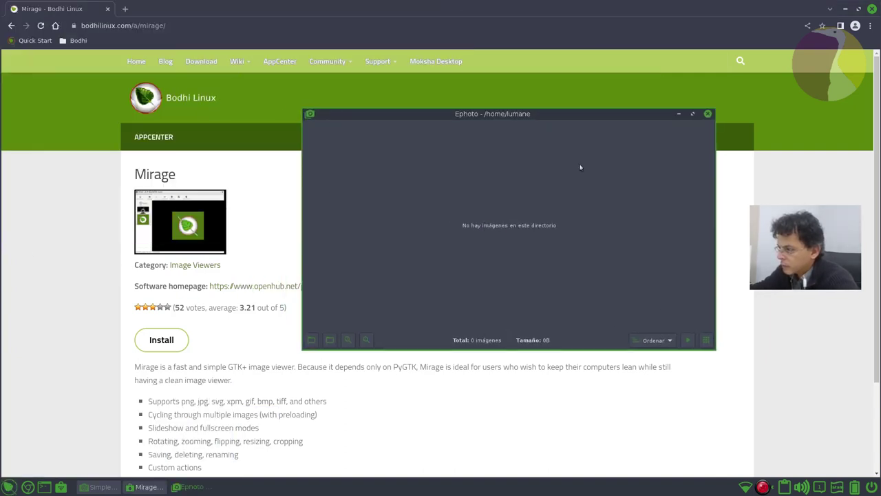
{"action": "left_click", "coordinate": [708, 114]}
{"action": "left_click", "coordinate": [151, 487]}
{"action": "left_click", "coordinate": [151, 488]}
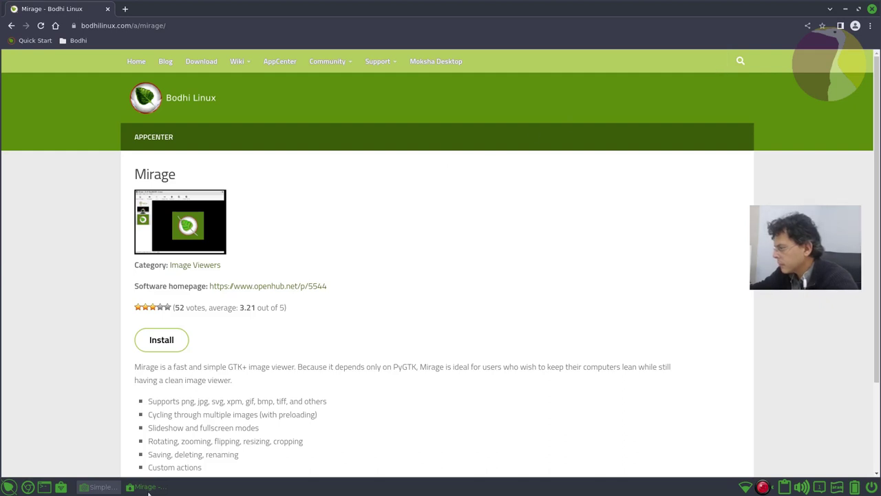
Retry the Mirage installation from its AppCenter page, confirming it and authenticating with the account password.
{"action": "left_click", "coordinate": [174, 335]}
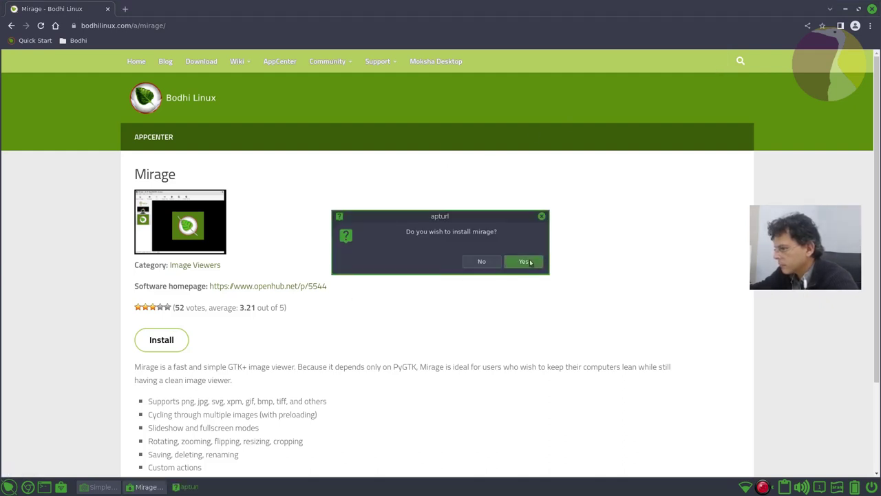
{"action": "left_click", "coordinate": [530, 263]}
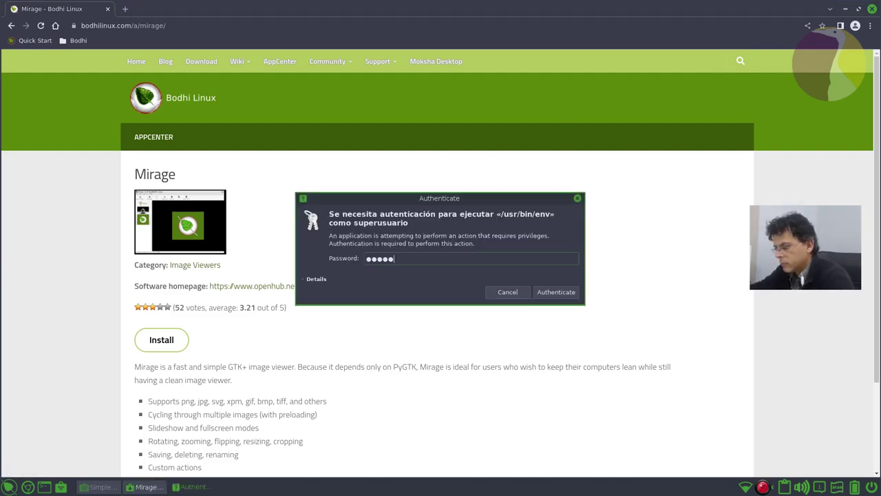
{"action": "left_click", "coordinate": [555, 291]}
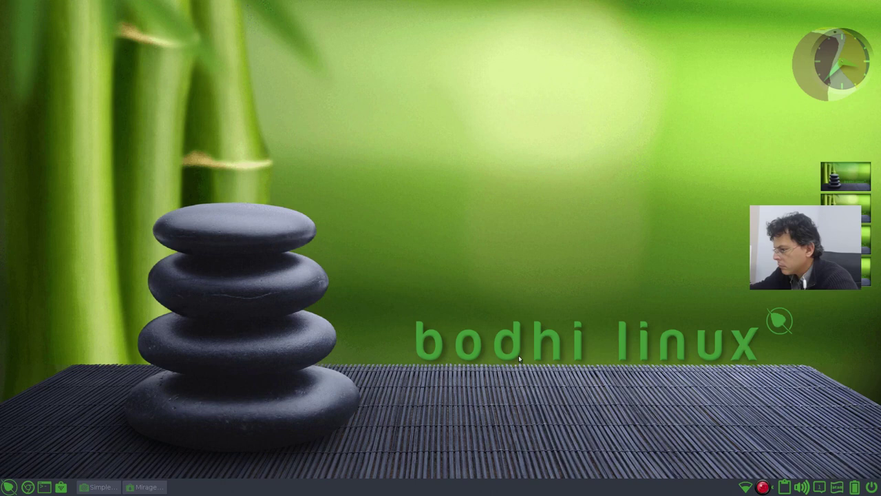
{"action": "left_click", "coordinate": [518, 355]}
{"action": "key", "text": "Escape"}
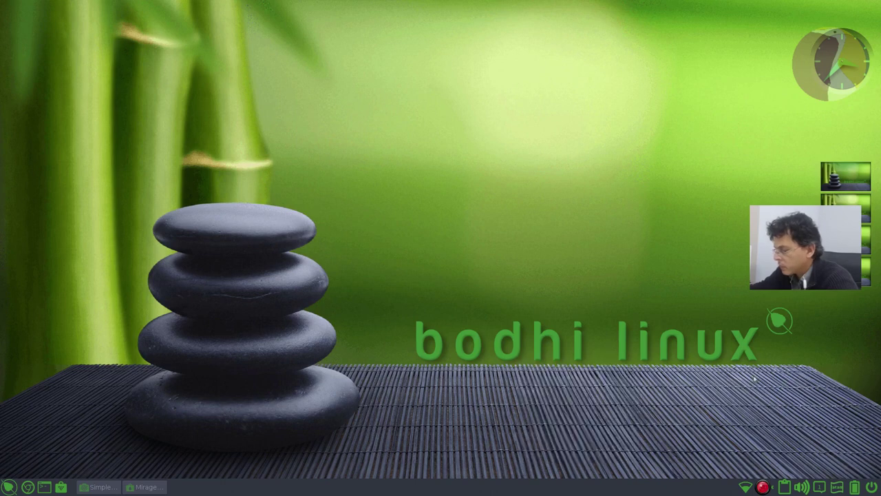
Restore the browser window and go back from the Mirage page to the AppCenter category list.
{"action": "left_click", "coordinate": [144, 486]}
{"action": "left_click", "coordinate": [11, 25]}
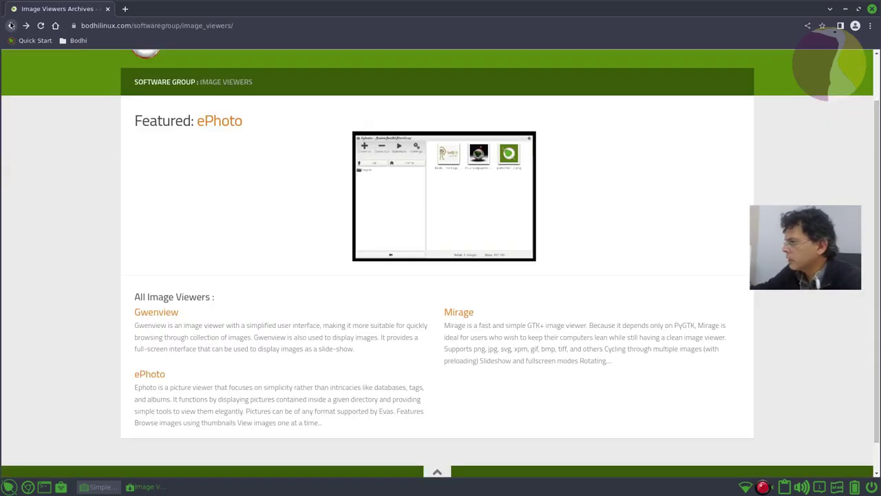
{"action": "left_click", "coordinate": [11, 25]}
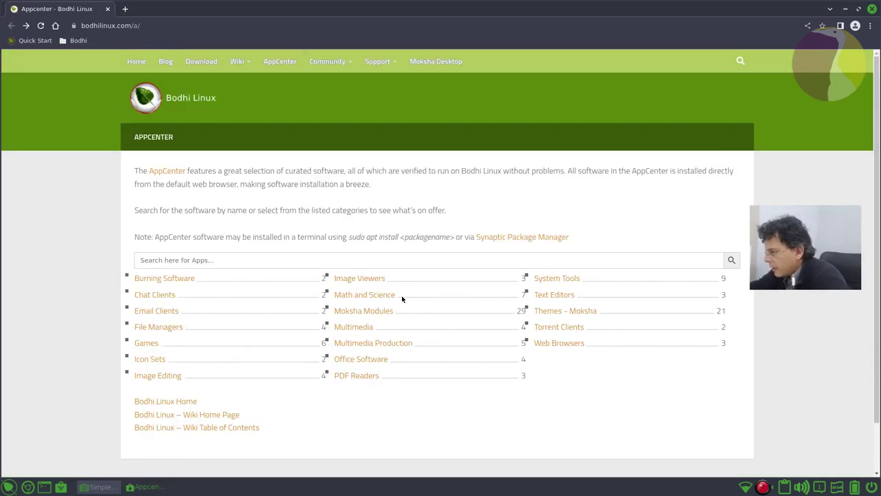
Open the Moksha Modules category and read through the full list of available modules and their descriptions.
{"action": "left_click", "coordinate": [384, 311]}
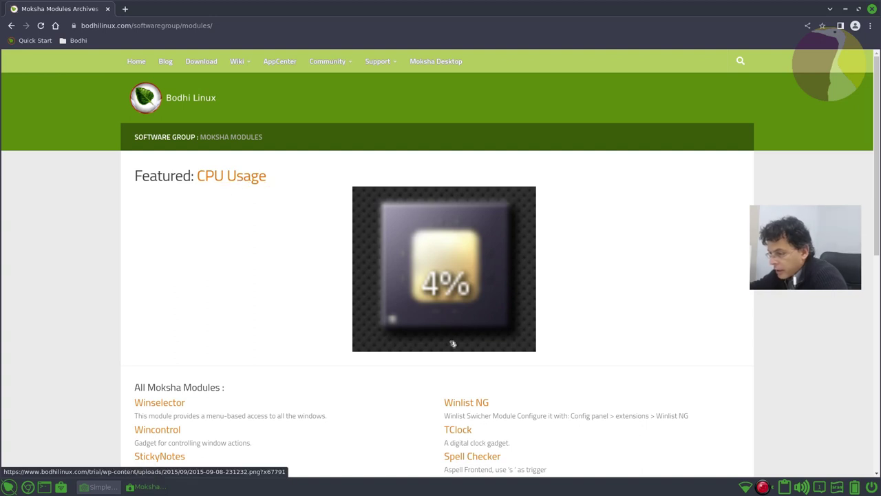
{"action": "scroll", "coordinate": [441, 276], "scroll_direction": "down", "scroll_amount": 2}
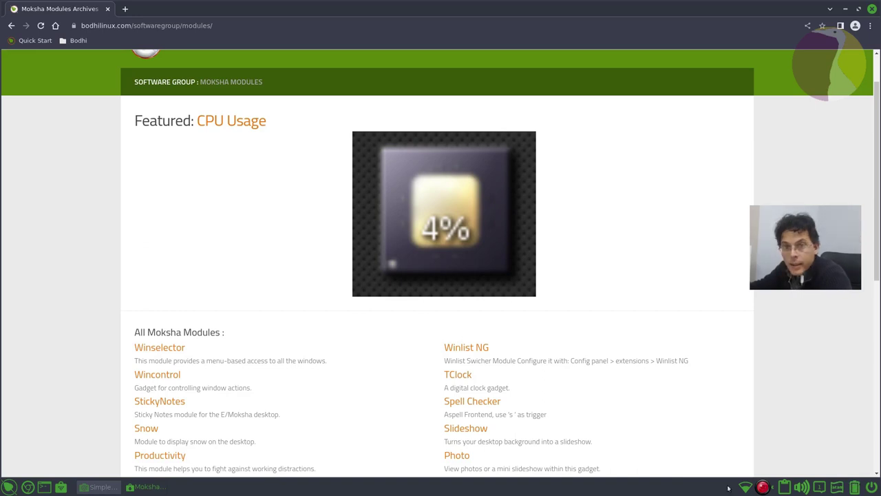
{"action": "scroll", "coordinate": [317, 282], "scroll_direction": "down", "scroll_amount": 3}
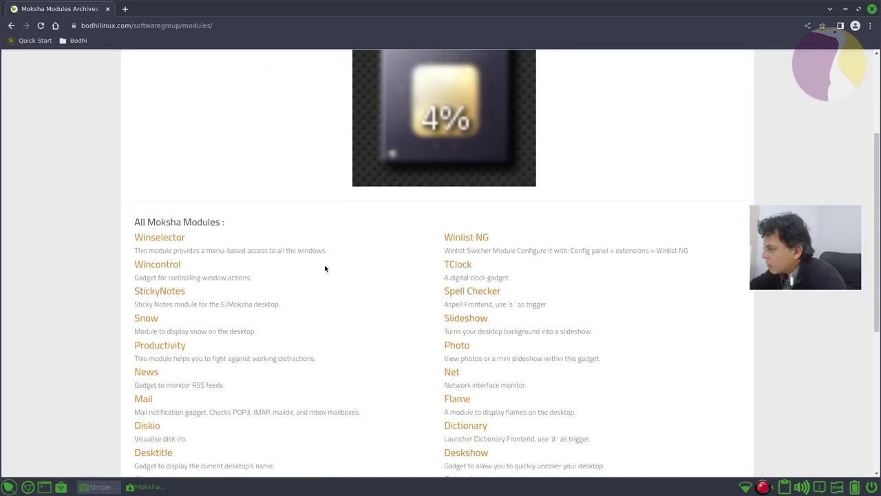
{"action": "scroll", "coordinate": [228, 283], "scroll_direction": "down", "scroll_amount": 2}
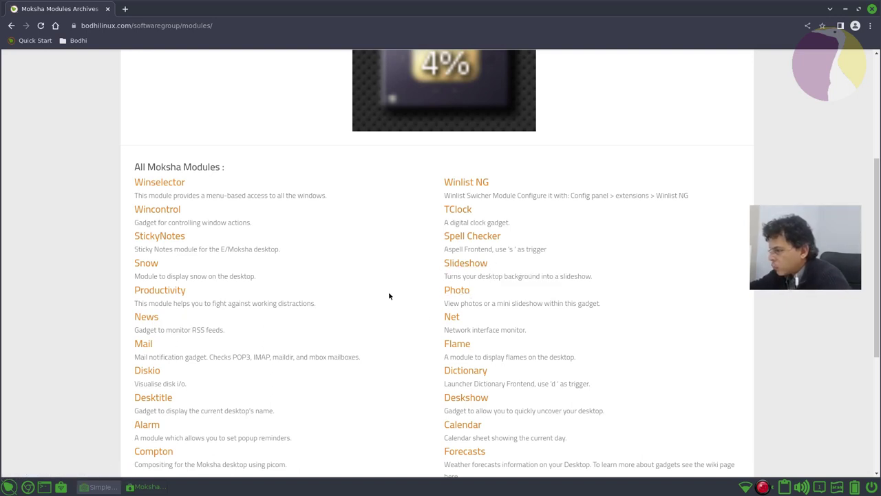
{"action": "scroll", "coordinate": [389, 296], "scroll_direction": "down", "scroll_amount": 1}
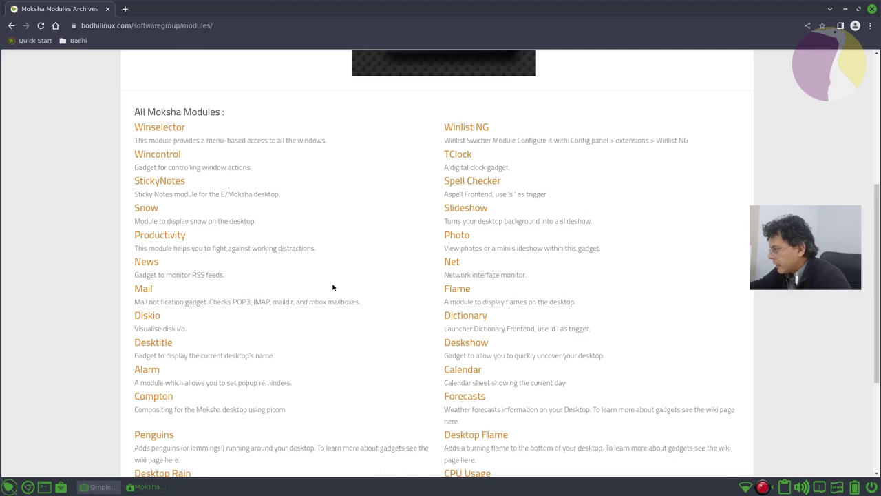
{"action": "scroll", "coordinate": [332, 287], "scroll_direction": "down", "scroll_amount": 3}
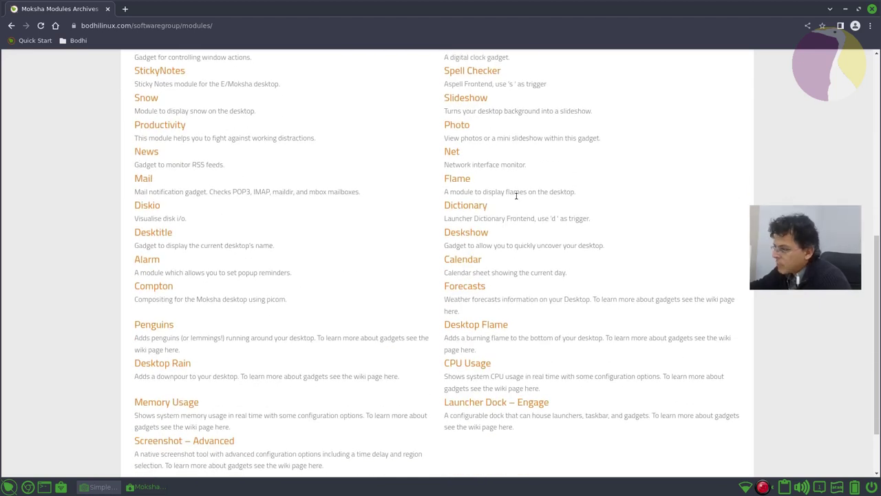
{"action": "scroll", "coordinate": [462, 248], "scroll_direction": "down", "scroll_amount": 2}
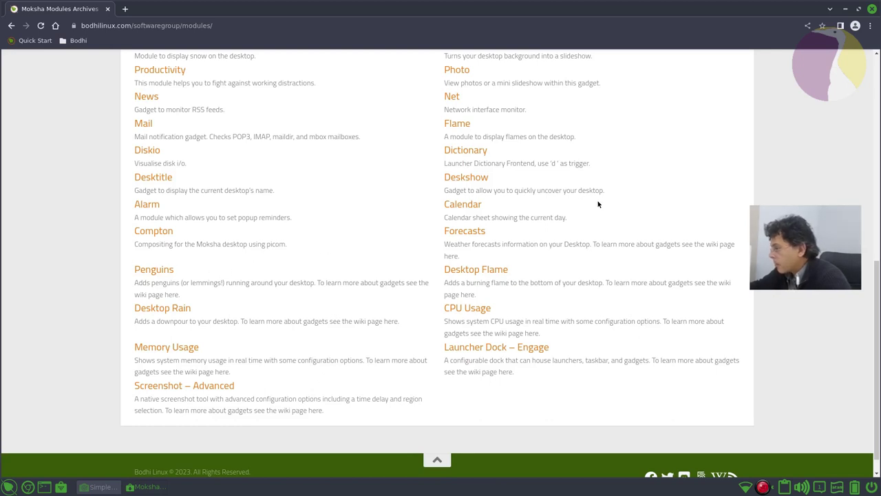
{"action": "scroll", "coordinate": [548, 298], "scroll_direction": "down", "scroll_amount": 1}
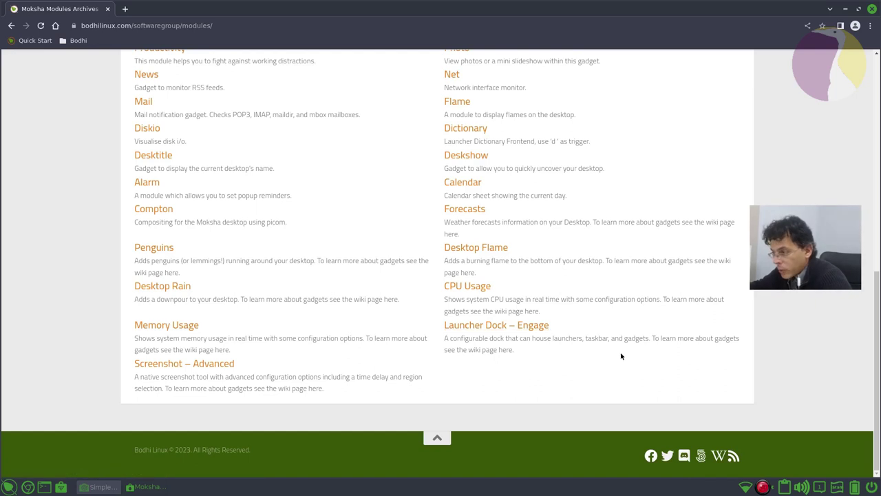
Install the Launcher Dock – Engage module (moksha-module-engage), confirming the installation and authenticating with the account password.
{"action": "left_click", "coordinate": [530, 326]}
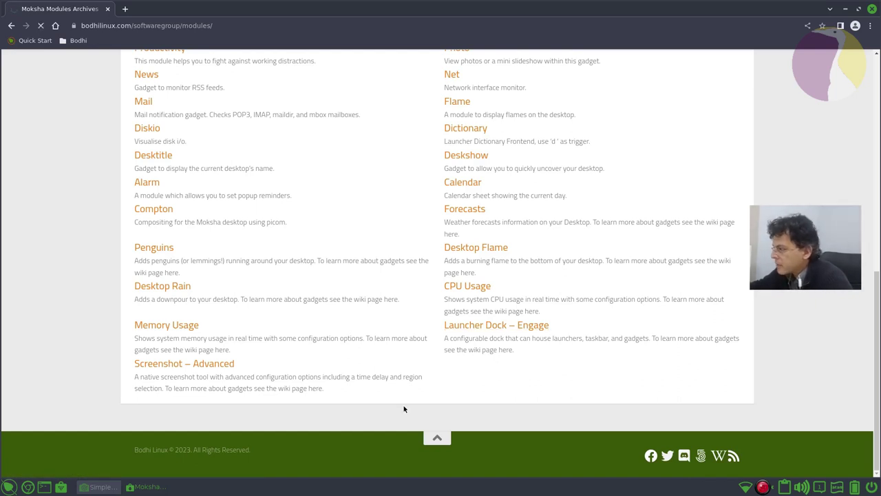
{"action": "scroll", "coordinate": [289, 345], "scroll_direction": "down", "scroll_amount": 3}
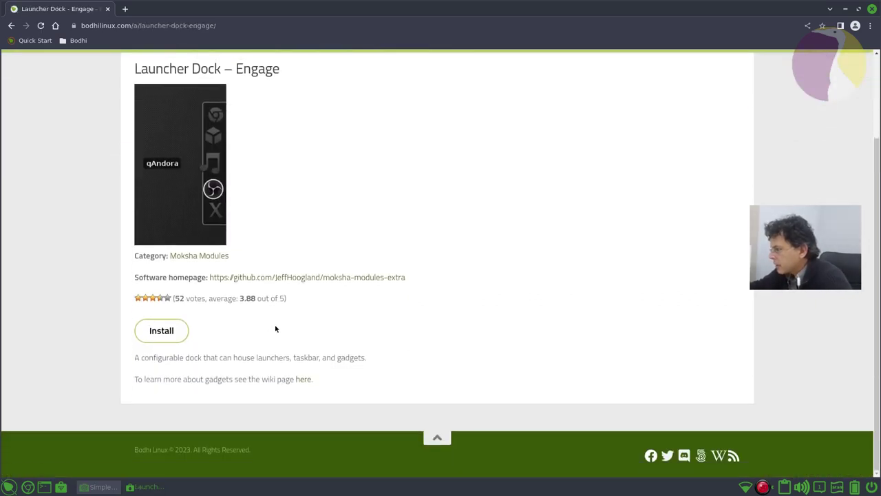
{"action": "left_click", "coordinate": [171, 332]}
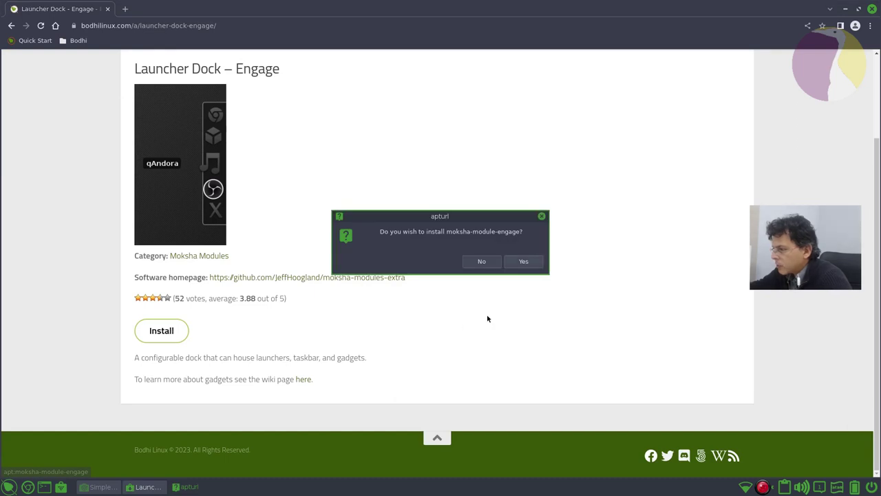
{"action": "left_click", "coordinate": [524, 261]}
{"action": "type", "text": "******"}
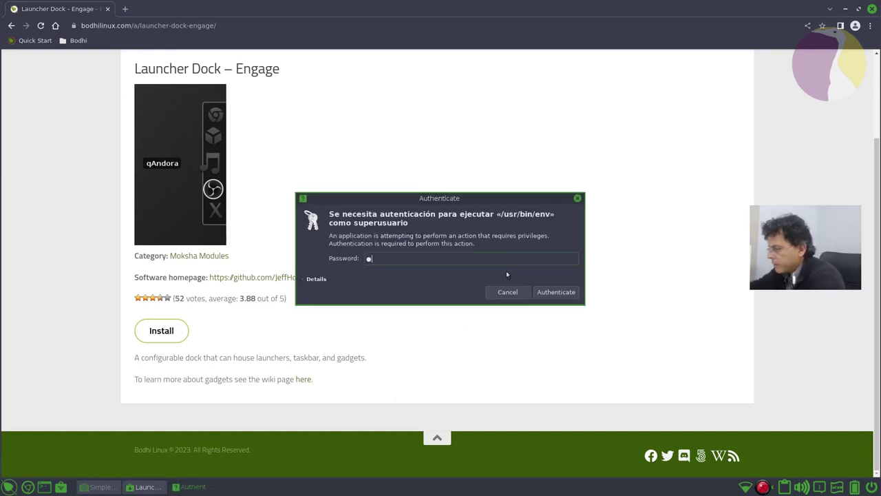
{"action": "type", "text": "**"}
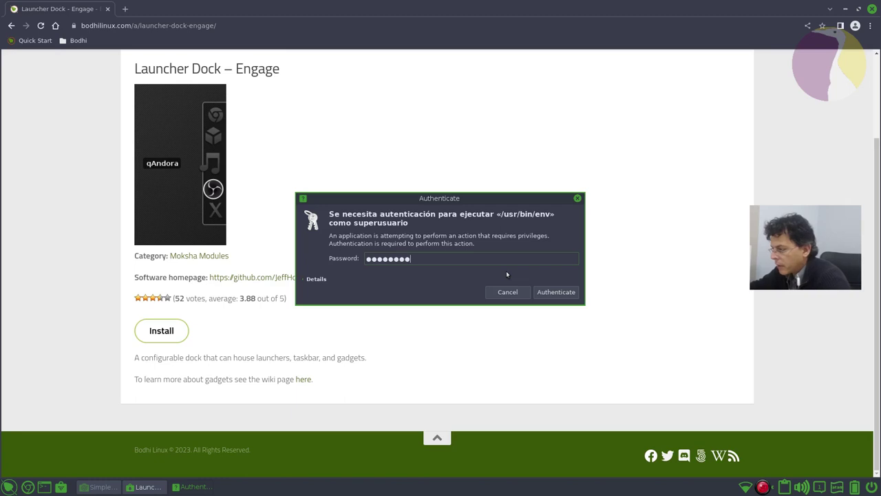
{"action": "left_click", "coordinate": [551, 292]}
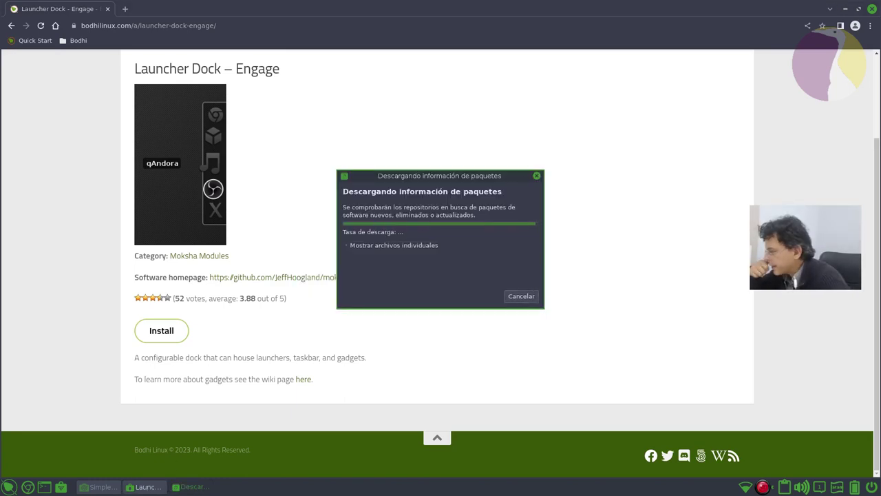
Look through the installed applications by category, including Accesorios, Preferencias, Internet and Sonido y vídeo, and close the listing.
{"action": "left_click", "coordinate": [9, 488]}
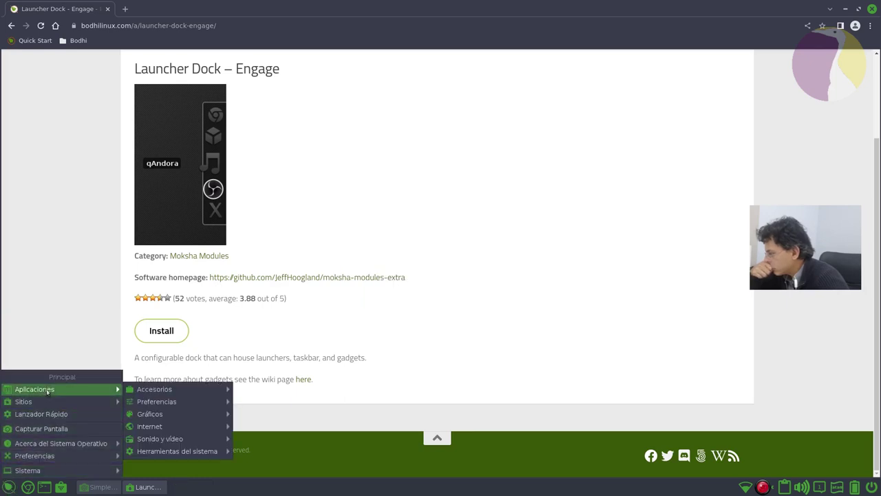
{"action": "mouse_move", "coordinate": [82, 389]}
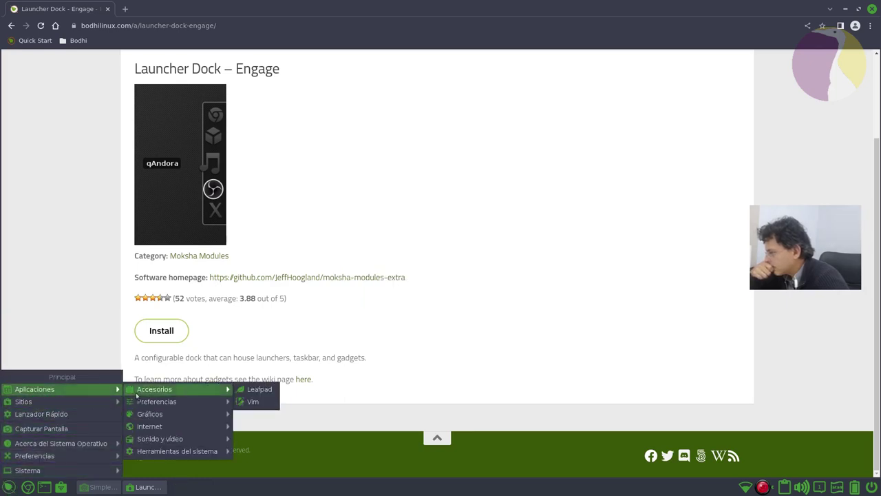
{"action": "mouse_move", "coordinate": [164, 415]}
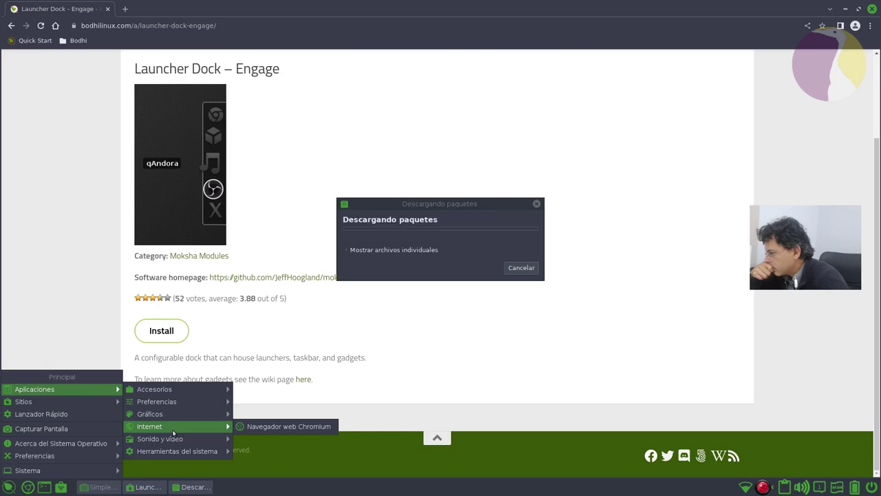
{"action": "mouse_move", "coordinate": [191, 393]}
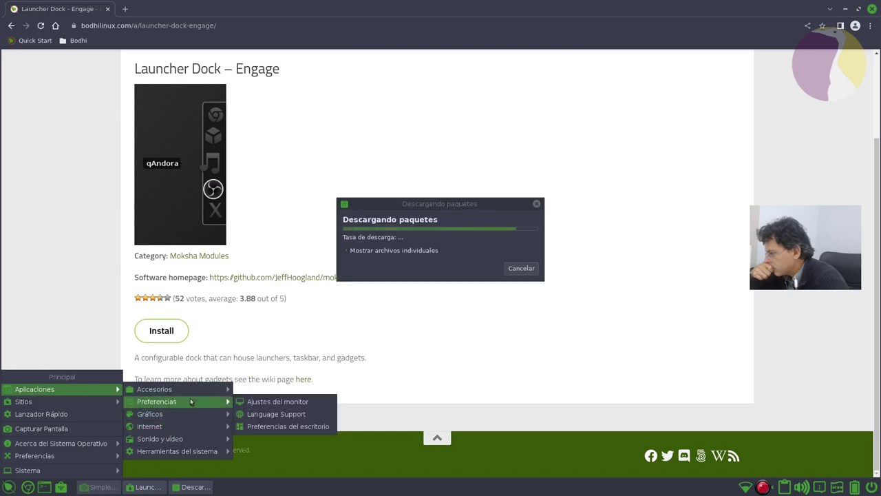
{"action": "mouse_move", "coordinate": [193, 438]}
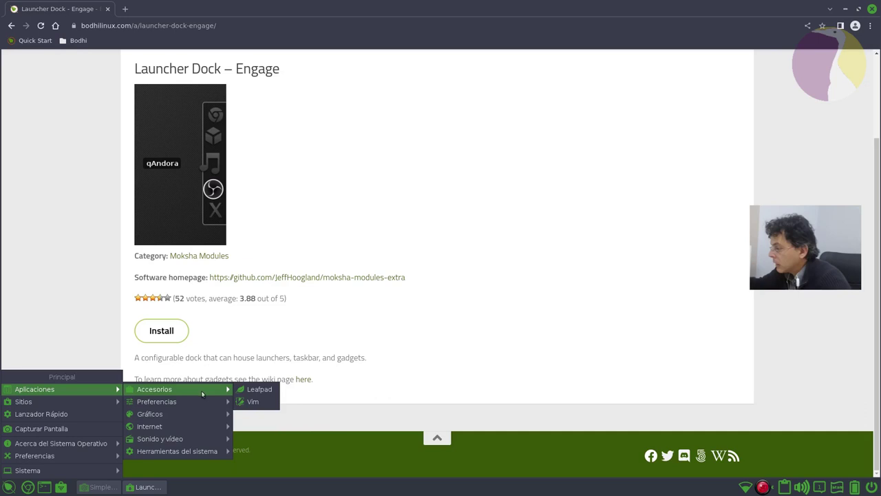
{"action": "left_click", "coordinate": [549, 177]}
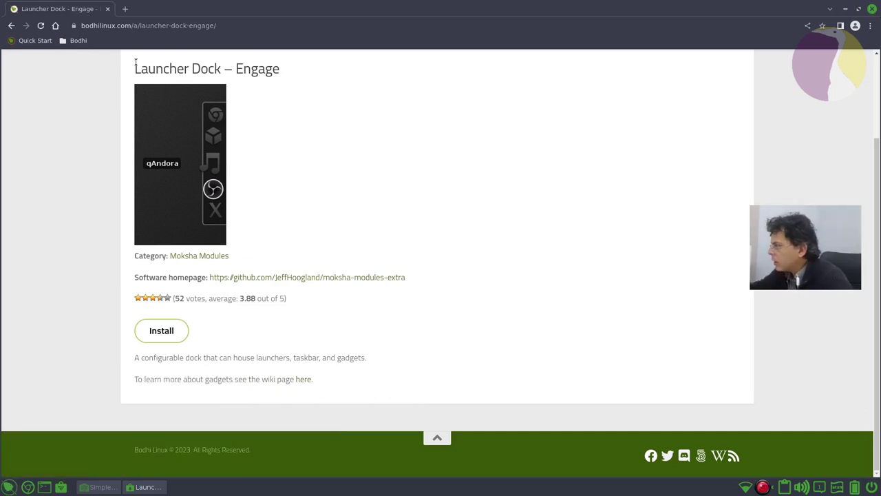
Go back from the Launcher Dock – Engage page to the AppCenter category list and minimize the browser window.
{"action": "left_click", "coordinate": [11, 27]}
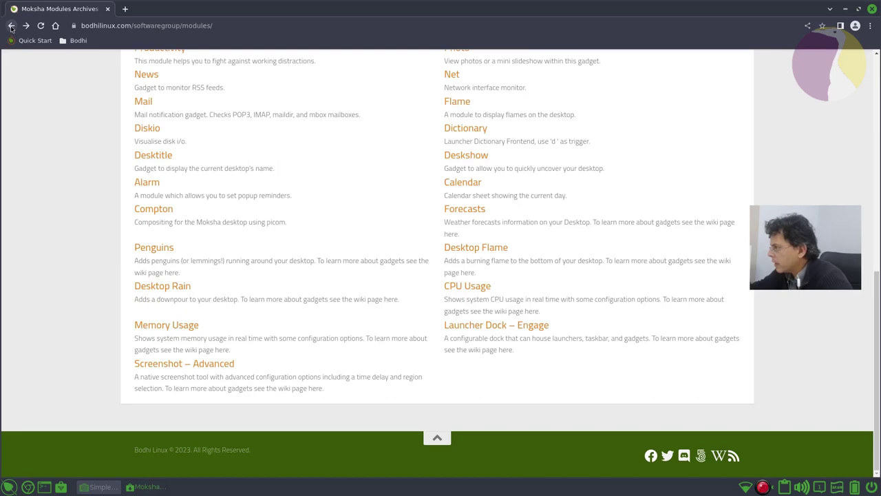
{"action": "left_click", "coordinate": [11, 27]}
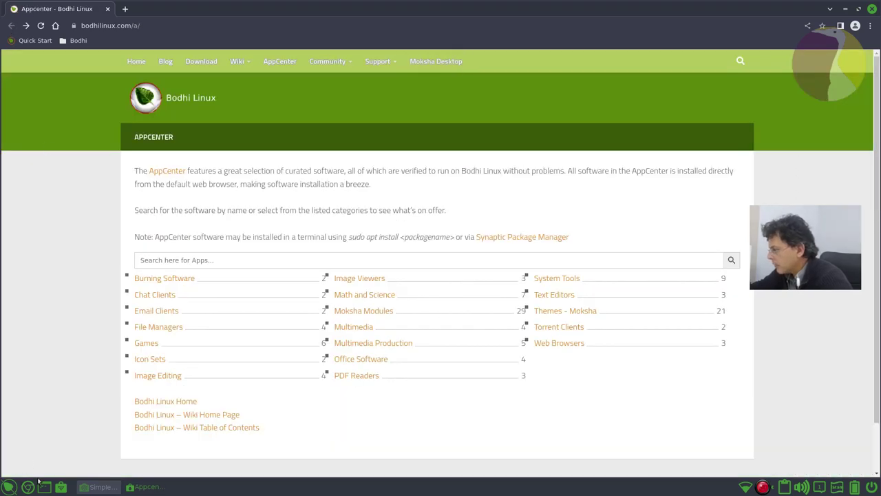
{"action": "left_click", "coordinate": [128, 487]}
{"action": "left_click", "coordinate": [140, 489]}
{"action": "left_click", "coordinate": [99, 487]}
{"action": "left_click", "coordinate": [98, 488]}
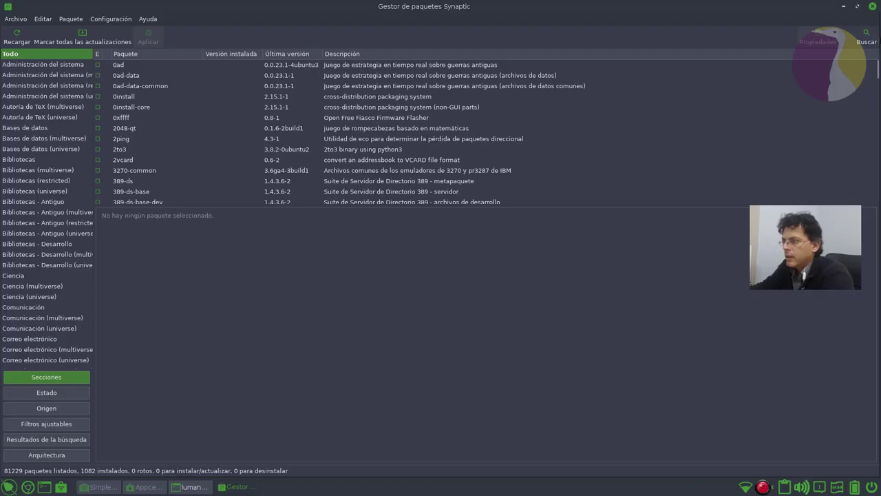
Search the Synaptic package manager for mirage and mira, and look through the packages listed for both terms.
{"action": "left_click", "coordinate": [866, 36]}
{"action": "type", "text": "nmap"}
{"action": "key", "text": "Return"}
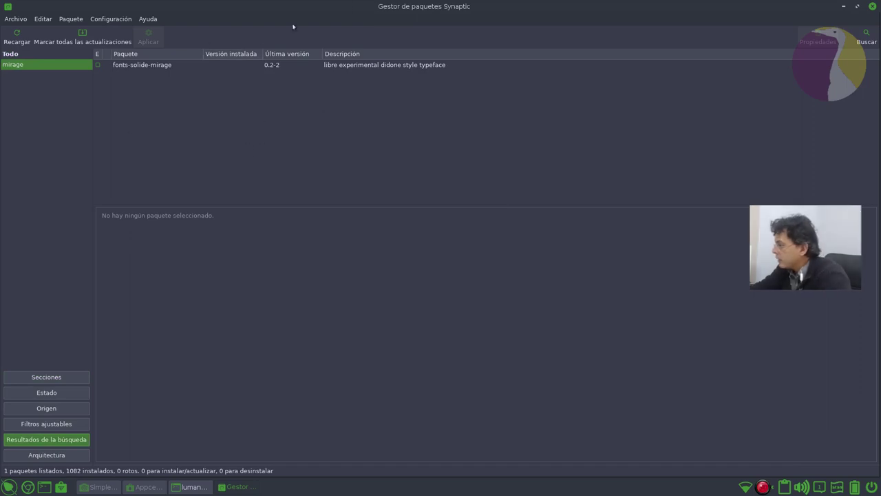
{"action": "left_click", "coordinate": [161, 66]}
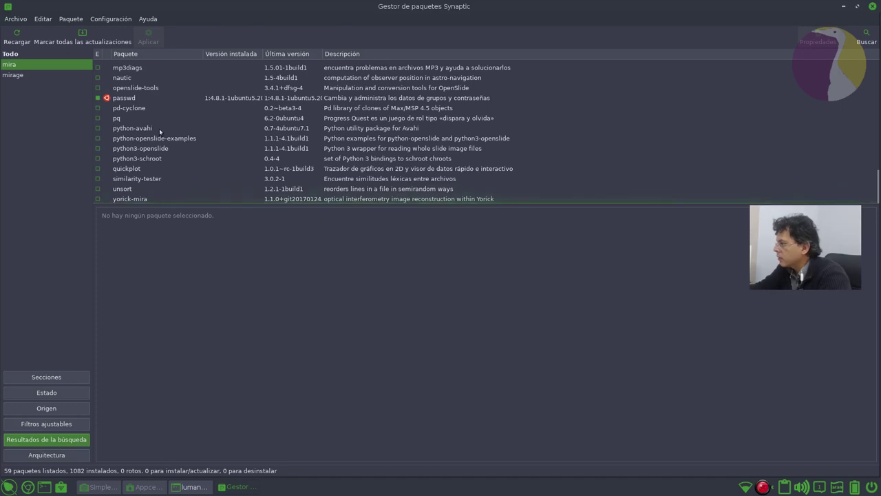
{"action": "scroll", "coordinate": [160, 130], "scroll_direction": "up", "scroll_amount": 4}
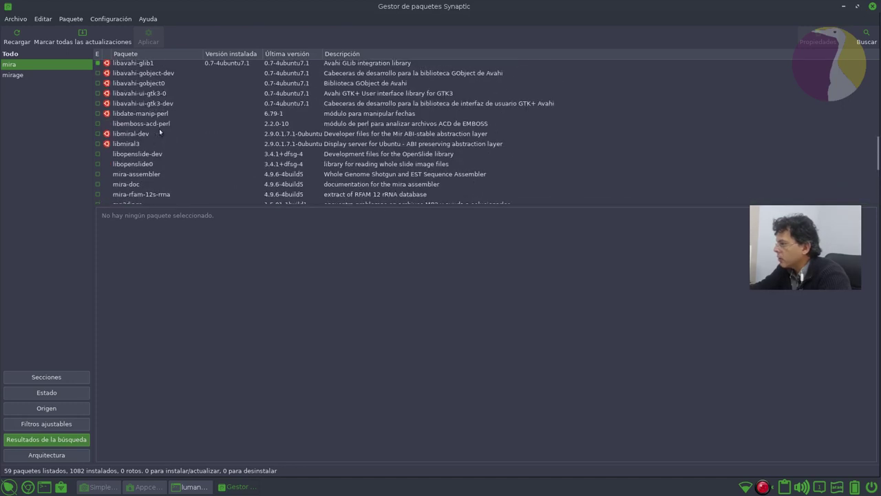
{"action": "left_click", "coordinate": [55, 74]}
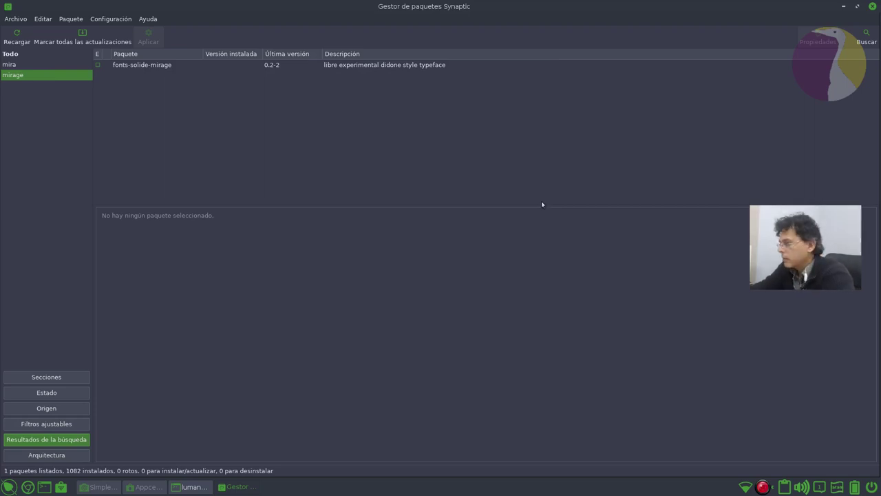
{"action": "left_click_drag", "start_coordinate": [539, 206], "coordinate": [537, 248]}
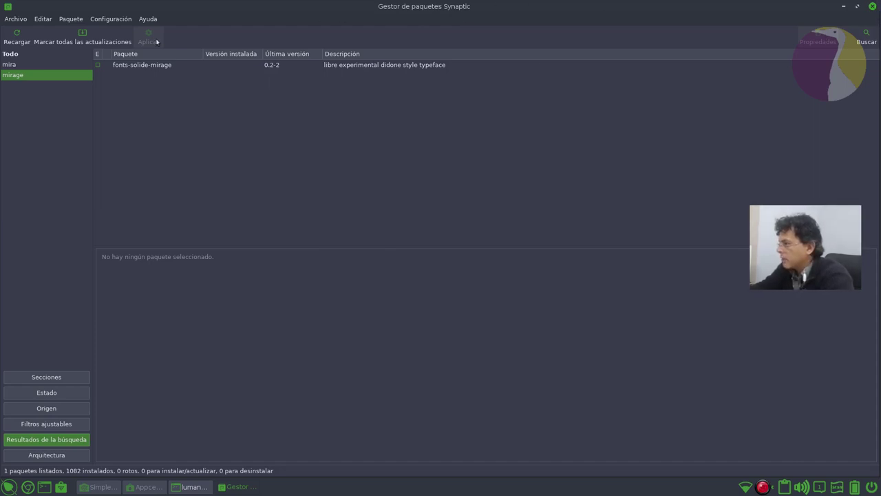
Search Synaptic for ristretto, install the ristretto package, and close both Synaptic and the terminal.
{"action": "left_click", "coordinate": [867, 38]}
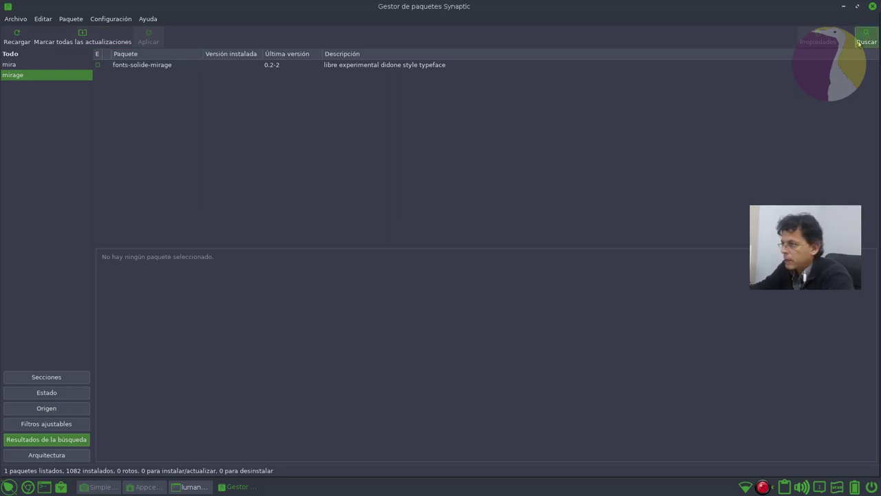
{"action": "type", "text": "ristretto"}
{"action": "key", "text": "Return"}
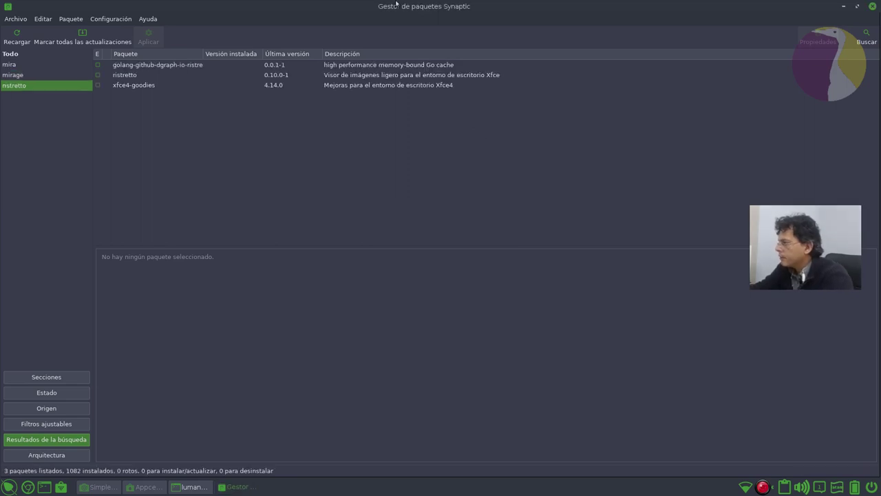
{"action": "left_click", "coordinate": [142, 75]}
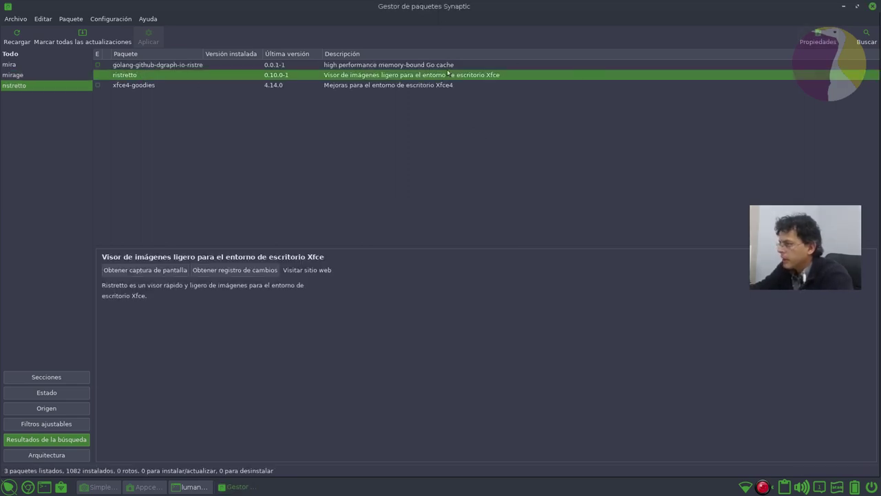
{"action": "double_click", "coordinate": [210, 75]}
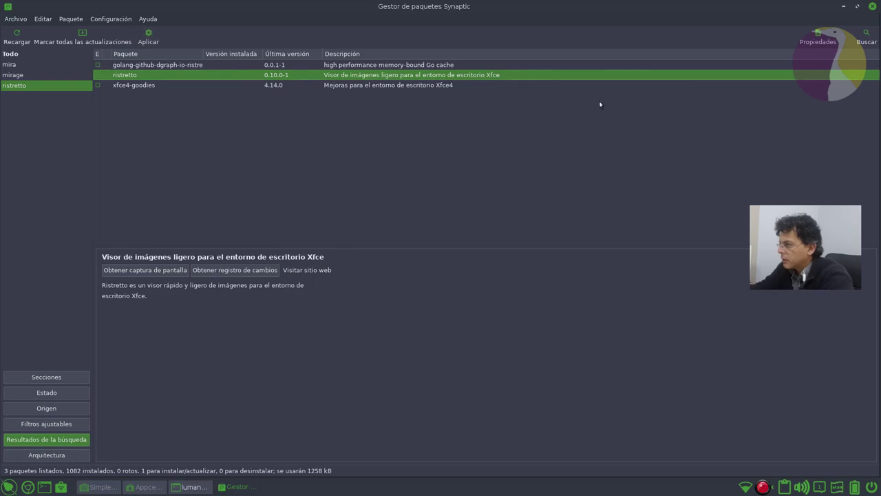
{"action": "left_click", "coordinate": [149, 40]}
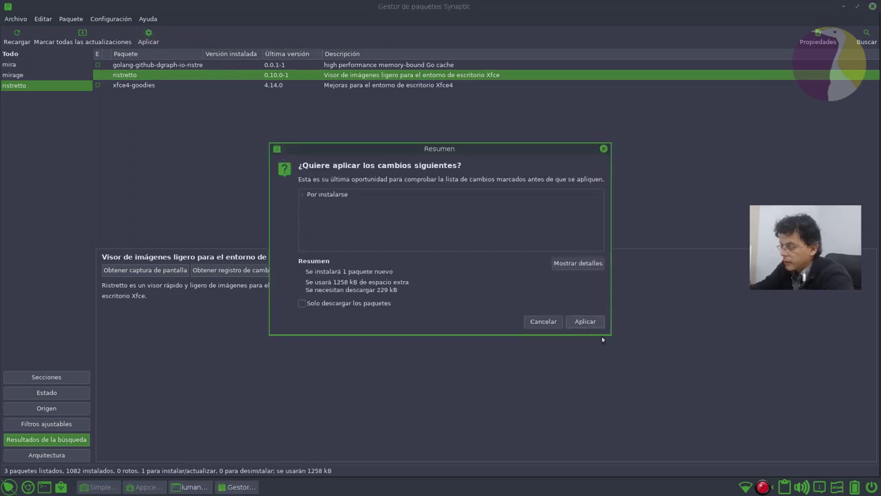
{"action": "left_click", "coordinate": [584, 321]}
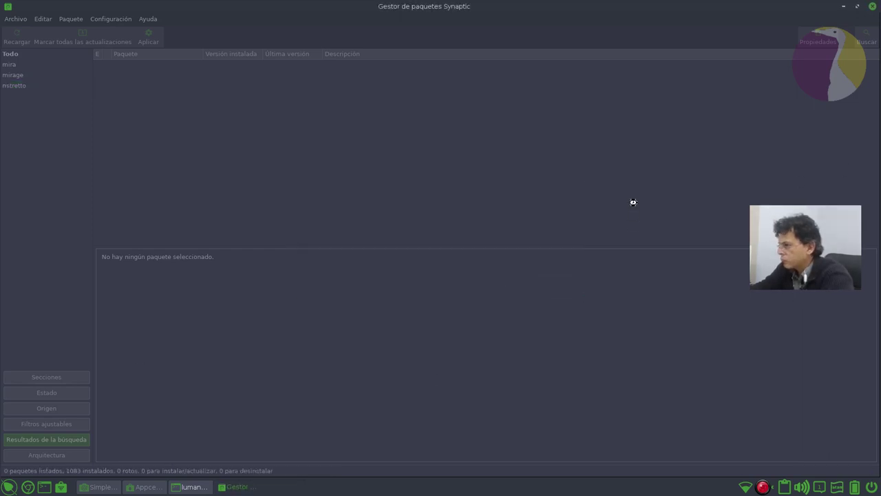
{"action": "left_click", "coordinate": [872, 7]}
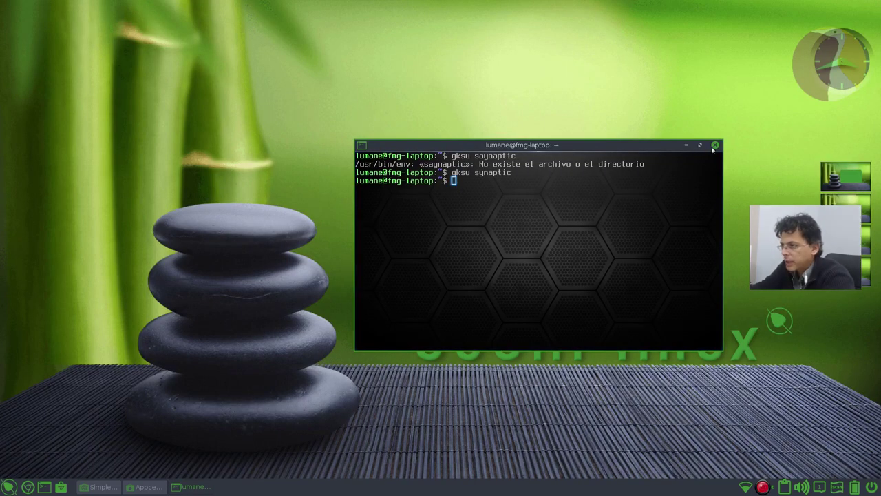
{"action": "left_click", "coordinate": [714, 146]}
Launch the Ristretto image viewer from the Gráficos applications, move and maximize its window, and close it.
{"action": "left_click", "coordinate": [14, 491]}
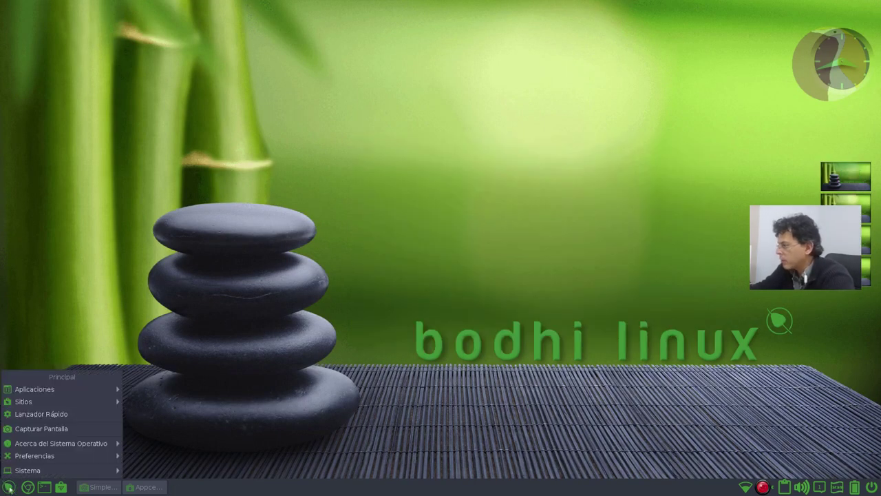
{"action": "mouse_move", "coordinate": [69, 388]}
{"action": "mouse_move", "coordinate": [210, 400]}
{"action": "mouse_move", "coordinate": [187, 413]}
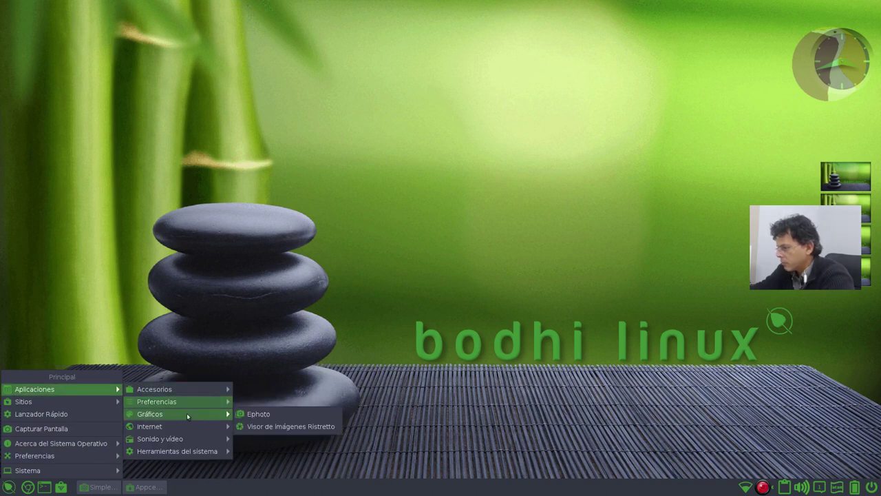
{"action": "left_click", "coordinate": [322, 427]}
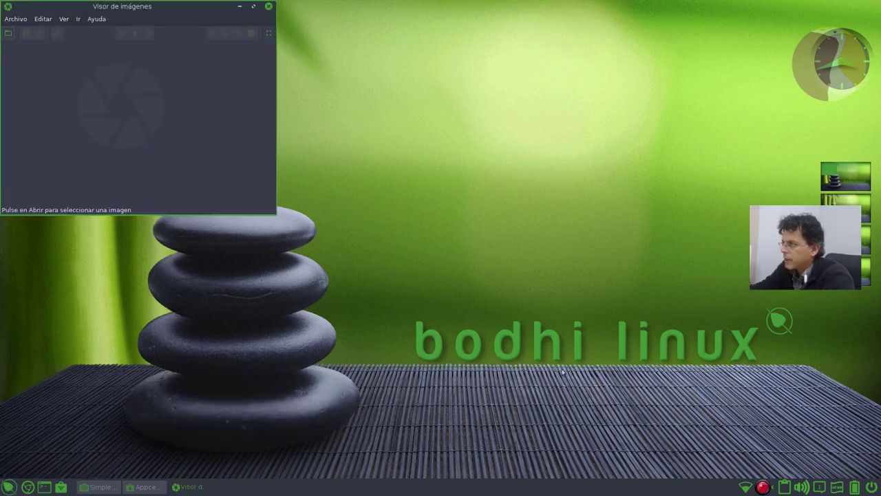
{"action": "left_click_drag", "start_coordinate": [185, 10], "coordinate": [588, 103]}
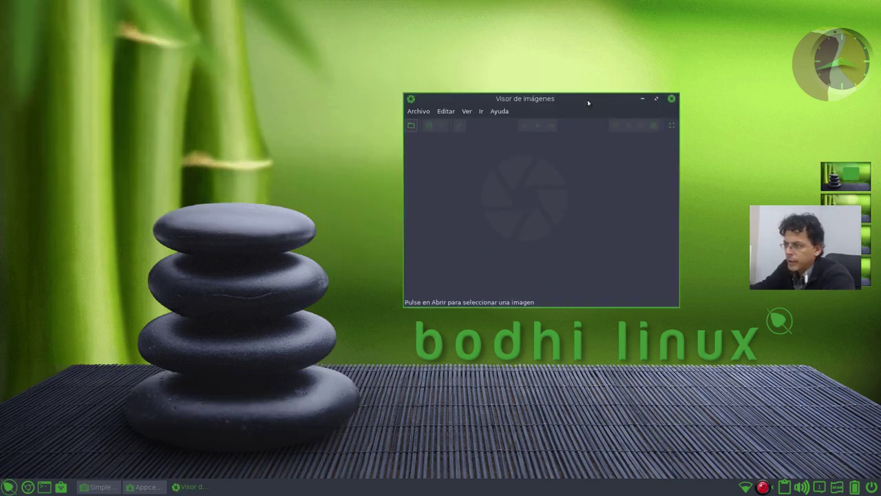
{"action": "left_click", "coordinate": [656, 98]}
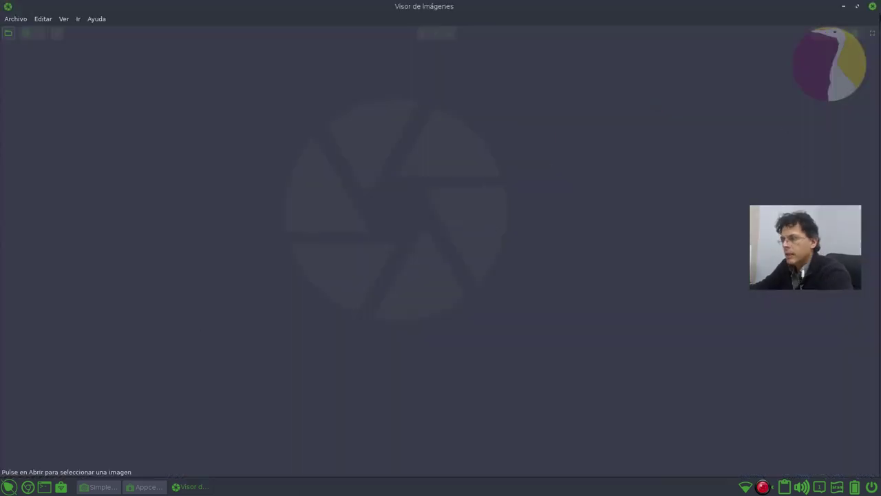
{"action": "left_click", "coordinate": [873, 8]}
{"action": "left_click", "coordinate": [214, 372]}
{"action": "left_click", "coordinate": [148, 487]}
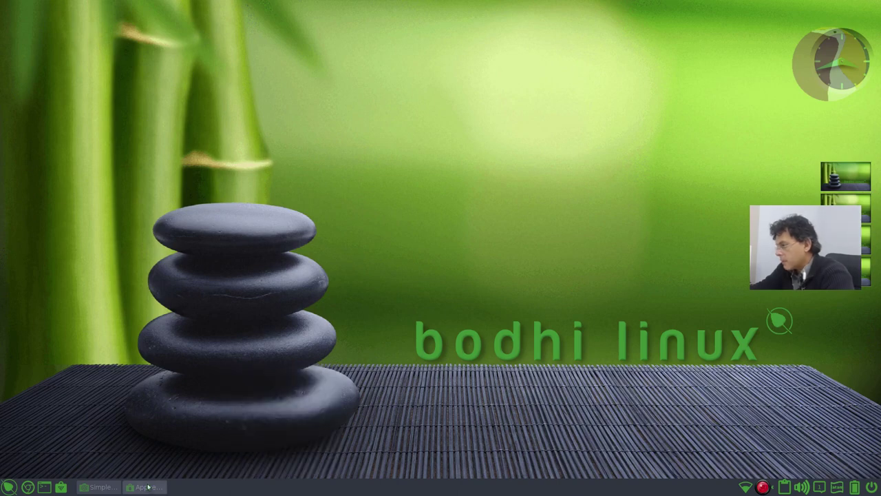
{"action": "left_click", "coordinate": [148, 487]}
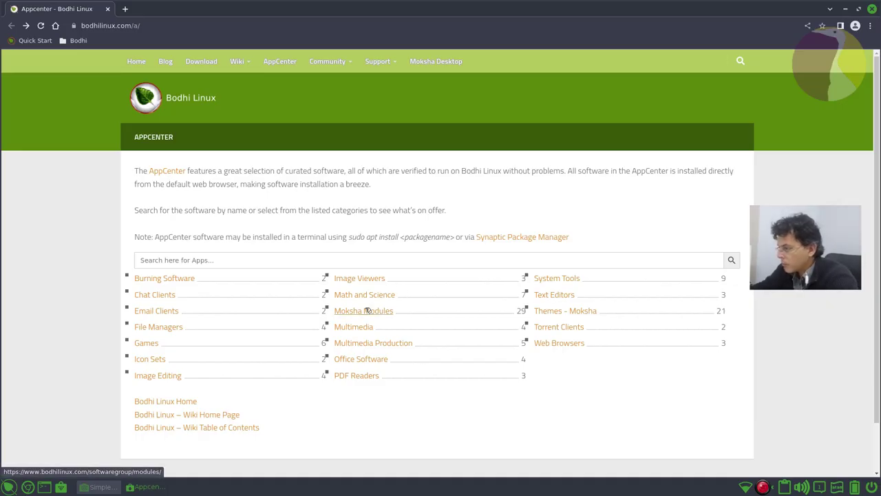
{"action": "left_click", "coordinate": [137, 489]}
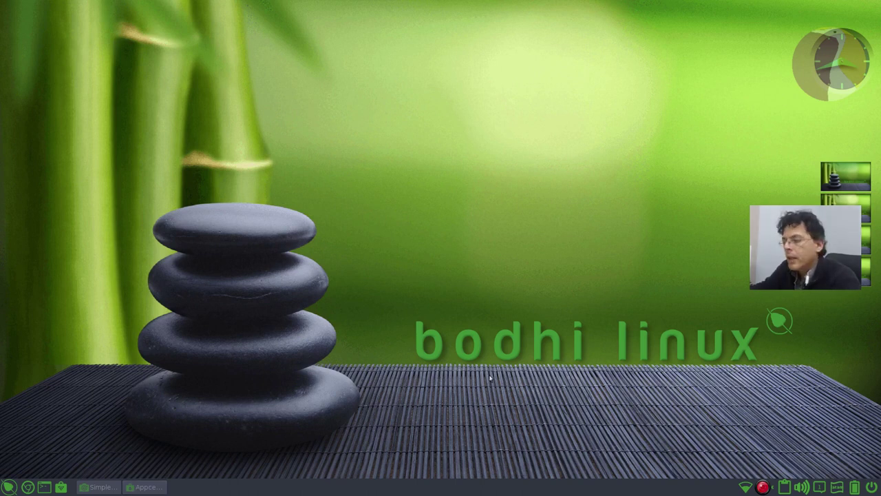
Open the desktop's Panel de opciones from the system preferences and maximize its window.
{"action": "left_click", "coordinate": [9, 486]}
{"action": "mouse_move", "coordinate": [66, 390]}
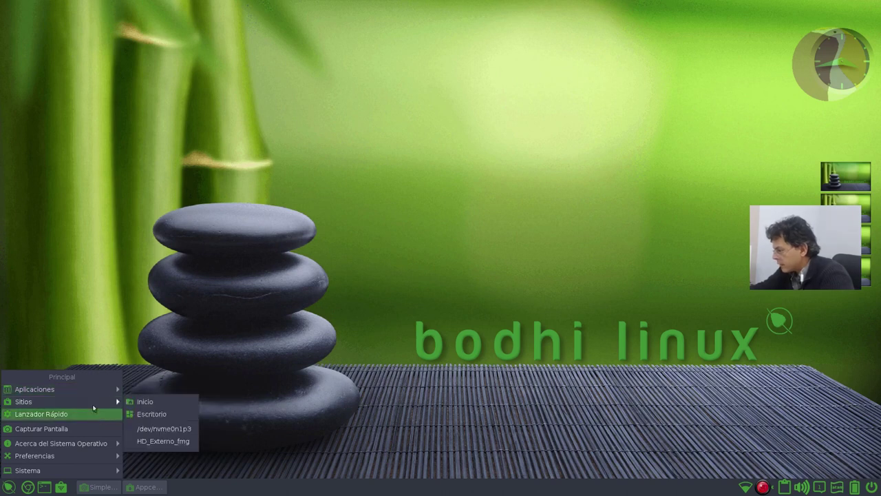
{"action": "mouse_move", "coordinate": [110, 470]}
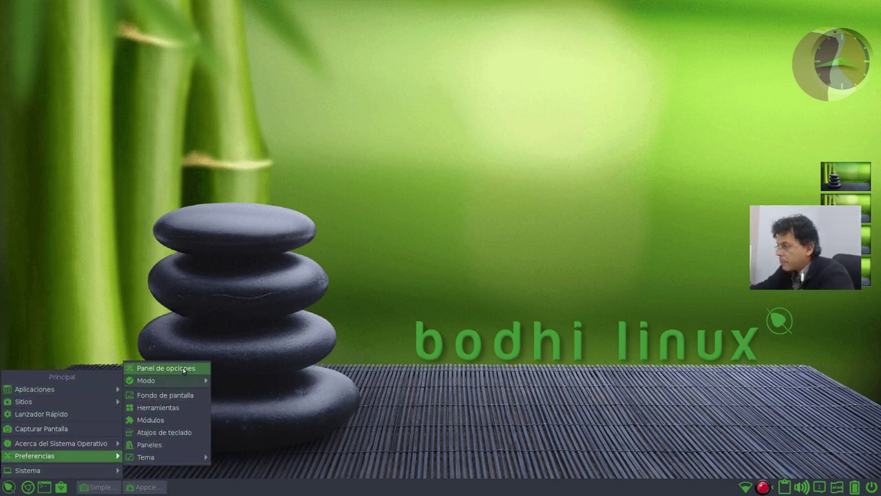
{"action": "left_click", "coordinate": [184, 369]}
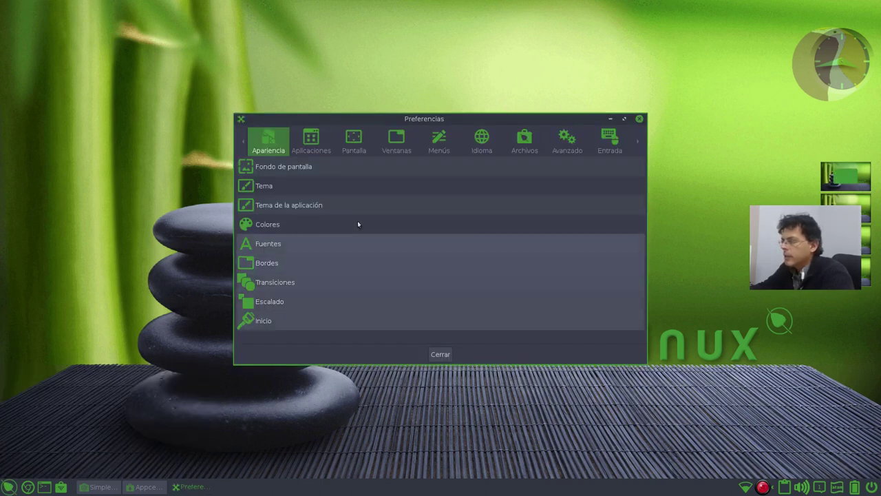
{"action": "left_click", "coordinate": [624, 119]}
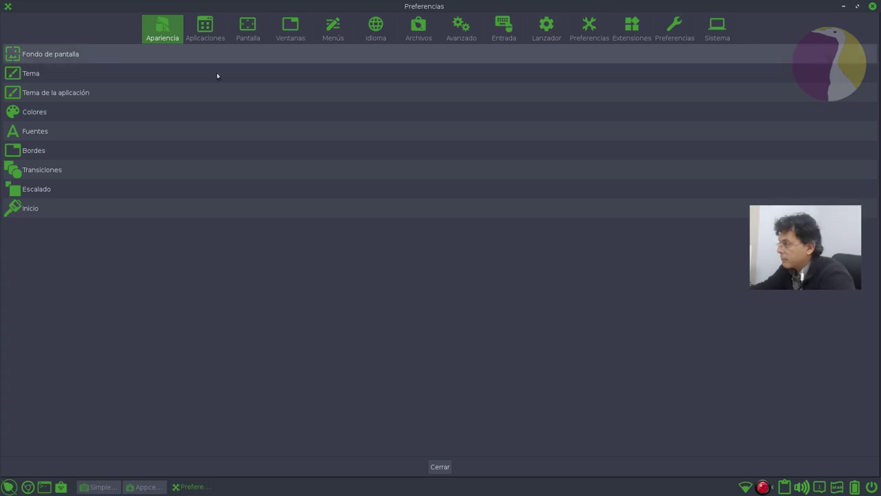
Look through the settings categories from Aplicaciones to Preferencias and return to Apariencia.
{"action": "left_click", "coordinate": [216, 39]}
{"action": "left_click", "coordinate": [256, 39]}
{"action": "left_click", "coordinate": [296, 39]}
{"action": "left_click", "coordinate": [337, 39]}
{"action": "left_click", "coordinate": [410, 33]}
{"action": "left_click", "coordinate": [508, 30]}
{"action": "left_click", "coordinate": [547, 30]}
{"action": "left_click", "coordinate": [596, 28]}
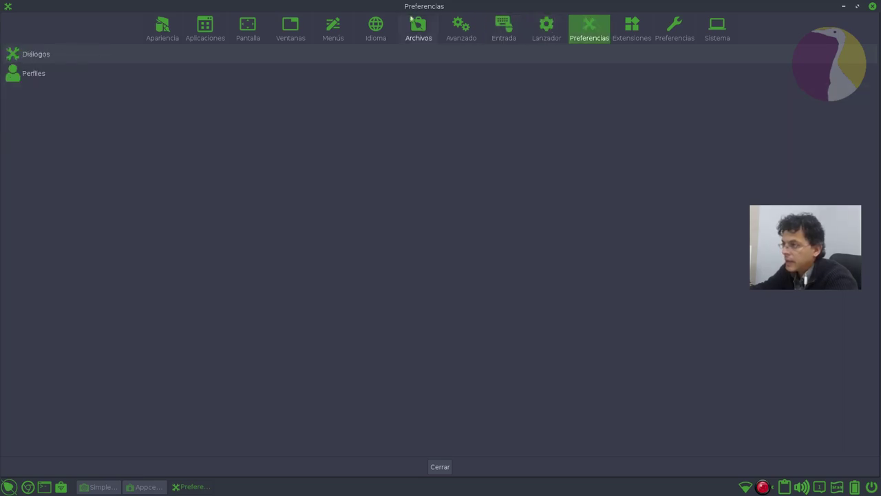
{"action": "left_click", "coordinate": [192, 31]}
{"action": "left_click", "coordinate": [160, 31]}
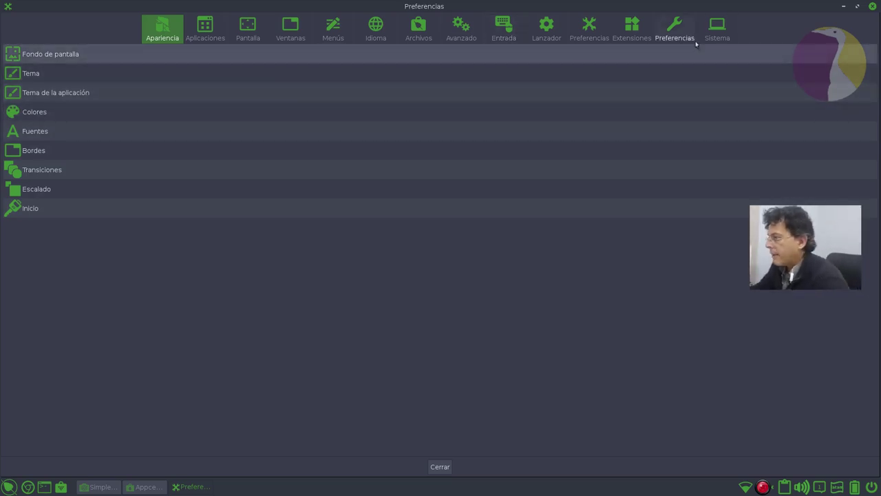
Open the Módulos settings from the Extensiones category and maximize the Opciones de módulo window.
{"action": "left_click", "coordinate": [647, 29]}
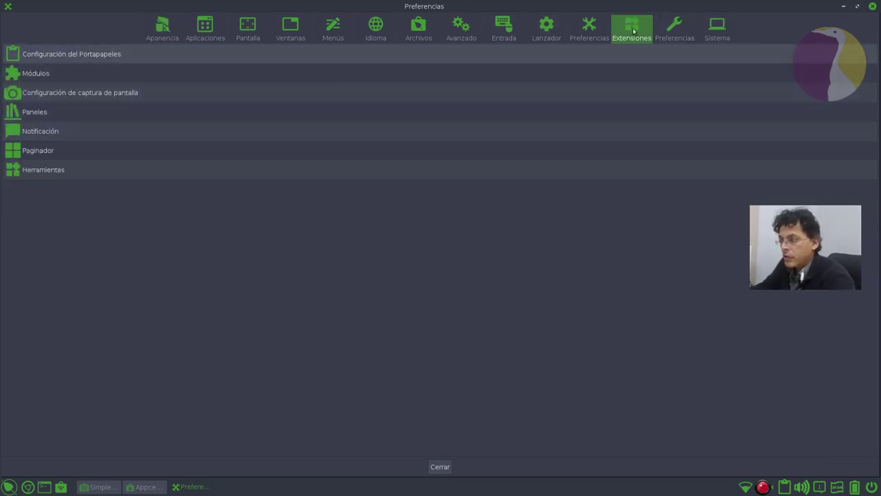
{"action": "left_click", "coordinate": [44, 81]}
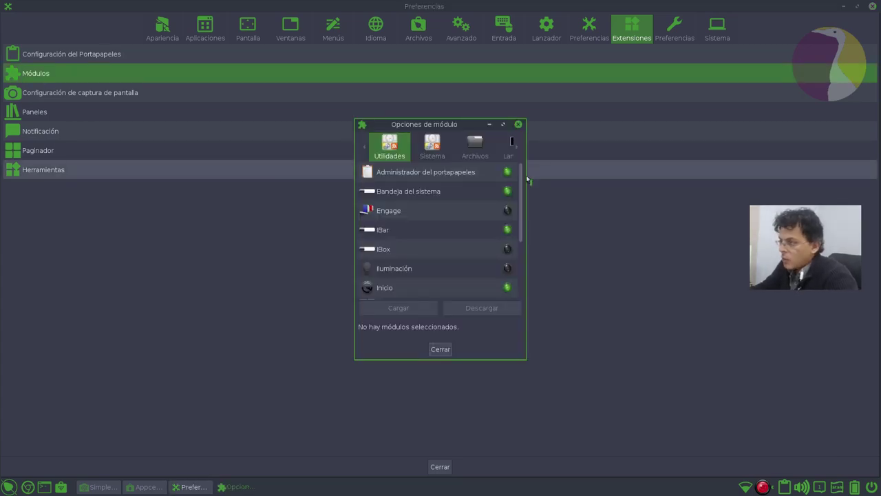
{"action": "scroll", "coordinate": [522, 184], "scroll_direction": "down", "scroll_amount": 3}
{"action": "scroll", "coordinate": [522, 184], "scroll_direction": "up", "scroll_amount": 3}
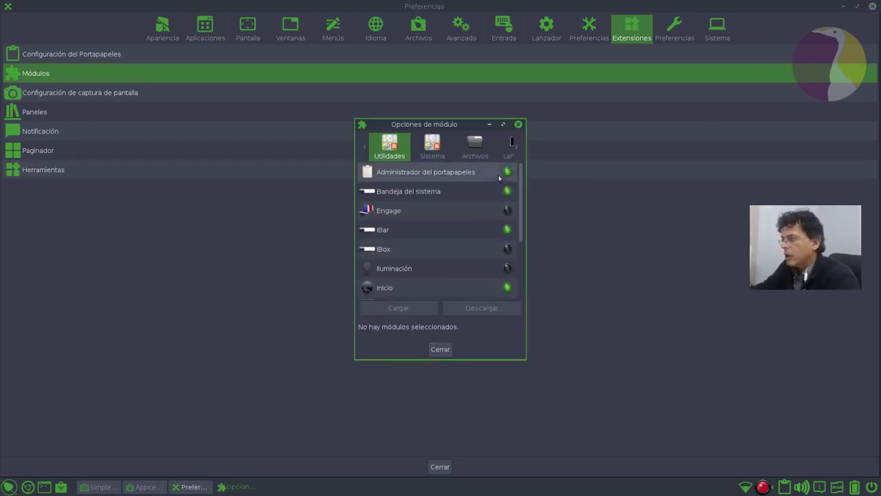
{"action": "left_click", "coordinate": [503, 124]}
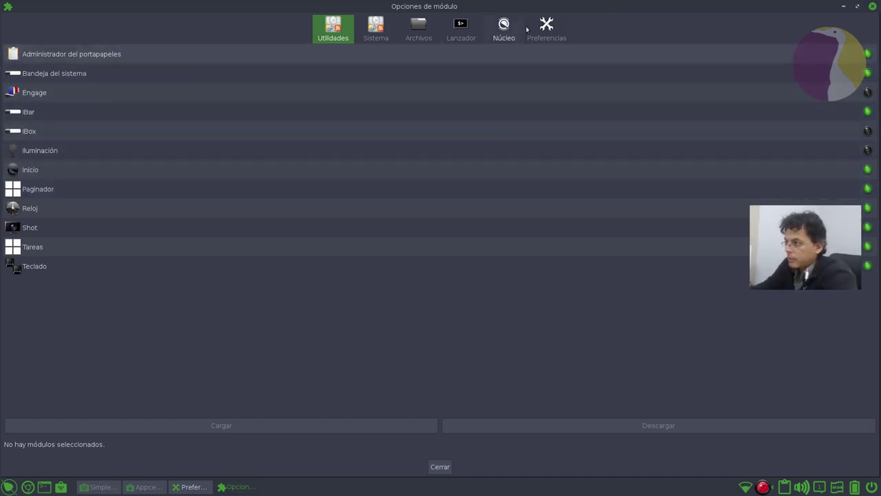
{"action": "left_click", "coordinate": [857, 7]}
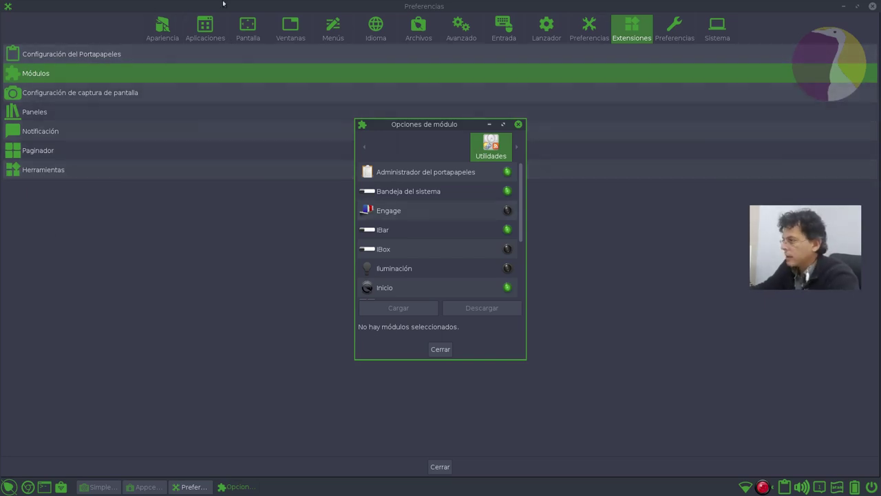
{"action": "left_click", "coordinate": [501, 126]}
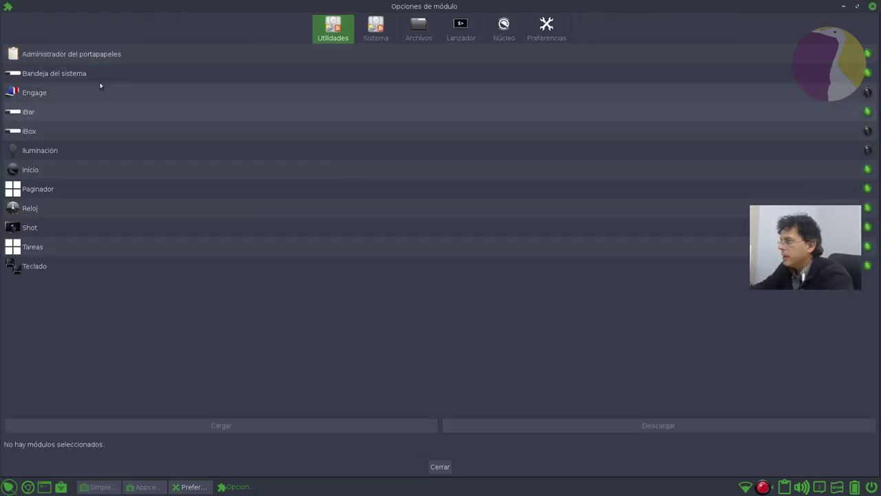
Look through the module categories Sistema, Archivos, Lanzador, Núcleo and Preferencias.
{"action": "left_click", "coordinate": [381, 26]}
{"action": "left_click", "coordinate": [420, 38]}
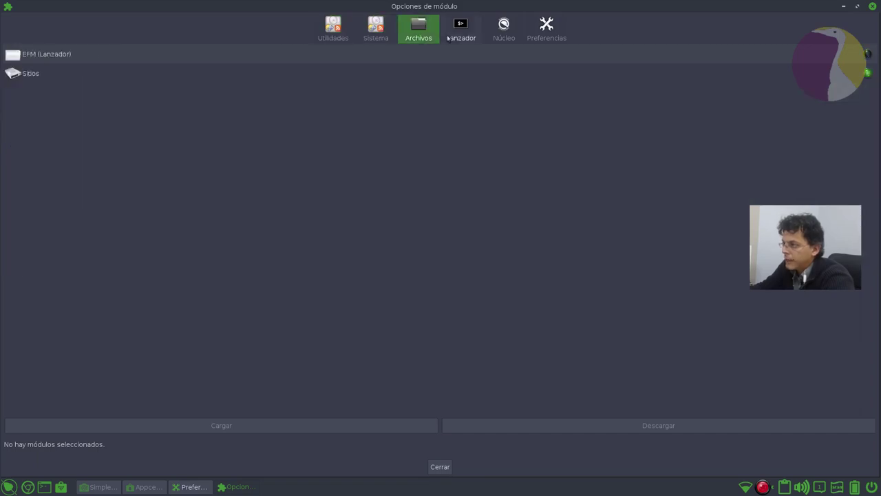
{"action": "left_click", "coordinate": [475, 37]}
{"action": "left_click", "coordinate": [496, 33]}
{"action": "left_click", "coordinate": [551, 31]}
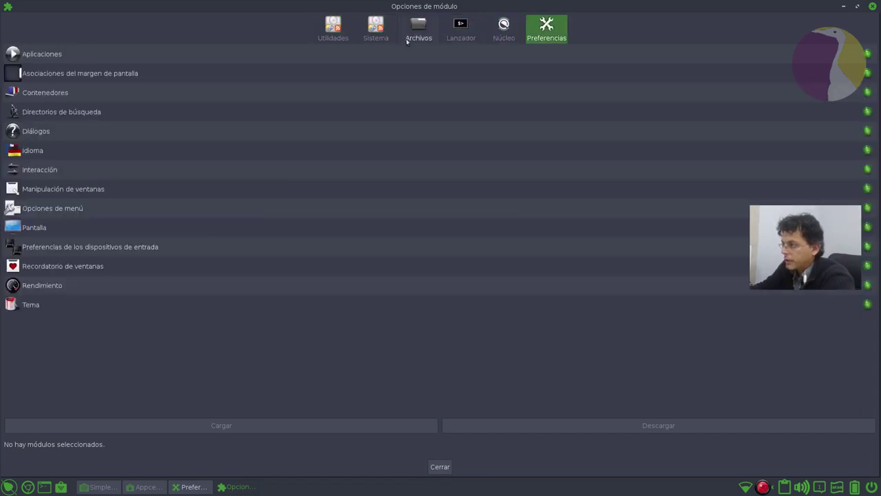
Load the Engage module from the Utilidades category.
{"action": "left_click", "coordinate": [342, 34]}
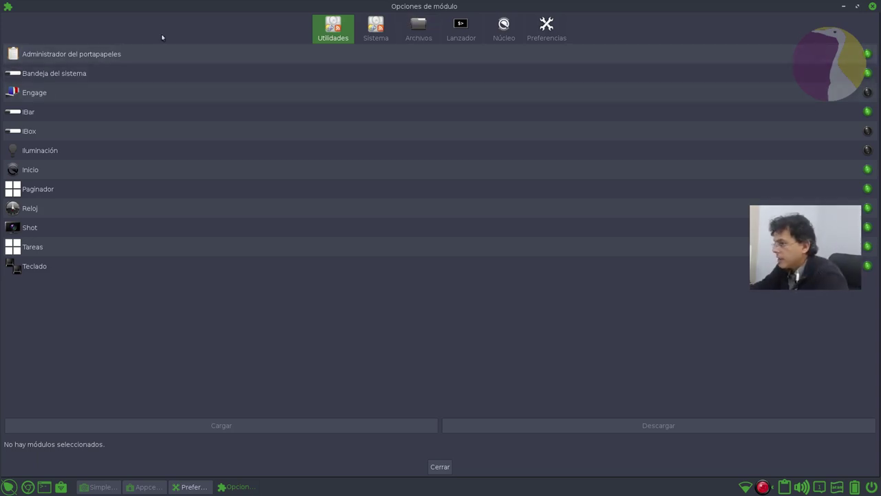
{"action": "left_click", "coordinate": [40, 93]}
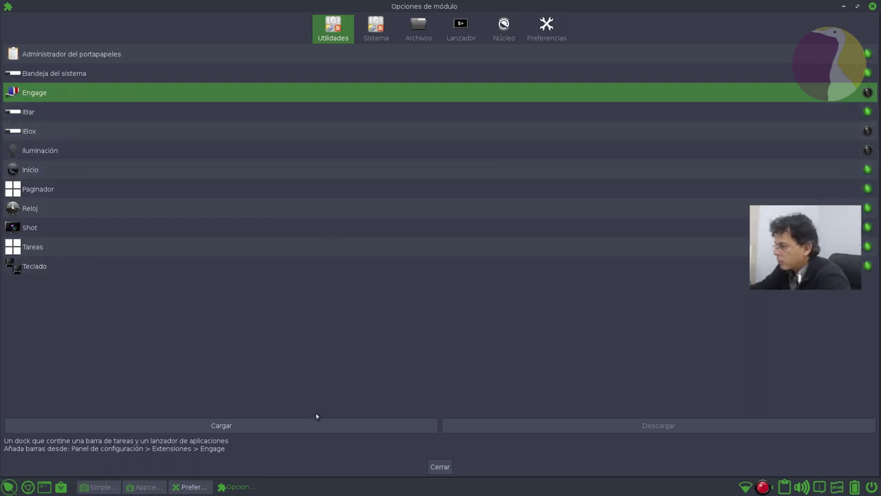
{"action": "left_click", "coordinate": [230, 426]}
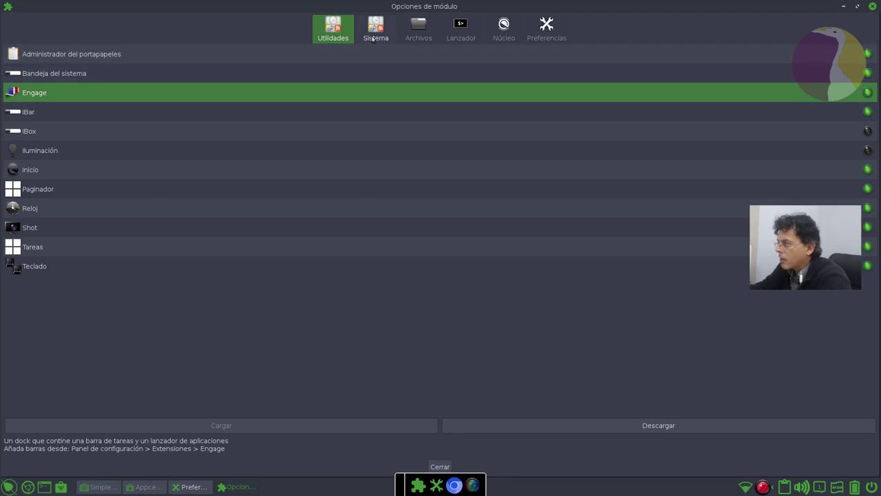
Review the modules in each category from Preferencias back to Utilidades.
{"action": "left_click", "coordinate": [564, 39]}
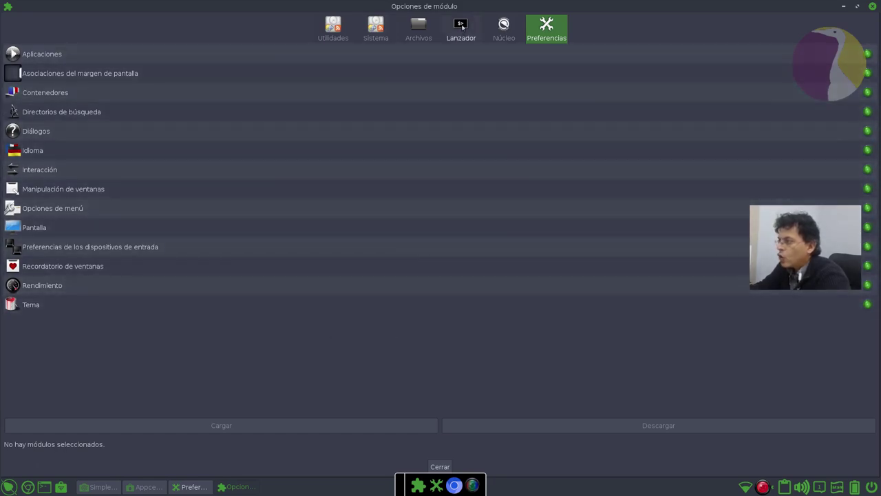
{"action": "left_click", "coordinate": [504, 29]}
{"action": "left_click", "coordinate": [461, 29]}
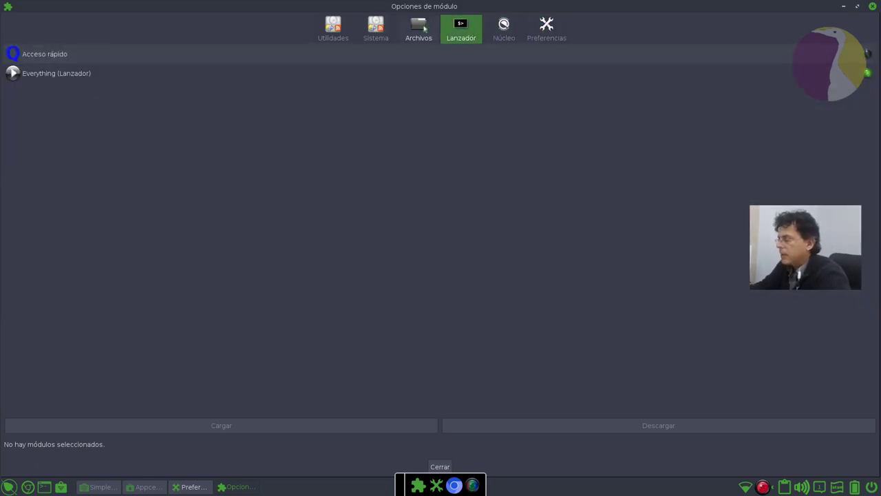
{"action": "left_click", "coordinate": [421, 29]}
{"action": "left_click", "coordinate": [376, 29]}
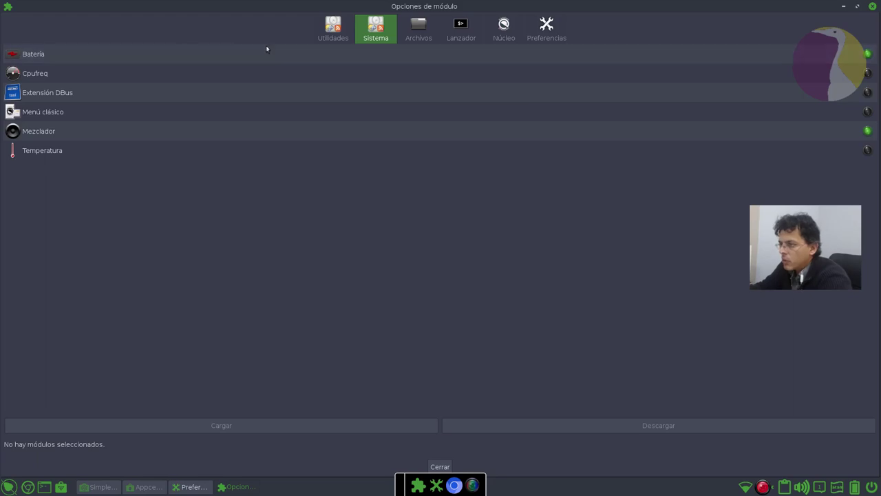
{"action": "left_click", "coordinate": [334, 29]}
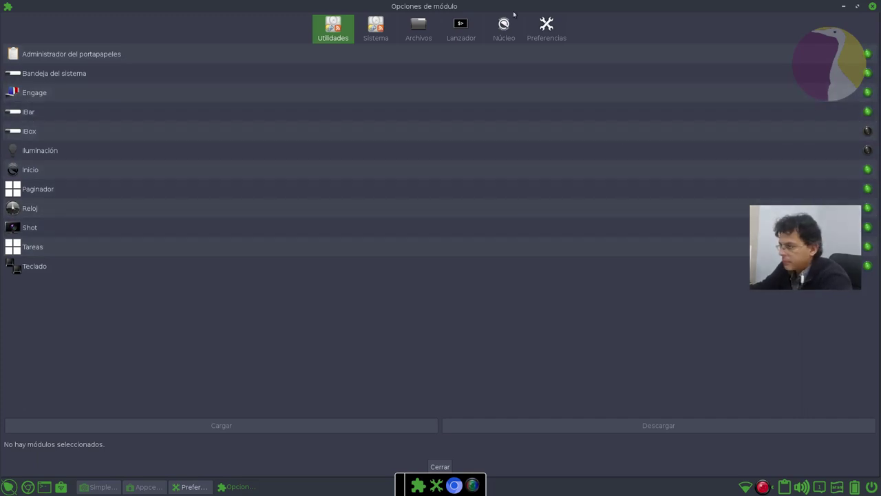
Load the Iluminación module and lower the screen brightness slightly with its slider.
{"action": "left_click", "coordinate": [82, 149]}
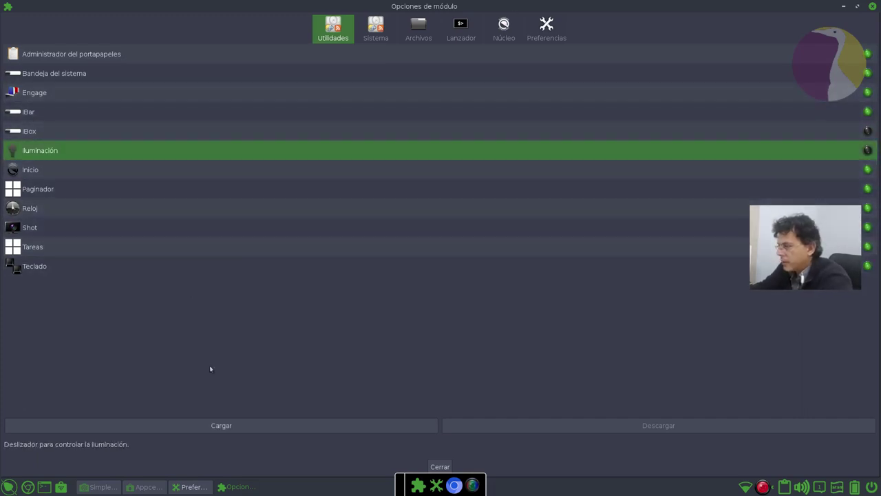
{"action": "left_click", "coordinate": [237, 433]}
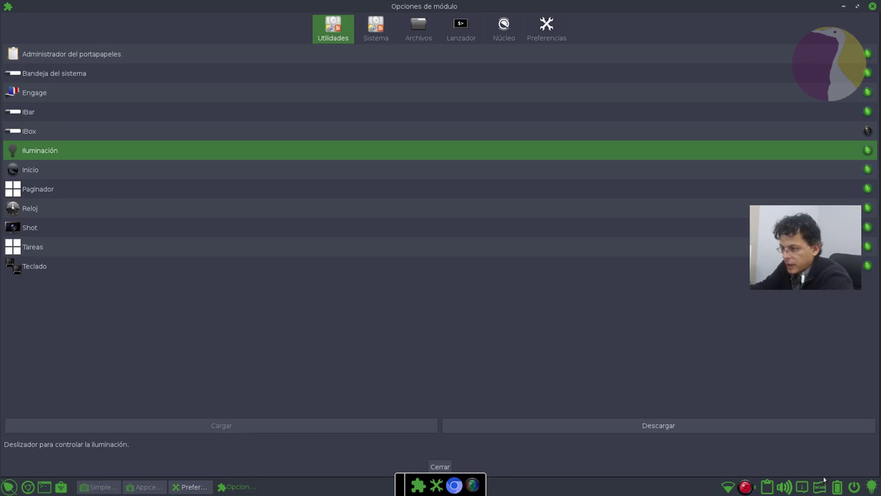
{"action": "left_click", "coordinate": [871, 486]}
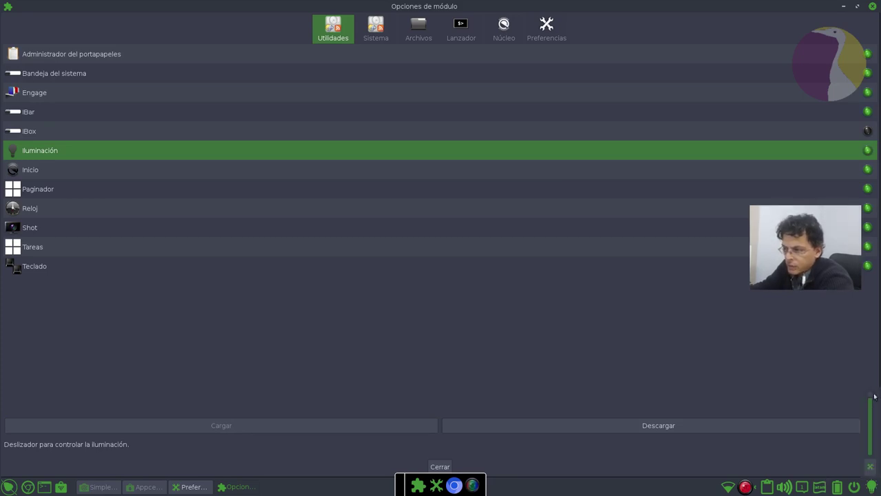
{"action": "left_click_drag", "start_coordinate": [870, 447], "coordinate": [870, 411]}
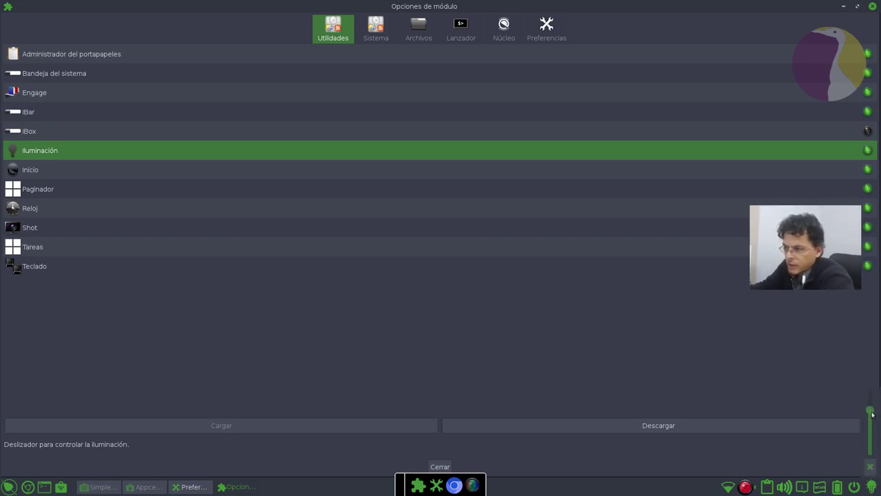
{"action": "left_click", "coordinate": [855, 350]}
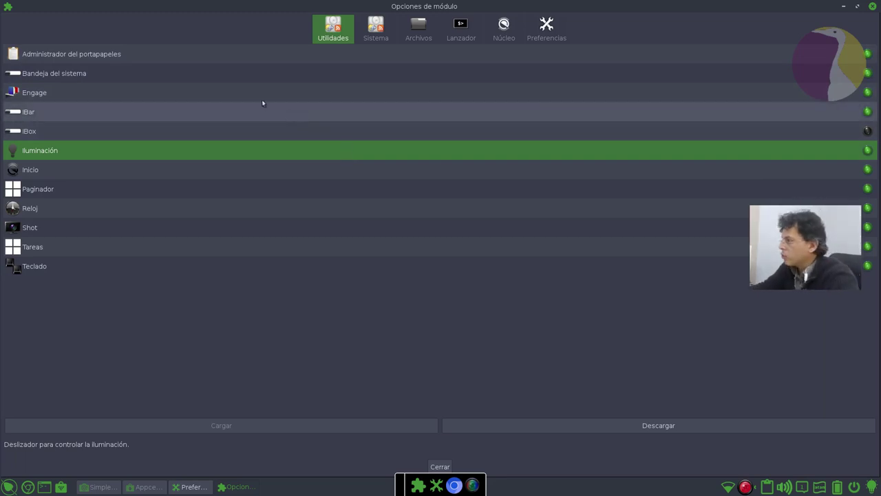
Unload the Administrador del portapapeles module and minimise the module options and preferences windows to show the desktop.
{"action": "left_click", "coordinate": [213, 56]}
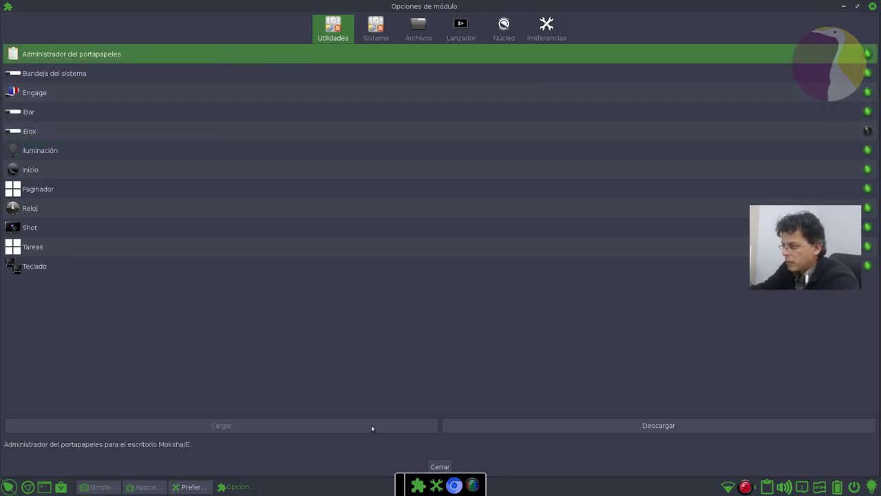
{"action": "left_click", "coordinate": [637, 431]}
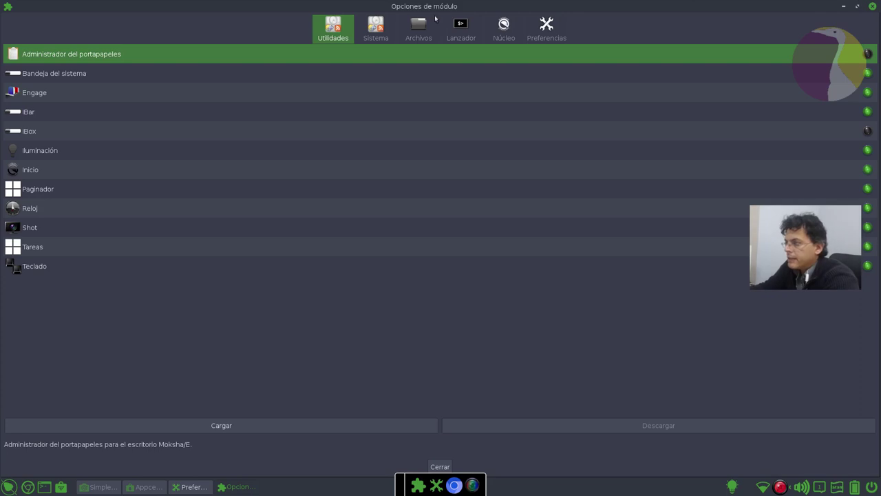
{"action": "left_click", "coordinate": [111, 190]}
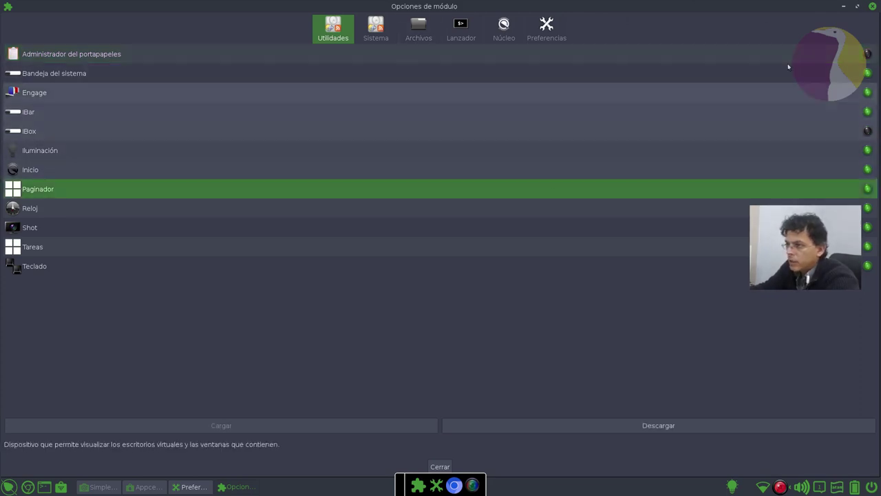
{"action": "left_click", "coordinate": [844, 6]}
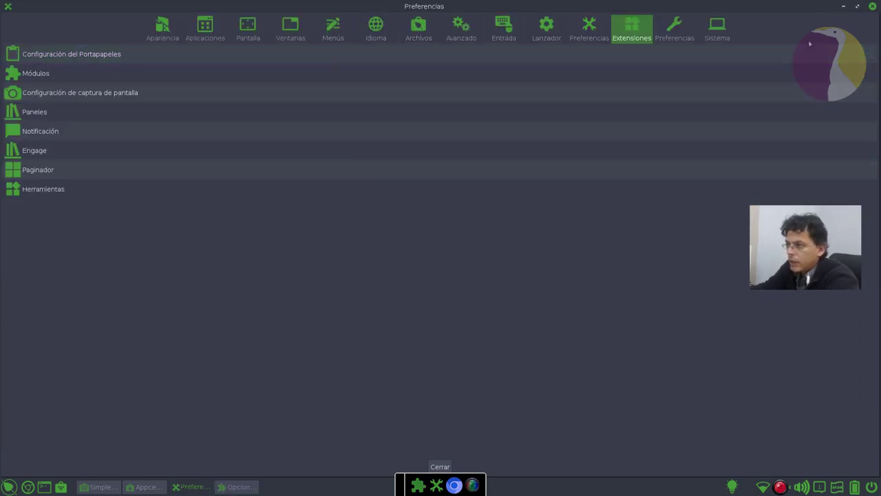
{"action": "left_click", "coordinate": [843, 7]}
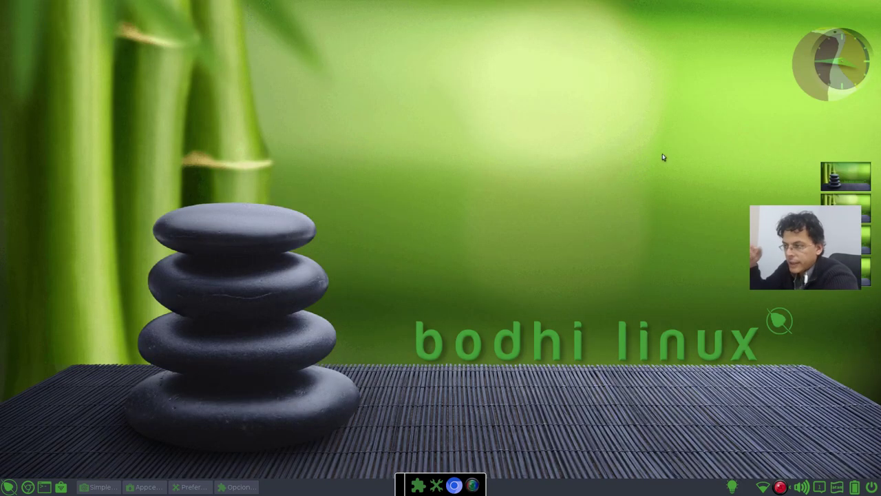
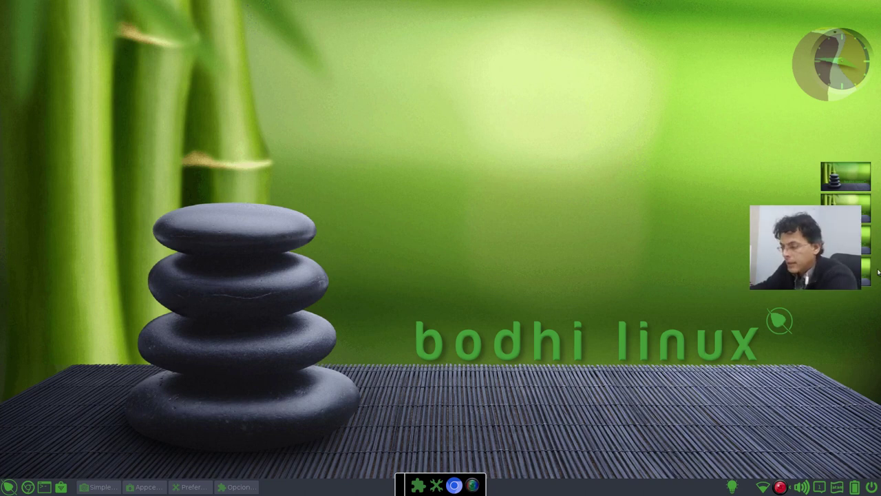
{"action": "left_click", "coordinate": [791, 486]}
{"action": "left_click", "coordinate": [770, 488]}
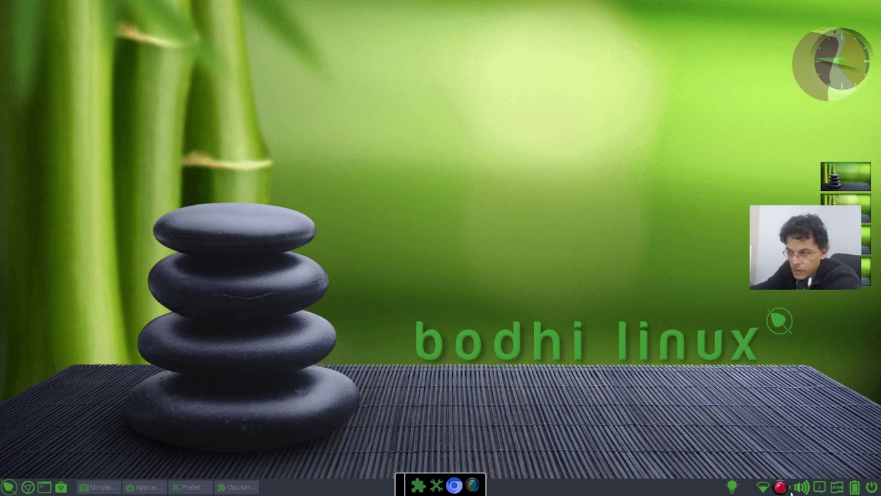
{"action": "left_click", "coordinate": [764, 487]}
{"action": "left_click", "coordinate": [763, 488]}
{"action": "left_click", "coordinate": [764, 487]}
{"action": "left_click", "coordinate": [763, 487]}
{"action": "left_click", "coordinate": [764, 487]}
{"action": "left_click", "coordinate": [763, 488]}
{"action": "left_click", "coordinate": [764, 487]}
{"action": "left_click", "coordinate": [763, 487]}
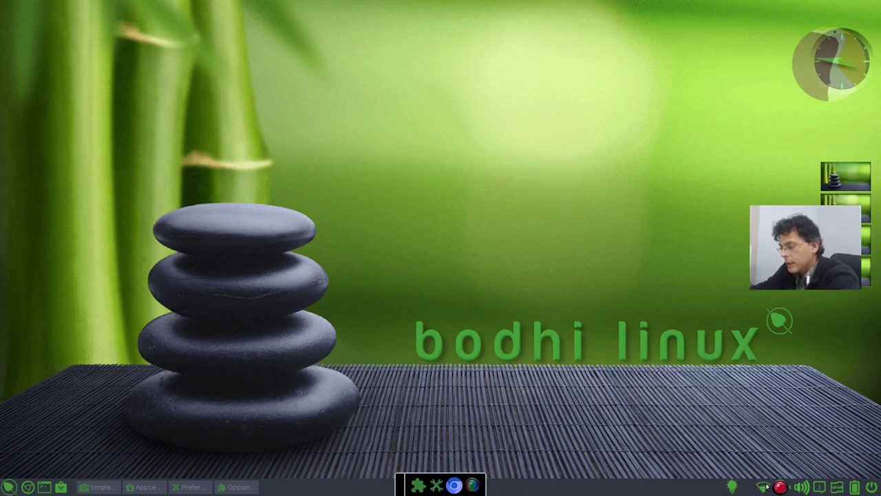
{"action": "left_click", "coordinate": [821, 323]}
{"action": "left_click", "coordinate": [879, 331]}
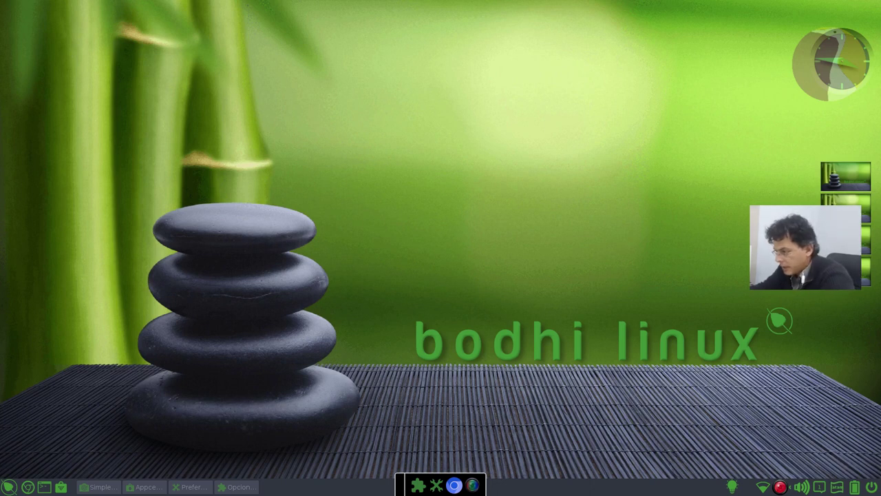
Try to open the context menu of the Engage dock from its icons and its empty end.
{"action": "right_click", "coordinate": [454, 486]}
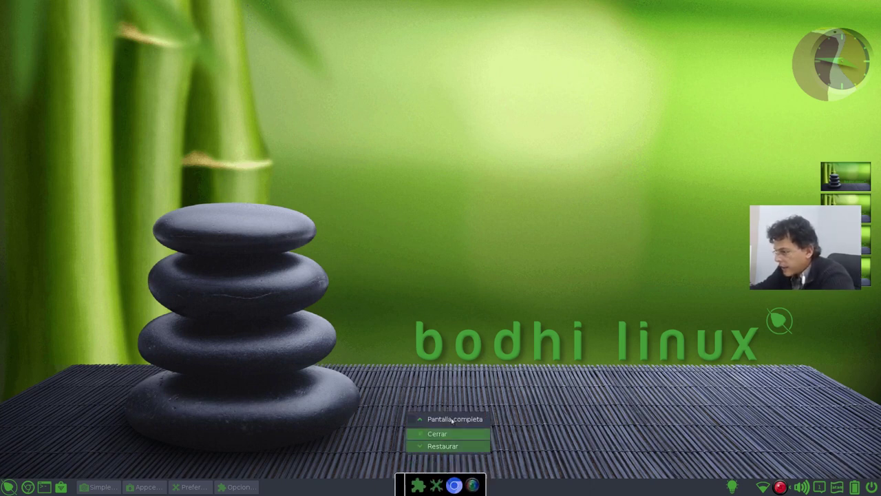
{"action": "left_click", "coordinate": [420, 461]}
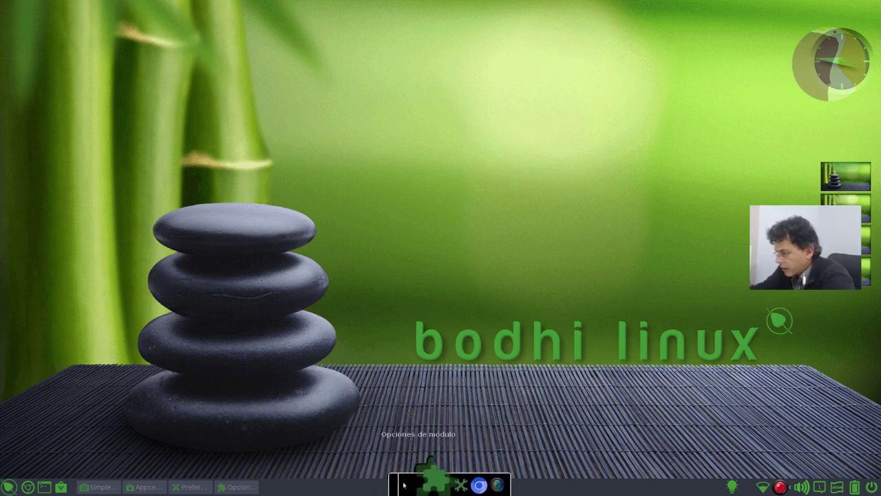
{"action": "right_click", "coordinate": [400, 486]}
{"action": "left_click", "coordinate": [403, 489]}
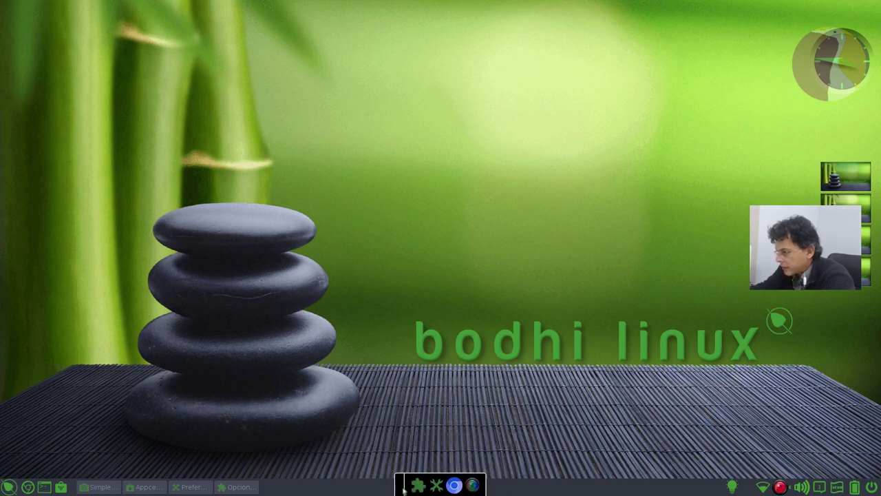
{"action": "right_click", "coordinate": [403, 489]}
{"action": "left_click", "coordinate": [403, 489]}
{"action": "right_click", "coordinate": [402, 490]}
{"action": "left_click", "coordinate": [402, 490]}
{"action": "right_click", "coordinate": [402, 490]}
{"action": "left_click", "coordinate": [402, 488]}
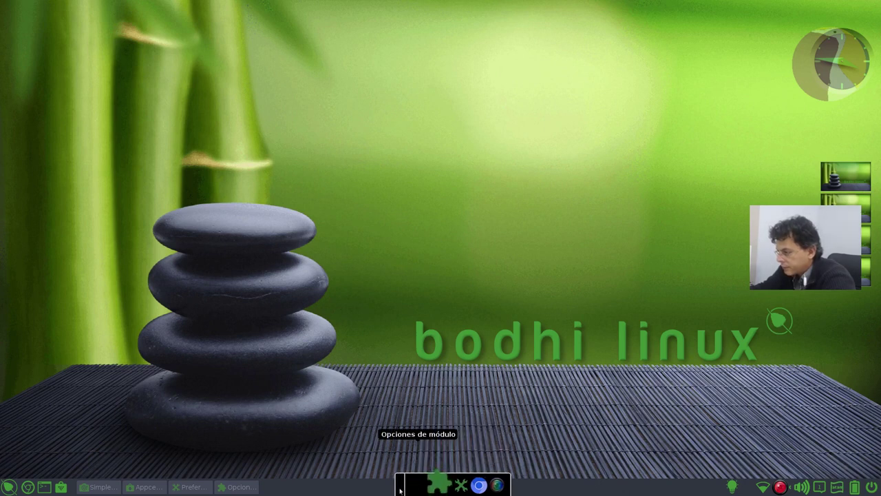
{"action": "left_click", "coordinate": [400, 490]}
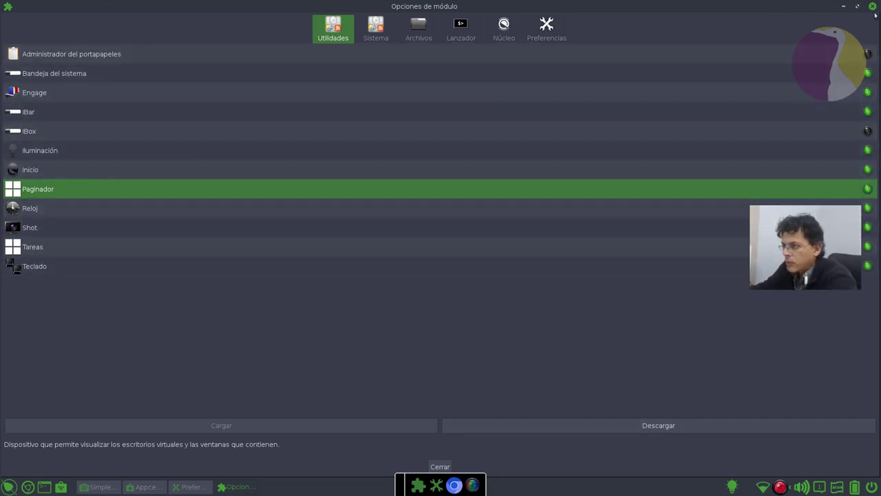
Close the module options and open the contents list of the shelf panel from the Paneles settings.
{"action": "key", "text": "Escape"}
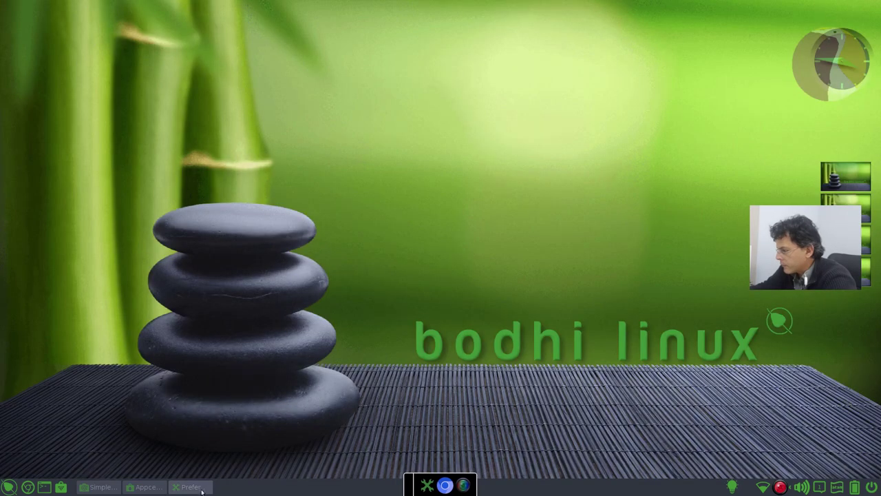
{"action": "left_click", "coordinate": [191, 486]}
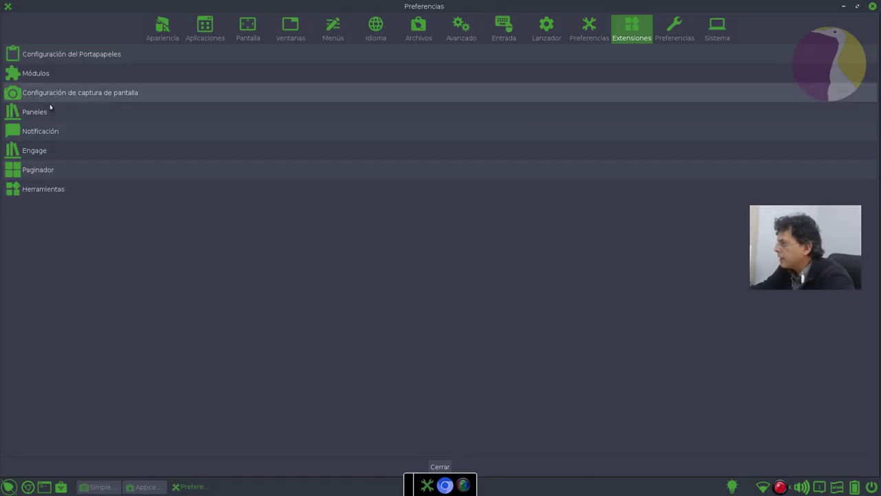
{"action": "left_click", "coordinate": [53, 112]}
{"action": "left_click_drag", "start_coordinate": [110, 8], "coordinate": [429, 165]}
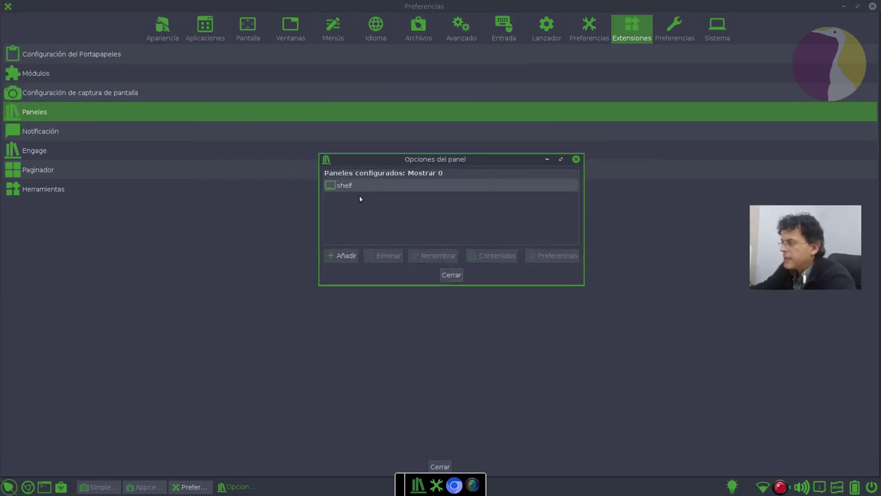
{"action": "left_click", "coordinate": [338, 186]}
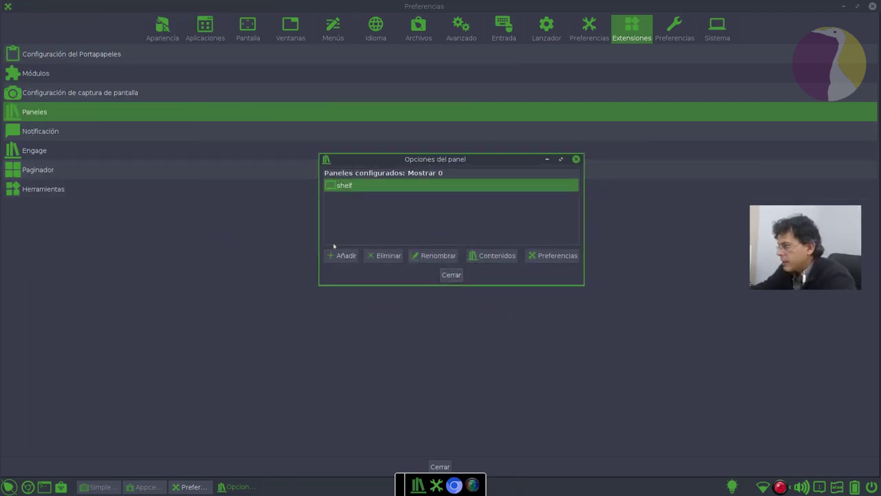
{"action": "left_click", "coordinate": [410, 189]}
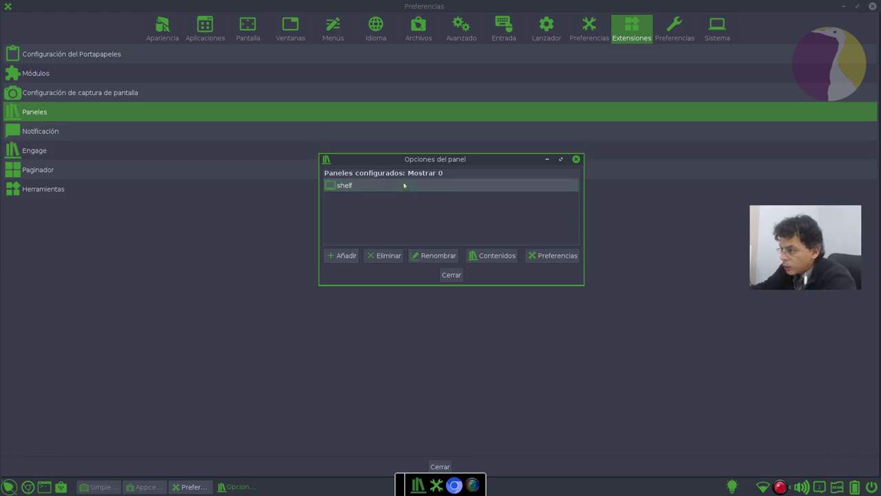
{"action": "left_click", "coordinate": [502, 256]}
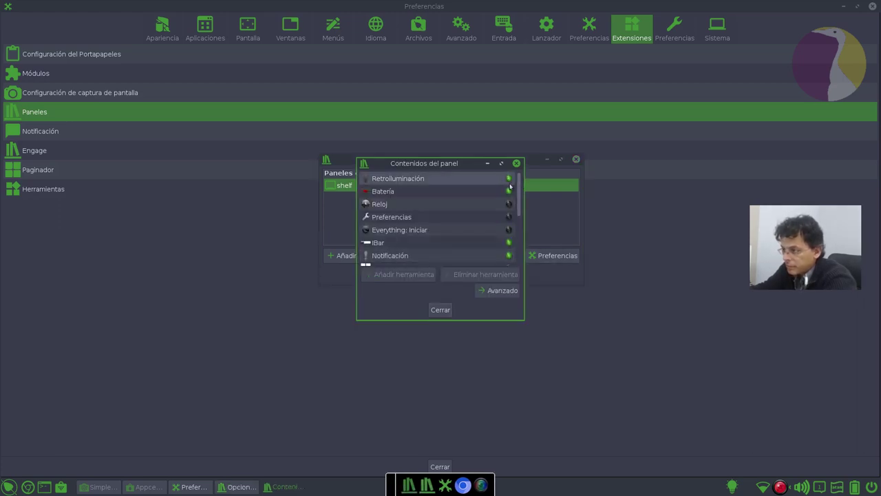
Add the Reloj gadget to the shelf panel and check its calendar pop-up.
{"action": "left_click", "coordinate": [481, 208]}
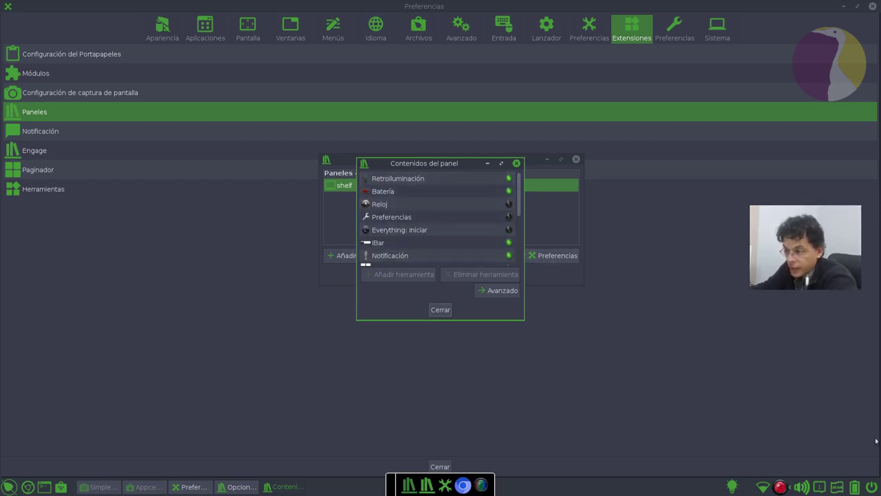
{"action": "left_click", "coordinate": [441, 204]}
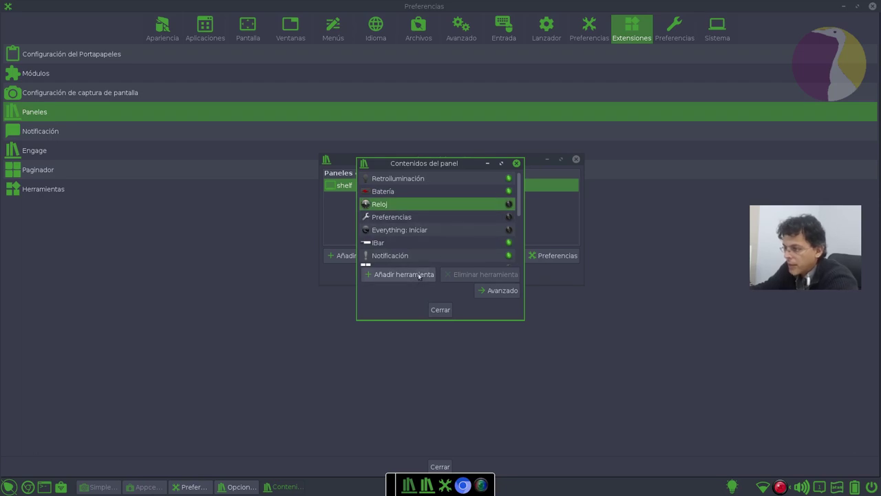
{"action": "left_click", "coordinate": [419, 275]}
{"action": "left_click", "coordinate": [864, 487]}
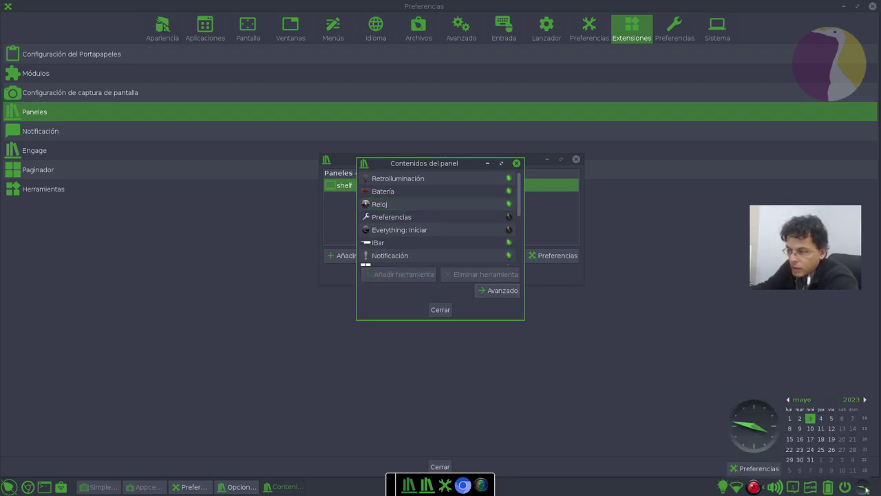
{"action": "left_click", "coordinate": [865, 488]}
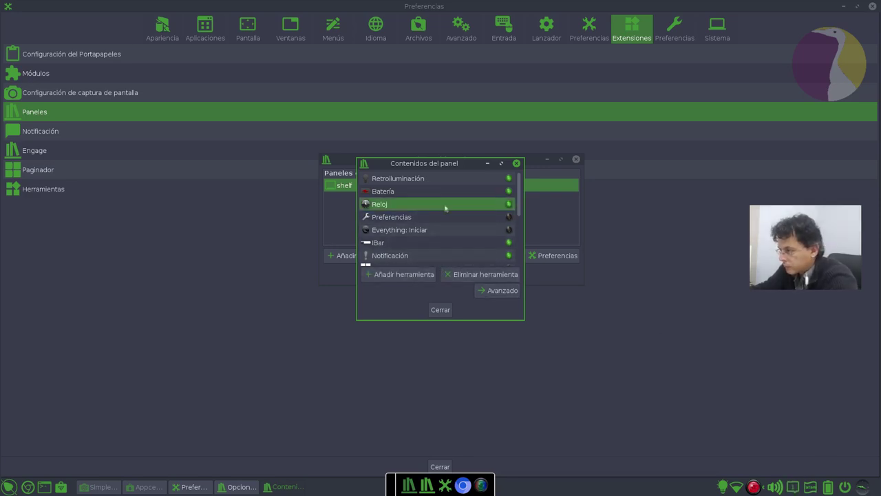
Set the shelf's clock to Digital with the 24 h format in its preferences and apply the change.
{"action": "right_click", "coordinate": [866, 488]}
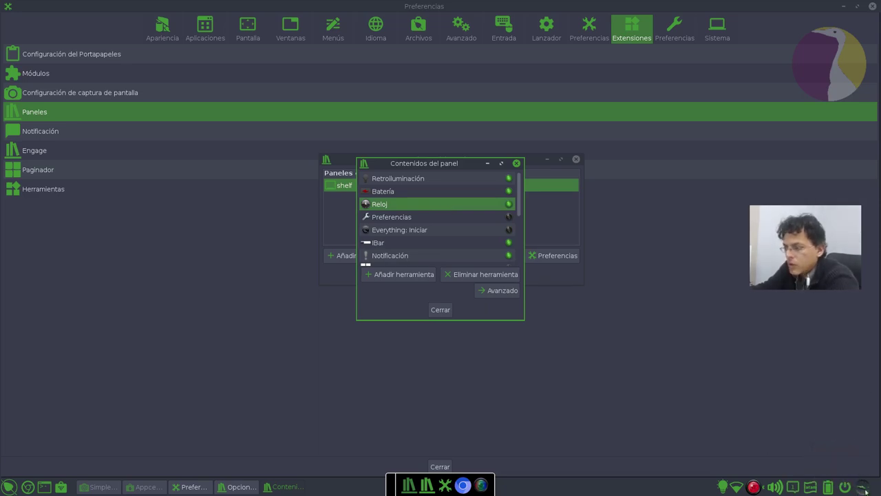
{"action": "mouse_move", "coordinate": [852, 449]}
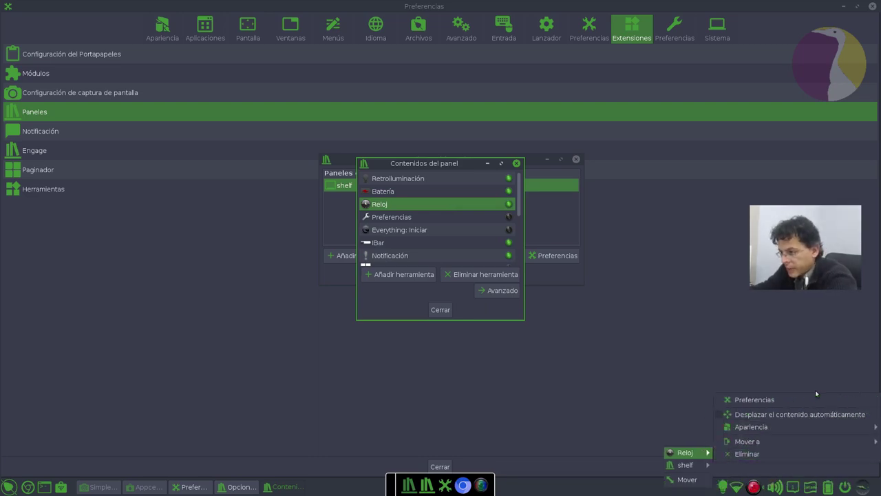
{"action": "left_click", "coordinate": [755, 399]}
{"action": "left_click_drag", "start_coordinate": [31, 9], "coordinate": [629, 177]}
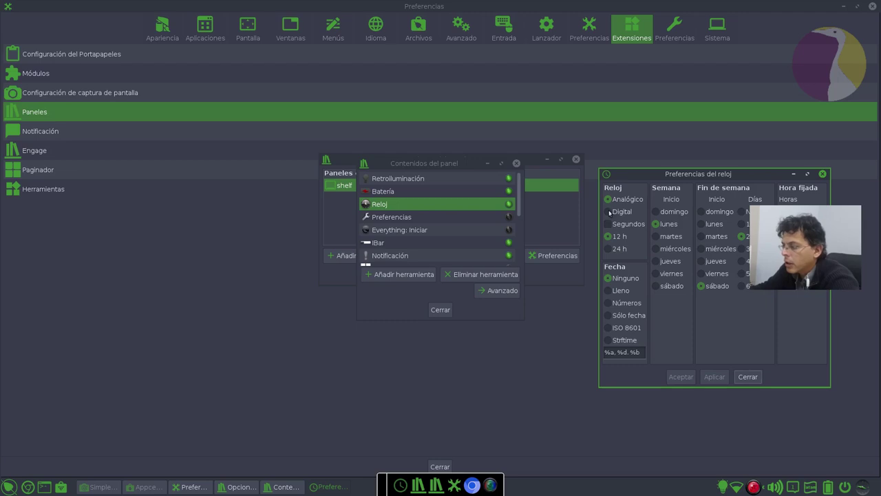
{"action": "left_click", "coordinate": [608, 212]}
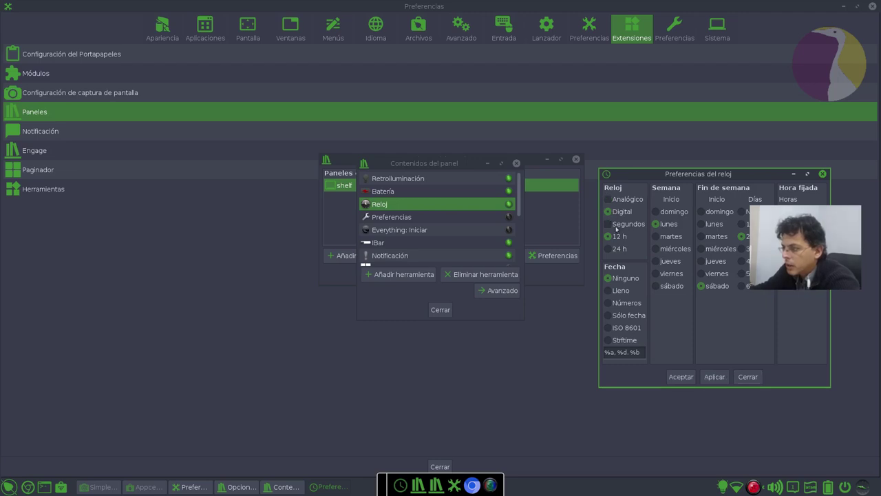
{"action": "left_click", "coordinate": [607, 250]}
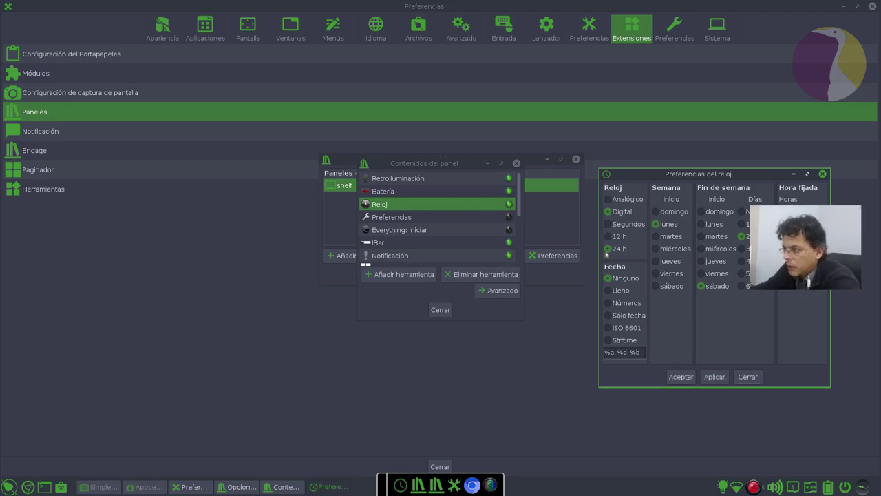
{"action": "left_click", "coordinate": [709, 378]}
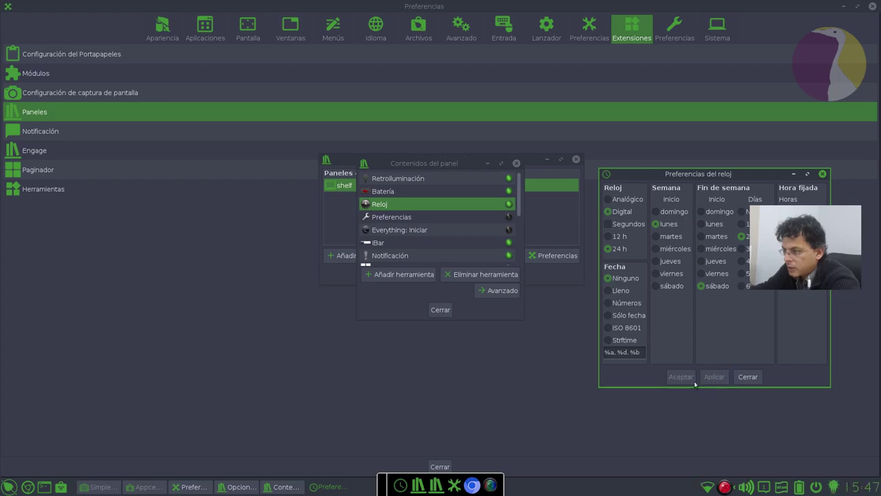
Close the clock preferences, try the shelf's clock pop-up and close the panel contents list.
{"action": "left_click", "coordinate": [748, 376]}
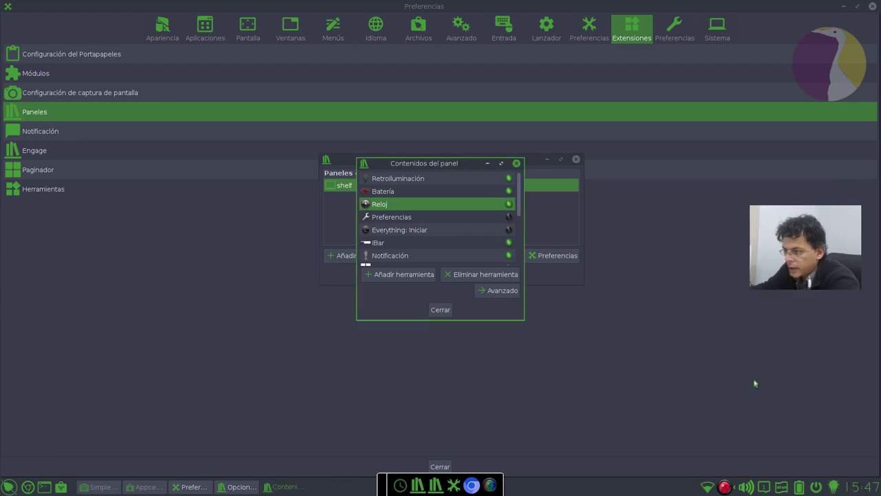
{"action": "left_click", "coordinate": [851, 486]}
{"action": "left_click", "coordinate": [851, 486]}
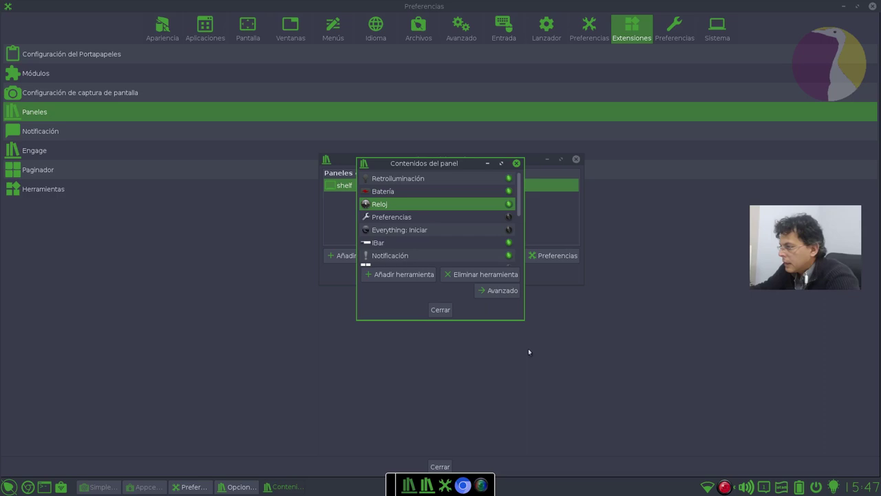
{"action": "left_click", "coordinate": [440, 309]}
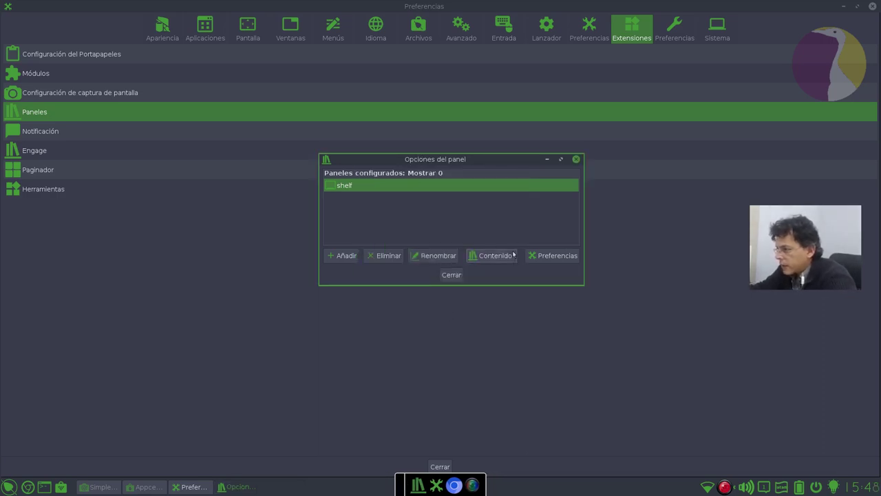
Open the shelf panel's preferences in a maximised window and set its position to the centred top edge, applying the change.
{"action": "left_click", "coordinate": [550, 260]}
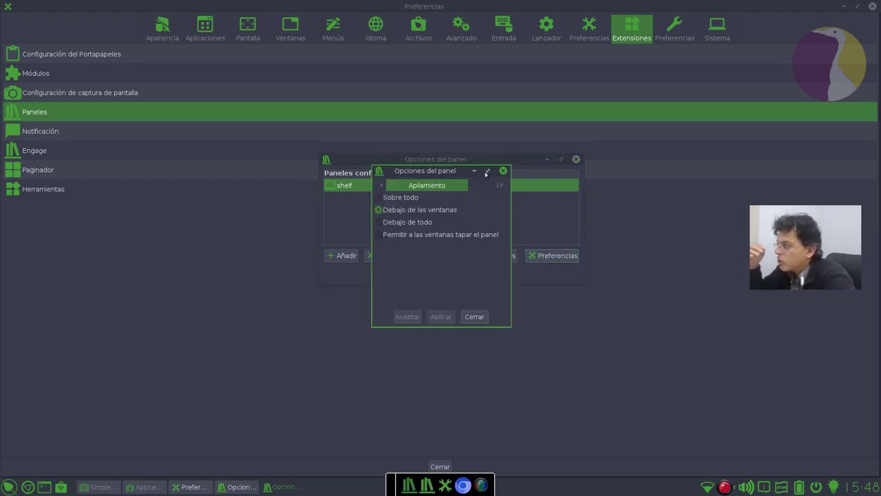
{"action": "left_click", "coordinate": [488, 171]}
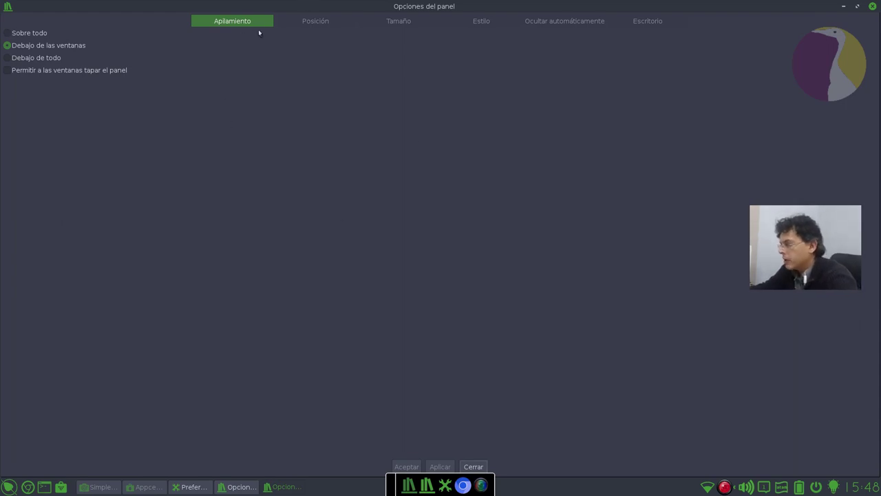
{"action": "left_click", "coordinate": [315, 21]}
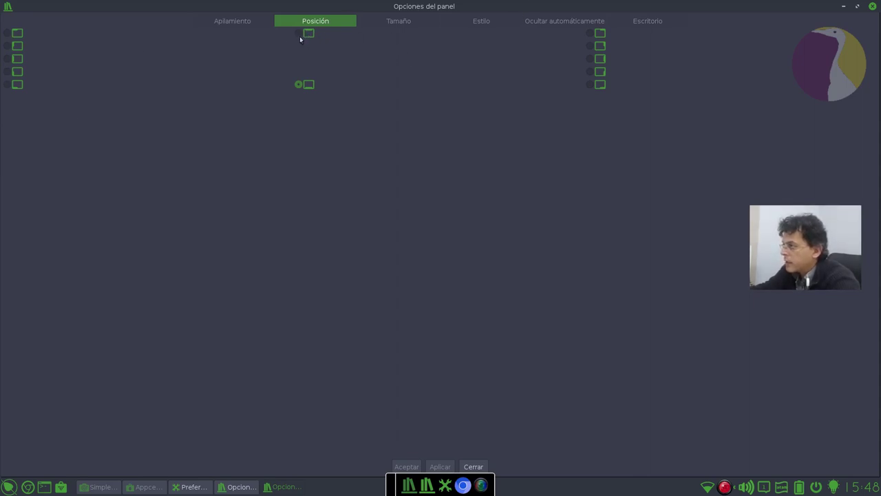
{"action": "left_click", "coordinate": [300, 34]}
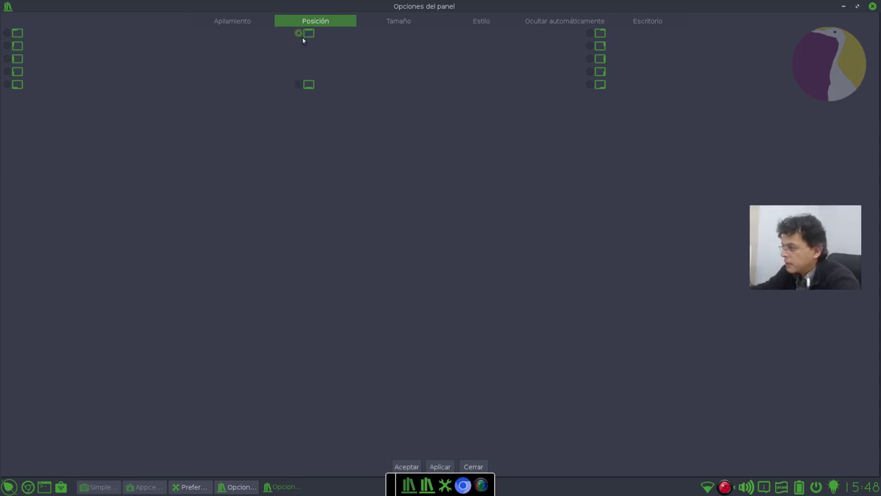
{"action": "left_click", "coordinate": [437, 464]}
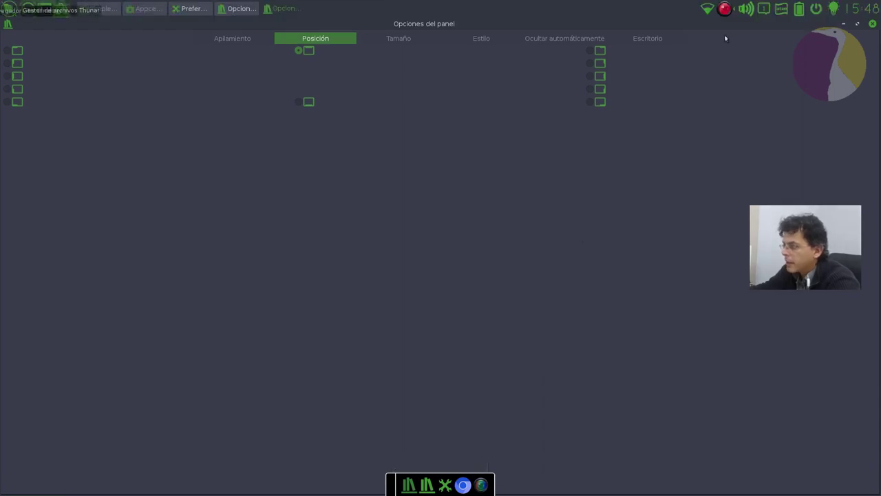
Review the shelf's size options, apply the translucent style and reveal the desktop behind to judge the effect.
{"action": "left_click", "coordinate": [411, 38]}
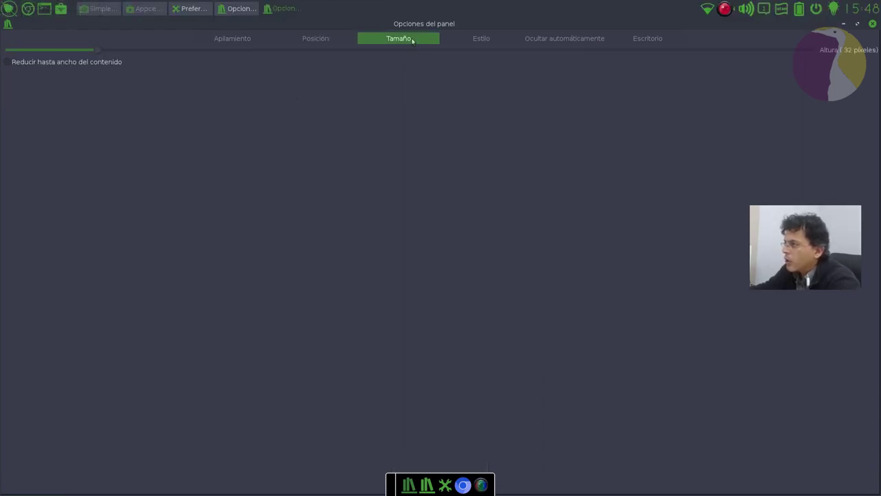
{"action": "left_click", "coordinate": [494, 42]}
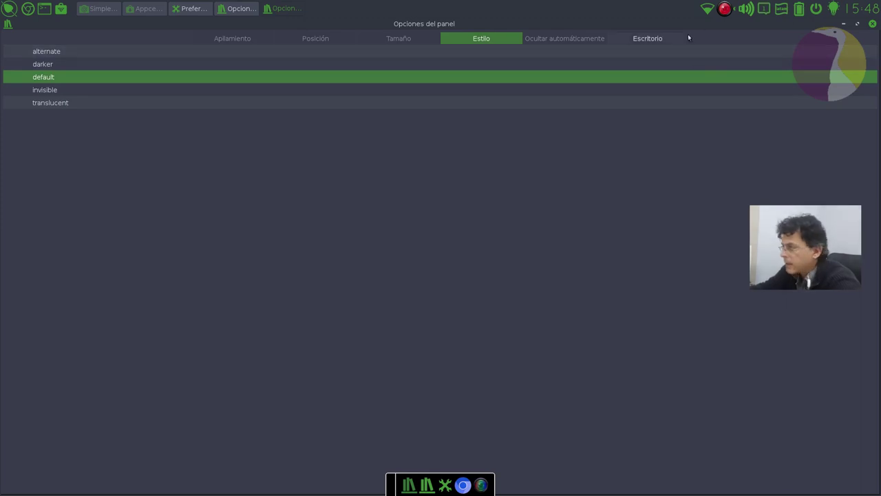
{"action": "left_click", "coordinate": [27, 106]}
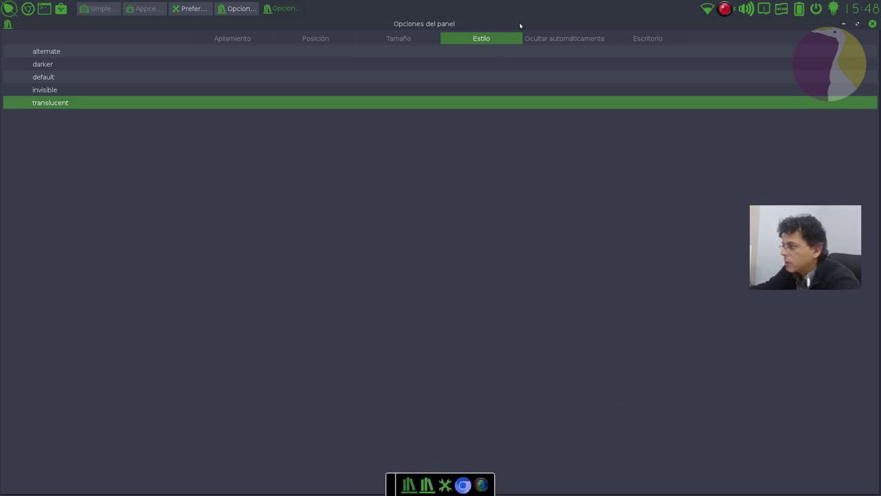
{"action": "left_click", "coordinate": [857, 24]}
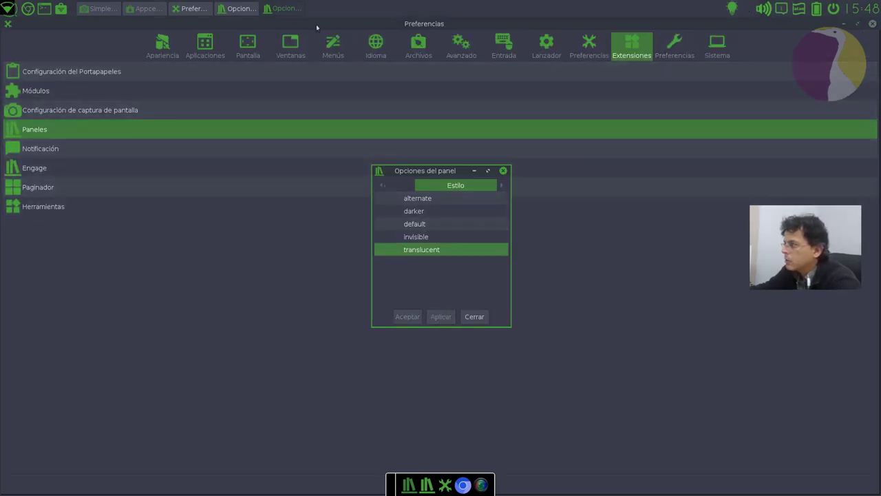
{"action": "left_click", "coordinate": [846, 24]}
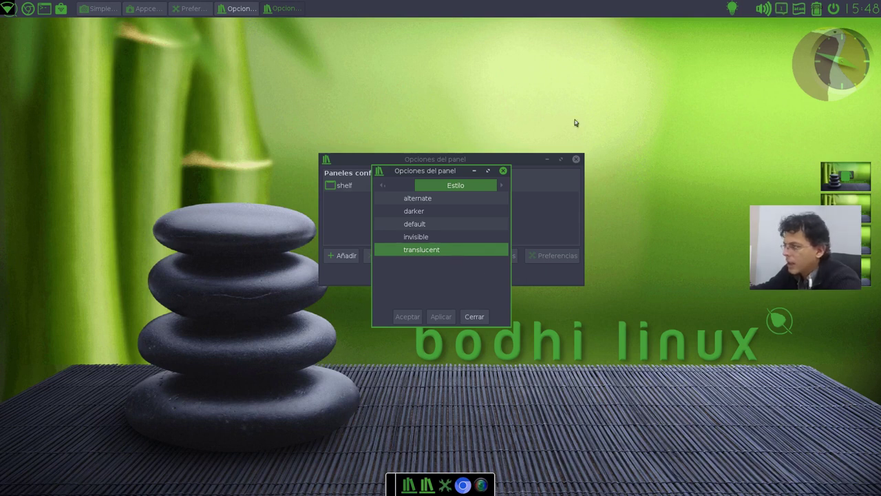
Try the invisible style on the shelf panel and dismiss the resulting dialog.
{"action": "left_click", "coordinate": [448, 225]}
{"action": "left_click", "coordinate": [428, 238]}
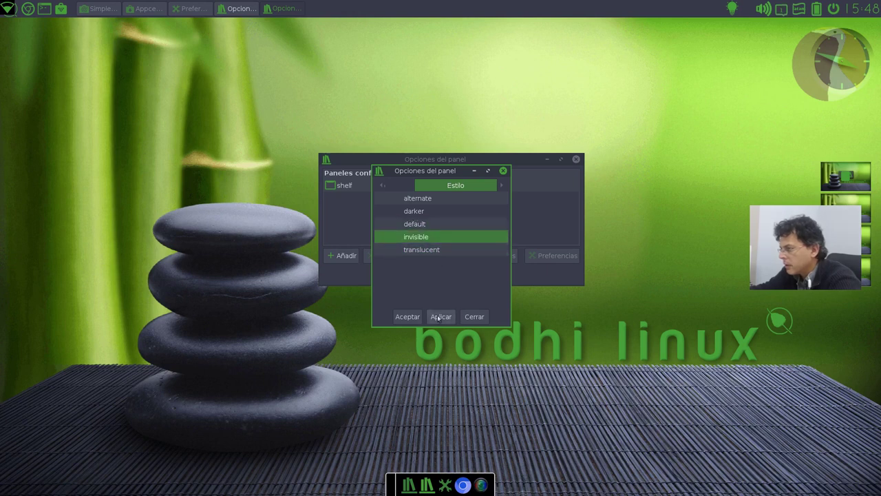
{"action": "left_click", "coordinate": [440, 316]}
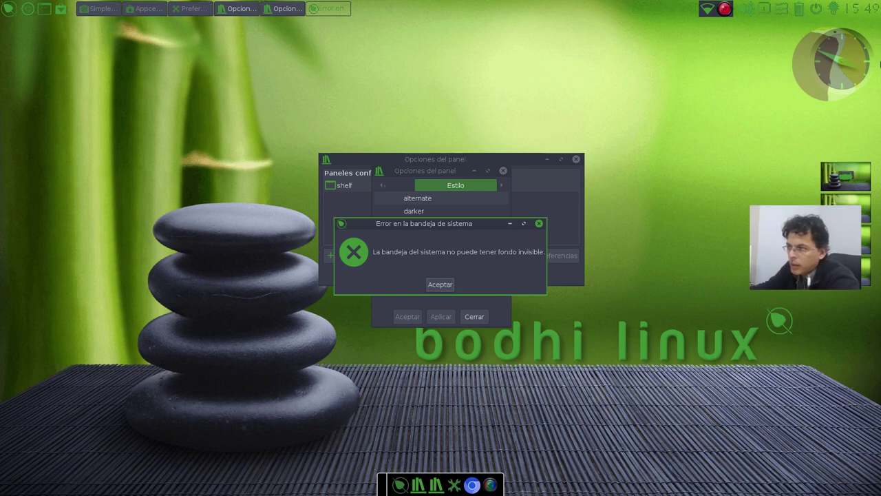
{"action": "left_click", "coordinate": [441, 285]}
Apply the default style to the shelf panel and close both panel option windows.
{"action": "left_click", "coordinate": [430, 225]}
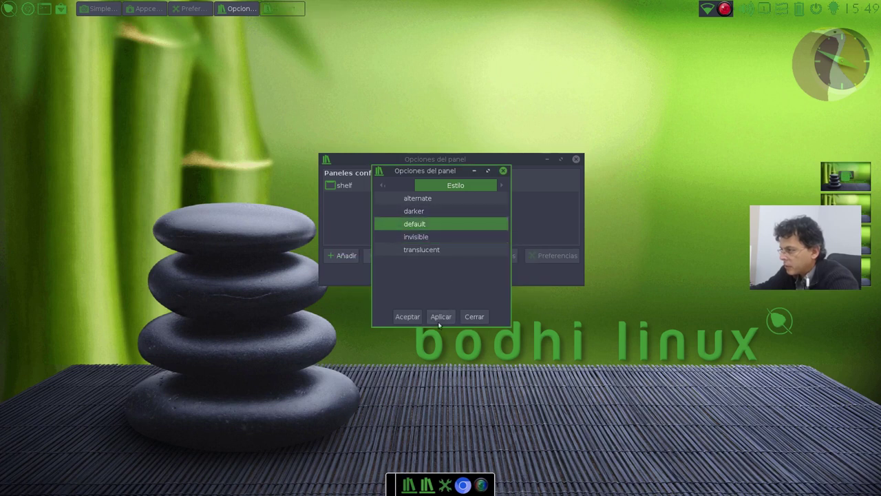
{"action": "left_click", "coordinate": [446, 318]}
{"action": "left_click", "coordinate": [465, 318]}
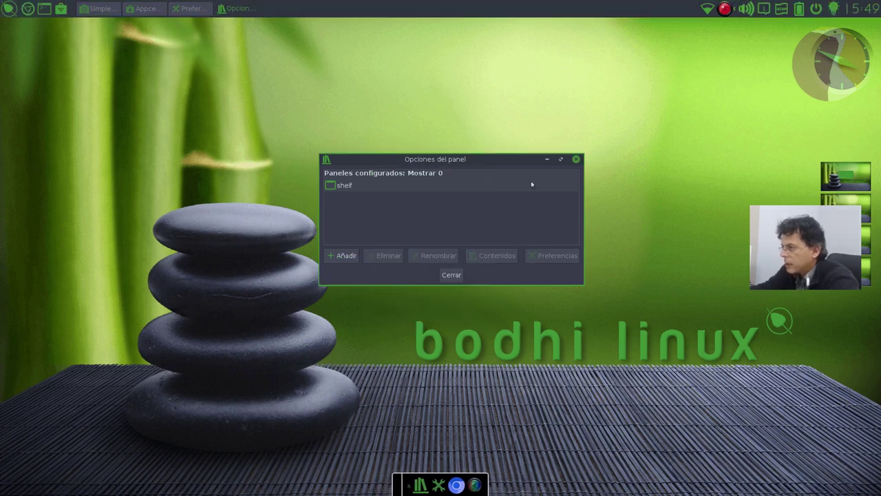
{"action": "left_click", "coordinate": [451, 275]}
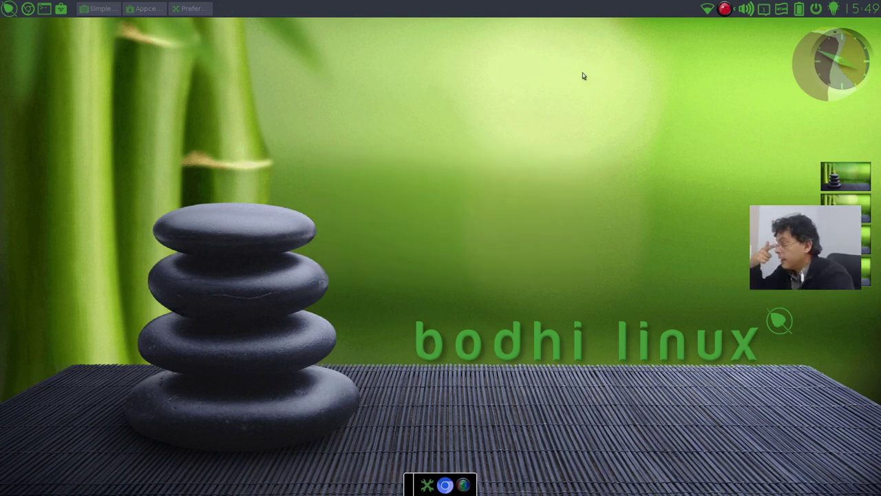
Open the Engage configuration of the Barra / Zone 0 instance from the Extensiones preferences and place its windows clear of the list.
{"action": "left_click", "coordinate": [192, 8]}
{"action": "double_click", "coordinate": [105, 176]}
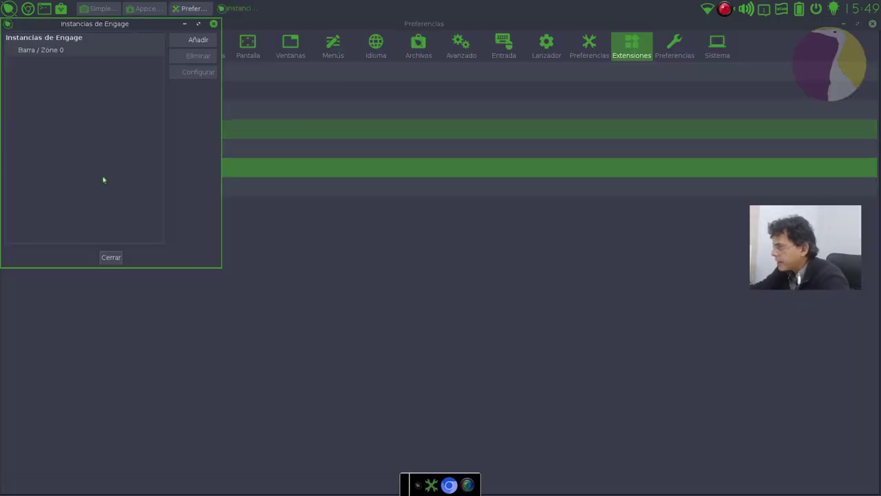
{"action": "left_click_drag", "start_coordinate": [111, 31], "coordinate": [610, 152]}
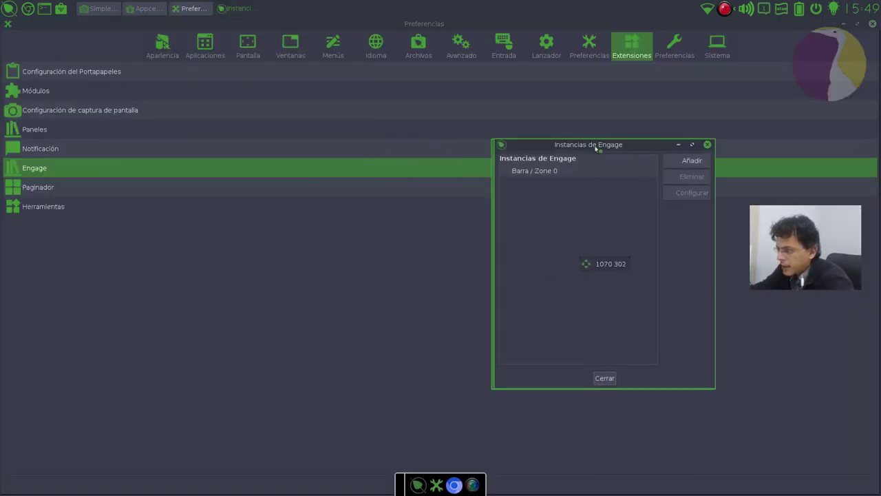
{"action": "left_click", "coordinate": [541, 170]}
{"action": "left_click", "coordinate": [693, 193]}
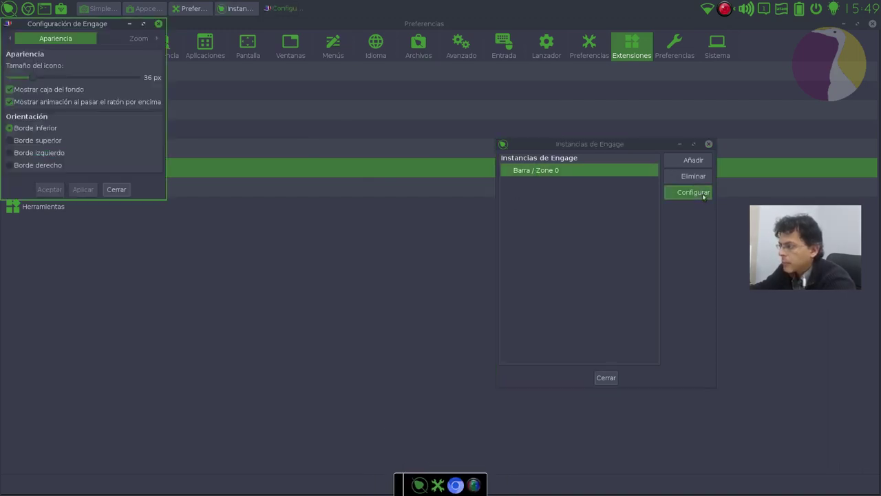
{"action": "left_click_drag", "start_coordinate": [66, 27], "coordinate": [455, 236]}
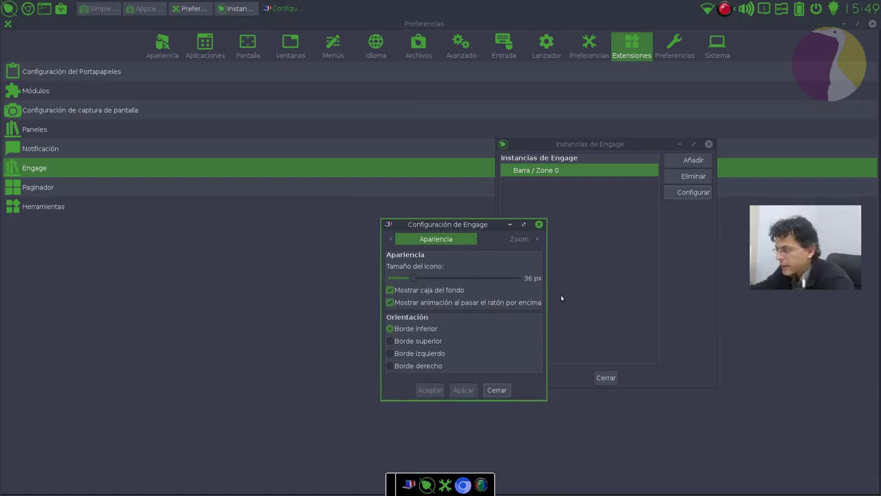
Reduce the Engage dock's zoom factor to 1.27 and look at its bar elements.
{"action": "left_click", "coordinate": [519, 239]}
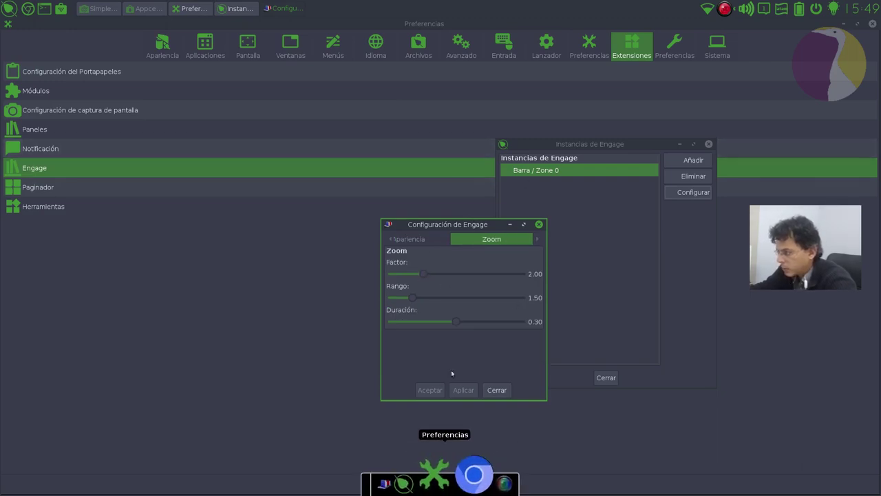
{"action": "left_click_drag", "start_coordinate": [425, 270], "coordinate": [400, 274]}
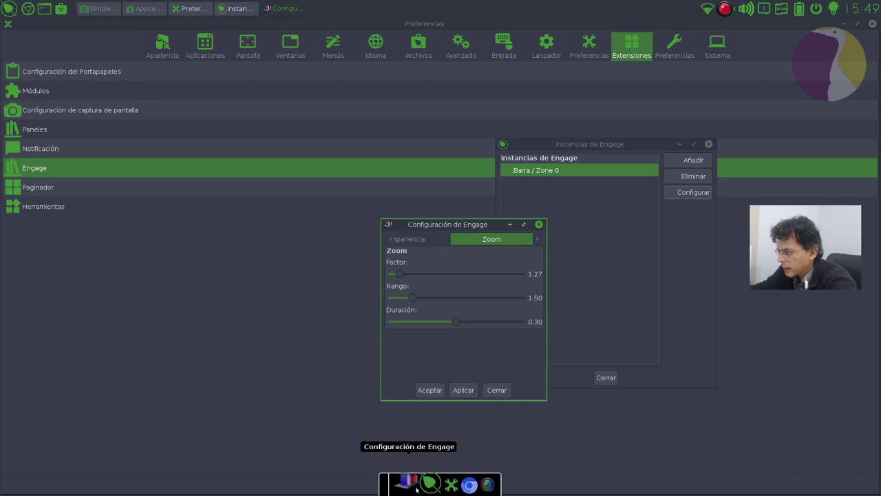
{"action": "left_click", "coordinate": [536, 239]}
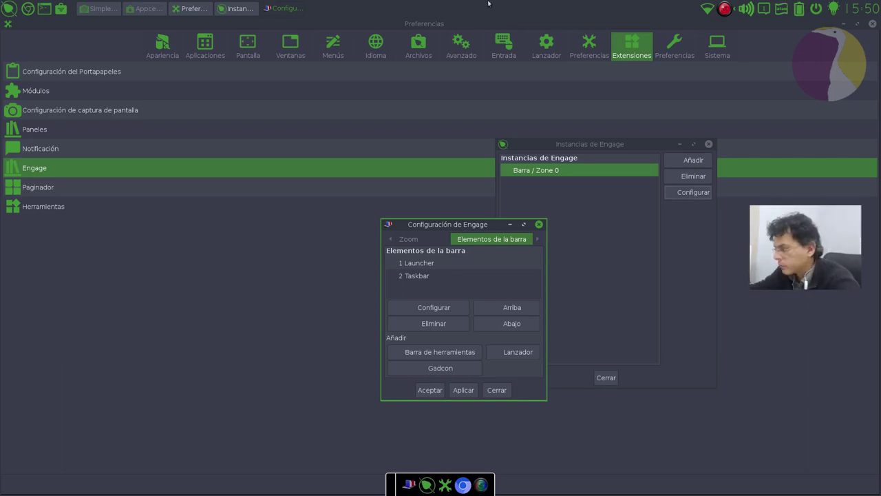
Set the Engage dock's auto-hide mode to Hide when Window overlaps, apply it, view the other options and close the Engage windows.
{"action": "left_click", "coordinate": [538, 238]}
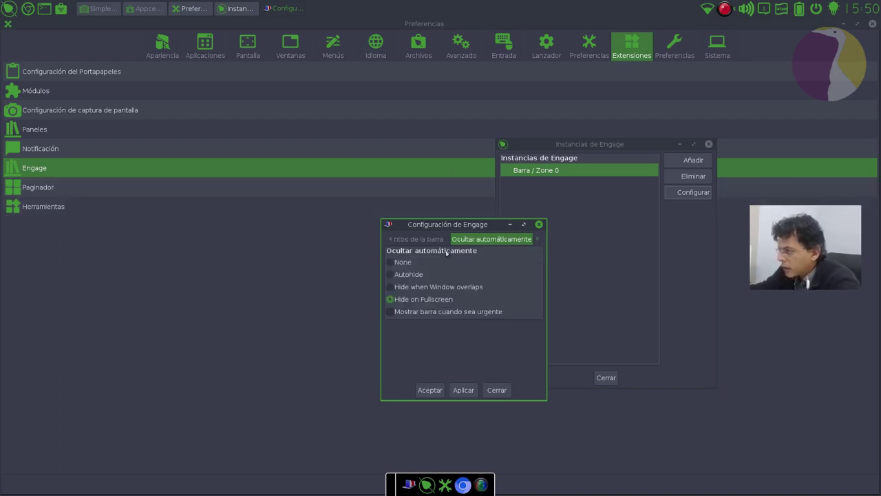
{"action": "left_click", "coordinate": [438, 287]}
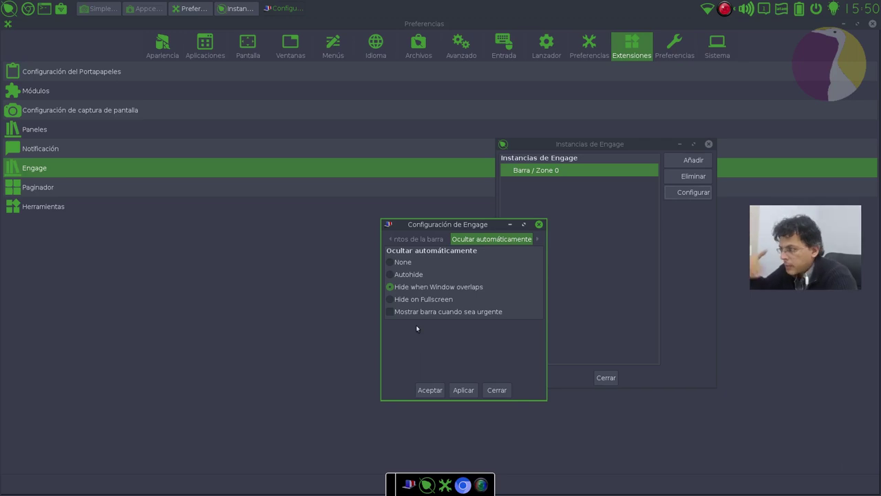
{"action": "left_click", "coordinate": [477, 392]}
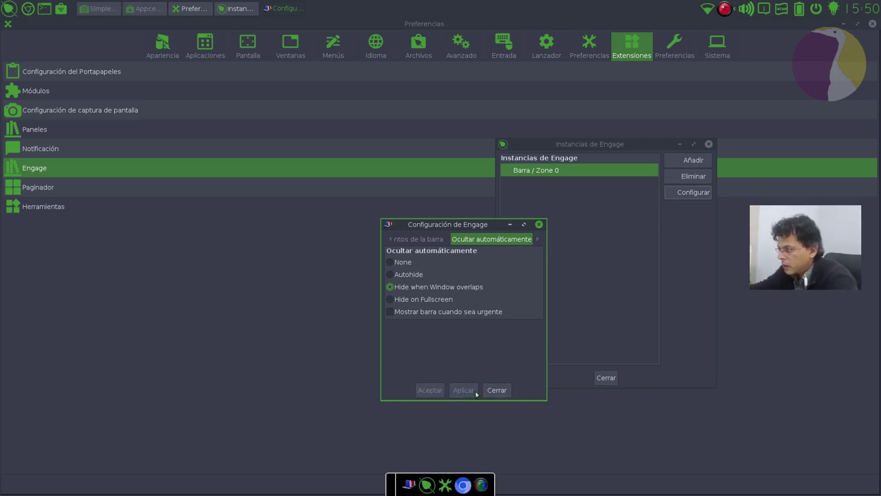
{"action": "left_click", "coordinate": [536, 238]}
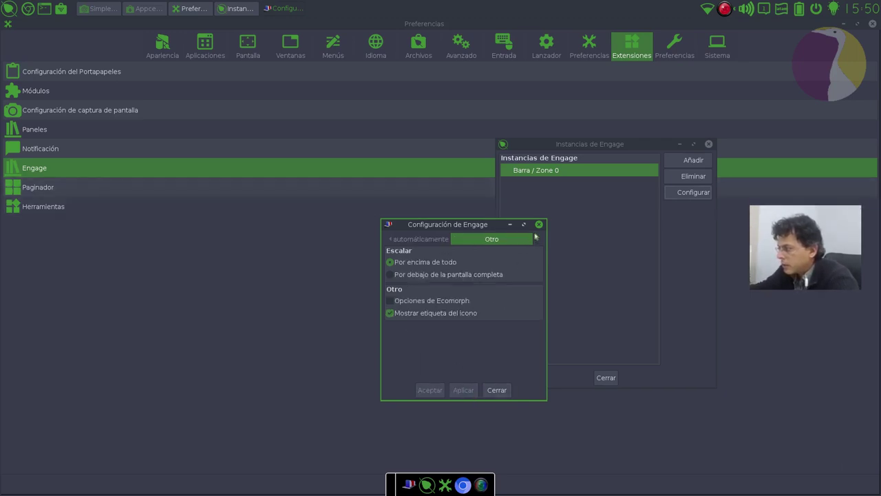
{"action": "left_click", "coordinate": [496, 390]}
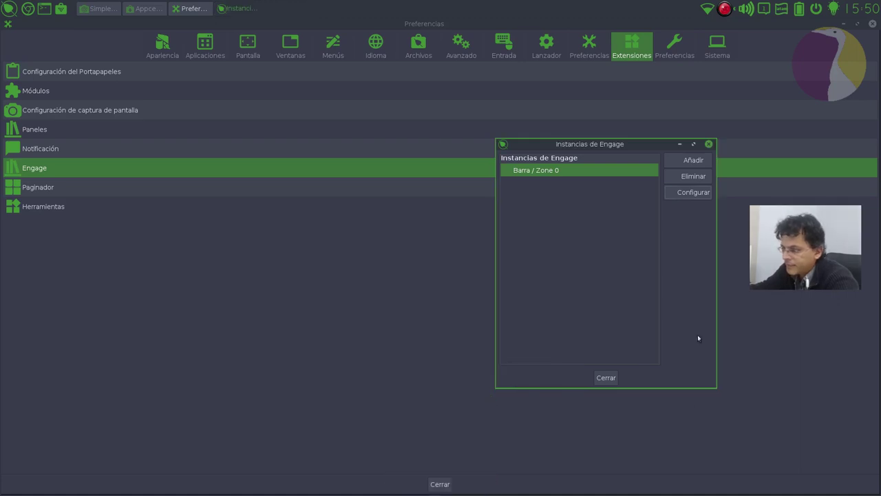
{"action": "left_click", "coordinate": [603, 378]}
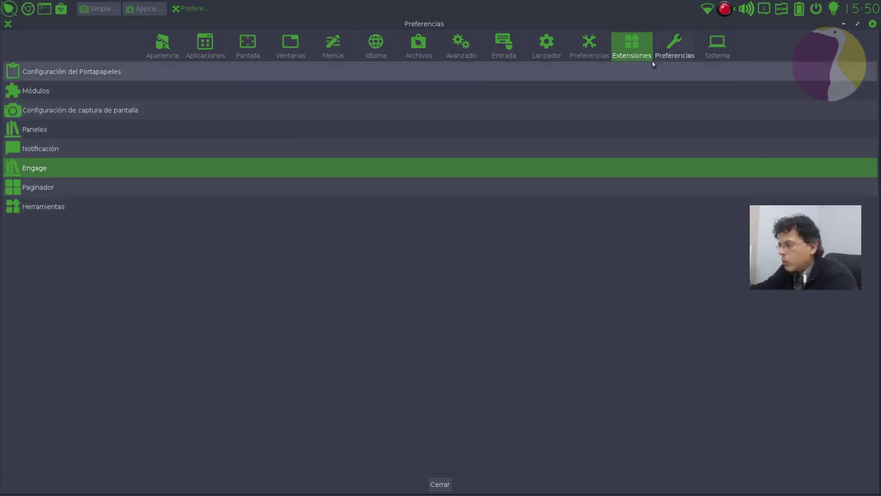
Open the transition options from the Apariencia preferences, reposition the window, preview Crossfade and select Vswipe for the Inicio event.
{"action": "left_click", "coordinate": [170, 54]}
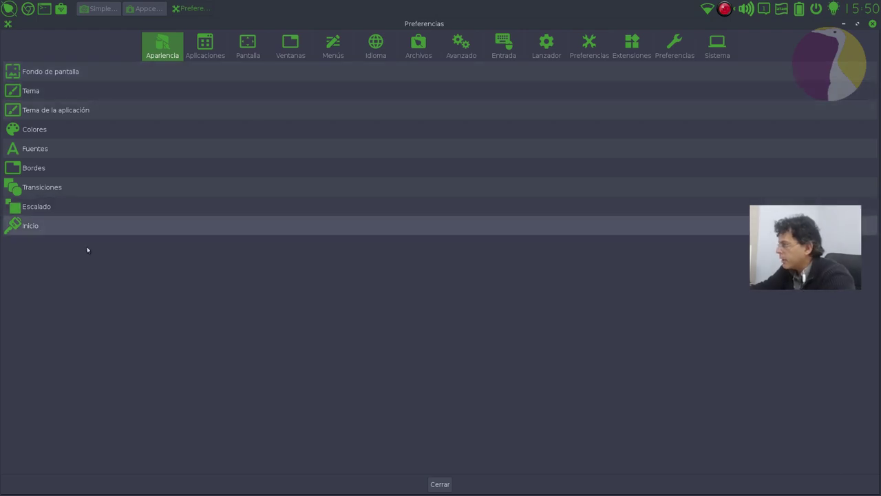
{"action": "left_click", "coordinate": [67, 184]}
{"action": "left_click_drag", "start_coordinate": [69, 30], "coordinate": [490, 195]}
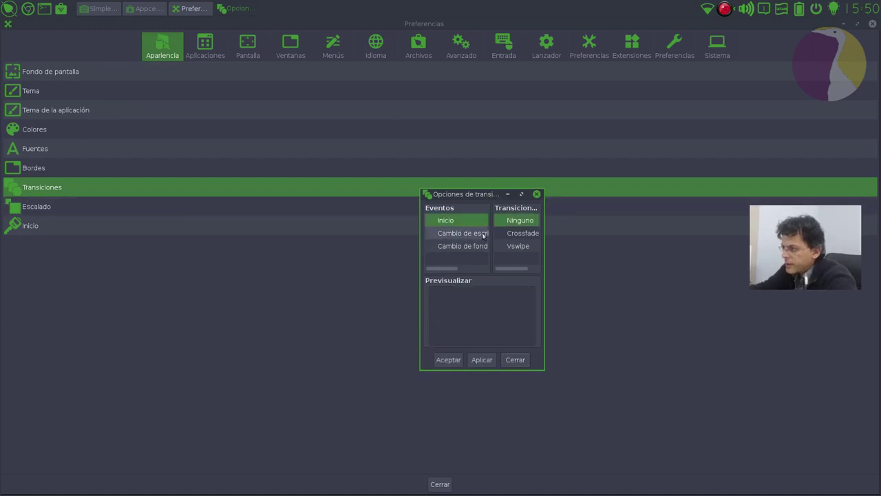
{"action": "left_click", "coordinate": [522, 237]}
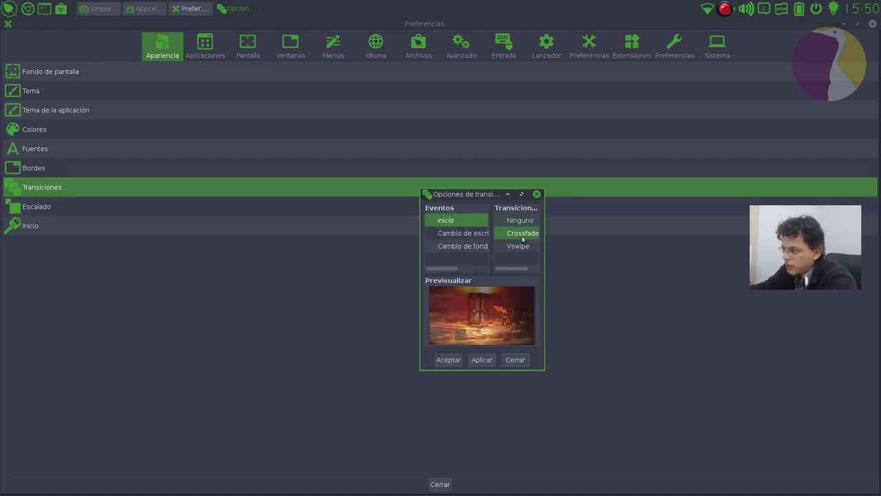
{"action": "left_click", "coordinate": [525, 248]}
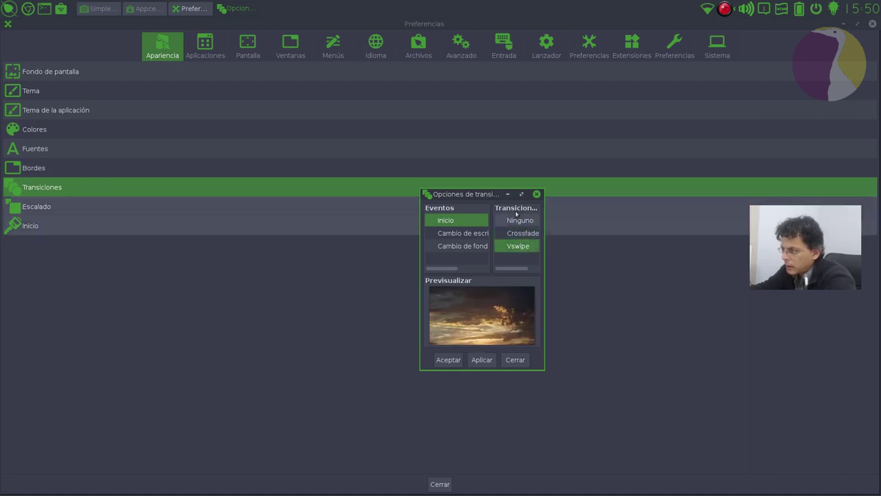
Select the Vswipe transition for the desktop change event after previewing Crossfade, apply it and close the transition options.
{"action": "left_click", "coordinate": [483, 235]}
{"action": "left_click", "coordinate": [524, 233]}
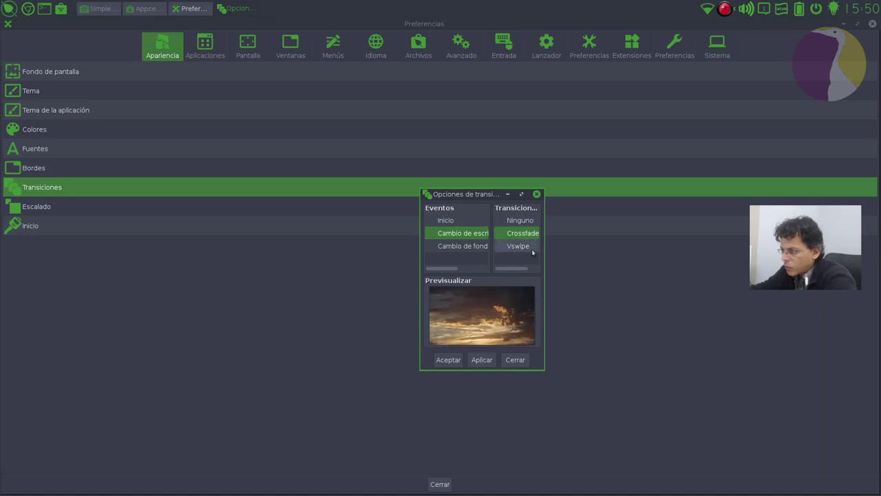
{"action": "left_click", "coordinate": [532, 252]}
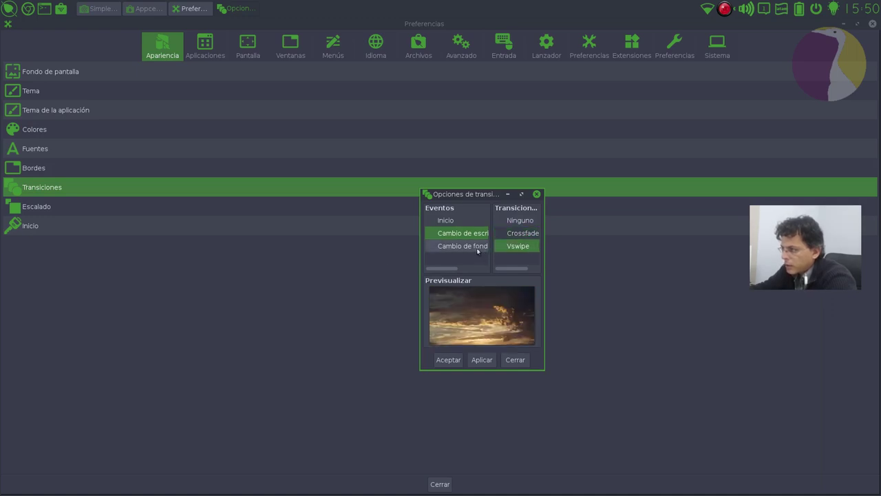
{"action": "left_click", "coordinate": [476, 358]}
{"action": "left_click", "coordinate": [516, 359]}
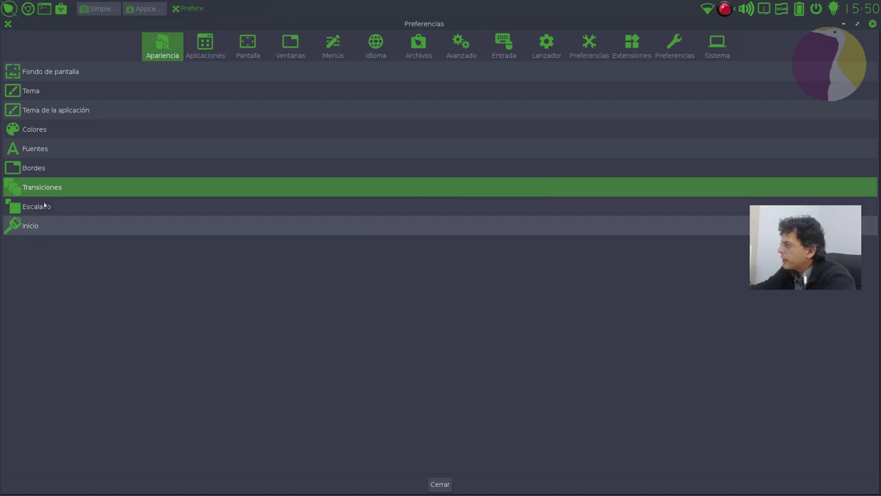
Look at the Fuentes and Colores options of the appearance preferences and close each one.
{"action": "left_click", "coordinate": [92, 147]}
{"action": "key", "text": "Escape"}
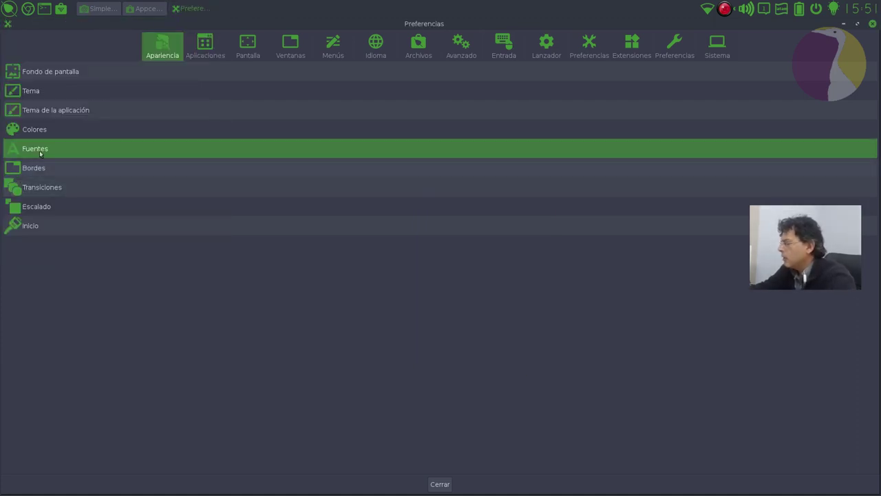
{"action": "left_click", "coordinate": [372, 129]}
{"action": "key", "text": "Escape"}
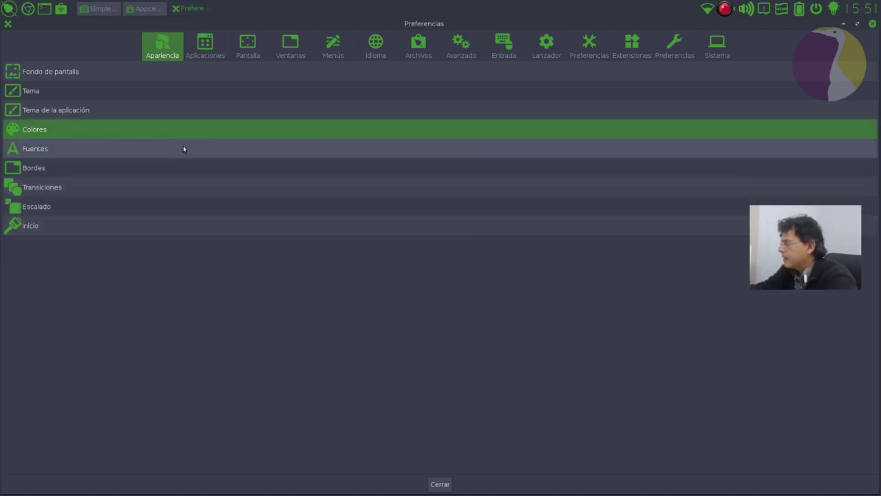
Open the desktop theme selector, place it clear of the list and apply the default system theme.
{"action": "left_click", "coordinate": [70, 85]}
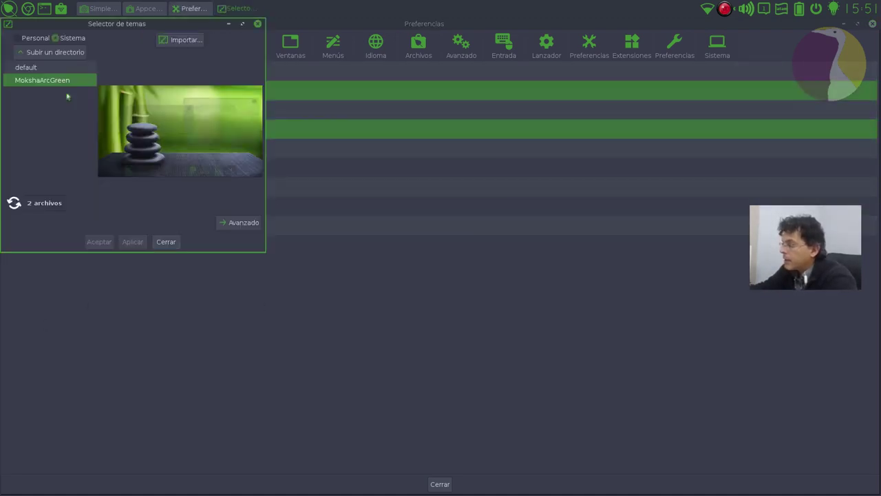
{"action": "left_click_drag", "start_coordinate": [169, 31], "coordinate": [460, 174]}
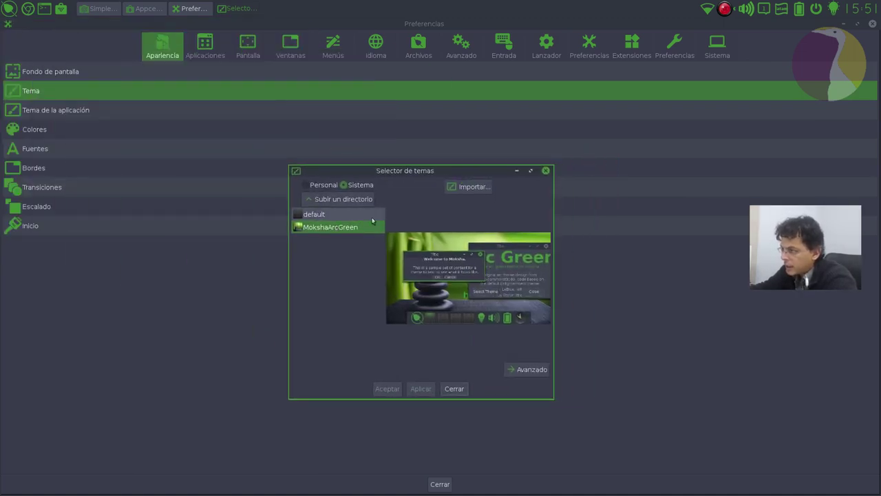
{"action": "left_click", "coordinate": [329, 219]}
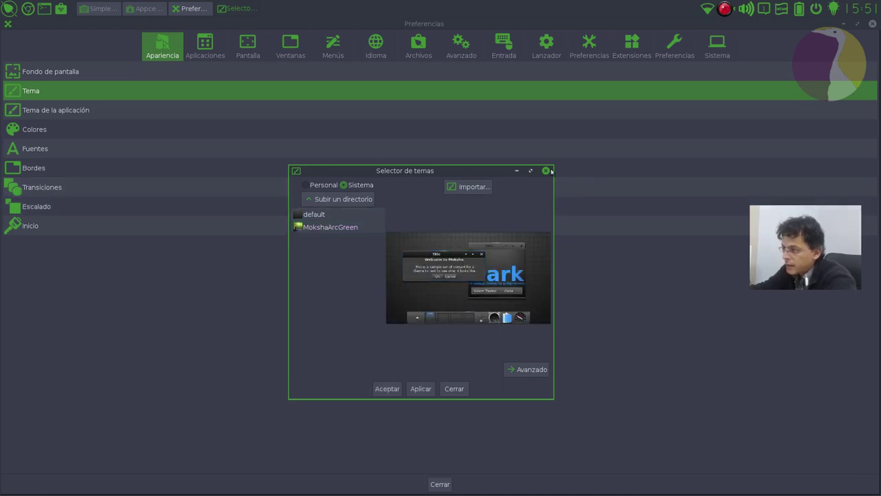
{"action": "left_click", "coordinate": [419, 390]}
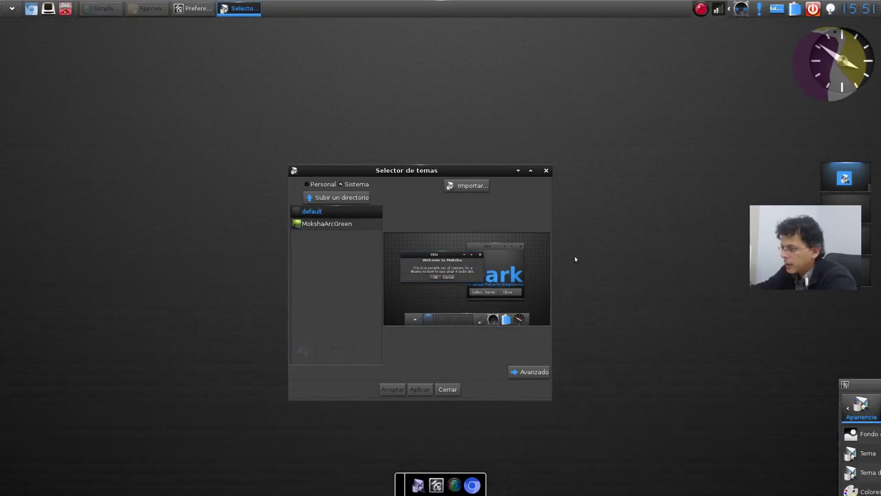
Arrange the preferences and theme selector windows side by side and close both.
{"action": "left_click_drag", "start_coordinate": [878, 382], "coordinate": [591, 133]}
{"action": "left_click_drag", "start_coordinate": [405, 170], "coordinate": [285, 141]}
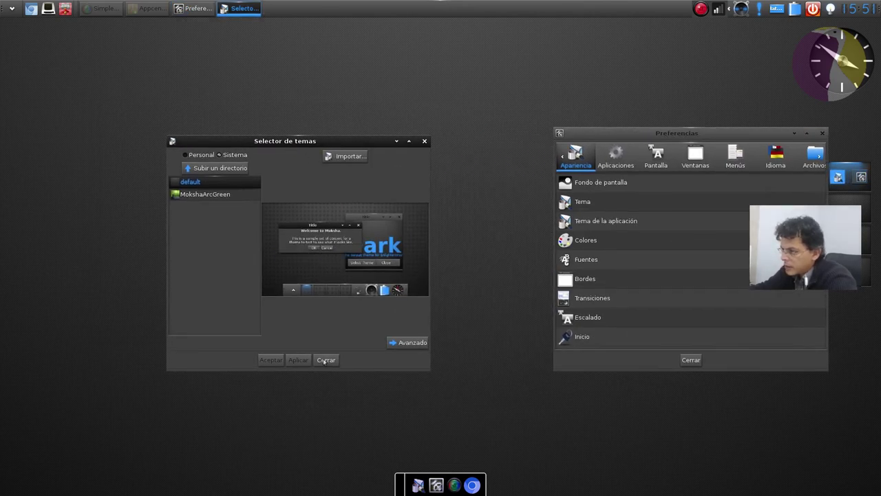
{"action": "left_click", "coordinate": [325, 360]}
{"action": "left_click", "coordinate": [691, 359]}
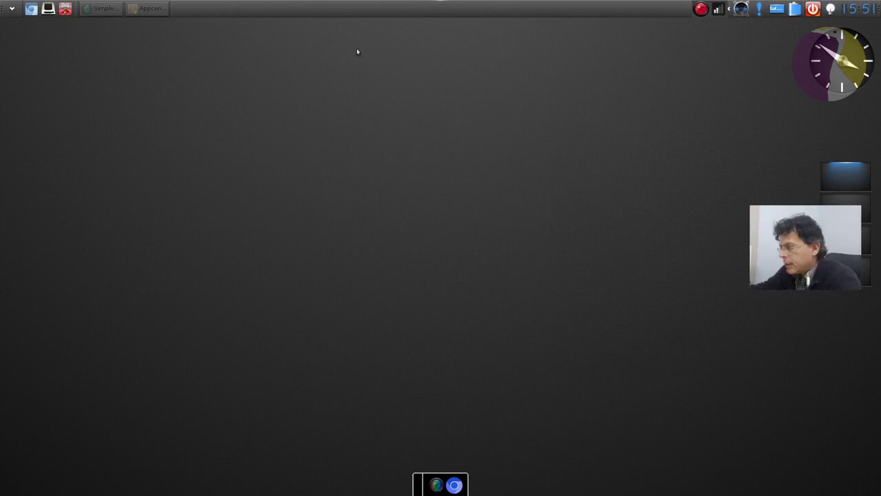
Check how the desktop menu and the minimised application windows look under the new theme.
{"action": "right_click", "coordinate": [389, 110]}
{"action": "left_click", "coordinate": [378, 189]}
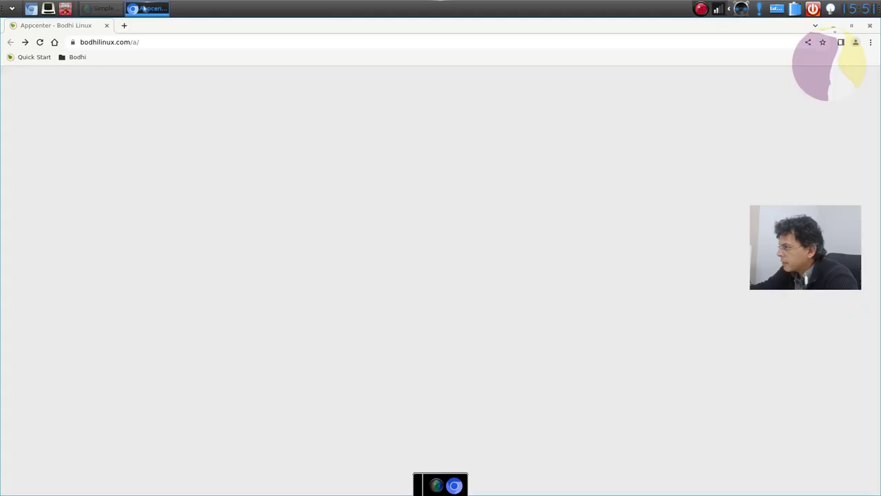
{"action": "left_click", "coordinate": [104, 8]}
{"action": "left_click", "coordinate": [103, 8]}
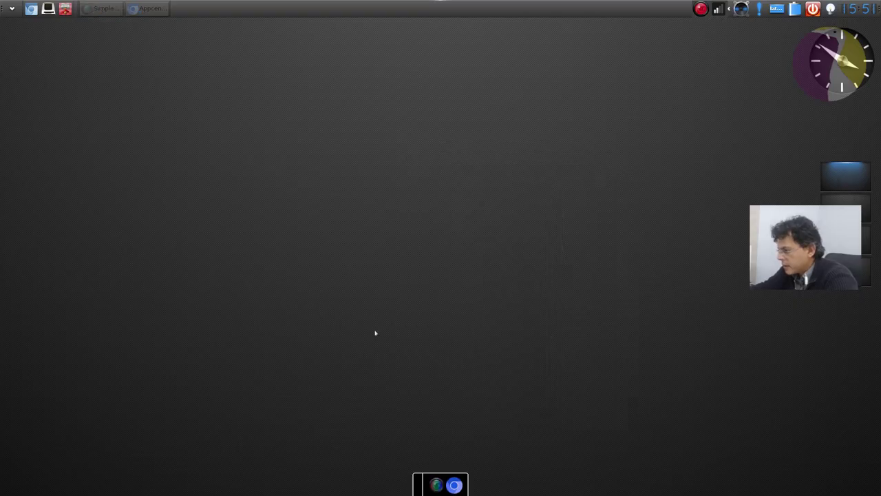
Open the wallpaper options from the main menu's preferences and browse the personal directories for a background.
{"action": "left_click", "coordinate": [17, 8]}
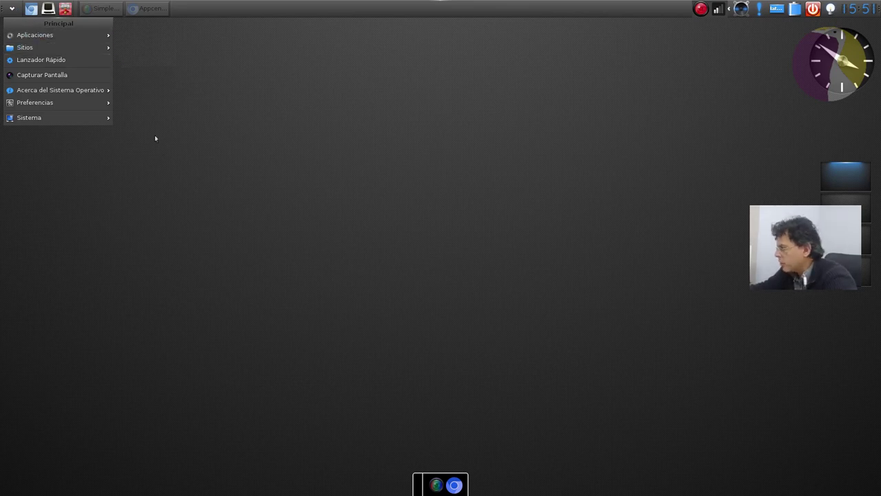
{"action": "mouse_move", "coordinate": [73, 104]}
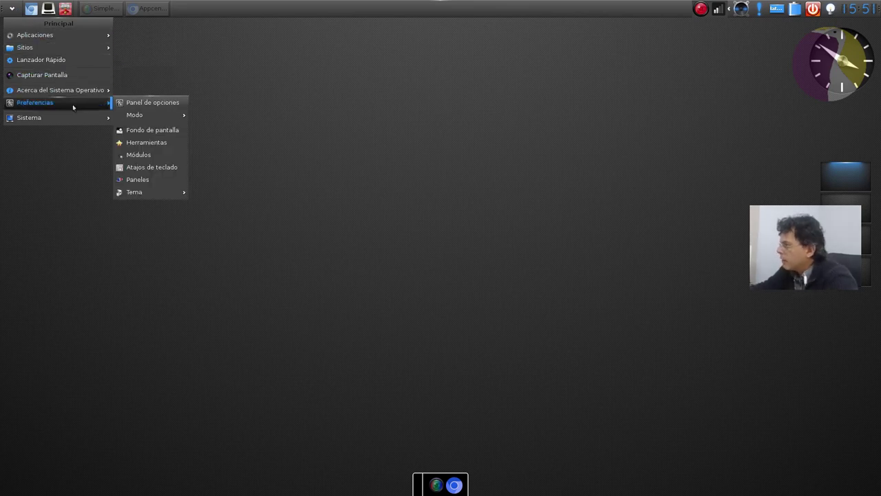
{"action": "left_click", "coordinate": [150, 130]}
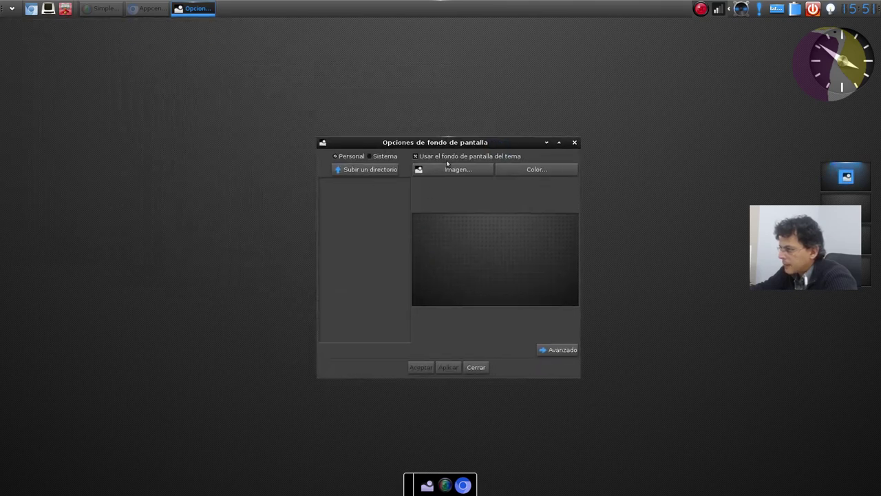
{"action": "left_click", "coordinate": [444, 157]}
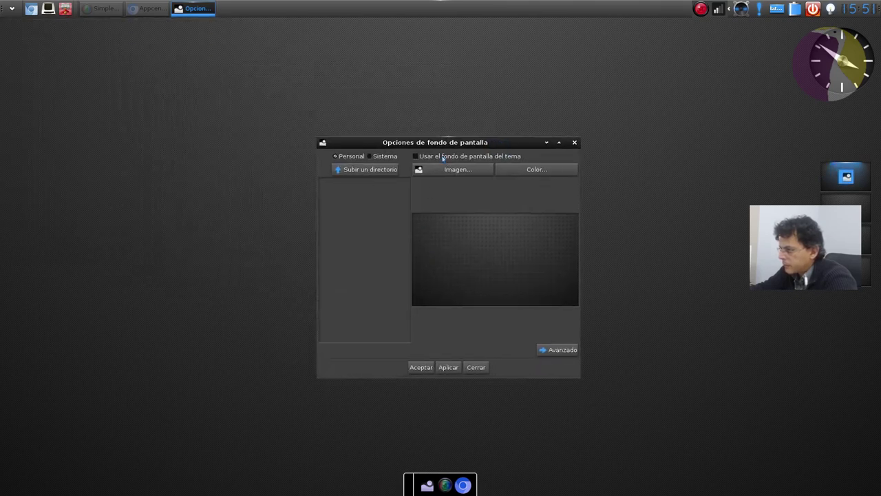
{"action": "left_click", "coordinate": [381, 172]}
{"action": "double_click", "coordinate": [383, 197]}
{"action": "left_click", "coordinate": [379, 172]}
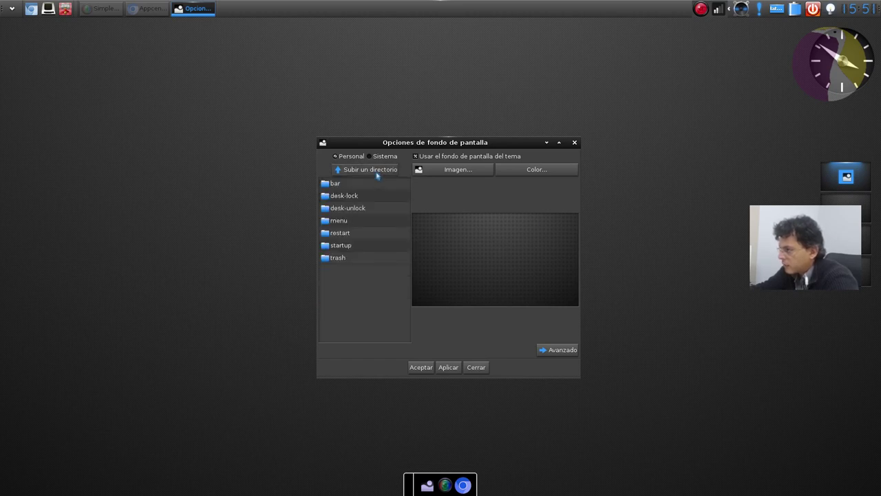
Apply MokshaArcGreen from the system themes directory as the desktop wallpaper and close the wallpaper options.
{"action": "left_click", "coordinate": [384, 161]}
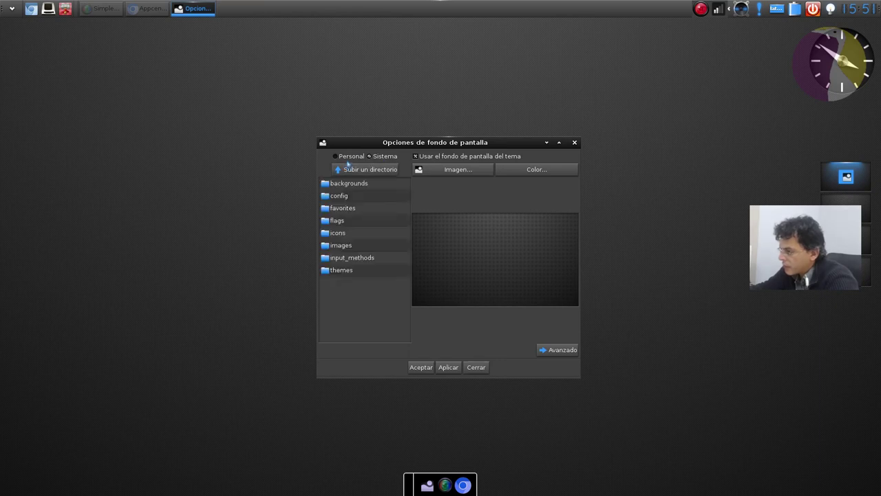
{"action": "double_click", "coordinate": [365, 245]}
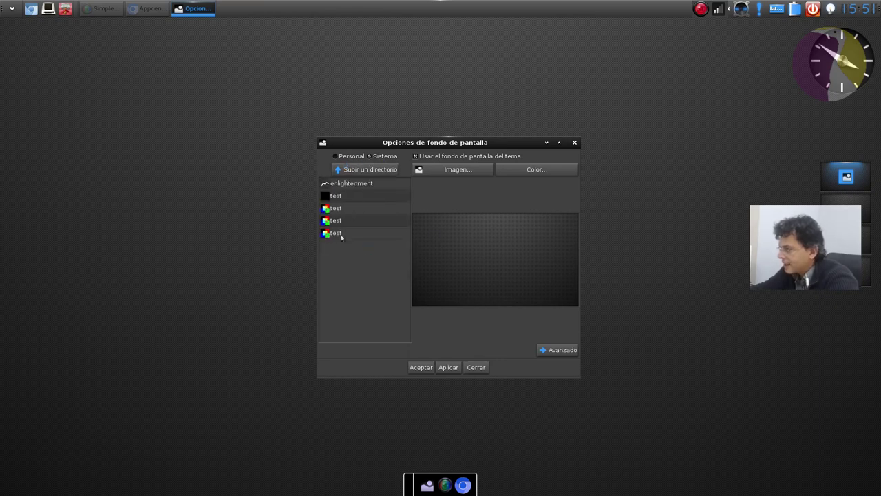
{"action": "left_click", "coordinate": [367, 171]}
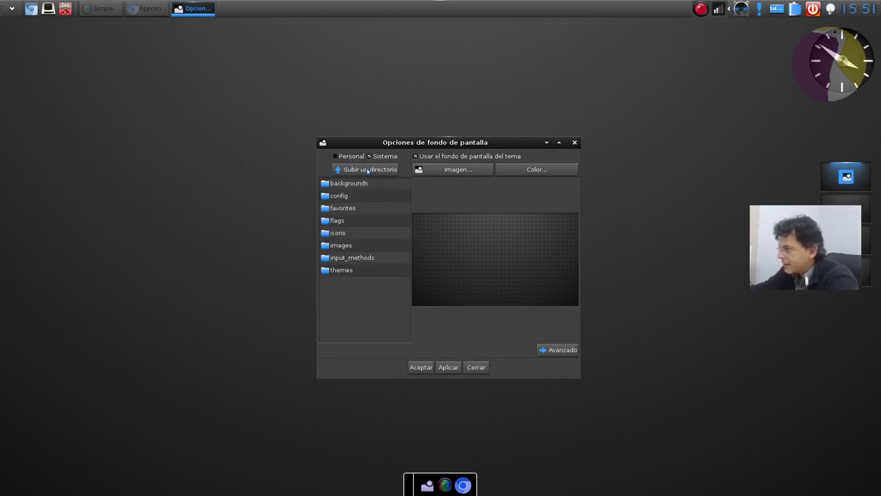
{"action": "double_click", "coordinate": [341, 272]}
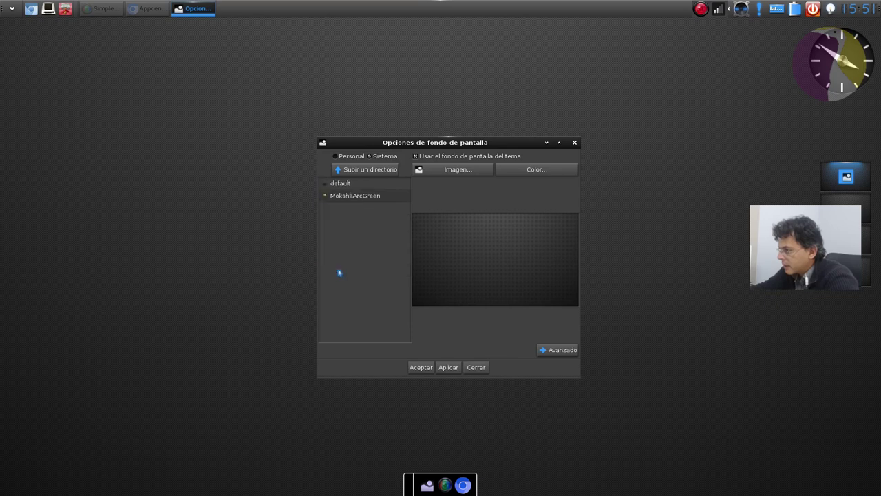
{"action": "left_click", "coordinate": [356, 197]}
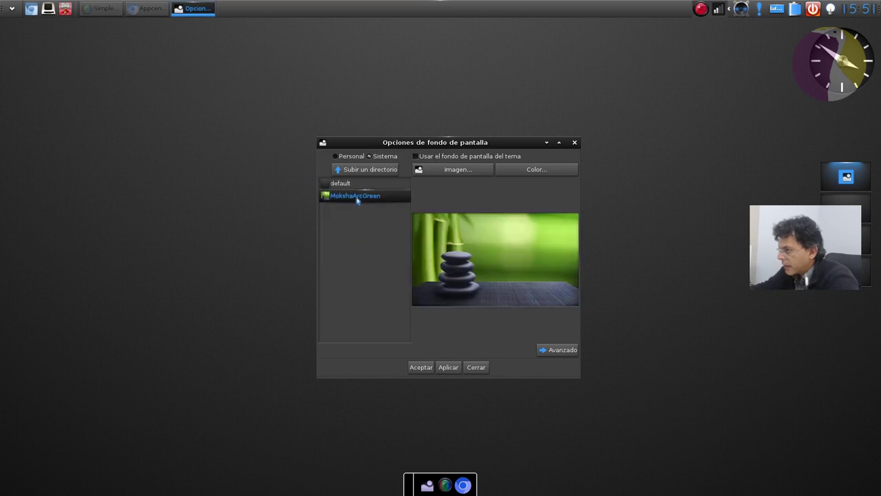
{"action": "left_click", "coordinate": [448, 367]}
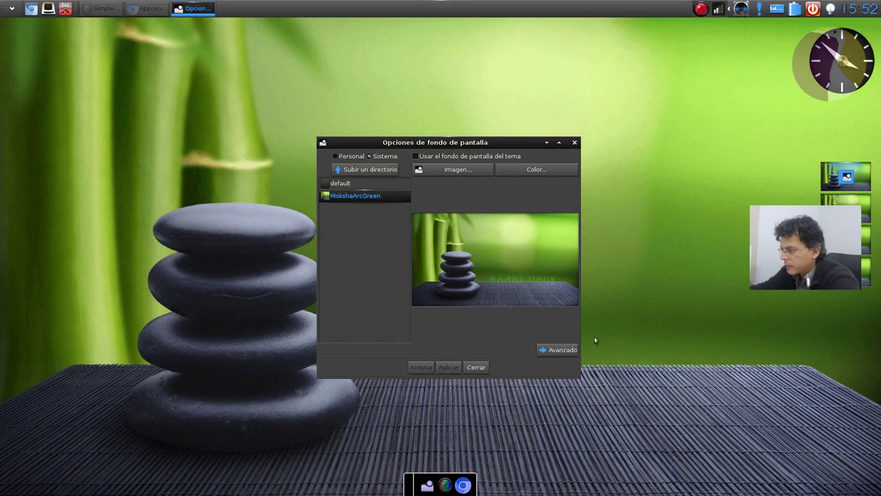
{"action": "left_click", "coordinate": [477, 367]}
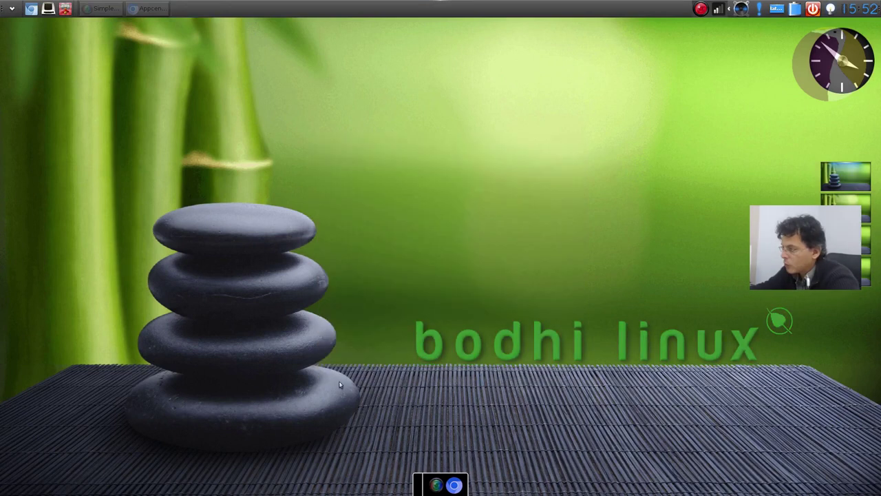
Switch to the browser's Bodhi Linux AppCenter, look through the Multimedia and Office Software categories and return to the category list.
{"action": "left_click", "coordinate": [157, 9]}
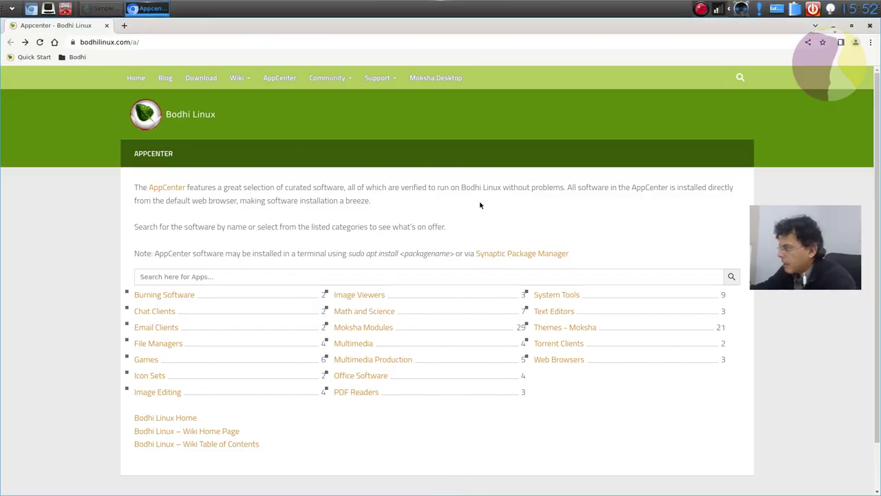
{"action": "left_click", "coordinate": [363, 344]}
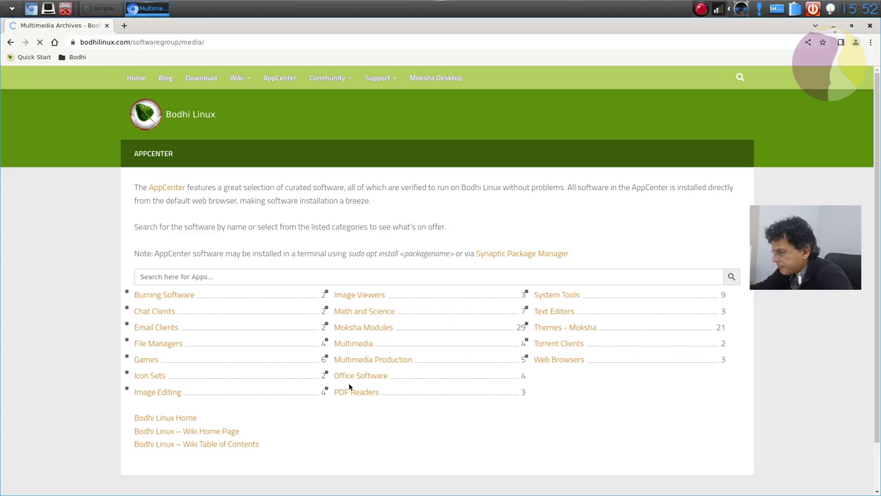
{"action": "scroll", "coordinate": [451, 273], "scroll_direction": "down", "scroll_amount": 3}
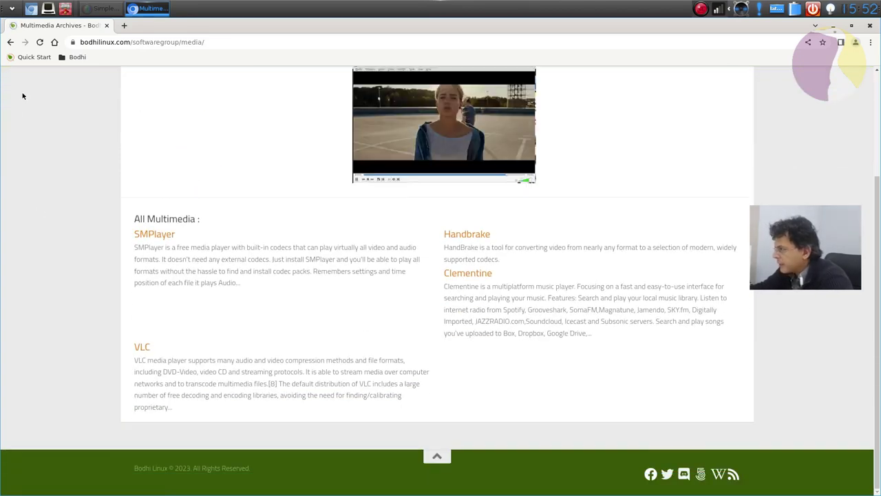
{"action": "left_click", "coordinate": [11, 43]}
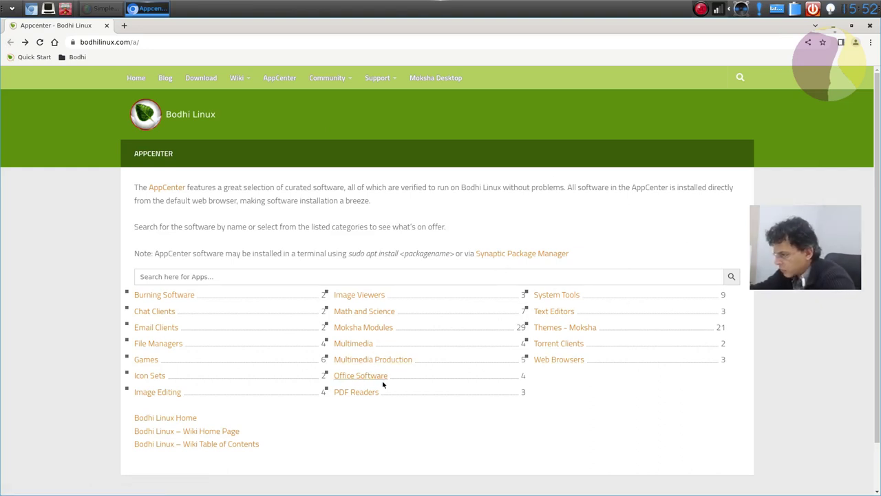
{"action": "left_click", "coordinate": [359, 375]}
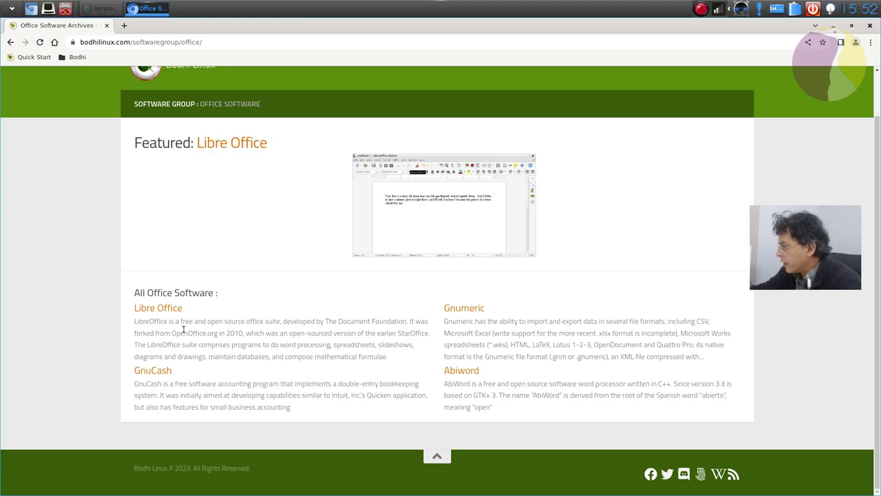
{"action": "left_click", "coordinate": [10, 42]}
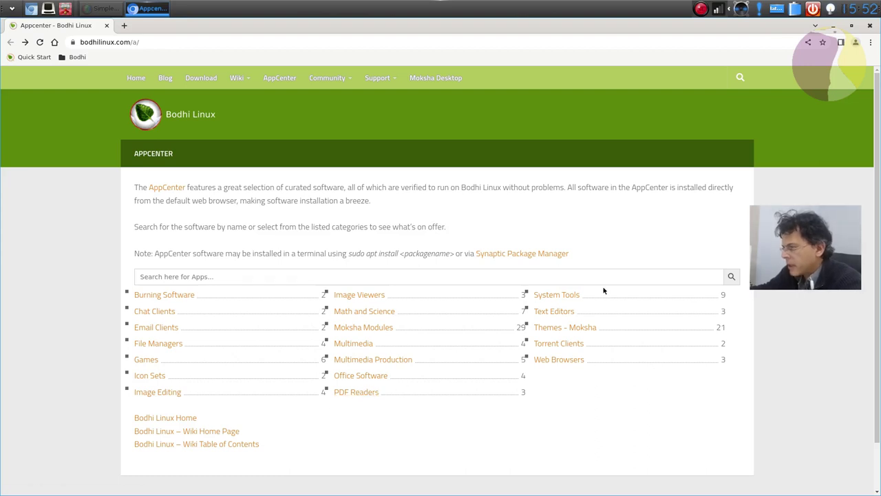
Open the AppCenter's Themes - Moksha category and look through the available themes.
{"action": "left_click", "coordinate": [575, 327]}
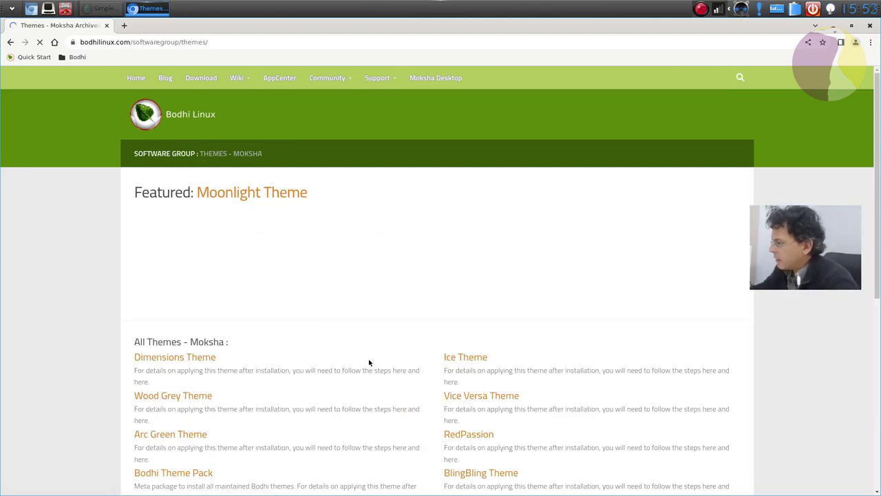
{"action": "scroll", "coordinate": [369, 358], "scroll_direction": "down", "scroll_amount": 5}
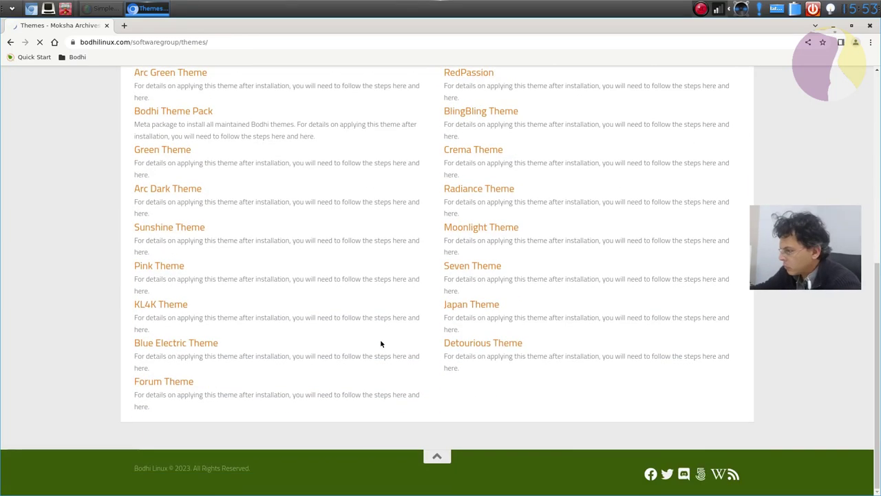
{"action": "scroll", "coordinate": [371, 335], "scroll_direction": "up", "scroll_amount": 5}
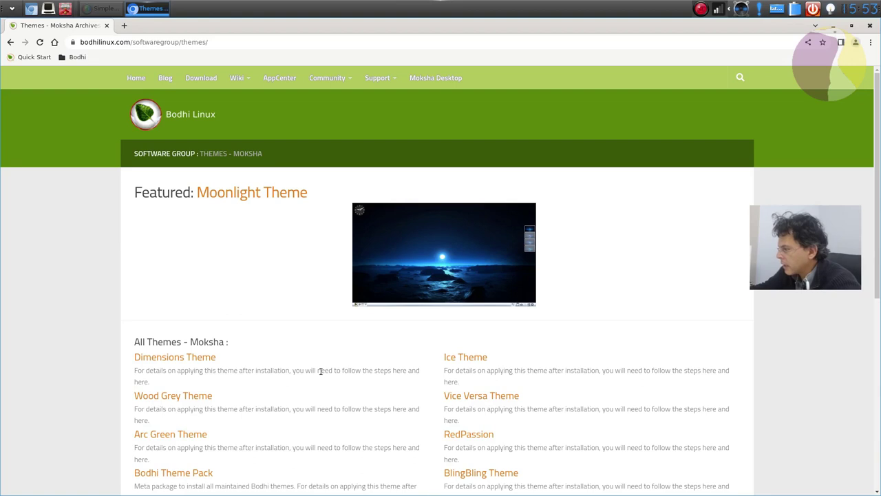
{"action": "scroll", "coordinate": [320, 371], "scroll_direction": "down", "scroll_amount": 3}
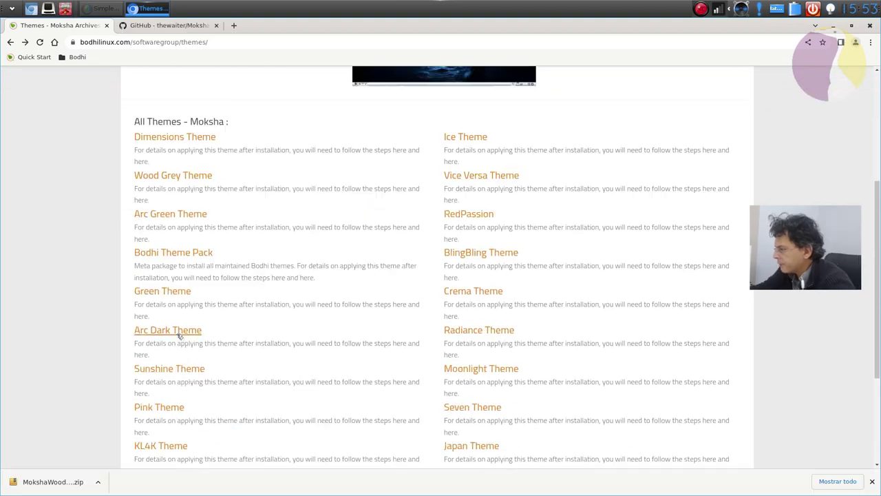
Install the Bodhi Theme Pack from its AppCenter page, authorising the installation with the account password.
{"action": "left_click", "coordinate": [205, 254]}
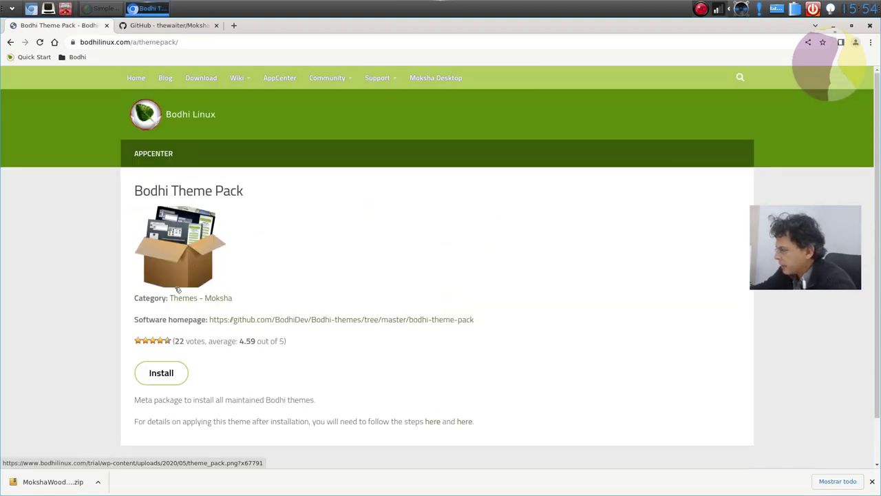
{"action": "left_click", "coordinate": [162, 378]}
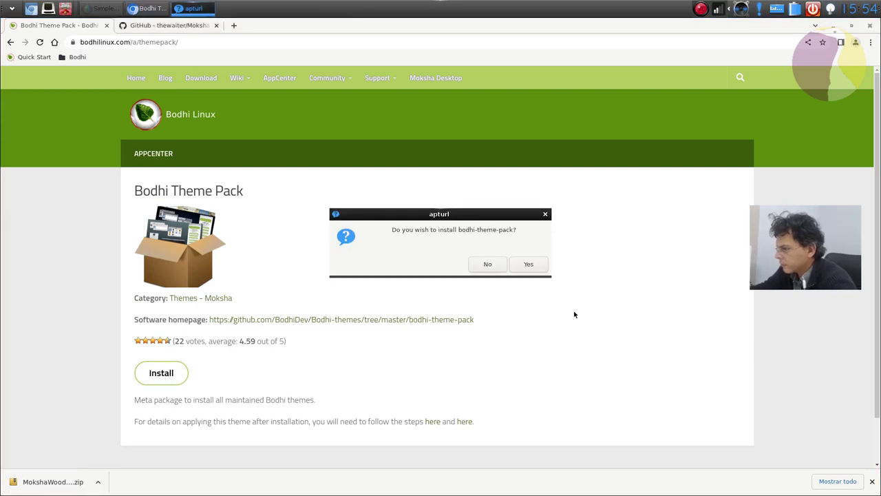
{"action": "left_click", "coordinate": [533, 270]}
{"action": "type", "text": "********"}
{"action": "key", "text": "Return"}
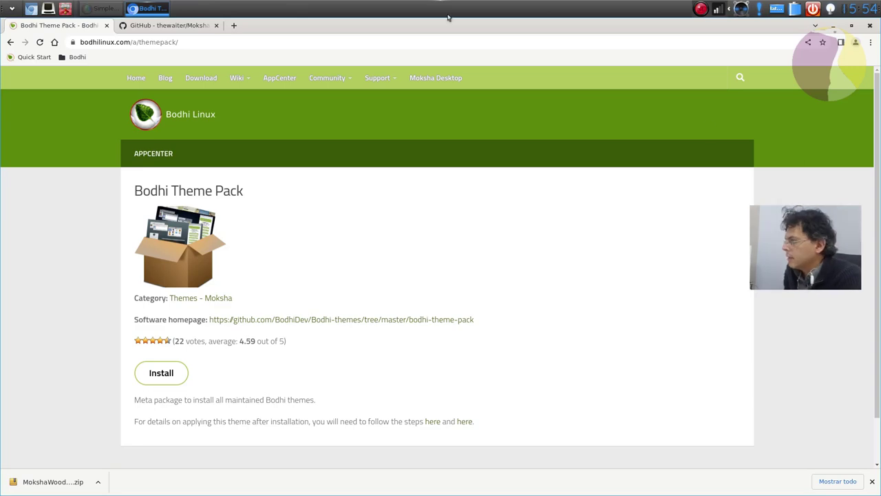
Open the file manager's home folder, try moving, maximising and minimising its window, and shift the package download dialog aside.
{"action": "left_click", "coordinate": [148, 9]}
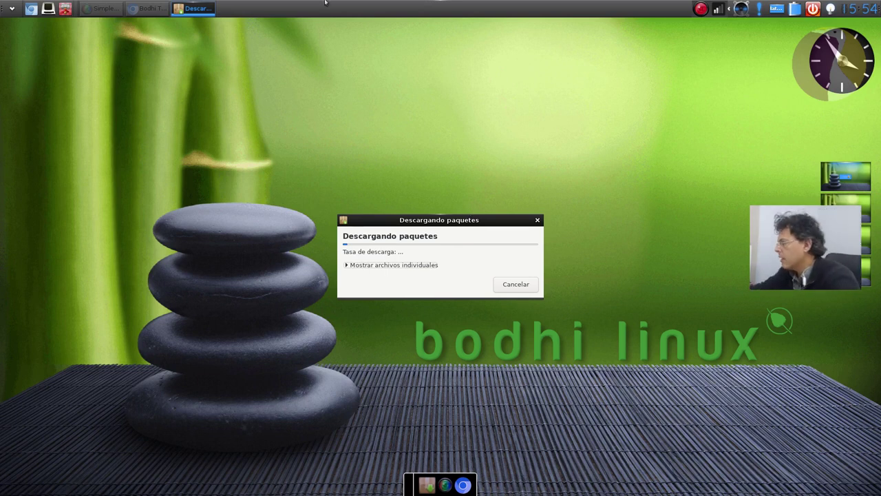
{"action": "left_click", "coordinate": [66, 9]}
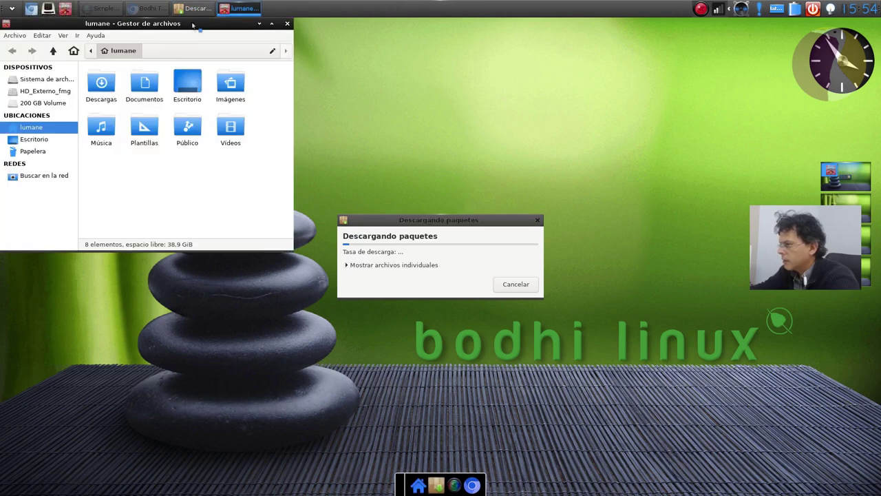
{"action": "left_click_drag", "start_coordinate": [195, 28], "coordinate": [546, 94]}
{"action": "left_click", "coordinate": [625, 92]}
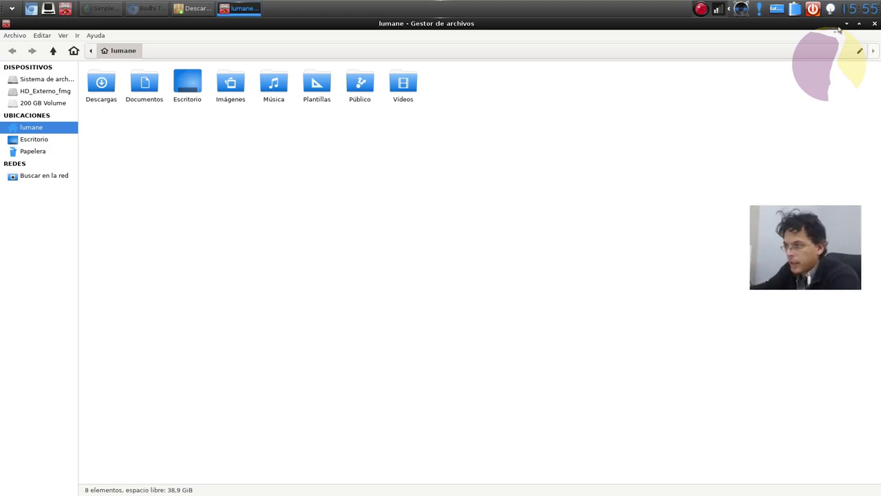
{"action": "left_click", "coordinate": [848, 24]}
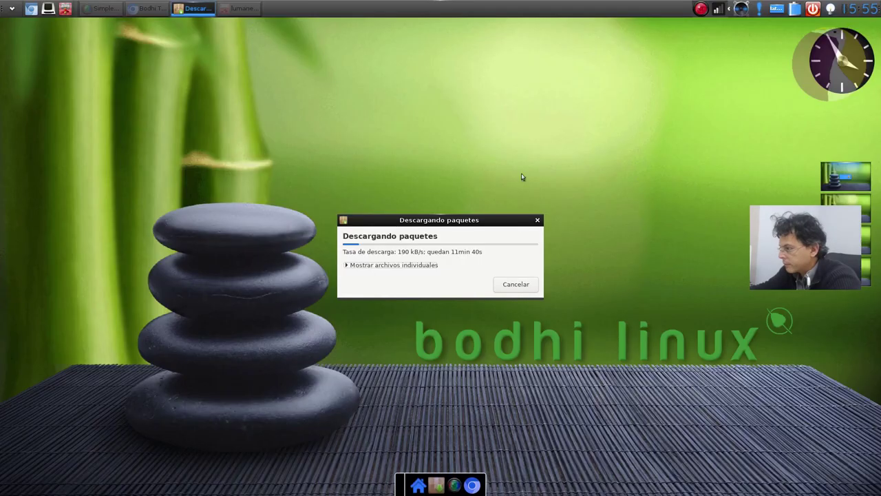
{"action": "left_click_drag", "start_coordinate": [469, 227], "coordinate": [667, 187]}
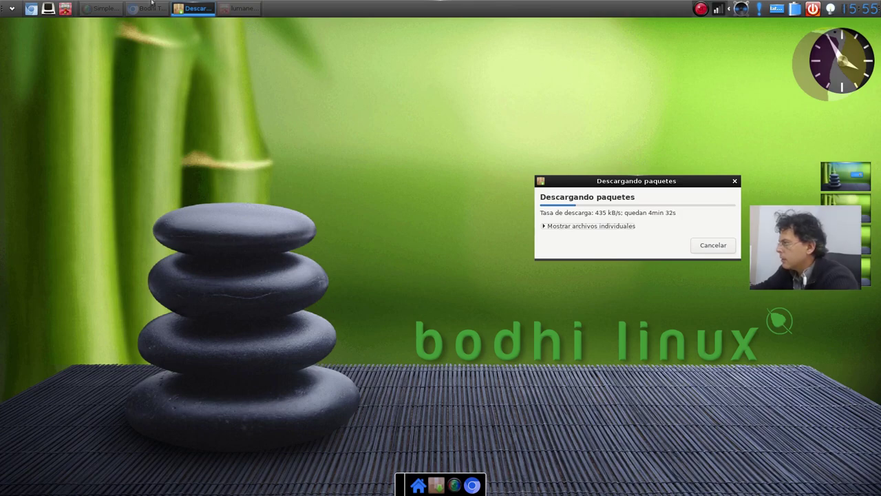
Return to the Themes - Moksha list in the browser and look through the remaining themes.
{"action": "left_click", "coordinate": [226, 9]}
{"action": "left_click", "coordinate": [155, 10]}
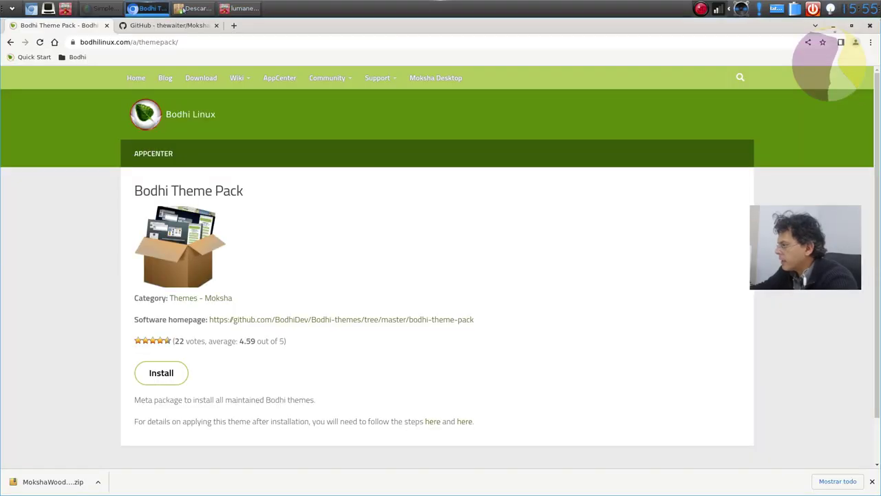
{"action": "left_click", "coordinate": [11, 42]}
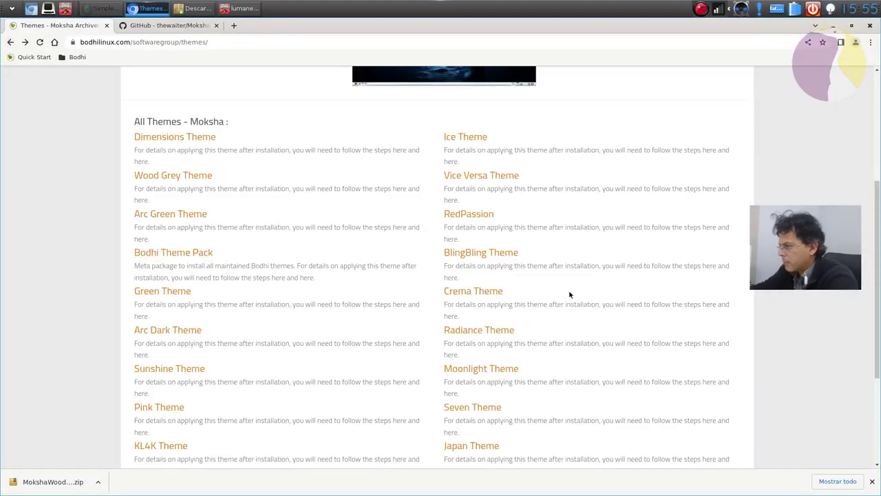
{"action": "scroll", "coordinate": [579, 283], "scroll_direction": "down", "scroll_amount": 5}
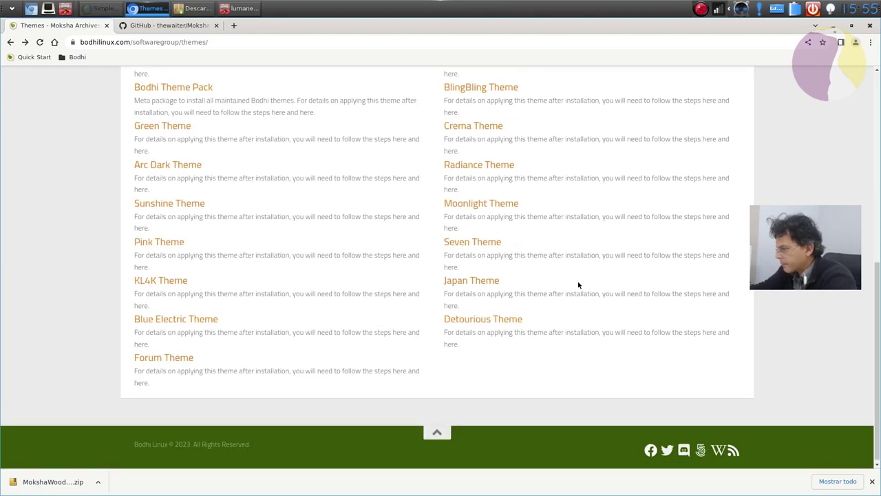
{"action": "scroll", "coordinate": [578, 281], "scroll_direction": "up", "scroll_amount": 1}
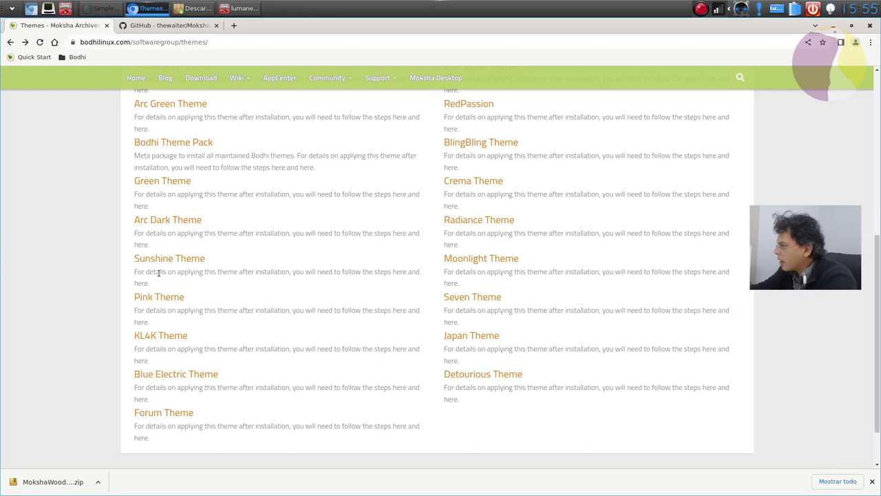
{"action": "scroll", "coordinate": [186, 325], "scroll_direction": "up", "scroll_amount": 1}
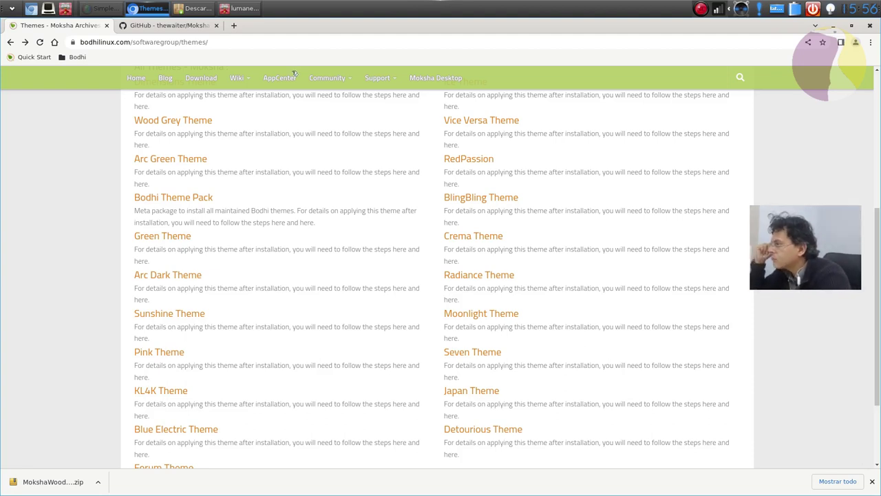
Close the browser and file manager windows, then briefly call up and dismiss the desktop's main menu.
{"action": "left_click", "coordinate": [870, 25]}
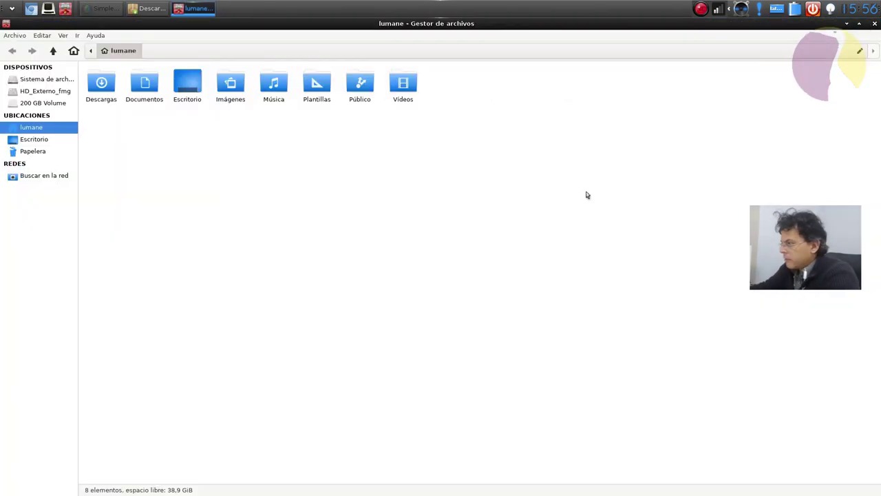
{"action": "left_click", "coordinate": [873, 26]}
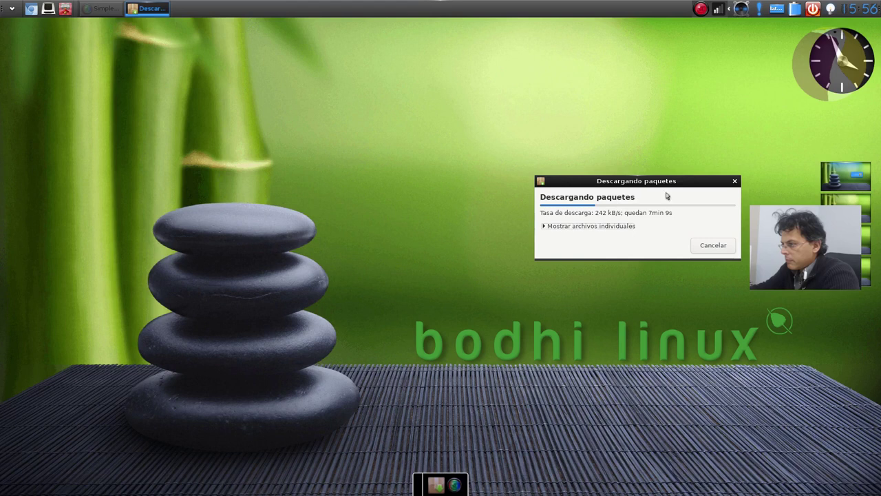
{"action": "left_click", "coordinate": [475, 192]}
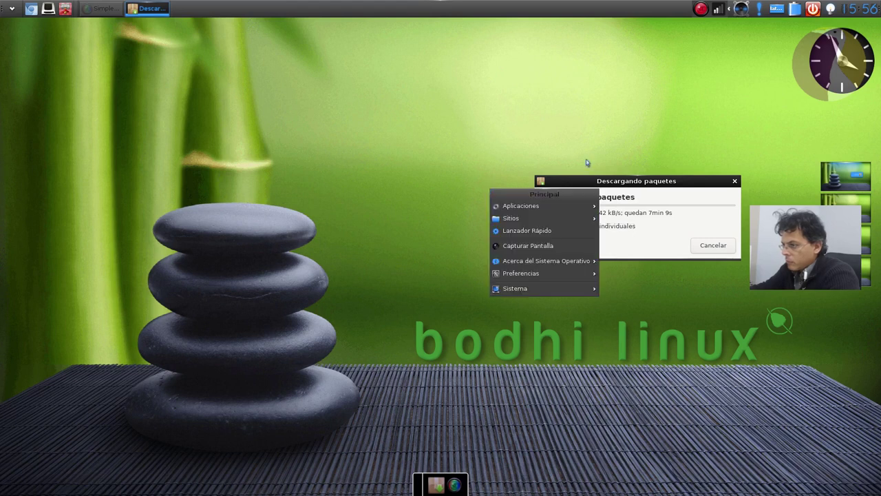
{"action": "left_click", "coordinate": [640, 186]}
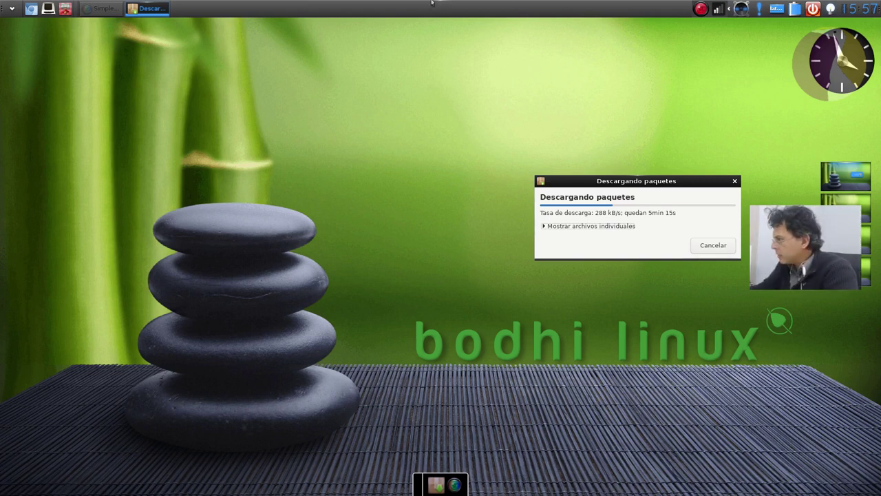
Look through the main menu's application categories, including preferences, internet, sound and video, and system tools.
{"action": "left_click", "coordinate": [12, 9]}
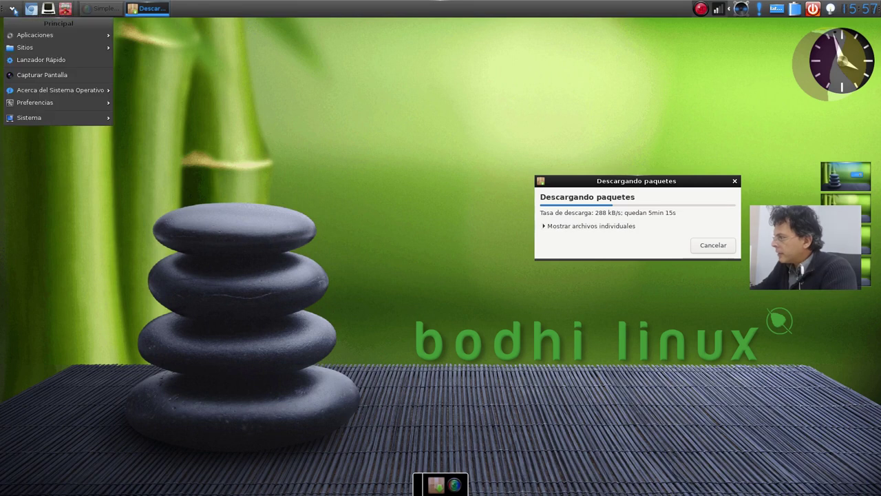
{"action": "left_click", "coordinate": [437, 118]}
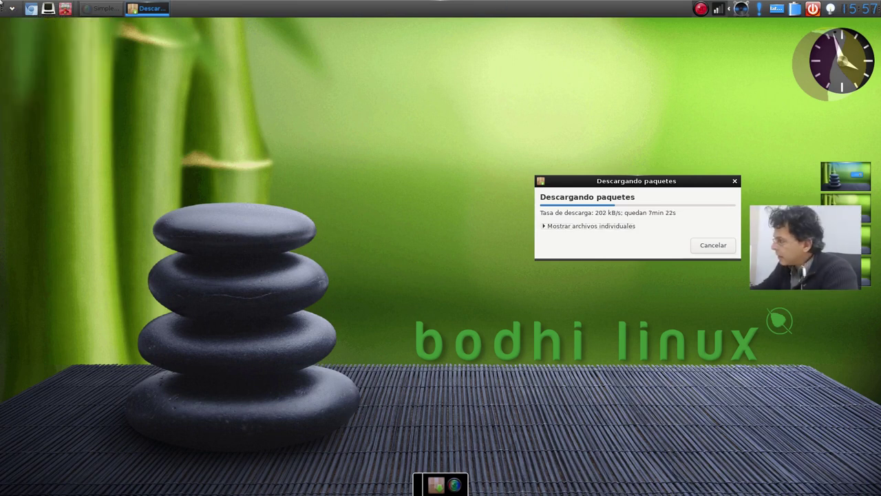
{"action": "left_click", "coordinate": [11, 8]}
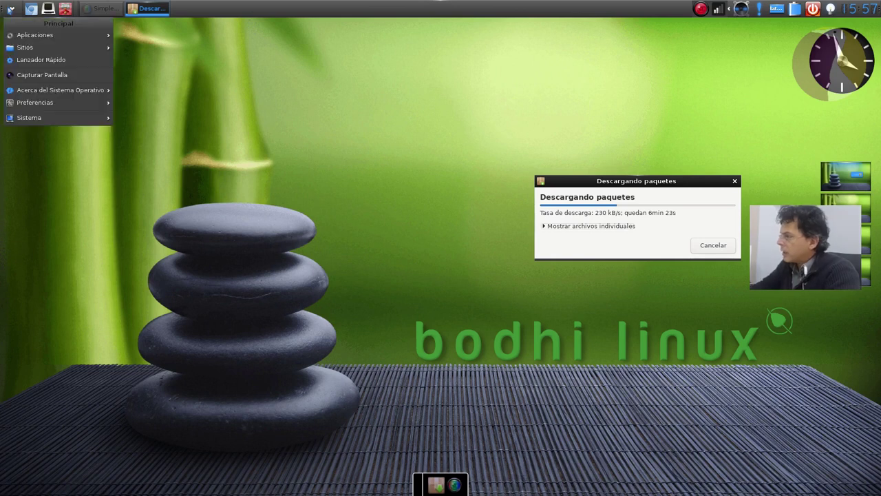
{"action": "mouse_move", "coordinate": [49, 41]}
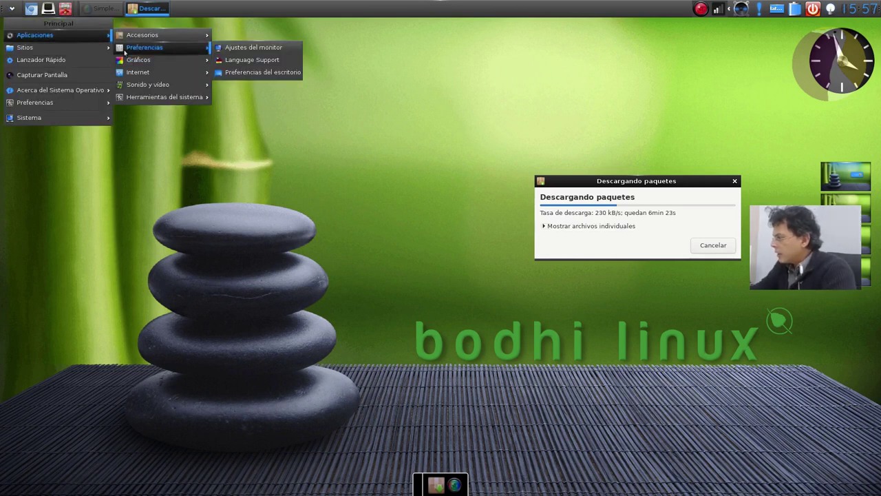
{"action": "mouse_move", "coordinate": [141, 40]}
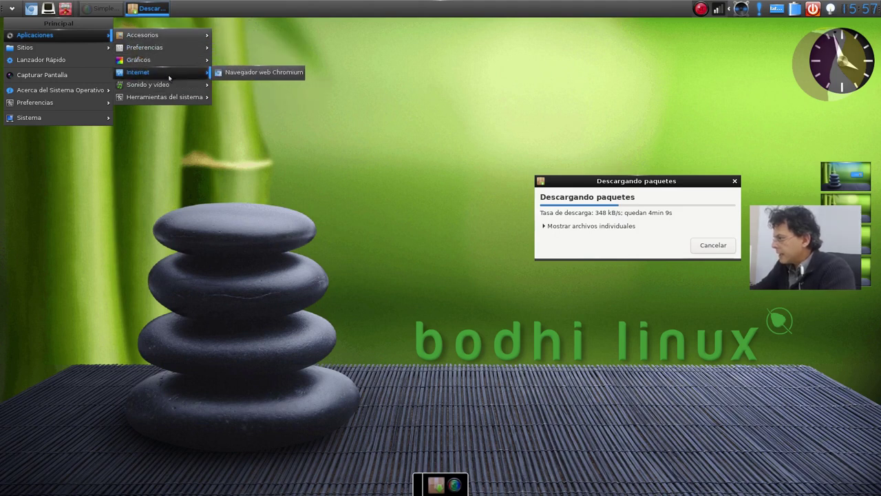
{"action": "mouse_move", "coordinate": [177, 62]}
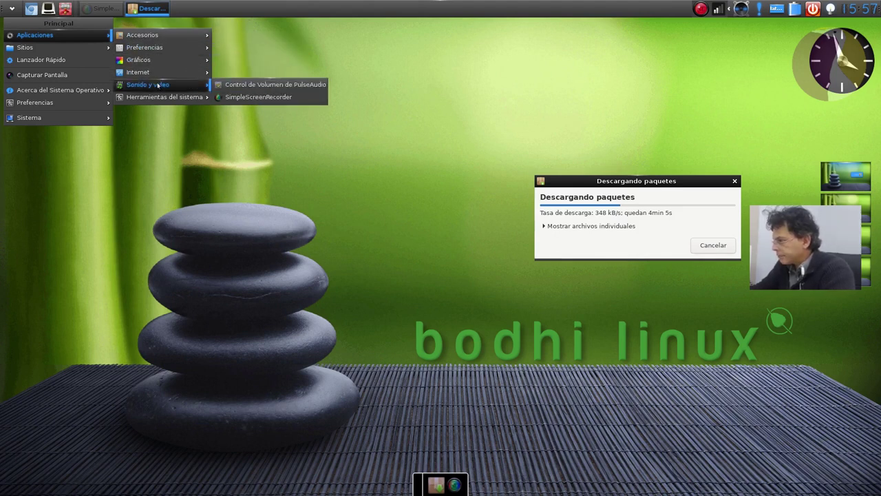
{"action": "mouse_move", "coordinate": [160, 96]}
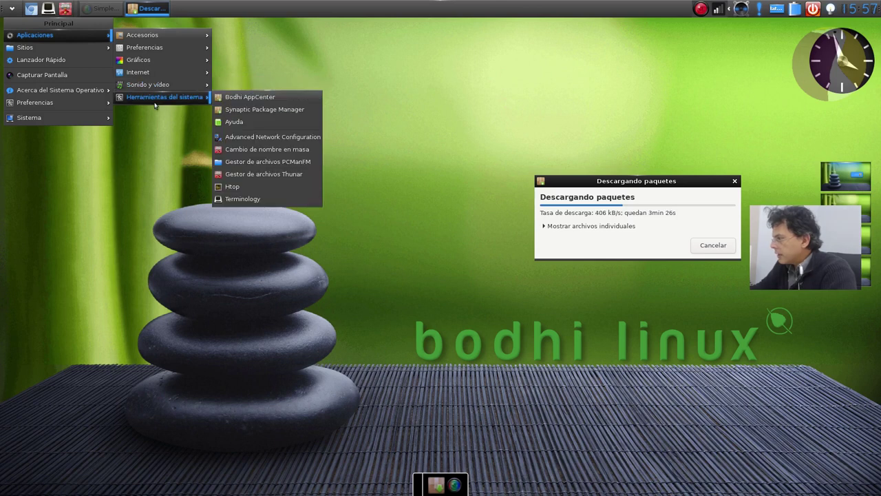
{"action": "mouse_move", "coordinate": [180, 85]}
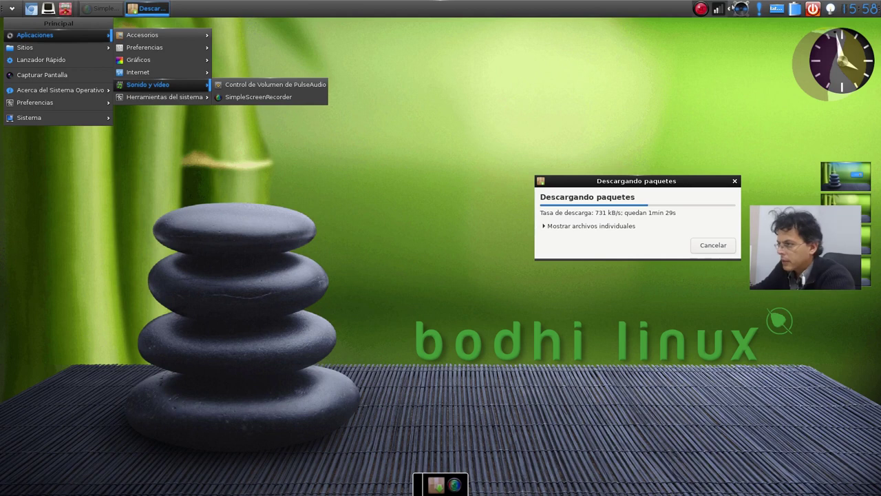
Check the available Wi-Fi network and connection options and dismiss them.
{"action": "left_click", "coordinate": [718, 8]}
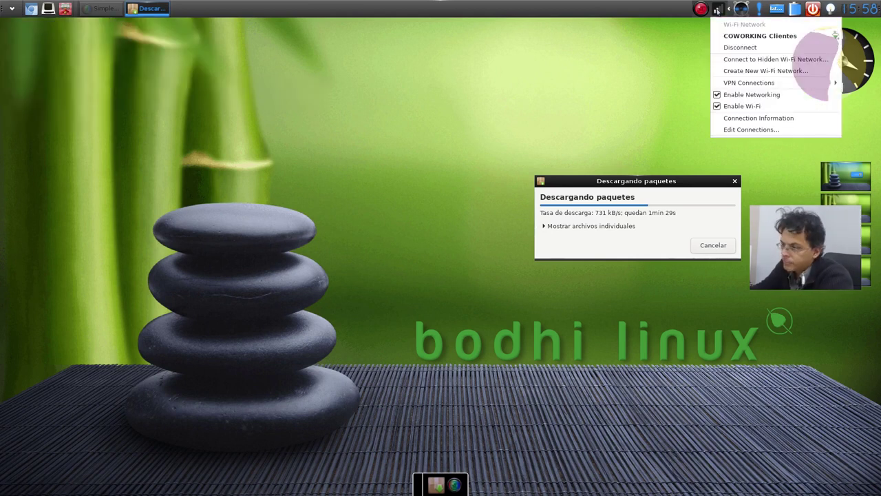
{"action": "key", "text": "Escape"}
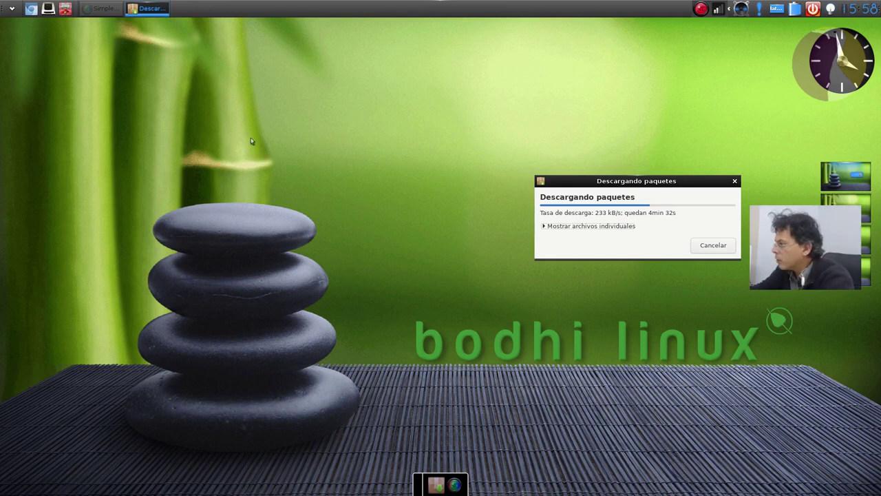
{"action": "left_click", "coordinate": [414, 93]}
{"action": "left_click", "coordinate": [308, 105]}
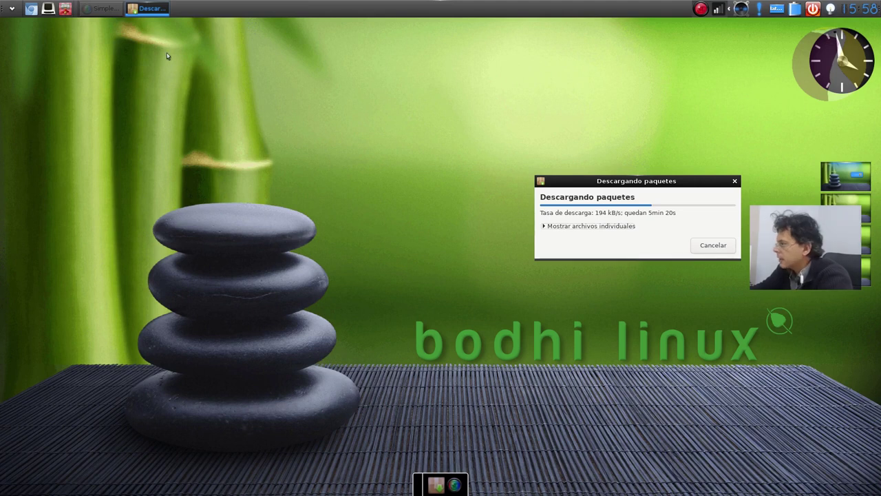
Restore the SimpleScreenRecorder window and open the home folder in the file manager.
{"action": "left_click", "coordinate": [147, 8]}
{"action": "left_click", "coordinate": [135, 10]}
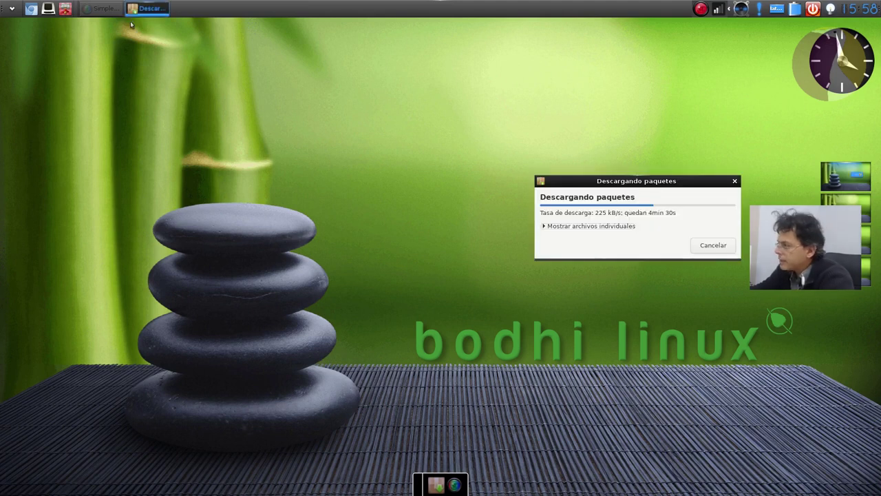
{"action": "left_click", "coordinate": [102, 8]}
{"action": "left_click", "coordinate": [147, 8]}
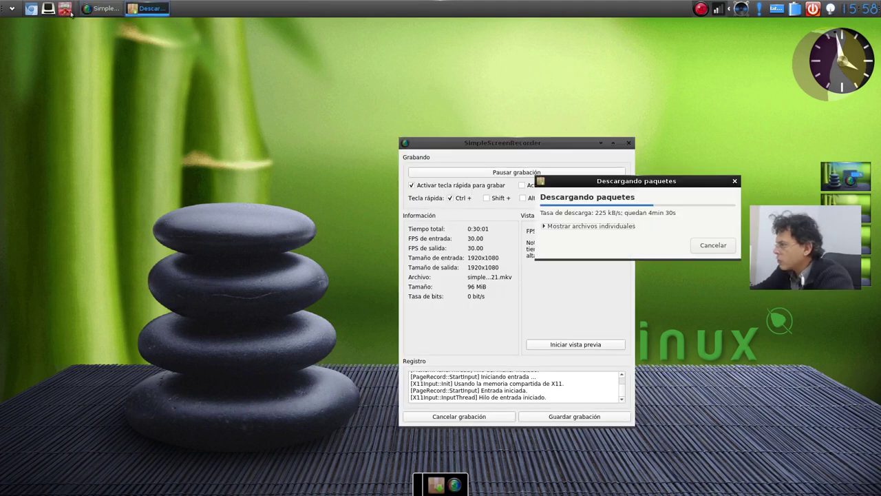
{"action": "left_click", "coordinate": [66, 8]}
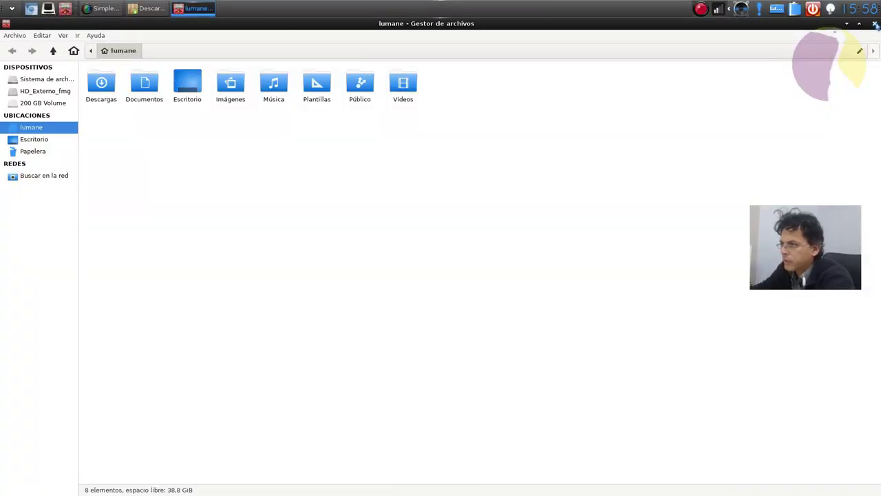
Close the file manager, then open a terminal window, move it towards the middle of the desktop and close it.
{"action": "left_click", "coordinate": [877, 24]}
{"action": "left_click", "coordinate": [57, 13]}
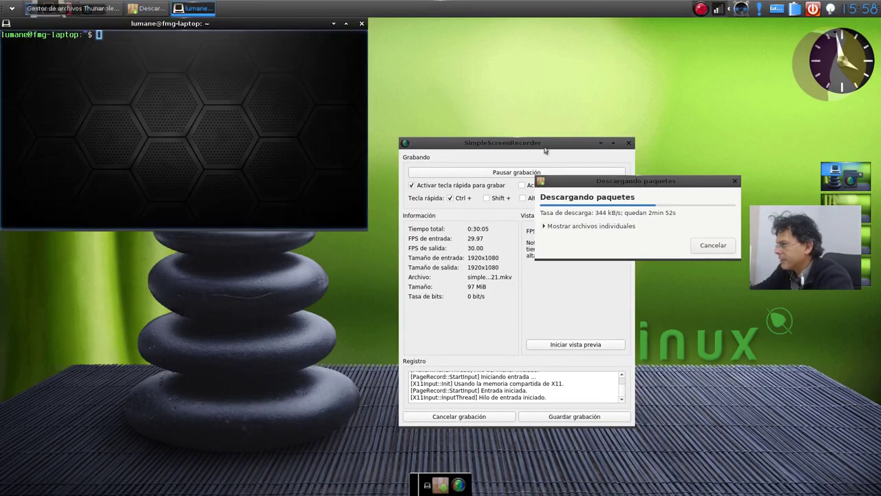
{"action": "left_click_drag", "start_coordinate": [308, 23], "coordinate": [506, 154]}
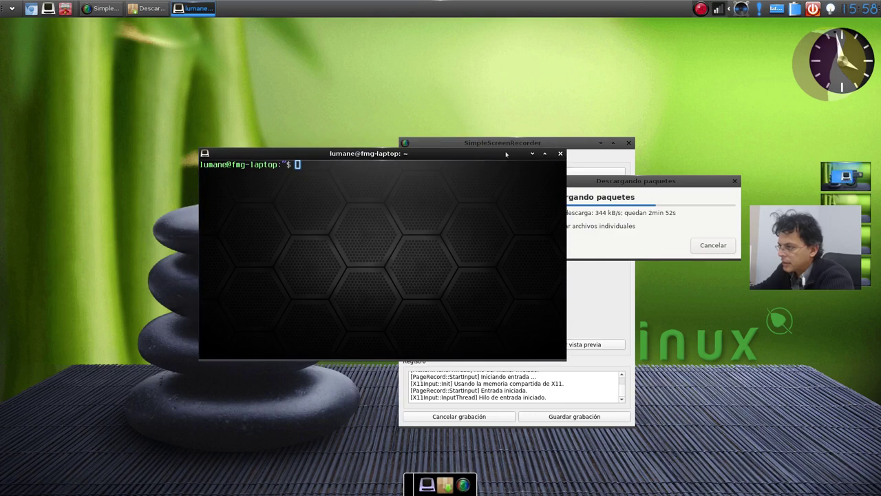
{"action": "left_click", "coordinate": [559, 152]}
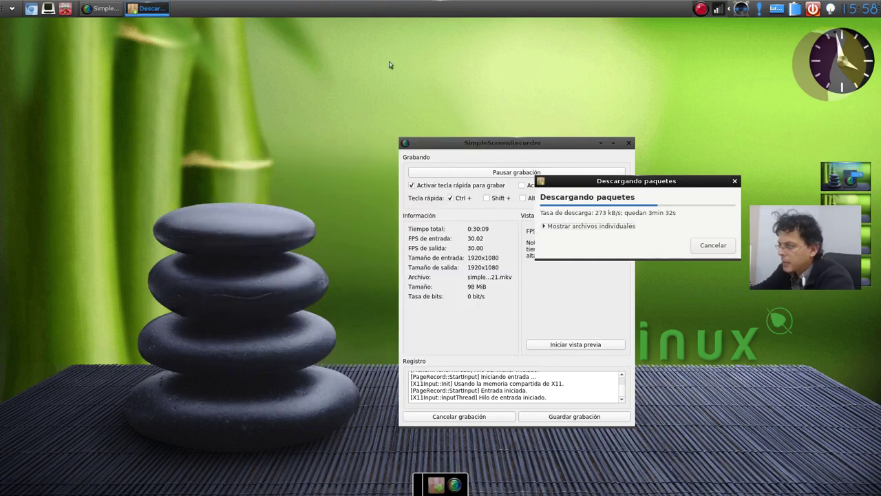
Minimise the SimpleScreenRecorder window, then briefly call up and dismiss the desktop's main menu.
{"action": "left_click", "coordinate": [535, 146]}
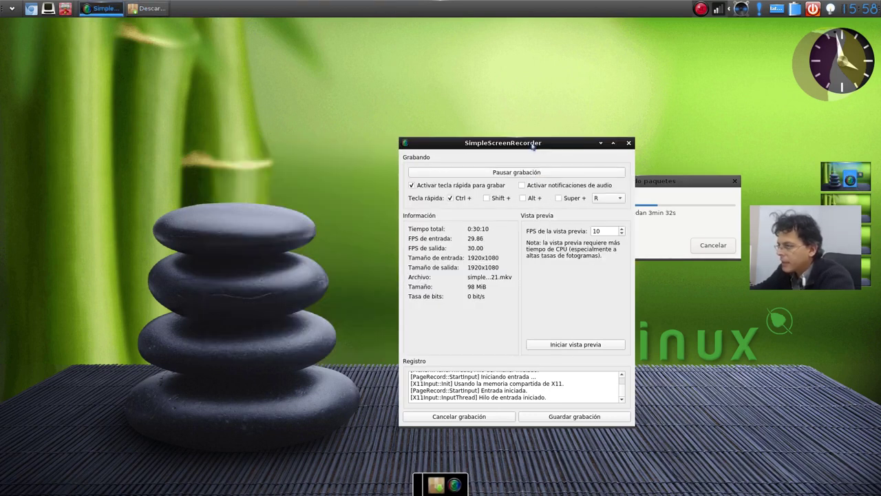
{"action": "left_click", "coordinate": [602, 143]}
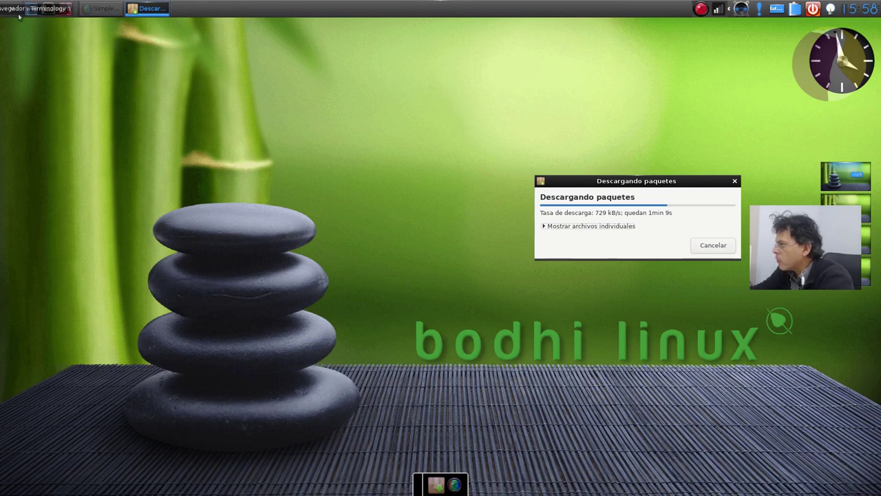
{"action": "left_click", "coordinate": [11, 9]}
{"action": "left_click", "coordinate": [12, 9]}
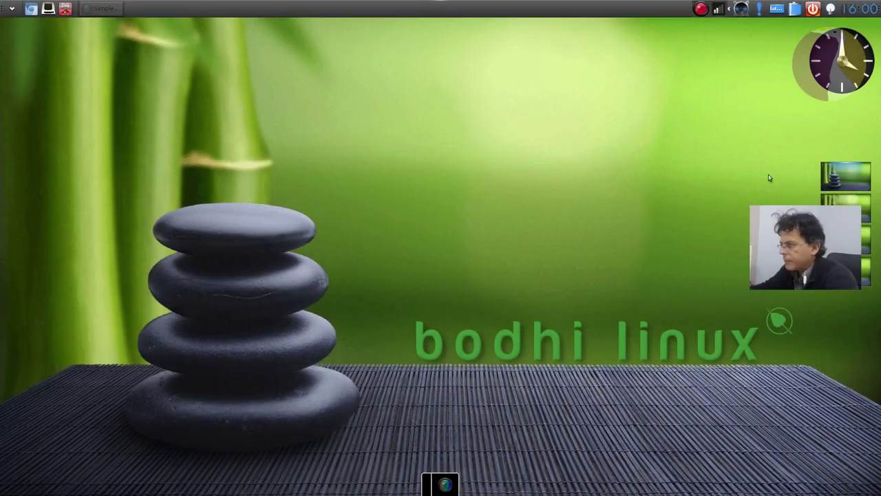
Call up the main menu at different spots on the empty desktop, view its Aplicaciones categories, and dismiss it.
{"action": "left_click", "coordinate": [737, 198]}
{"action": "left_click", "coordinate": [451, 225]}
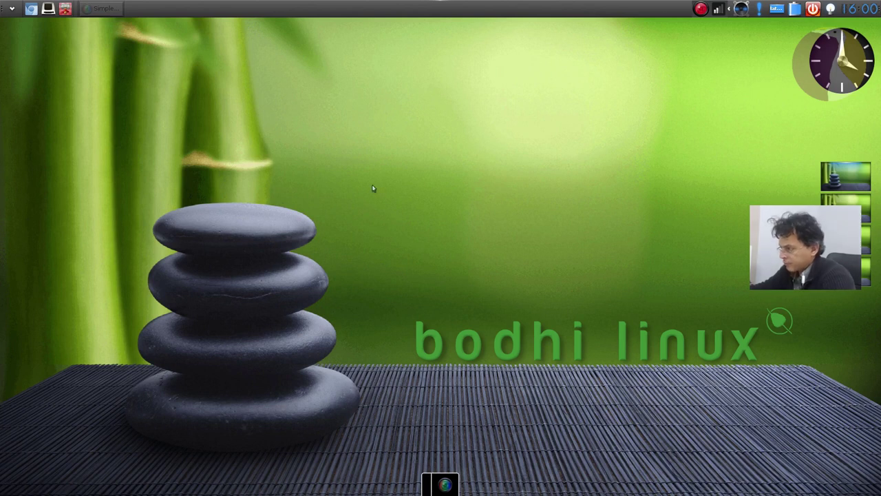
{"action": "left_click", "coordinate": [214, 192]}
{"action": "left_click", "coordinate": [285, 151]}
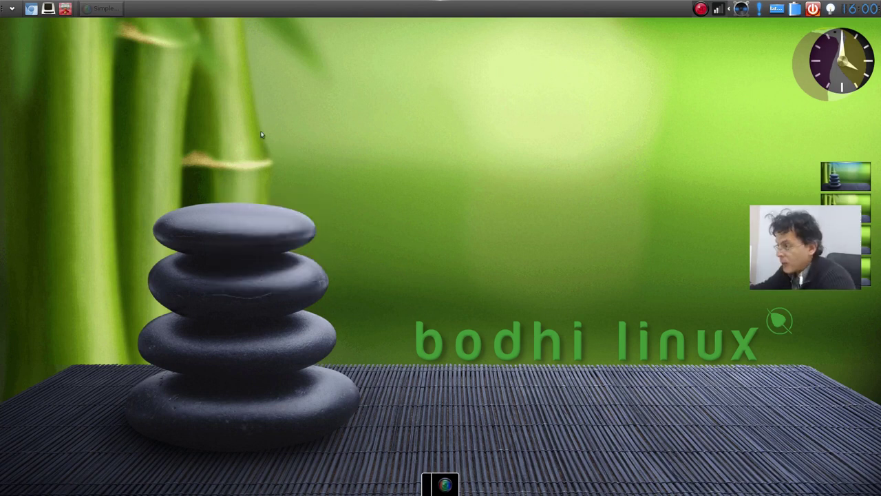
{"action": "left_click", "coordinate": [216, 110]}
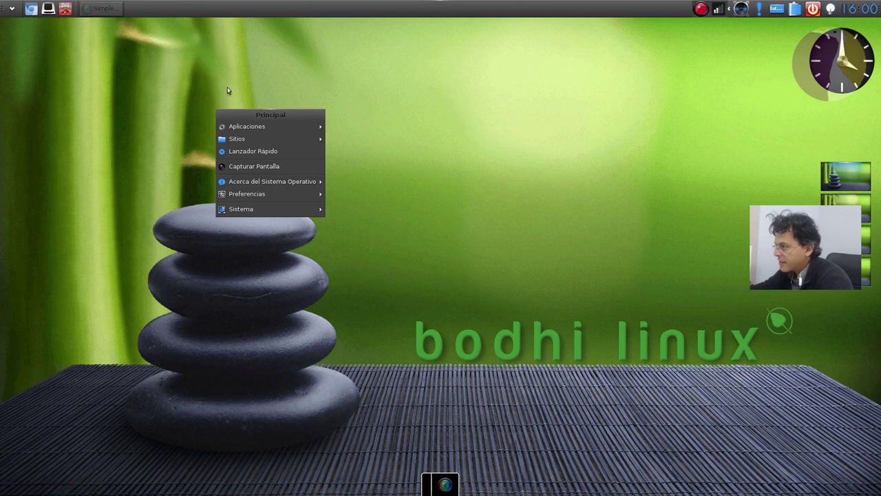
{"action": "left_click", "coordinate": [228, 90]}
{"action": "left_click", "coordinate": [195, 148]}
{"action": "mouse_move", "coordinate": [245, 172]}
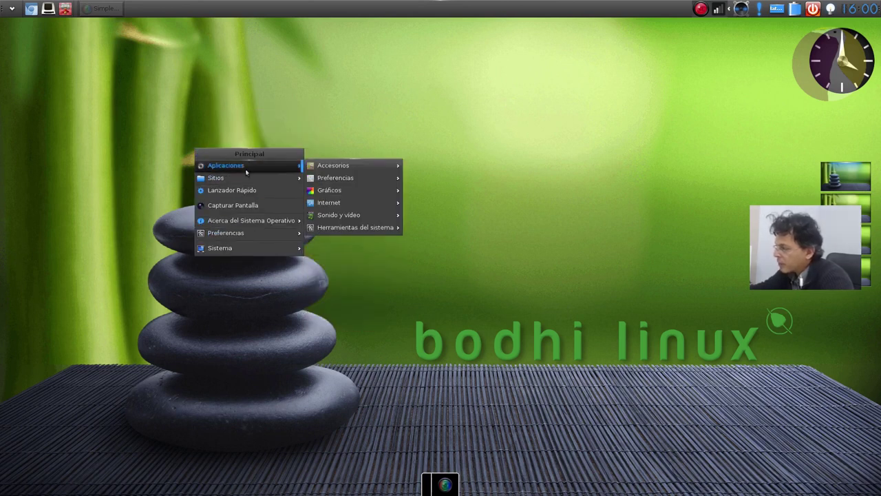
{"action": "left_click", "coordinate": [233, 81]}
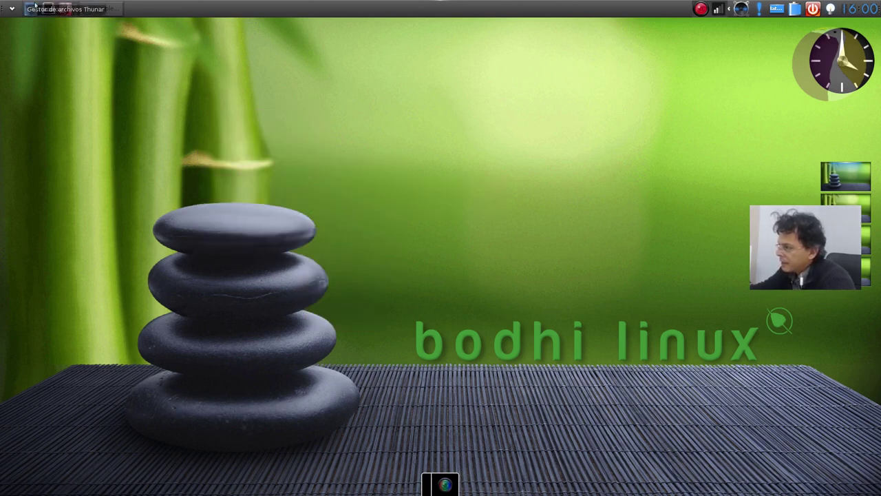
Compare the main menu launched from the desktop bar with the one called up on the empty desktop, dismissing both.
{"action": "left_click", "coordinate": [10, 8]}
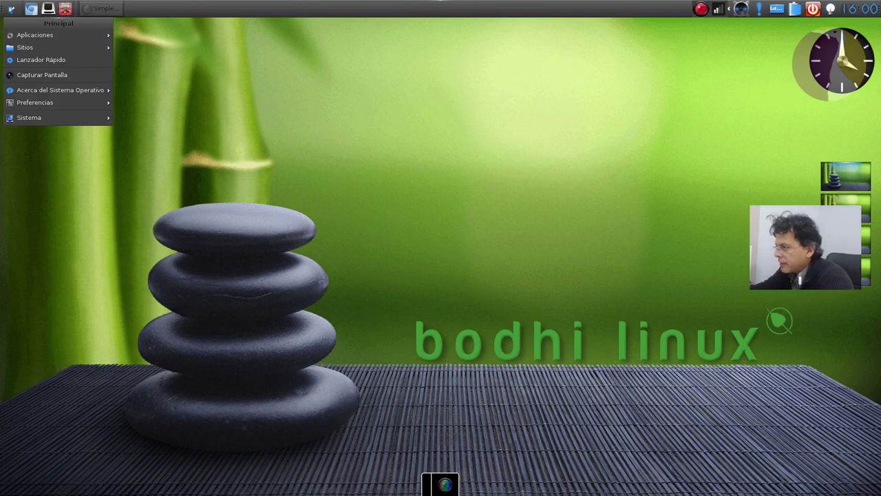
{"action": "left_click", "coordinate": [240, 142]}
{"action": "left_click", "coordinate": [240, 142]}
{"action": "left_click", "coordinate": [422, 158]}
{"action": "left_click", "coordinate": [333, 193]}
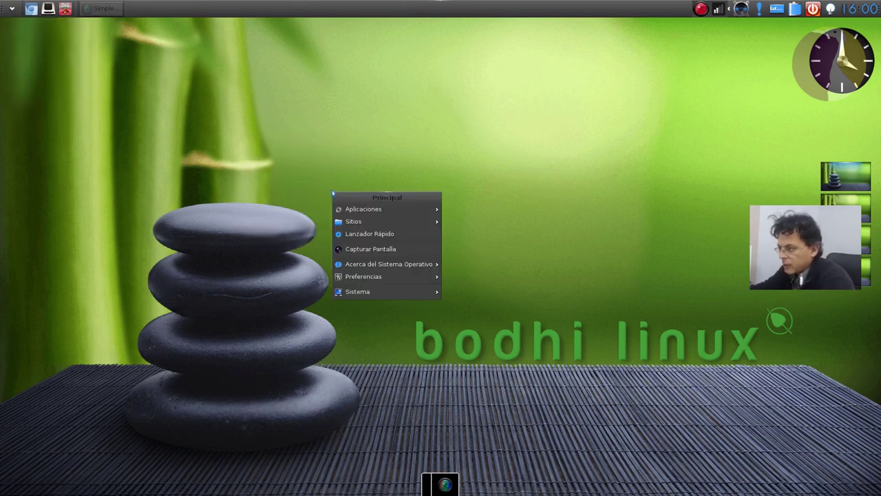
{"action": "left_click", "coordinate": [360, 152]}
{"action": "left_click", "coordinate": [390, 121]}
{"action": "left_click", "coordinate": [390, 219]}
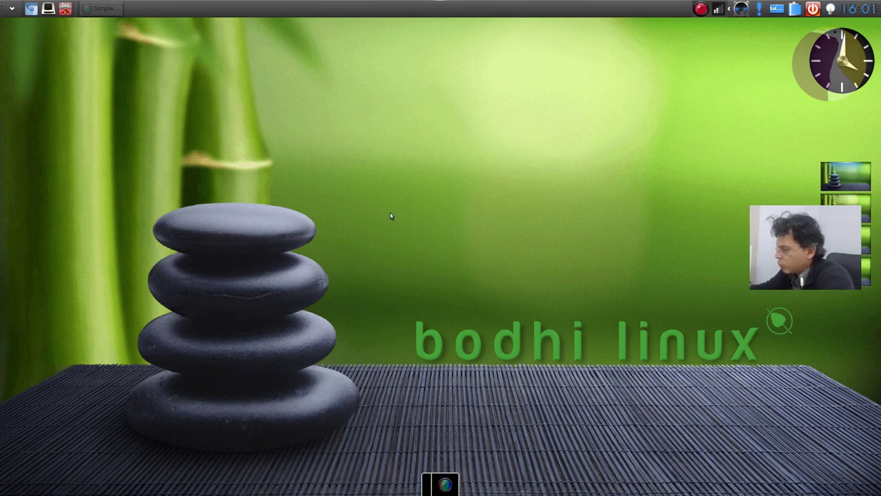
Launch Leafpad from the Accesorios category of the quick launcher, then close the editor.
{"action": "key", "text": "alt+Escape"}
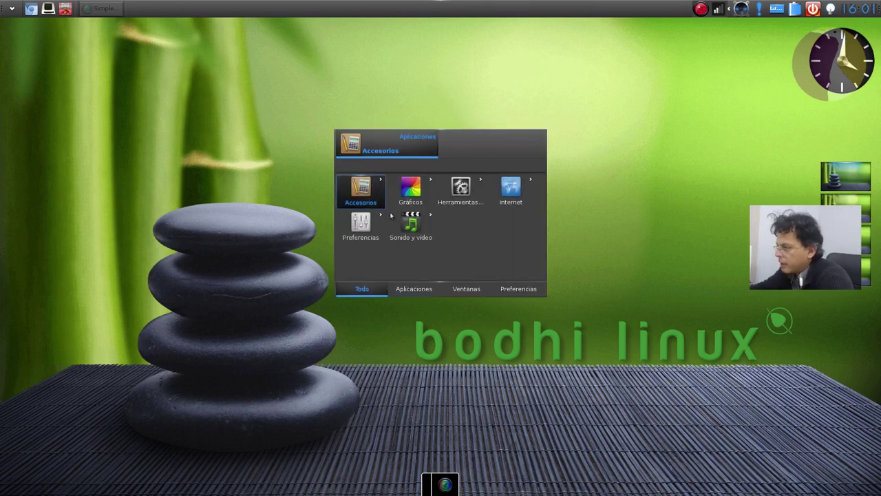
{"action": "key", "text": "Return"}
{"action": "key", "text": "Right"}
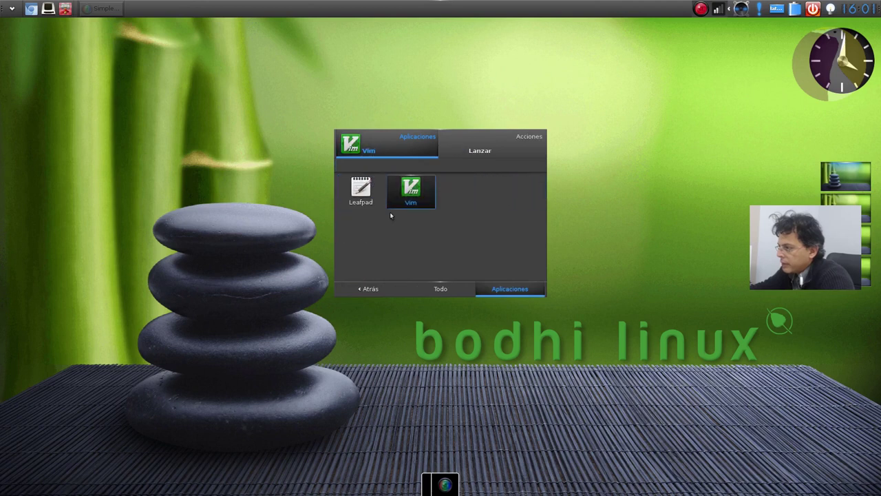
{"action": "key", "text": "Left"}
{"action": "key", "text": "Return"}
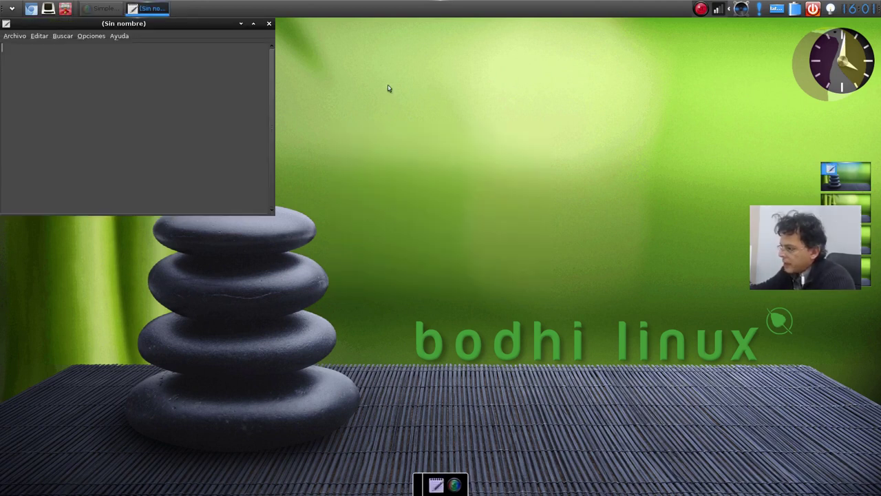
{"action": "key", "text": "ctrl+q"}
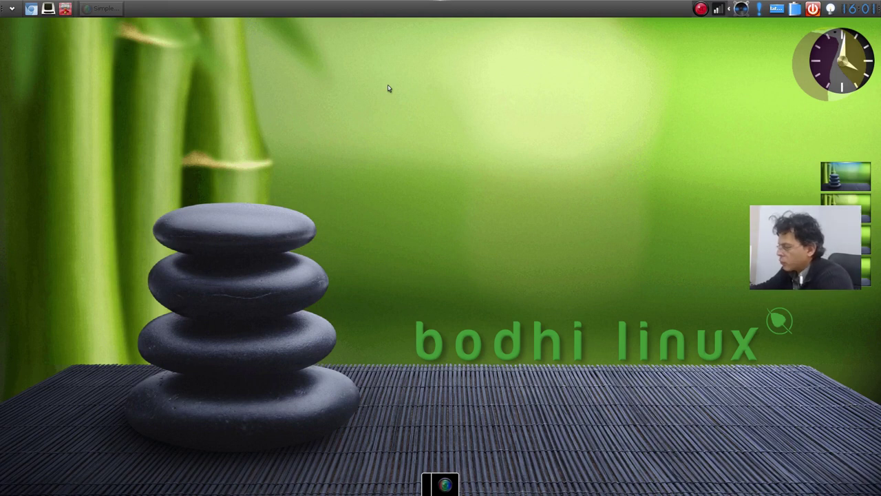
Call up and dismiss the main menu repeatedly at the same spot on the desktop.
{"action": "left_click", "coordinate": [389, 88]}
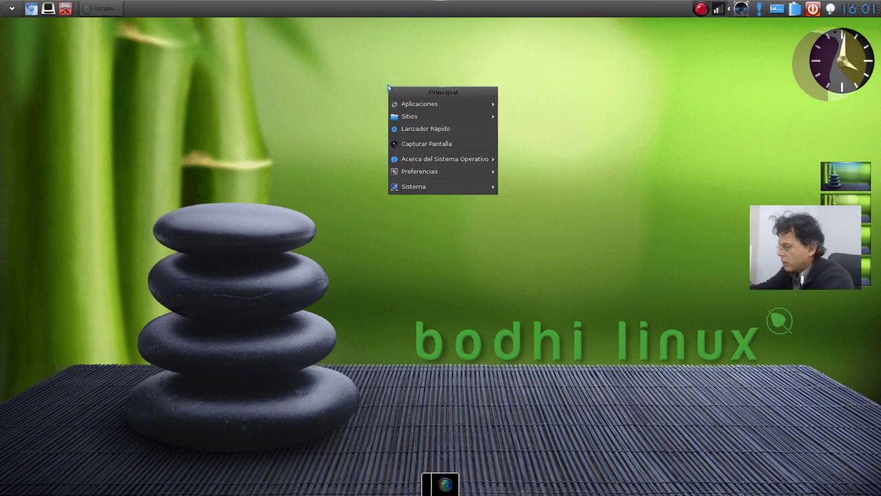
{"action": "left_click", "coordinate": [388, 88]}
{"action": "left_click", "coordinate": [388, 89]}
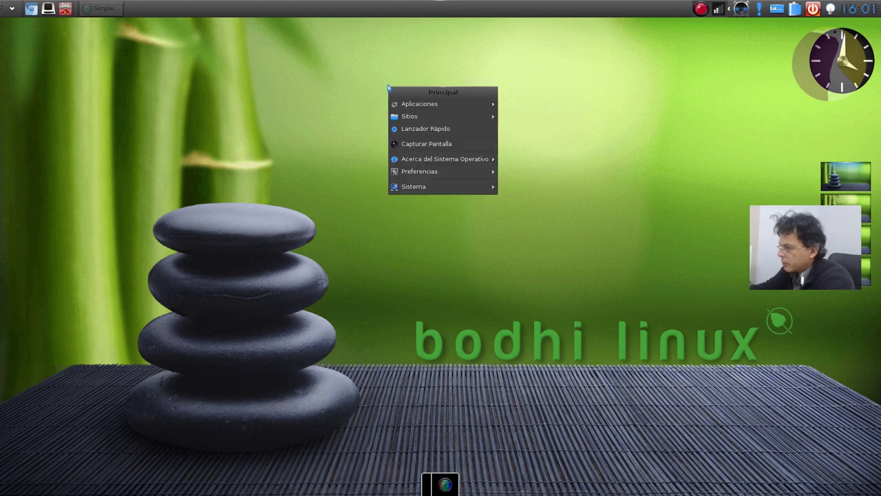
{"action": "left_click", "coordinate": [388, 88]}
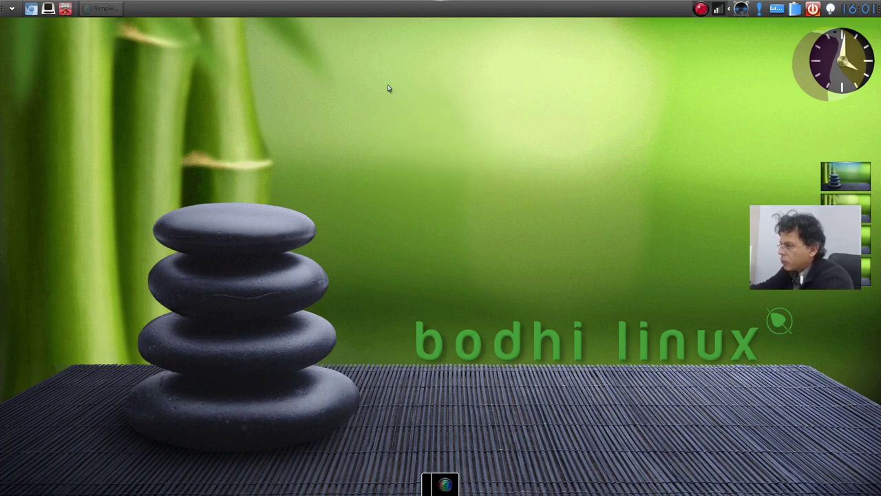
Search the quick launcher for Thunar, open the file manager from it, and close its window.
{"action": "key", "text": "alt+Escape"}
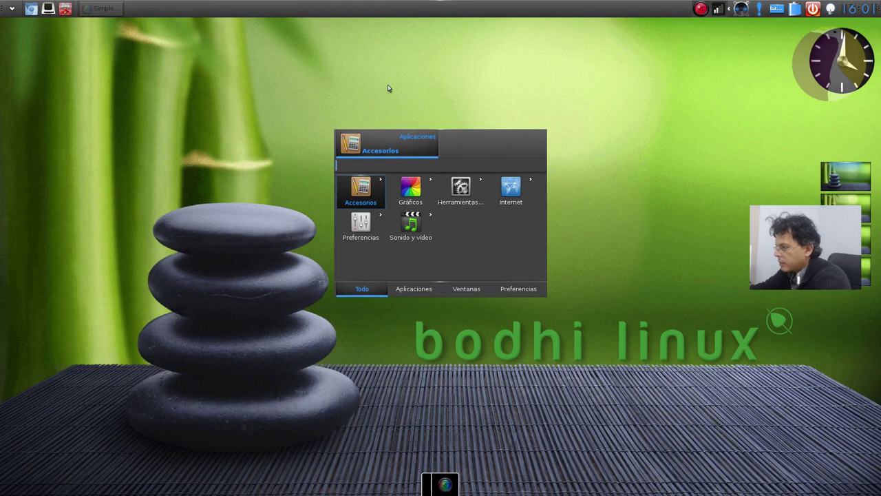
{"action": "type", "text": "thunar"}
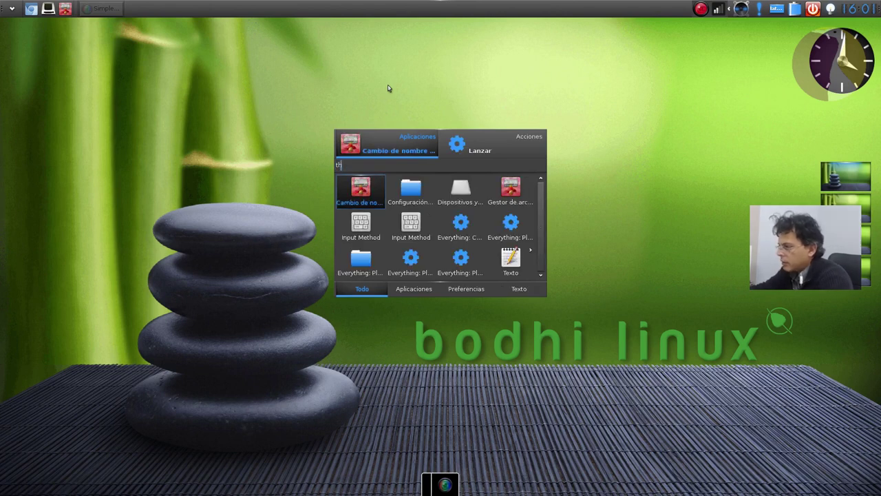
{"action": "key", "text": "Right"}
{"action": "key", "text": "Left"}
{"action": "key", "text": "Return"}
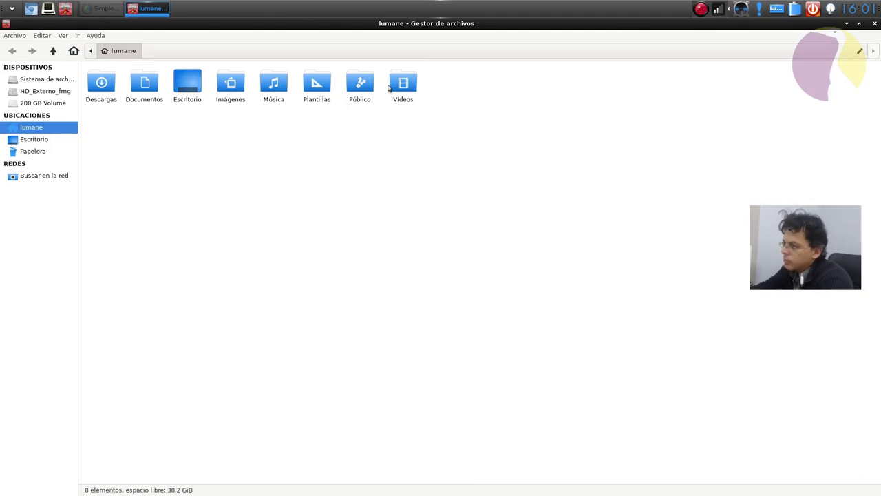
{"action": "key", "text": "ctrl+w"}
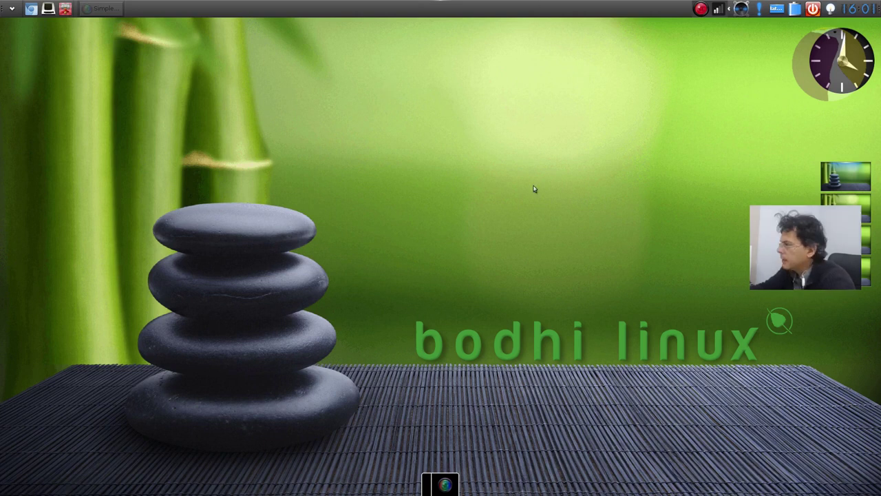
Apply the MokshaArcDark theme and check its look in a file manager window, closing that window again.
{"action": "left_click", "coordinate": [251, 143]}
{"action": "mouse_move", "coordinate": [337, 226]}
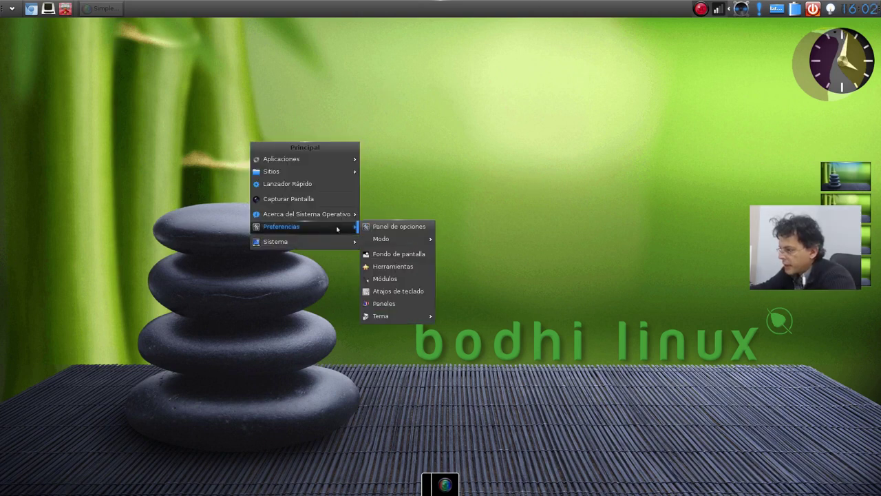
{"action": "mouse_move", "coordinate": [414, 316]}
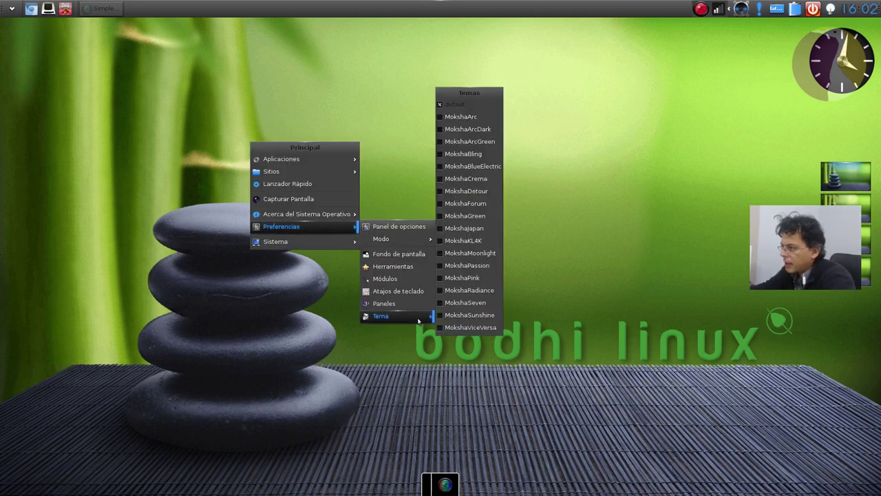
{"action": "left_click", "coordinate": [481, 130]}
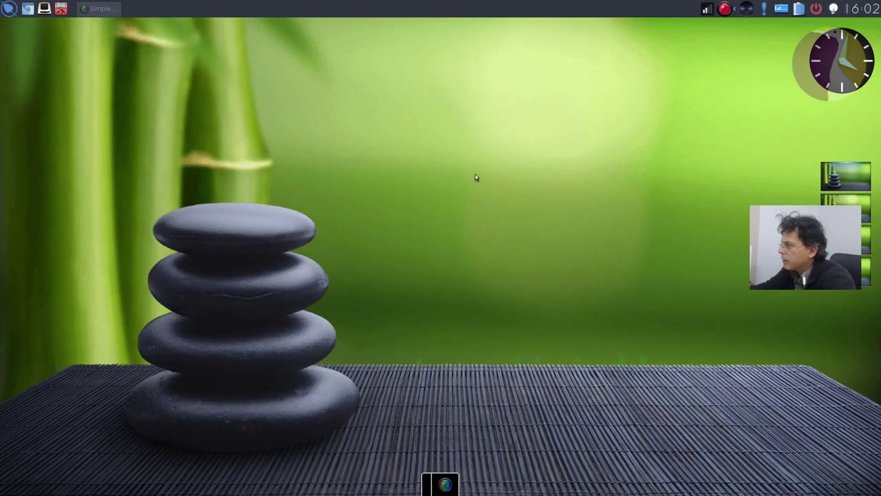
{"action": "left_click", "coordinate": [61, 9]}
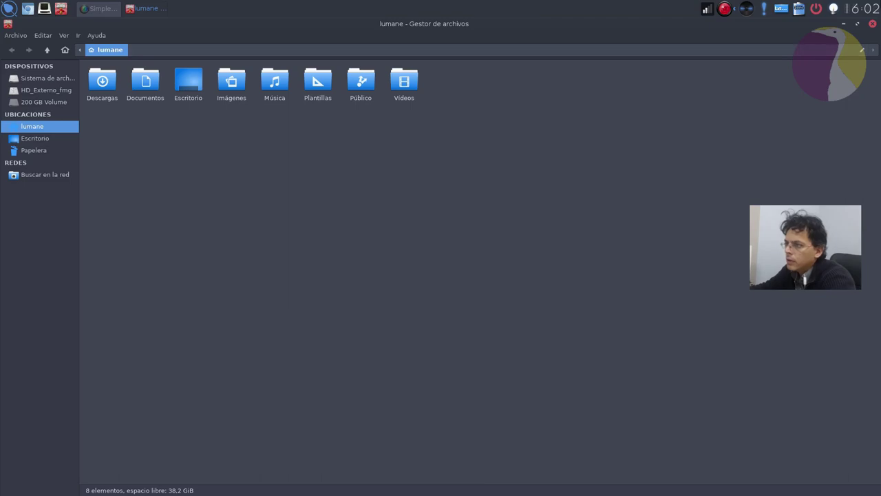
{"action": "left_click", "coordinate": [876, 25]}
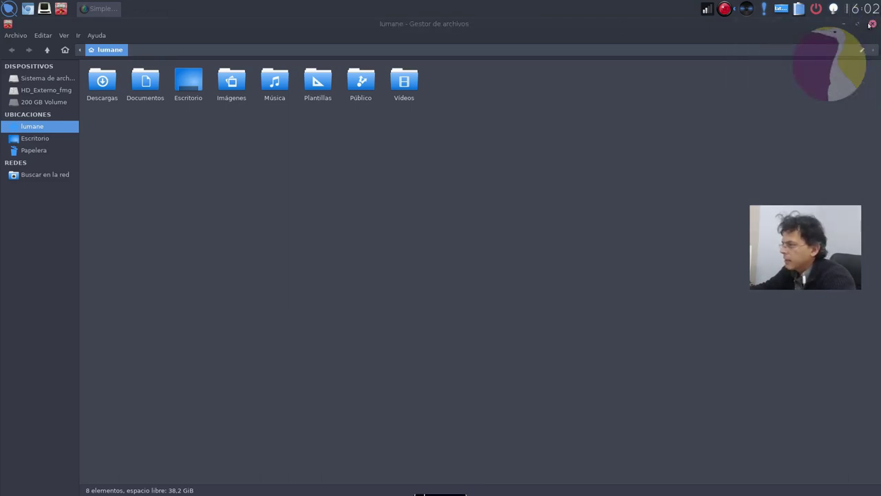
Switch the desktop theme to MokshaBling.
{"action": "left_click", "coordinate": [275, 184]}
{"action": "mouse_move", "coordinate": [373, 284]}
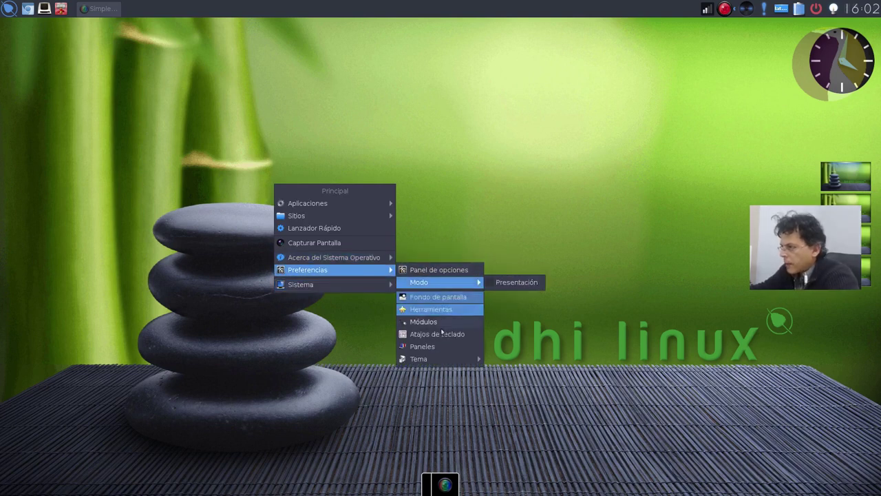
{"action": "mouse_move", "coordinate": [452, 361]}
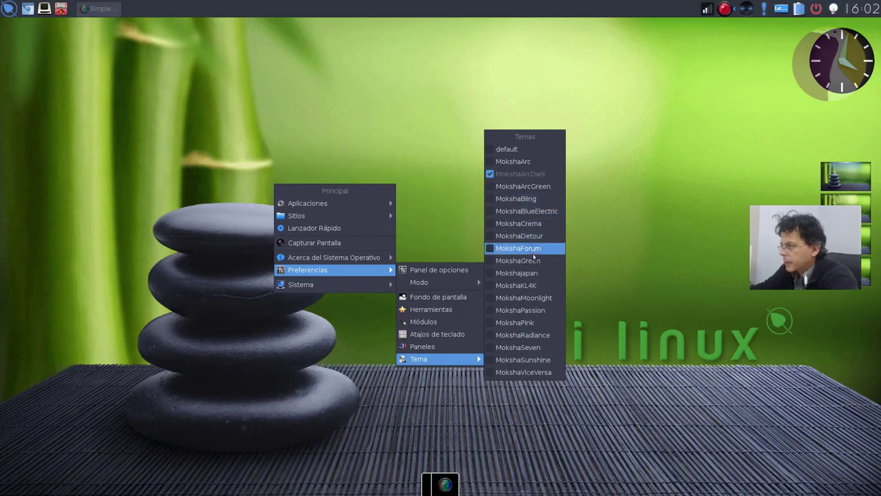
{"action": "left_click", "coordinate": [518, 199]}
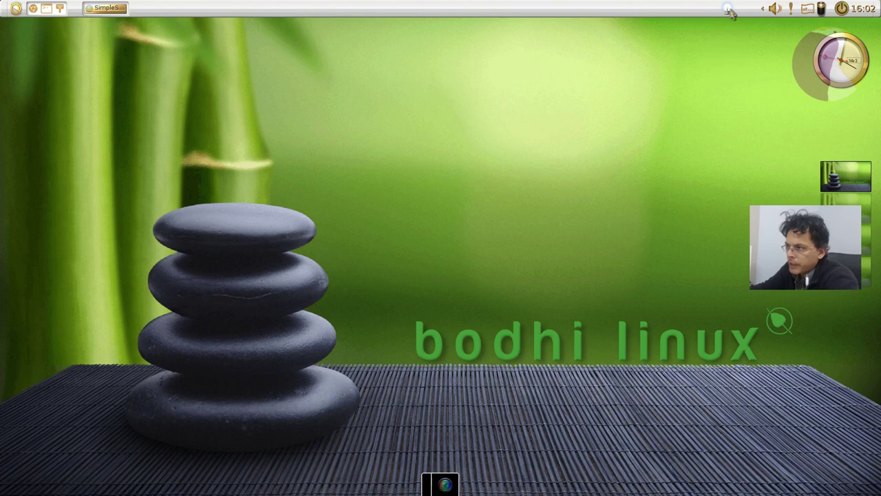
Check how the backlight slider and the clock in the desktop bar look in the applied theme.
{"action": "left_click", "coordinate": [728, 9]}
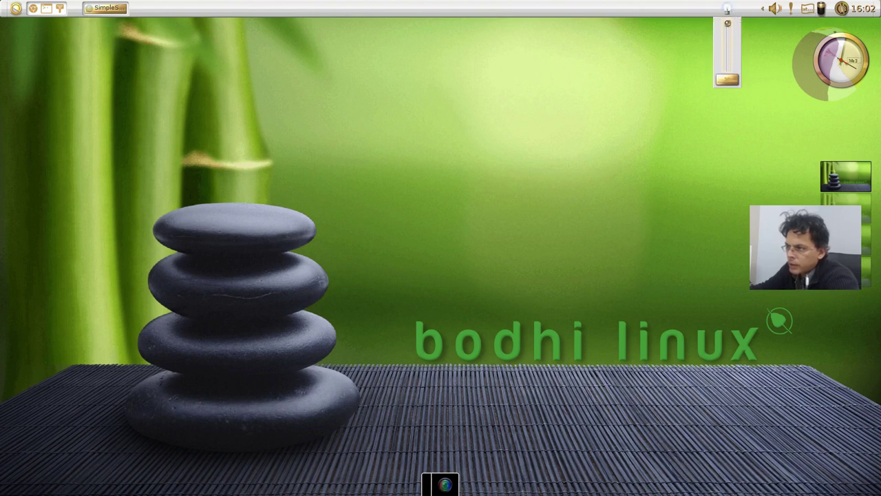
{"action": "left_click", "coordinate": [864, 9]}
{"action": "left_click", "coordinate": [864, 11]}
{"action": "left_click", "coordinate": [866, 11]}
{"action": "left_click", "coordinate": [868, 12]}
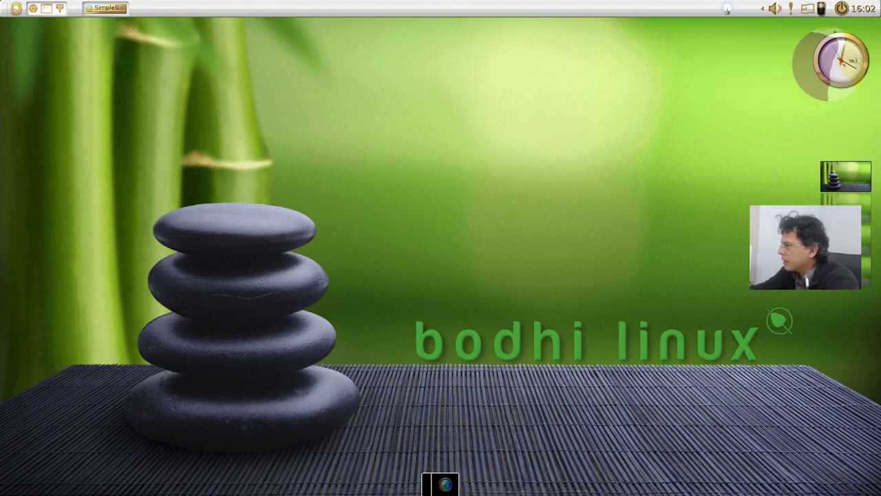
Switch the desktop theme to MokshaDetour.
{"action": "left_click", "coordinate": [194, 44]}
{"action": "mouse_move", "coordinate": [212, 134]}
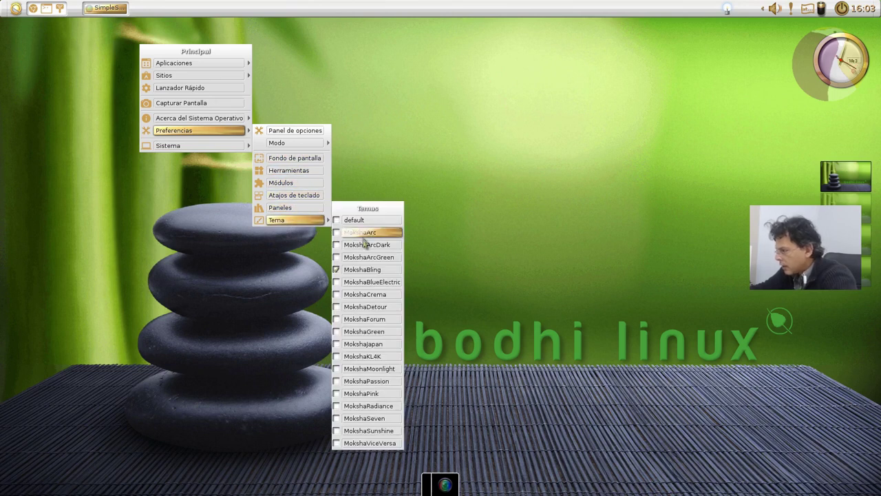
{"action": "left_click", "coordinate": [383, 306]}
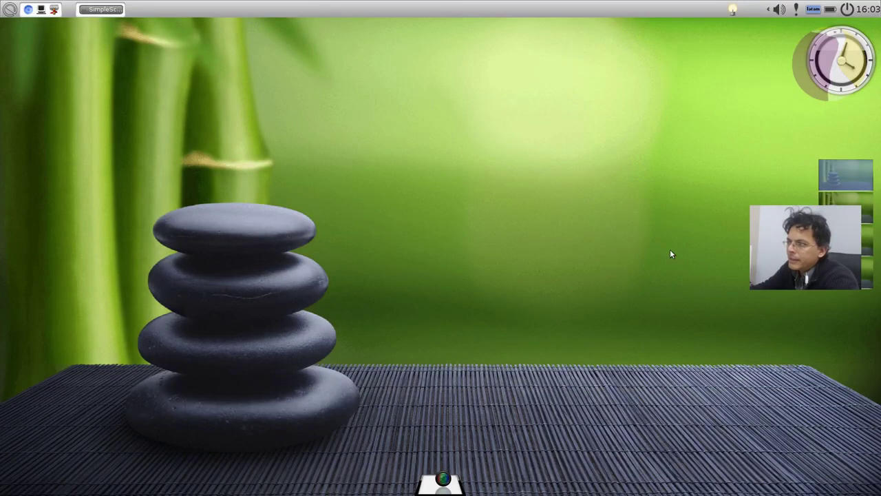
Check how the notification list and the clock's calendar in the desktop bar look in the MokshaDetour theme.
{"action": "left_click", "coordinate": [750, 11]}
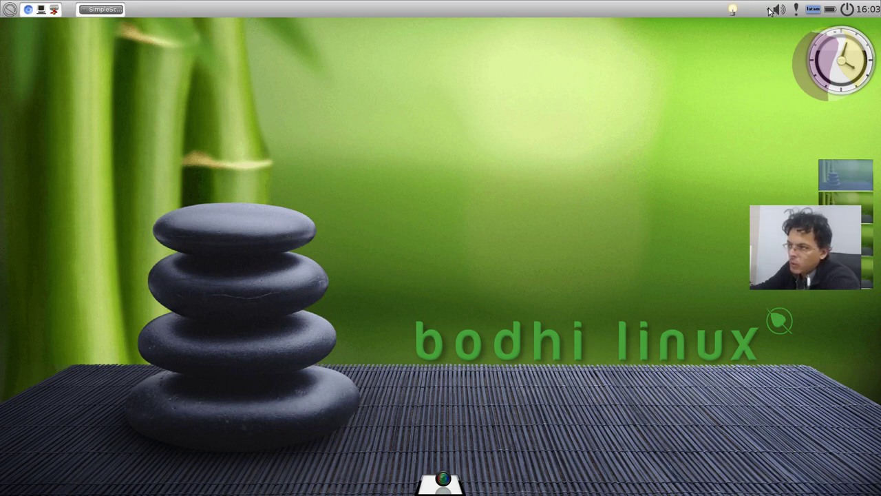
{"action": "left_click", "coordinate": [795, 10]}
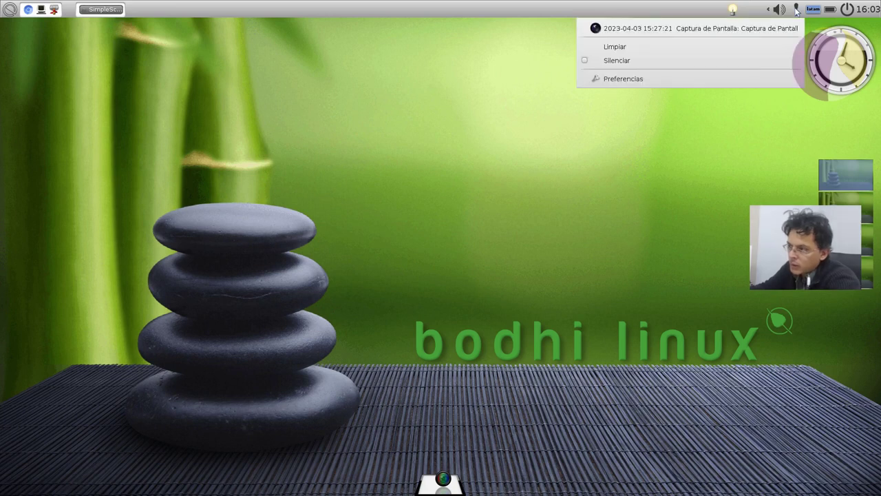
{"action": "left_click", "coordinate": [796, 10]}
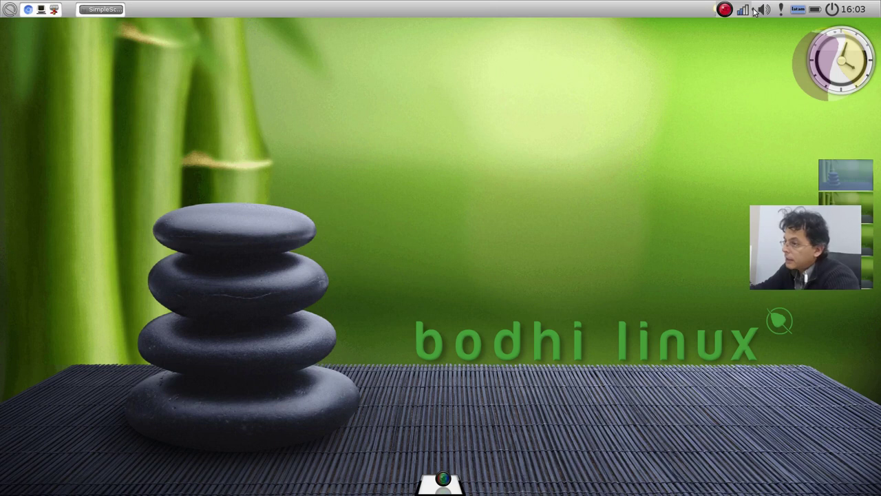
{"action": "left_click", "coordinate": [870, 8]}
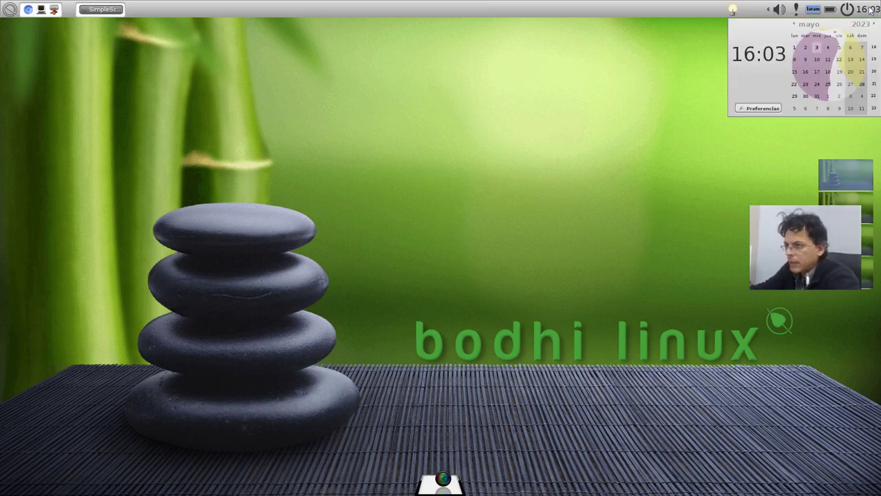
{"action": "left_click", "coordinate": [868, 9]}
{"action": "left_click", "coordinate": [869, 9]}
{"action": "left_click", "coordinate": [868, 9]}
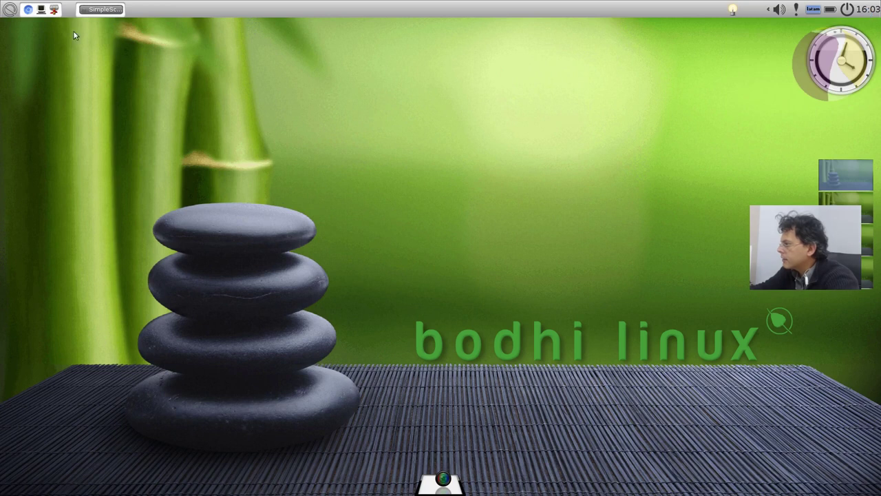
View the Thunar home folder window and close it, and open the PCManFM file manager from the system tools applications.
{"action": "left_click", "coordinate": [55, 13]}
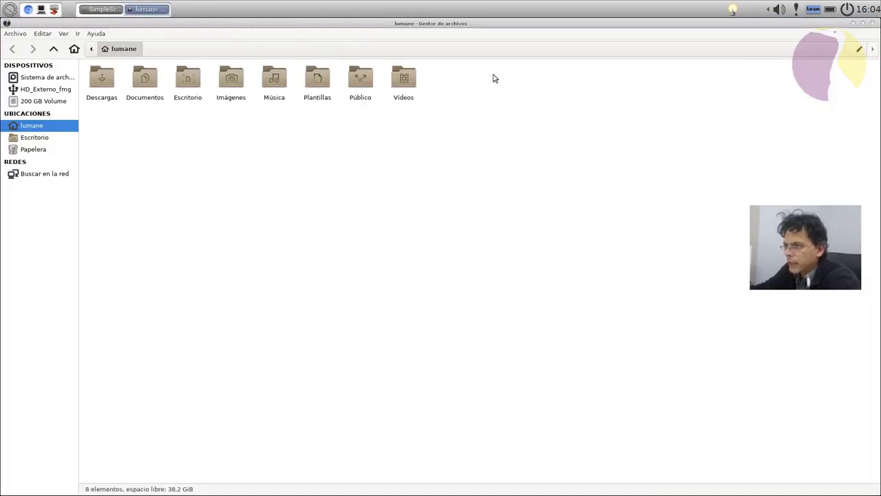
{"action": "left_click", "coordinate": [872, 24]}
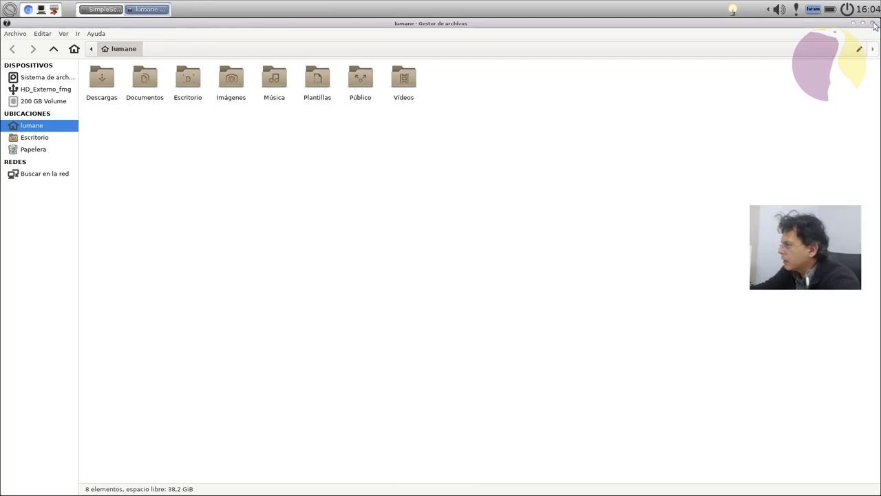
{"action": "left_click", "coordinate": [10, 10]}
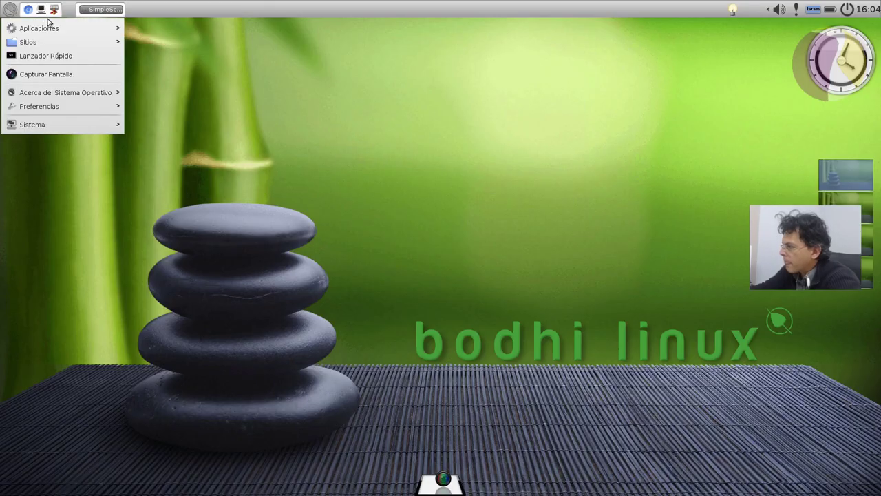
{"action": "mouse_move", "coordinate": [52, 28]}
{"action": "mouse_move", "coordinate": [205, 43]}
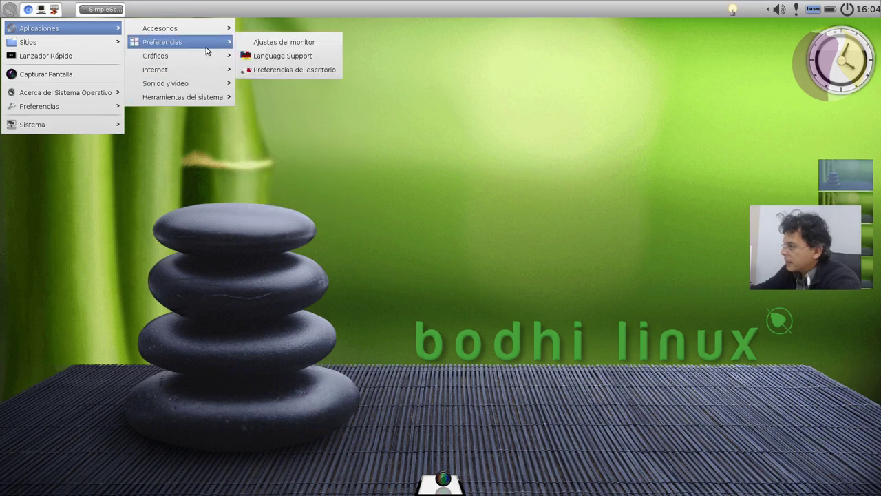
{"action": "mouse_move", "coordinate": [208, 59]}
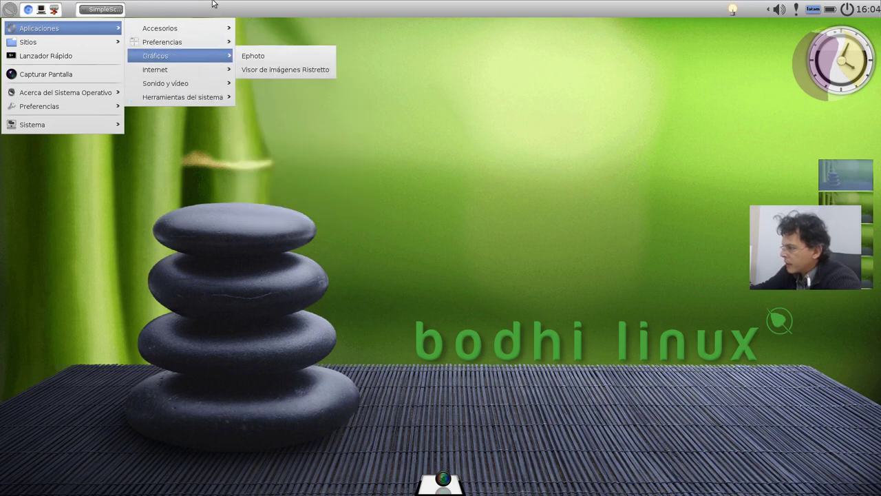
{"action": "mouse_move", "coordinate": [204, 85]}
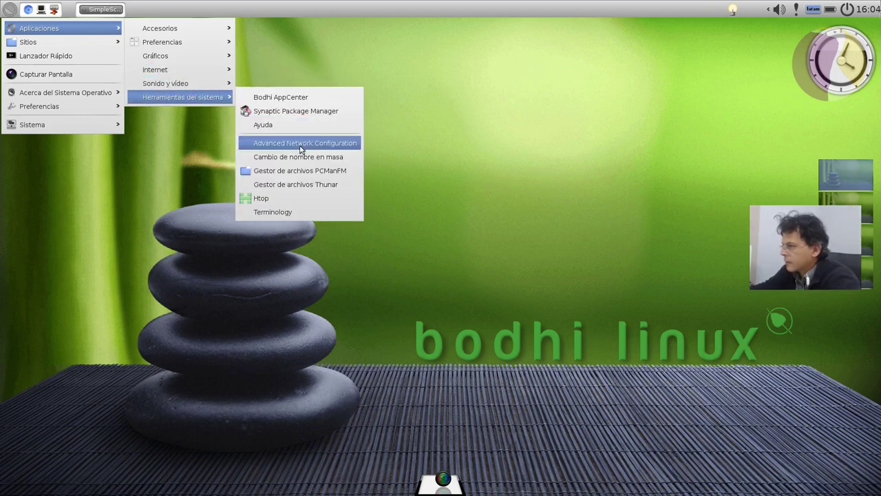
{"action": "left_click", "coordinate": [308, 171]}
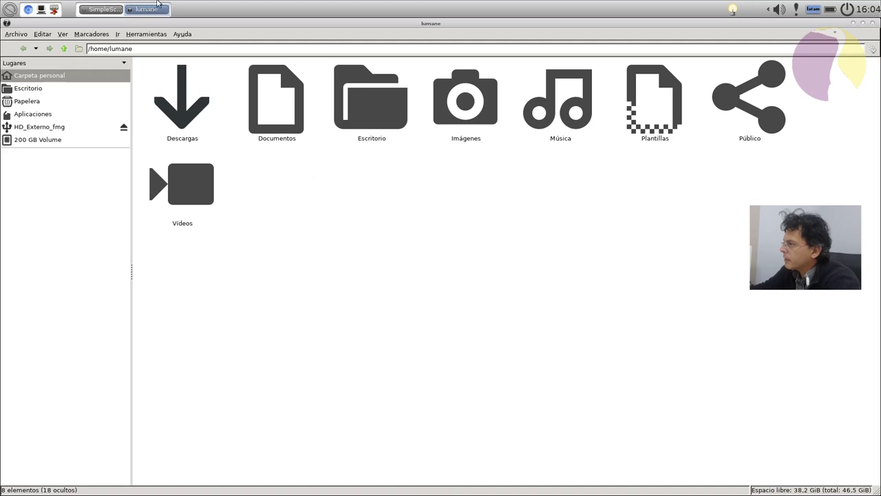
Look through the PCManFM menus and at its unmaximised window moved across the desktop, and close the window.
{"action": "left_click", "coordinate": [104, 35]}
{"action": "left_click", "coordinate": [97, 34]}
{"action": "left_click", "coordinate": [63, 33]}
{"action": "left_click", "coordinate": [62, 34]}
{"action": "left_click", "coordinate": [117, 34]}
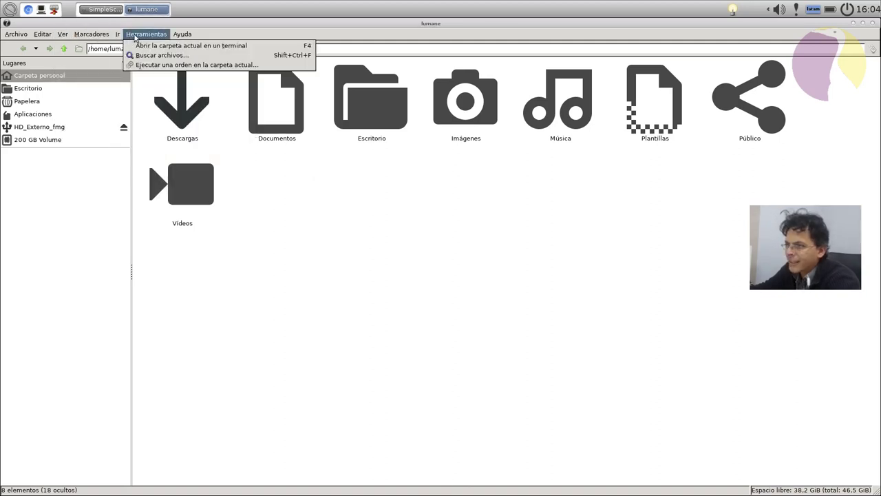
{"action": "left_click", "coordinate": [146, 33]}
{"action": "left_click", "coordinate": [862, 24]}
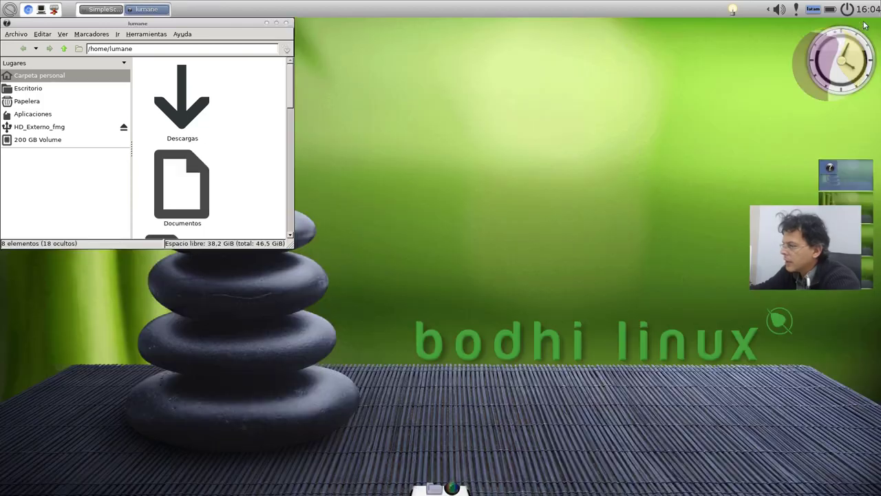
{"action": "left_click_drag", "start_coordinate": [188, 24], "coordinate": [624, 152]}
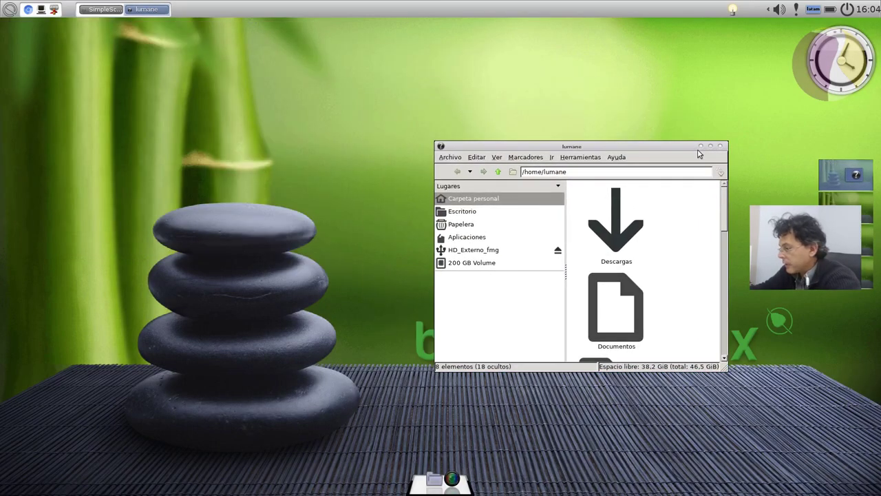
{"action": "key", "text": "alt+F4"}
Switch the desktop theme to MokshaForum.
{"action": "left_click", "coordinate": [27, 59]}
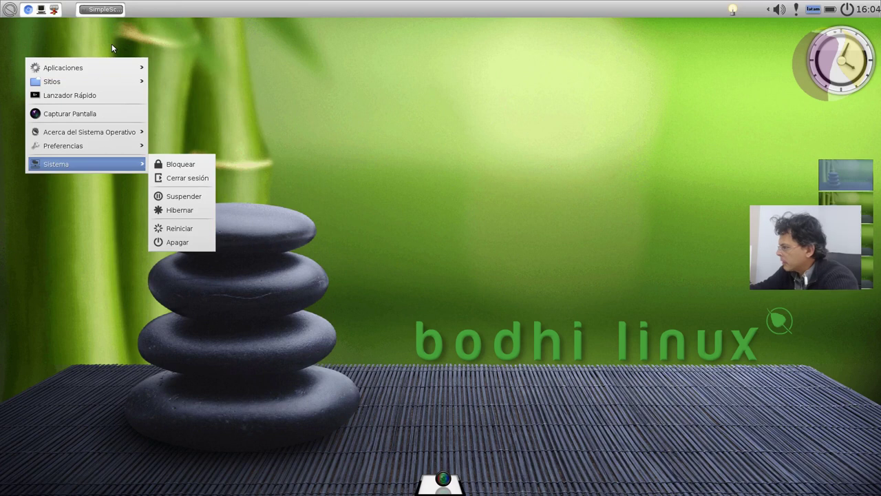
{"action": "mouse_move", "coordinate": [101, 146]}
{"action": "mouse_move", "coordinate": [177, 248]}
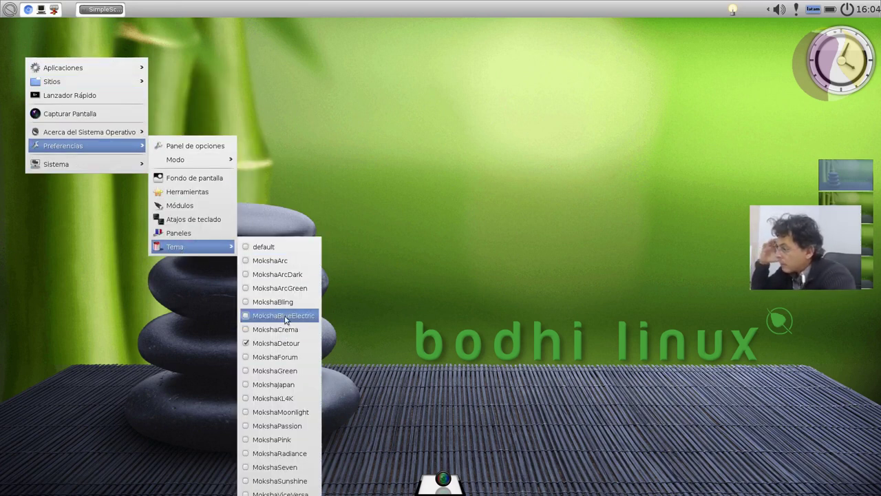
{"action": "left_click", "coordinate": [270, 360]}
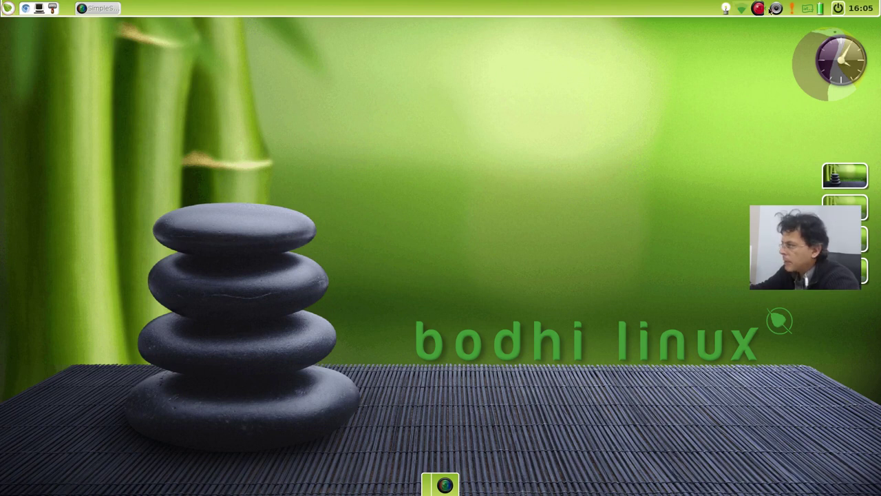
Check how the main menu and a Thunar window look in the MokshaForum theme, closing the window again.
{"action": "left_click", "coordinate": [8, 8]}
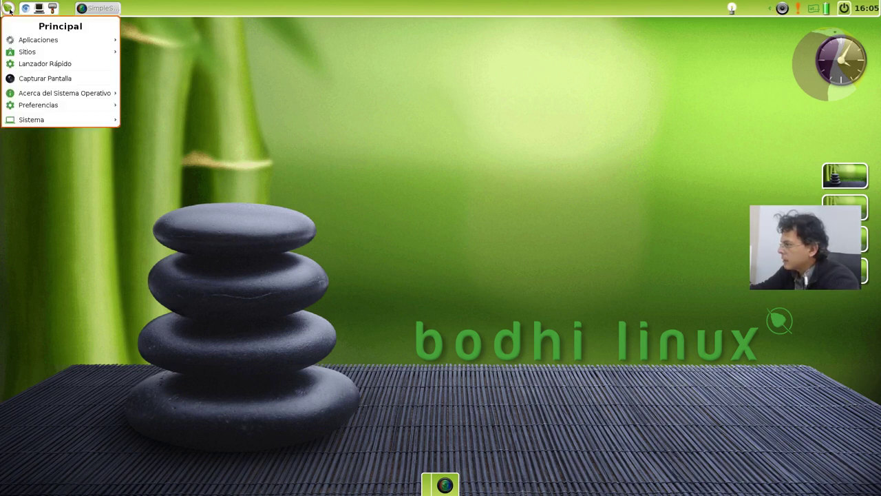
{"action": "left_click", "coordinate": [9, 8]}
{"action": "left_click", "coordinate": [8, 8]}
{"action": "mouse_move", "coordinate": [43, 49]}
{"action": "left_click", "coordinate": [39, 9]}
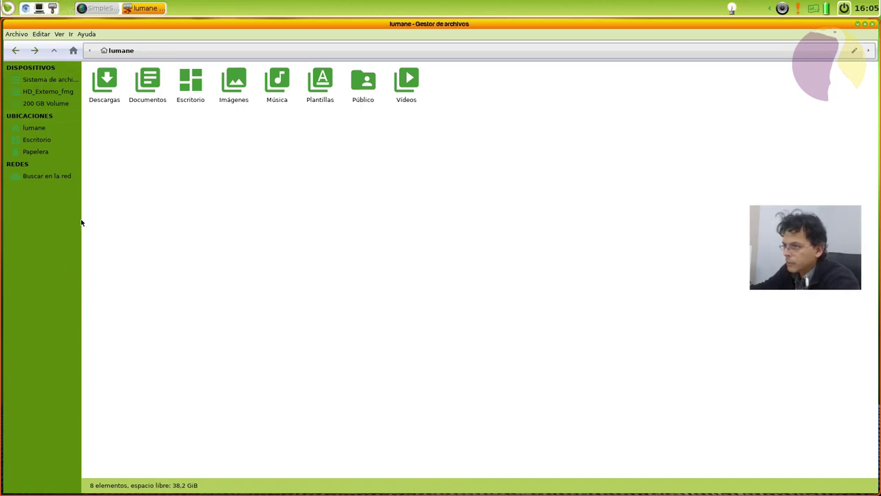
{"action": "left_click", "coordinate": [873, 25]}
Bring up the SimpleScreenRecorder window to see its themed frame and controls, and minimise it again.
{"action": "left_click", "coordinate": [213, 336]}
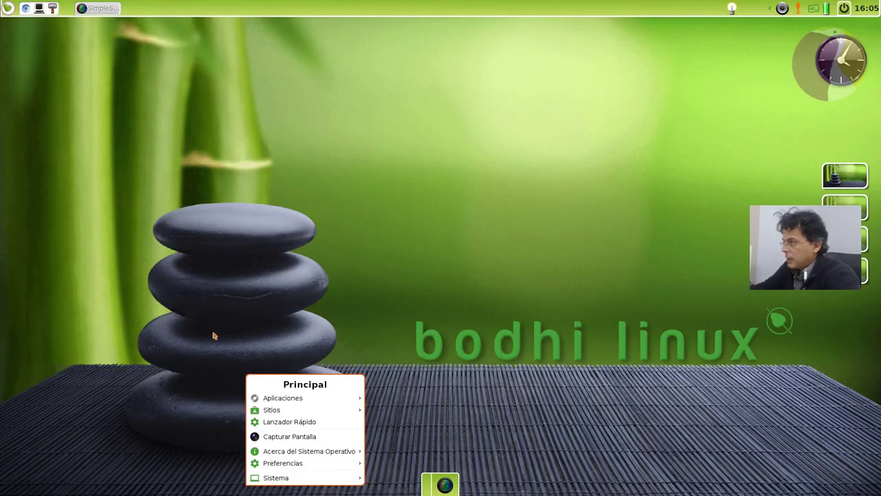
{"action": "left_click", "coordinate": [40, 126]}
{"action": "left_click", "coordinate": [81, 10]}
{"action": "left_click", "coordinate": [86, 10]}
{"action": "left_click", "coordinate": [91, 10]}
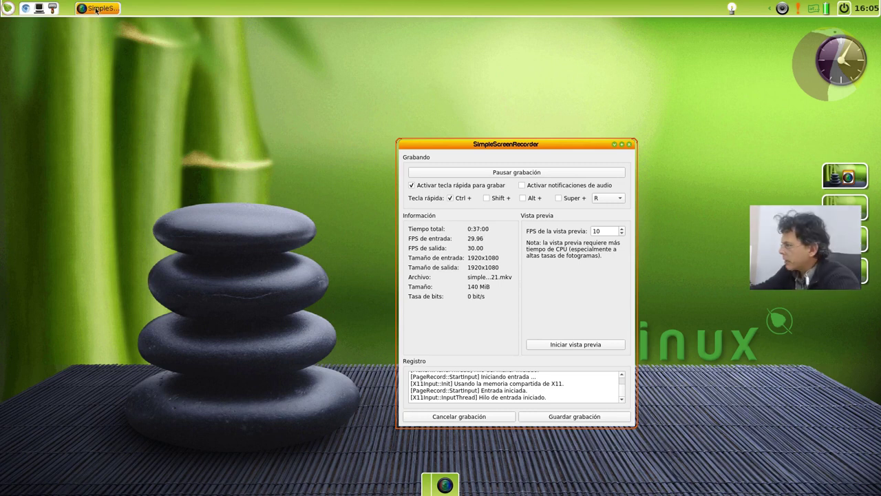
{"action": "left_click", "coordinate": [96, 10]}
Set the desktop theme to MokshaArcDark and check it in a Thunar window, closing the window again.
{"action": "left_click", "coordinate": [9, 9]}
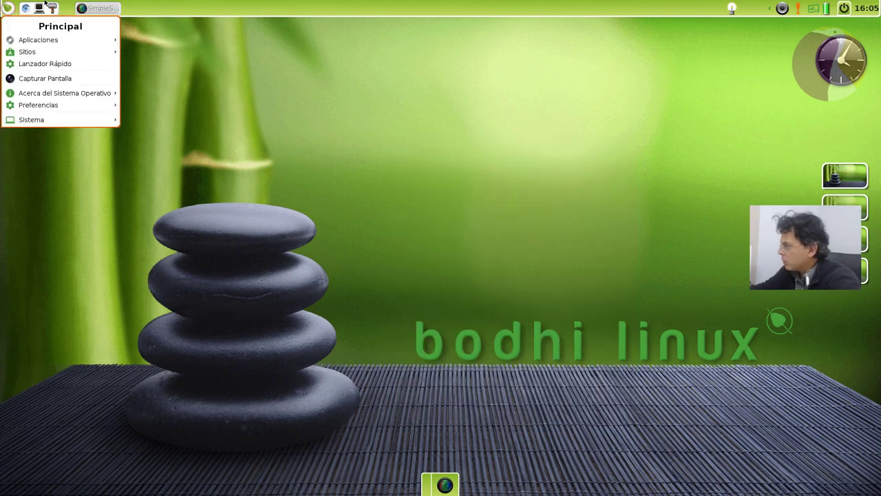
{"action": "mouse_move", "coordinate": [79, 107]}
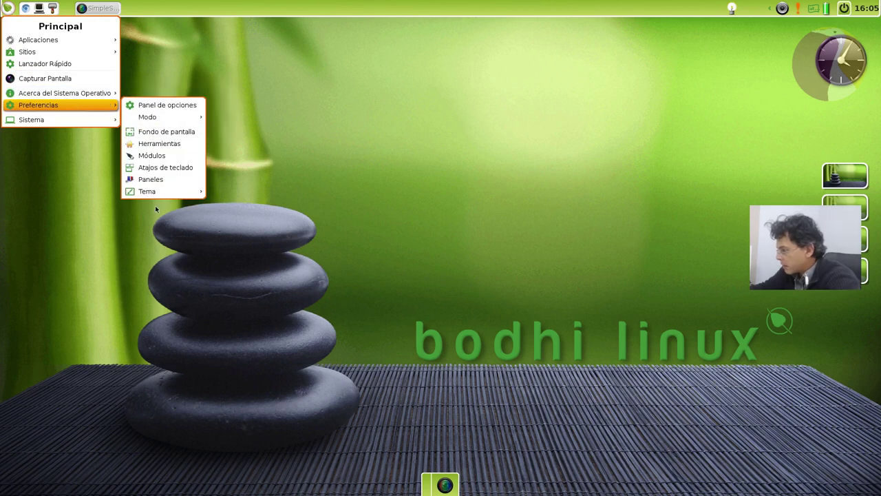
{"action": "mouse_move", "coordinate": [160, 193]}
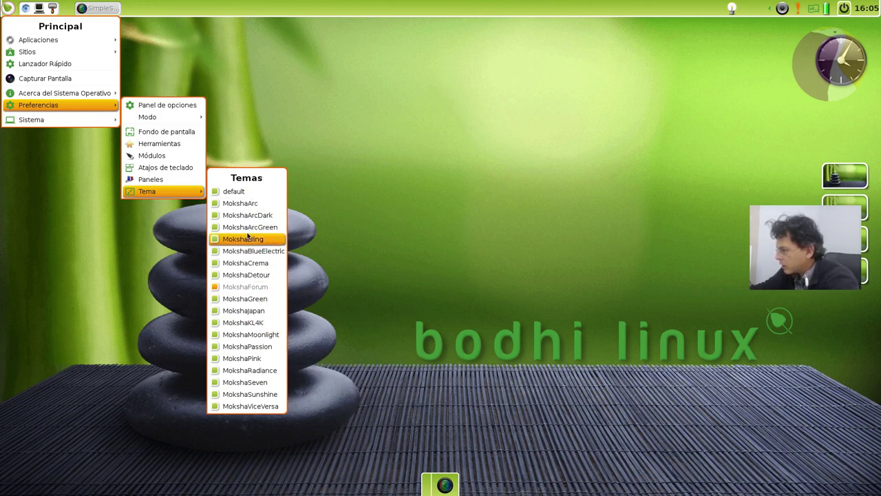
{"action": "left_click", "coordinate": [262, 215]}
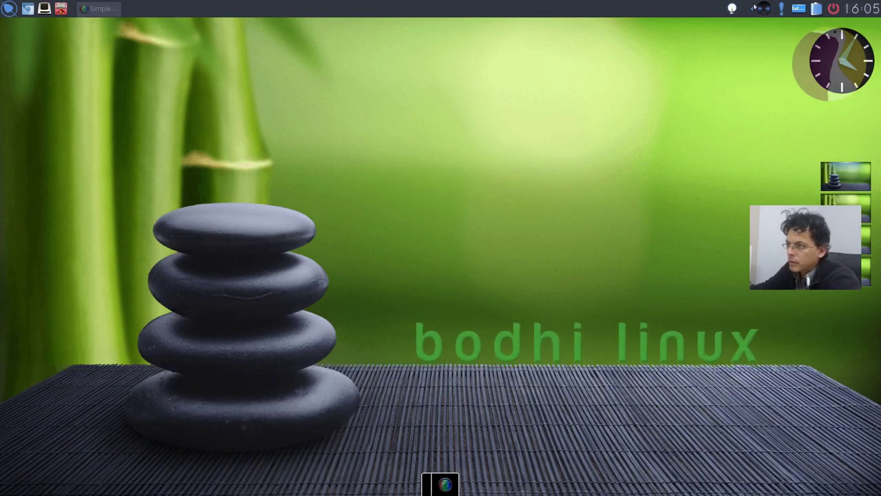
{"action": "left_click", "coordinate": [28, 8]}
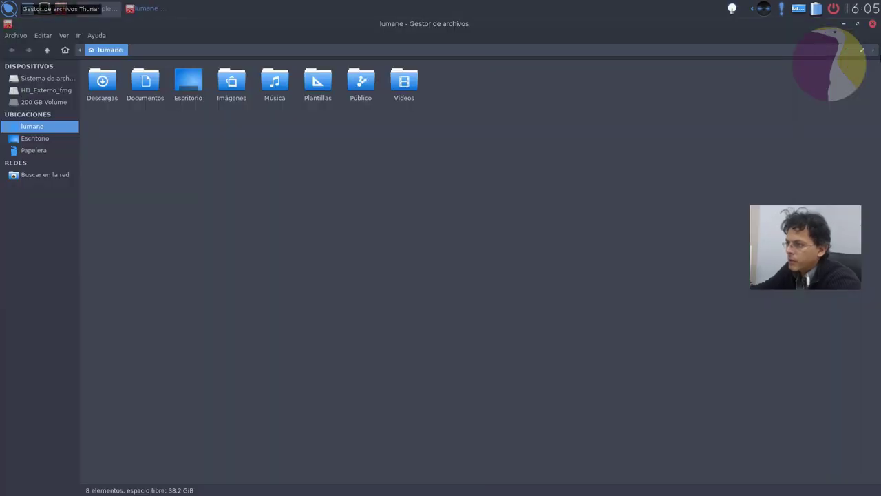
{"action": "left_click", "coordinate": [872, 25]}
Open the desktop's settings panel and look through its categories, including Menús, Avanzado, Extensiones and both Preferencias groups.
{"action": "left_click", "coordinate": [9, 8]}
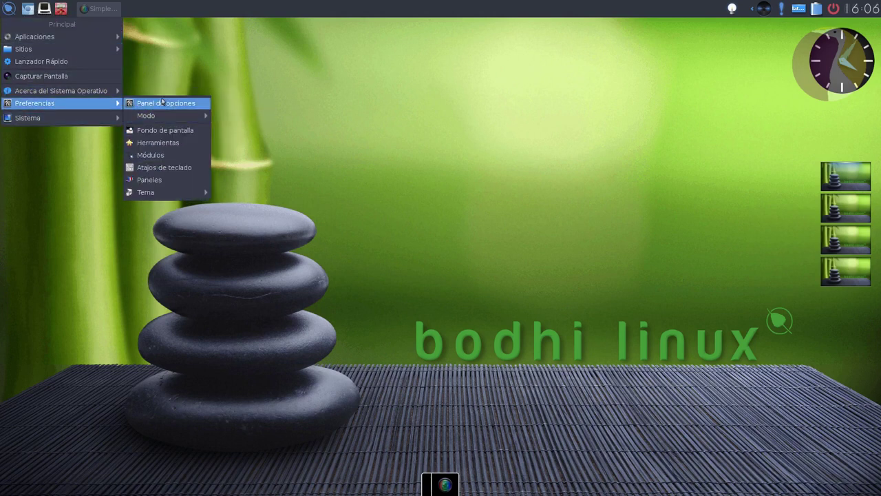
{"action": "left_click", "coordinate": [165, 103]}
{"action": "left_click", "coordinate": [810, 132]}
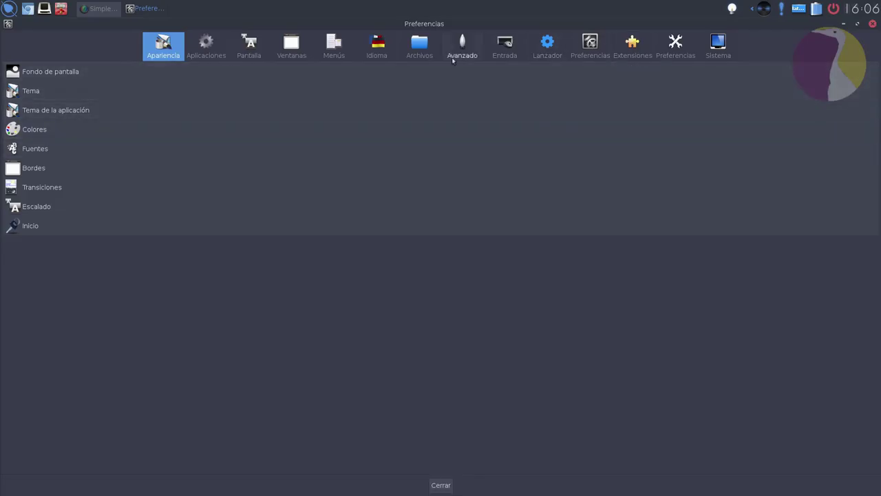
{"action": "left_click", "coordinate": [203, 53]}
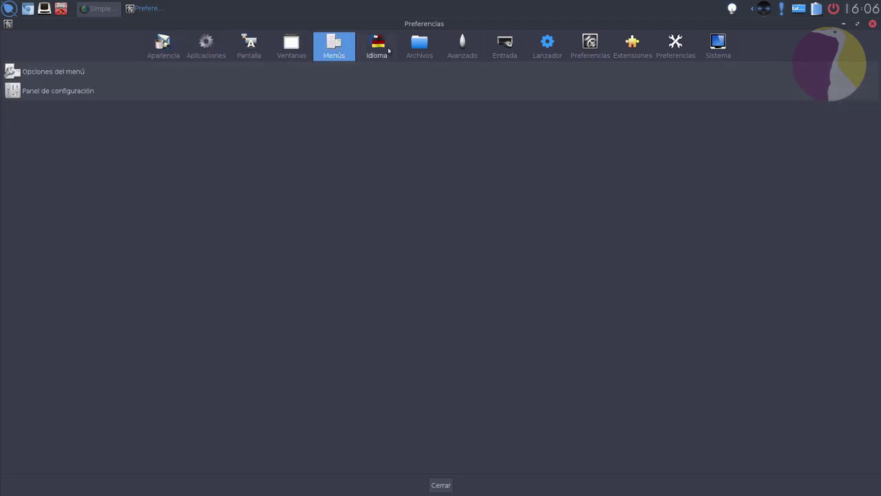
{"action": "mouse_move", "coordinate": [455, 55]}
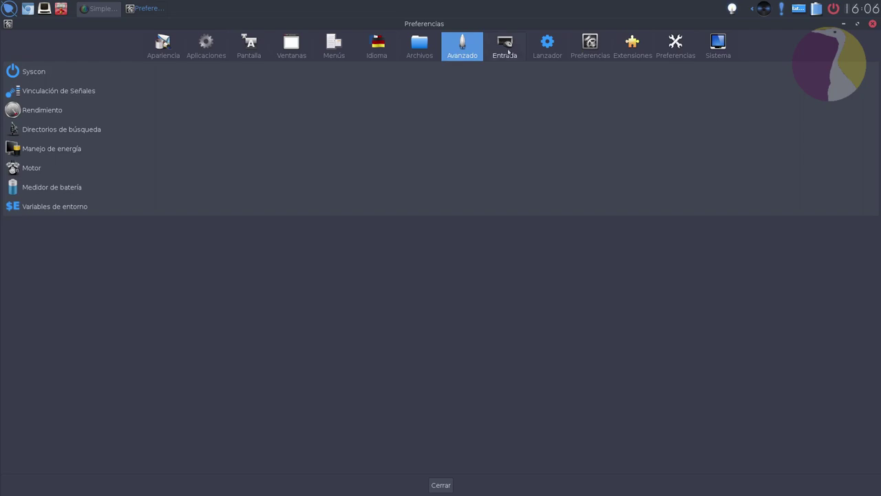
{"action": "mouse_move", "coordinate": [590, 47]}
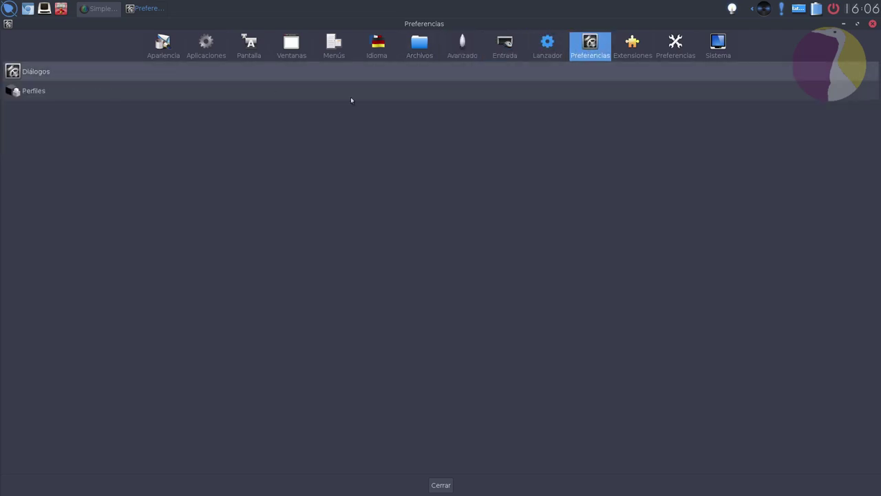
{"action": "left_click", "coordinate": [633, 47]}
{"action": "left_click", "coordinate": [675, 47]}
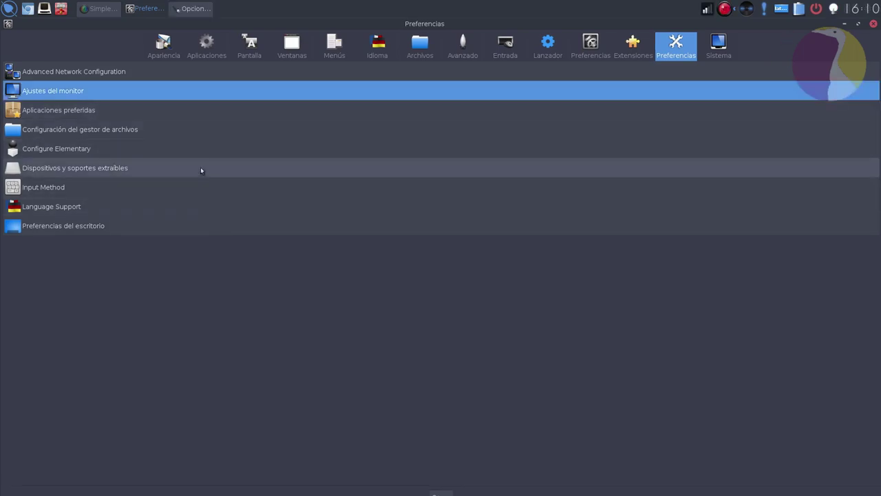
Open Configure Elementary from the Preferencias category and move its window to the middle of the screen.
{"action": "double_click", "coordinate": [193, 149]}
{"action": "left_click_drag", "start_coordinate": [102, 29], "coordinate": [496, 199]}
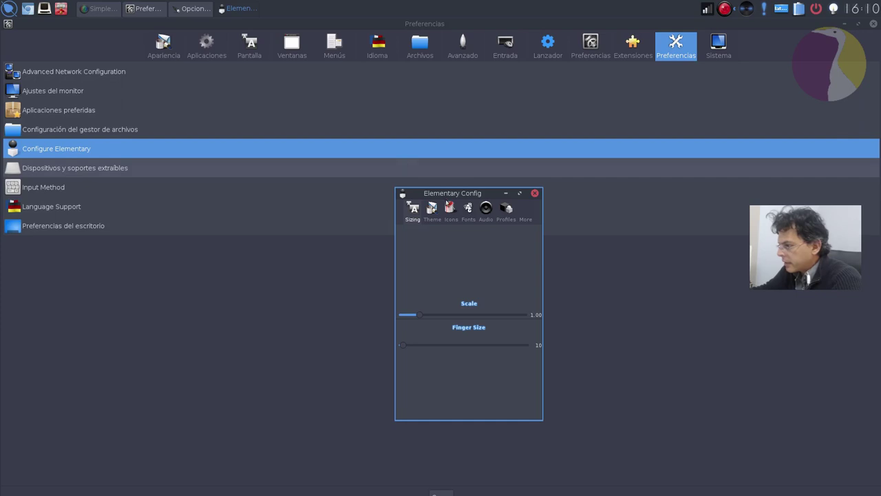
{"action": "left_click_drag", "start_coordinate": [470, 231], "coordinate": [490, 215]}
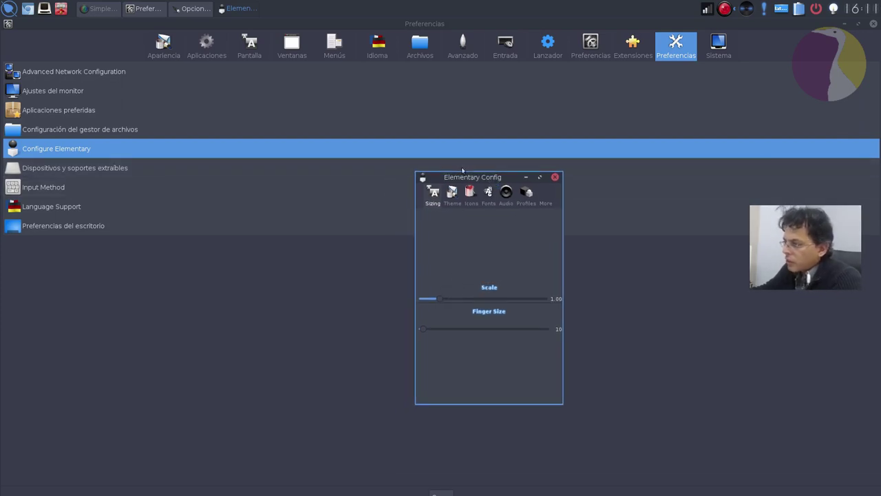
Check Elementary's Sizing settings and apply MokshaArcDark as the Elementary theme.
{"action": "left_click", "coordinate": [453, 193]}
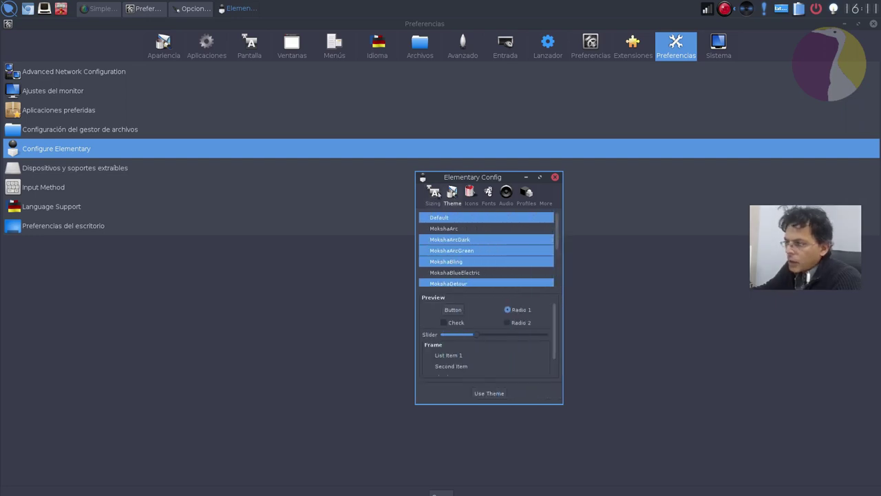
{"action": "left_click", "coordinate": [433, 192]}
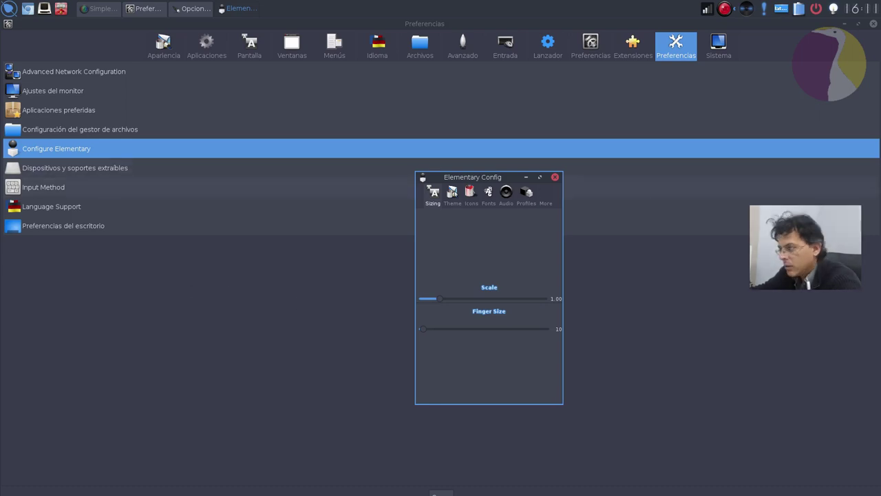
{"action": "left_click", "coordinate": [453, 194]}
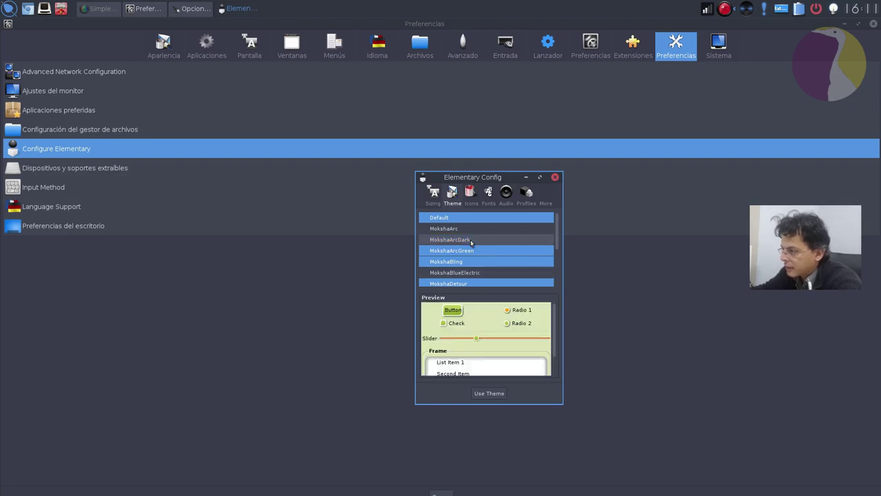
{"action": "left_click", "coordinate": [487, 395]}
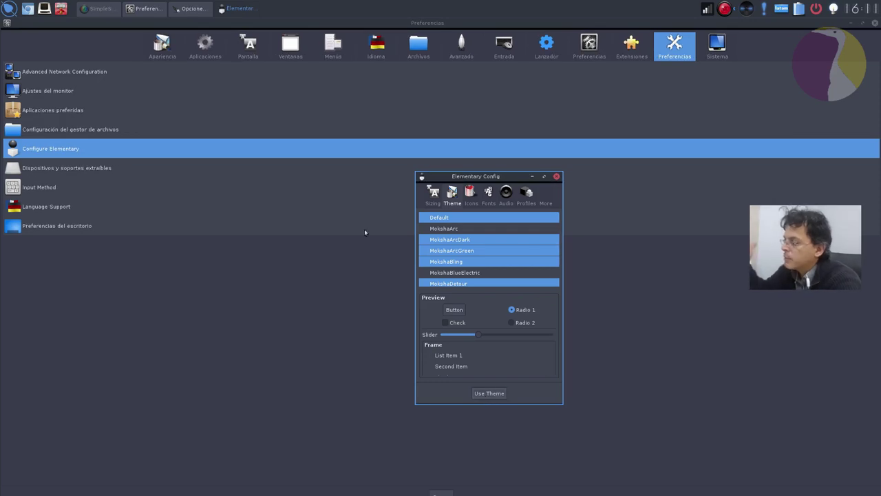
Look through Elementary's remaining settings, including the icon themes, fonts and acceleration options.
{"action": "left_click", "coordinate": [468, 198]}
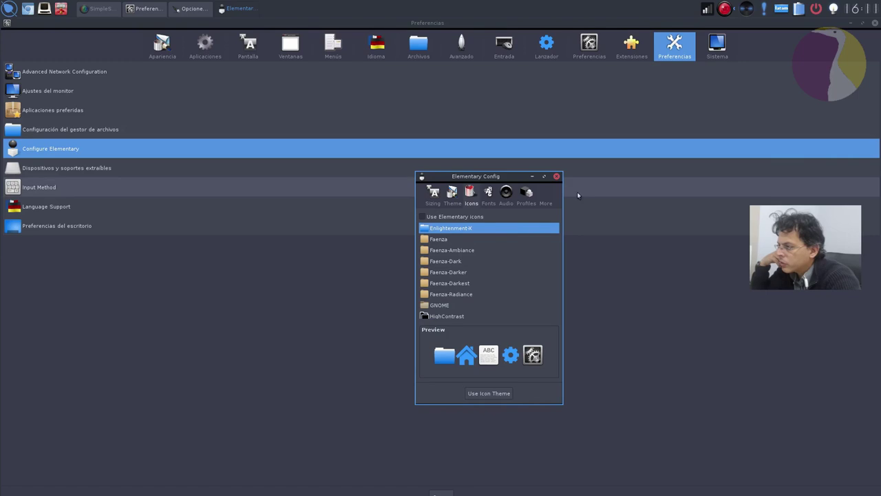
{"action": "left_click", "coordinate": [487, 196]}
{"action": "left_click", "coordinate": [526, 196]}
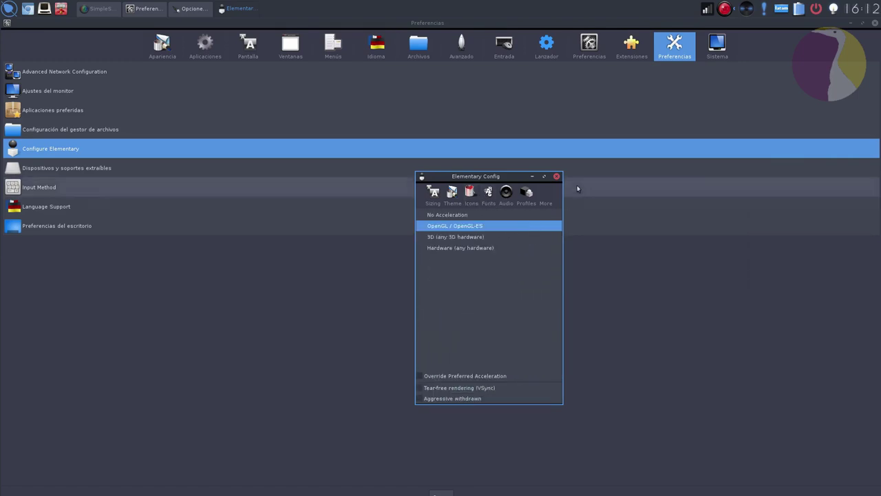
Close the Elementary Config, Preferencias and Opciones de módulo windows to return to the empty desktop.
{"action": "left_click", "coordinate": [556, 176]}
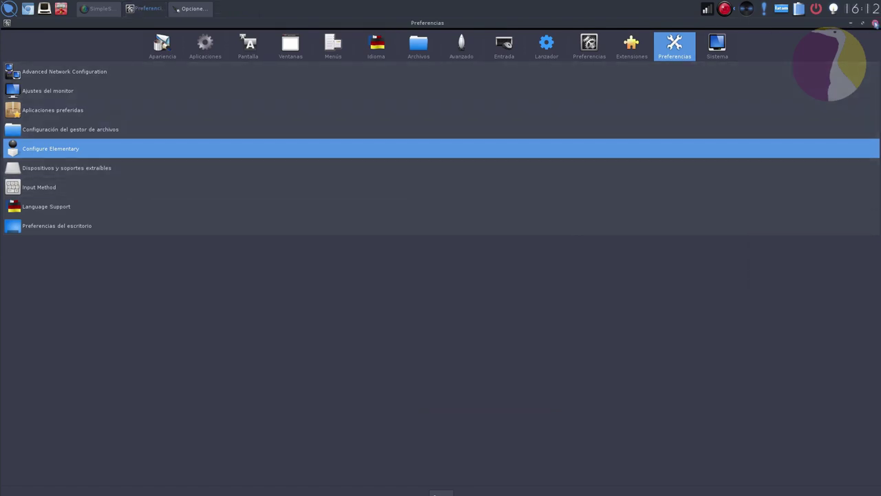
{"action": "left_click", "coordinate": [875, 23]}
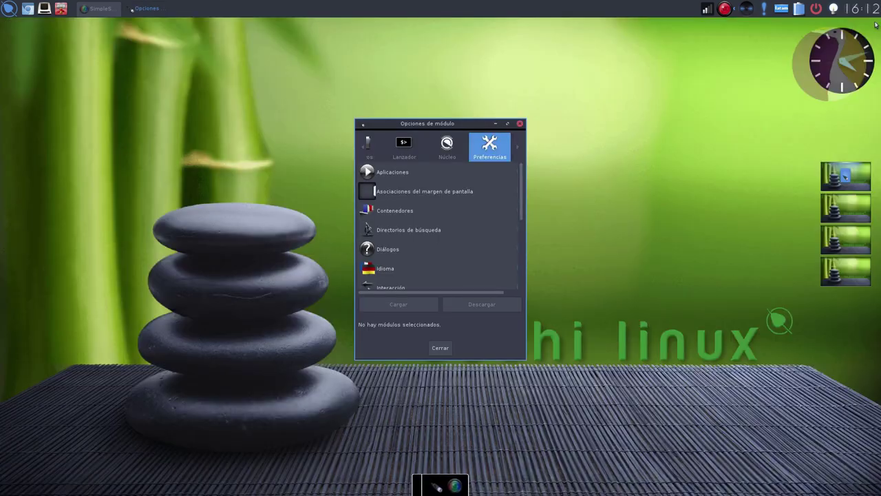
{"action": "left_click", "coordinate": [440, 347]}
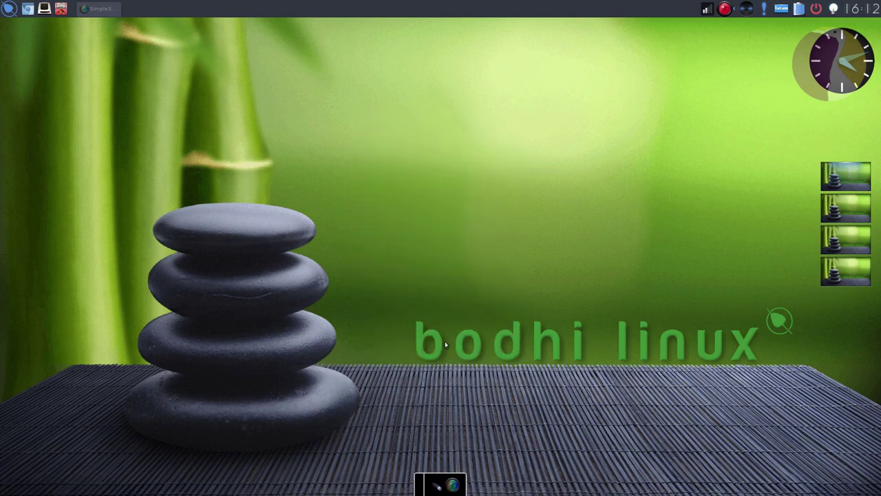